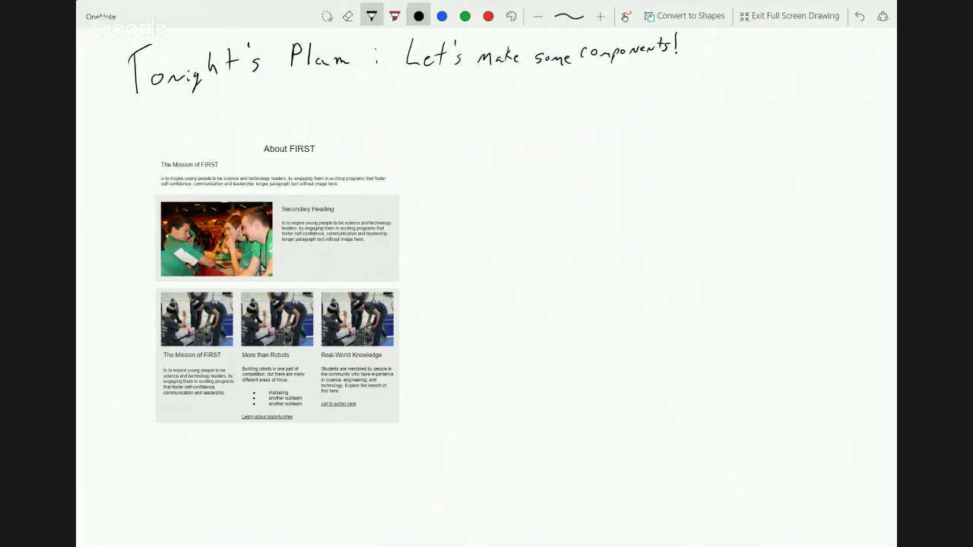
- Draw a bracket beside the mockup's About FIRST intro section and label it "Title" and "Description" by hand
{"action": "scroll", "coordinate": [487, 289], "scroll_direction": "up", "scroll_amount": 1}
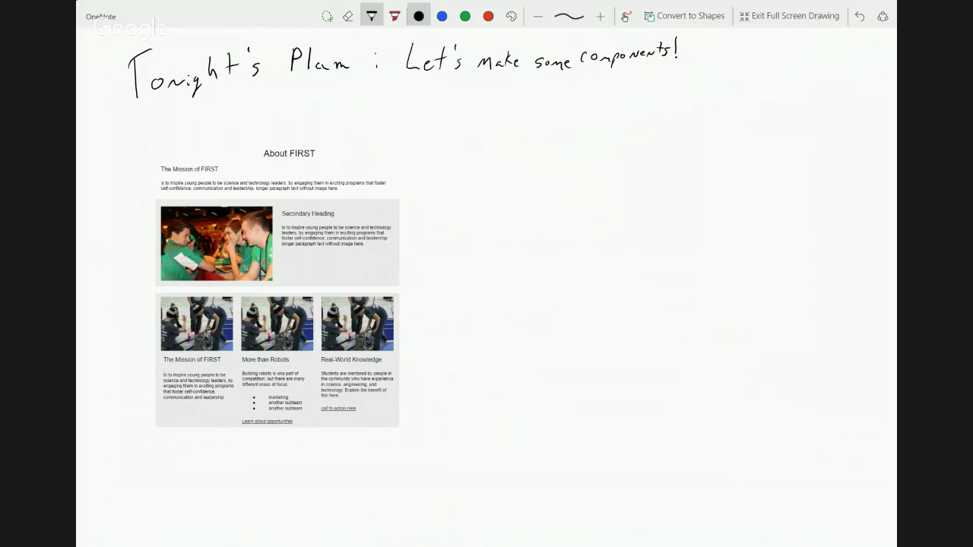
{"action": "scroll", "coordinate": [487, 273], "scroll_direction": "down", "scroll_amount": 1}
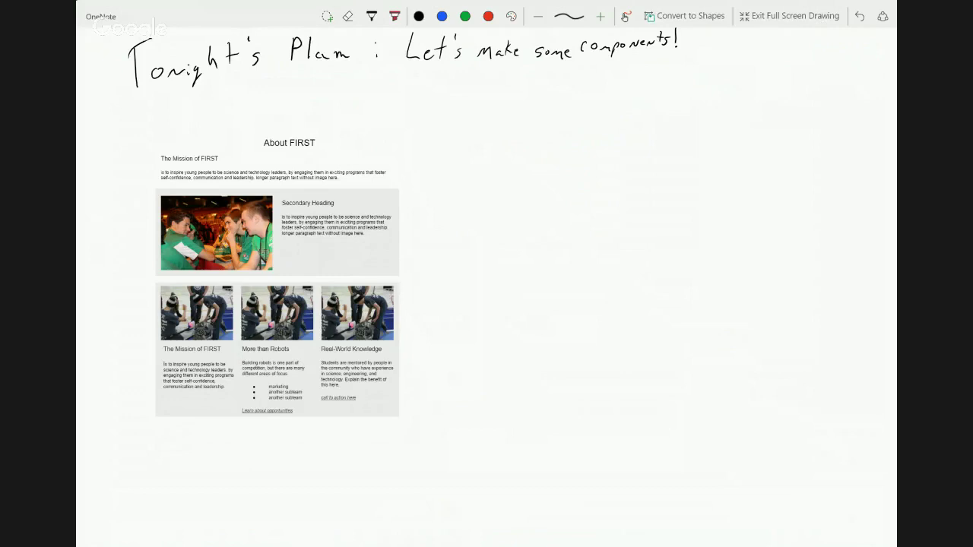
{"action": "mouse_move", "coordinate": [430, 135]}
{"action": "left_mouse_down"}
{"action": "mouse_move", "coordinate": [444, 137]}
{"action": "mouse_move", "coordinate": [445, 178]}
{"action": "mouse_move", "coordinate": [404, 185]}
{"action": "left_mouse_up"}
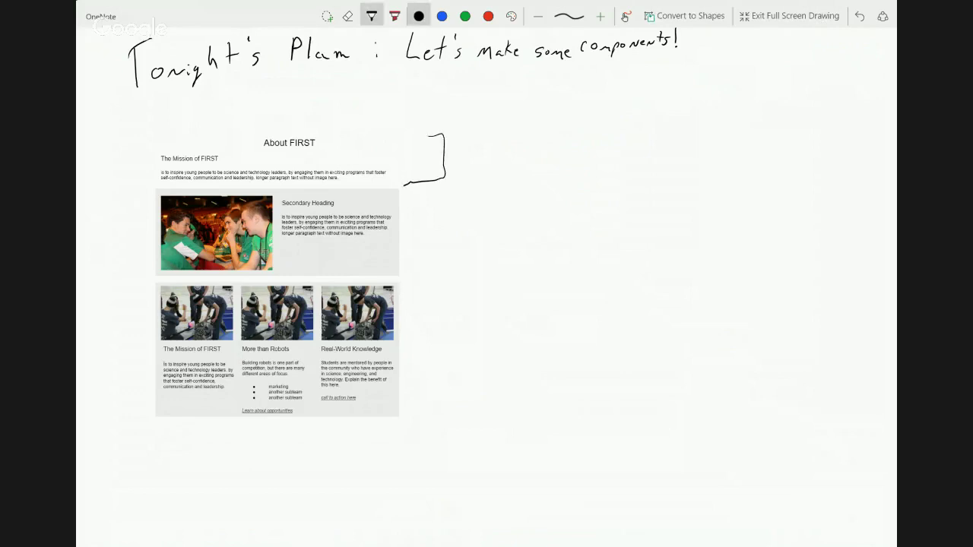
{"action": "left_click_drag", "start_coordinate": [433, 134], "coordinate": [420, 136]}
{"action": "scroll", "coordinate": [486, 228], "scroll_direction": "up", "scroll_amount": 1}
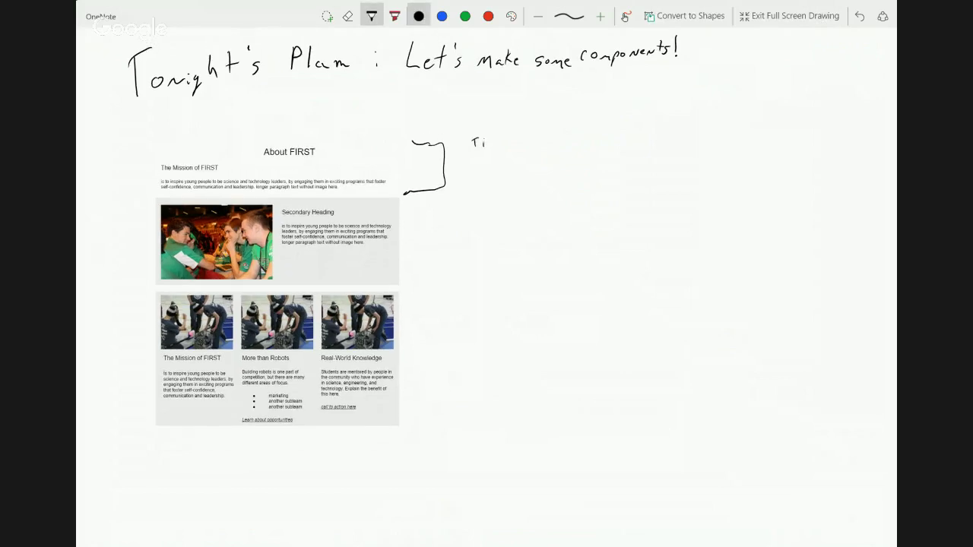
{"action": "mouse_move", "coordinate": [492, 134]}
{"action": "left_mouse_down"}
{"action": "mouse_move", "coordinate": [490, 145]}
{"action": "mouse_move", "coordinate": [511, 144]}
{"action": "left_mouse_up"}
{"action": "left_click_drag", "start_coordinate": [476, 165], "coordinate": [475, 175]}
{"action": "left_click_drag", "start_coordinate": [524, 162], "coordinate": [569, 158]}
- Bracket the mockup's Secondary Heading section in black ink and label it "Image + Text"
{"action": "left_click_drag", "start_coordinate": [417, 198], "coordinate": [425, 274]}
{"action": "left_click", "coordinate": [478, 221]}
{"action": "left_click_drag", "start_coordinate": [462, 209], "coordinate": [514, 221]}
{"action": "mouse_move", "coordinate": [529, 205]}
{"action": "left_mouse_down"}
{"action": "mouse_move", "coordinate": [529, 218]}
{"action": "mouse_move", "coordinate": [555, 216]}
{"action": "mouse_move", "coordinate": [561, 203]}
{"action": "mouse_move", "coordinate": [587, 213]}
{"action": "left_mouse_up"}
{"action": "left_click_drag", "start_coordinate": [580, 204], "coordinate": [593, 201]}
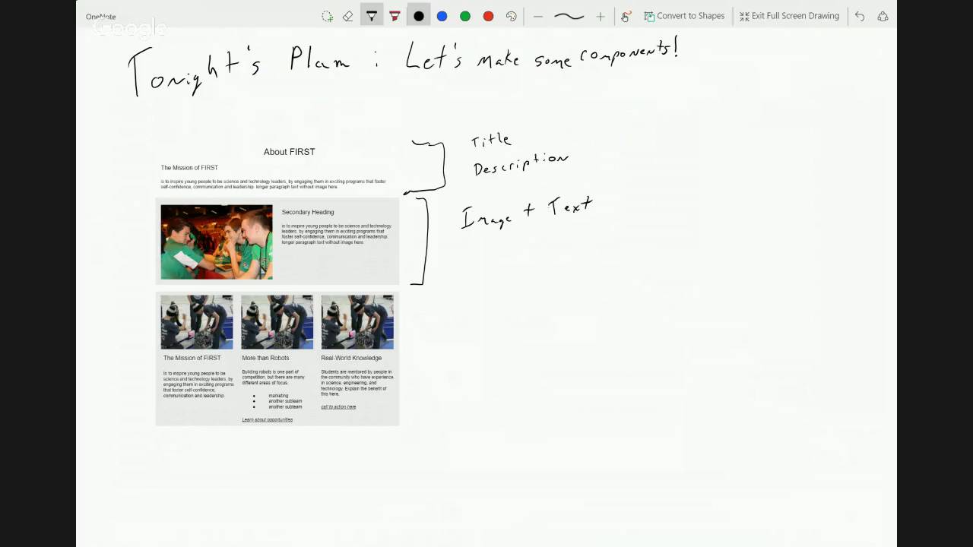
- Bracket the mockup's three-column section and label it "3up" in black ink
{"action": "scroll", "coordinate": [487, 274], "scroll_direction": "down", "scroll_amount": 2}
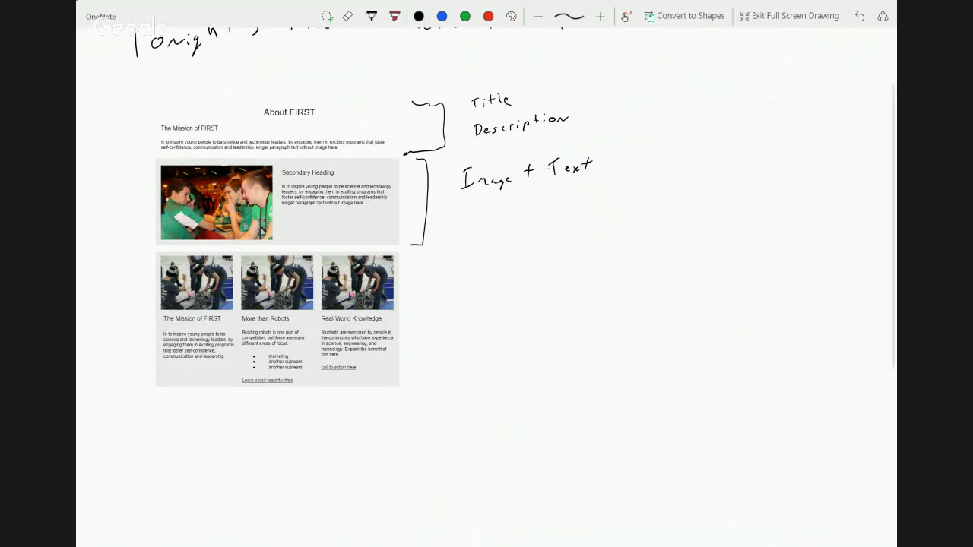
{"action": "mouse_move", "coordinate": [412, 236]}
{"action": "left_mouse_down"}
{"action": "mouse_move", "coordinate": [428, 241]}
{"action": "mouse_move", "coordinate": [429, 333]}
{"action": "mouse_move", "coordinate": [424, 358]}
{"action": "mouse_move", "coordinate": [410, 365]}
{"action": "left_mouse_up"}
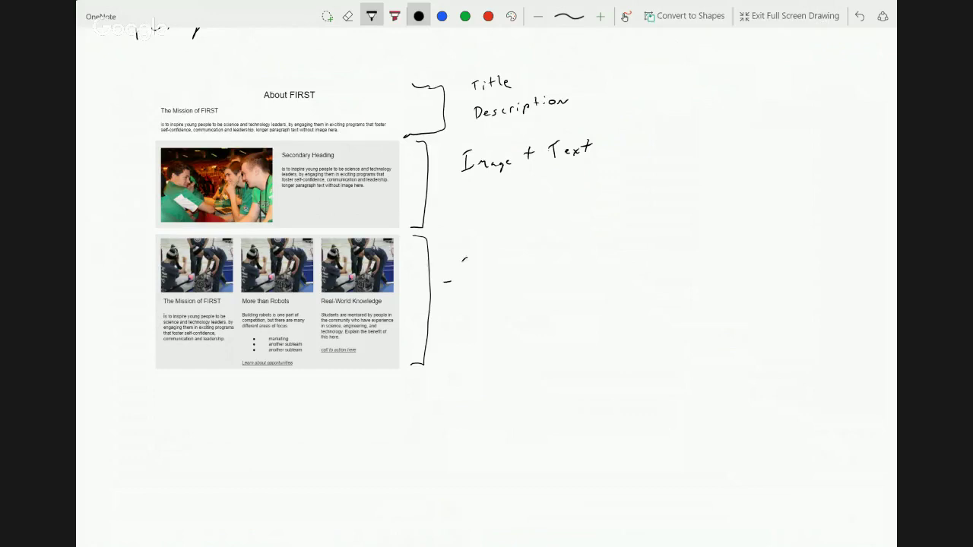
{"action": "mouse_move", "coordinate": [467, 260]}
{"action": "left_mouse_down"}
{"action": "mouse_move", "coordinate": [465, 269]}
{"action": "mouse_move", "coordinate": [488, 263]}
{"action": "mouse_move", "coordinate": [492, 277]}
{"action": "mouse_move", "coordinate": [494, 264]}
{"action": "left_mouse_up"}
- Draw a vertical divider beside the Image + Text label and list "Image + Image style", "Heading" and "Body" after it
{"action": "left_click_drag", "start_coordinate": [623, 133], "coordinate": [622, 215]}
{"action": "left_click_drag", "start_coordinate": [658, 137], "coordinate": [694, 130]}
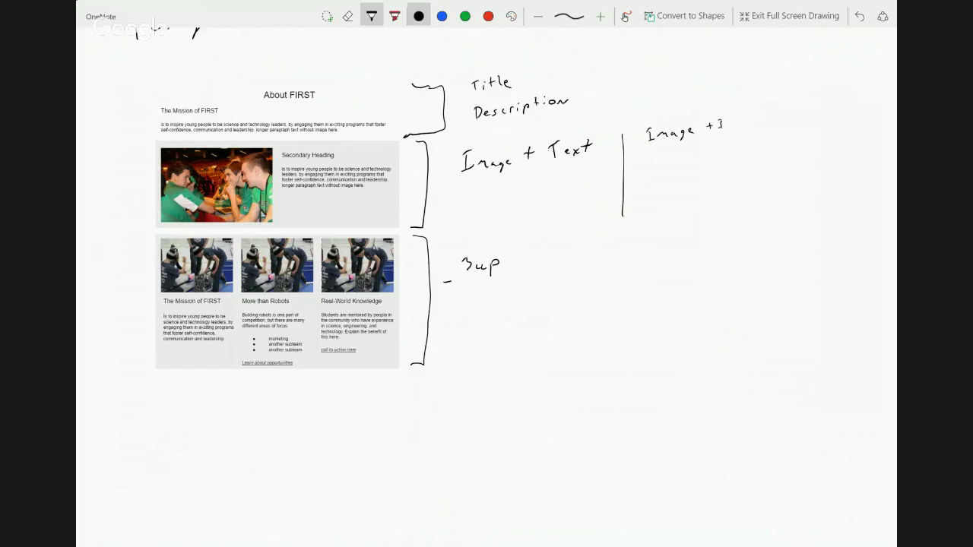
{"action": "mouse_move", "coordinate": [743, 125]}
{"action": "left_mouse_down"}
{"action": "mouse_move", "coordinate": [774, 127]}
{"action": "mouse_move", "coordinate": [780, 113]}
{"action": "left_mouse_up"}
{"action": "mouse_move", "coordinate": [677, 156]}
{"action": "left_mouse_down"}
{"action": "mouse_move", "coordinate": [699, 162]}
{"action": "mouse_move", "coordinate": [659, 189]}
{"action": "mouse_move", "coordinate": [692, 188]}
{"action": "left_mouse_up"}
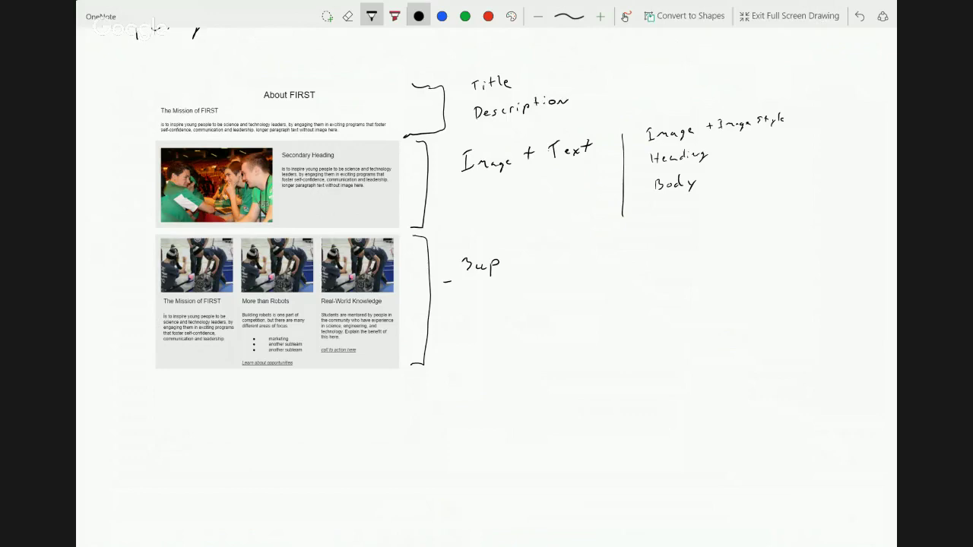
- Draw a vertical divider beside the 3up label and write "Container | How many columns" with an arrow pointing at the columns note
{"action": "left_click_drag", "start_coordinate": [623, 237], "coordinate": [618, 377]}
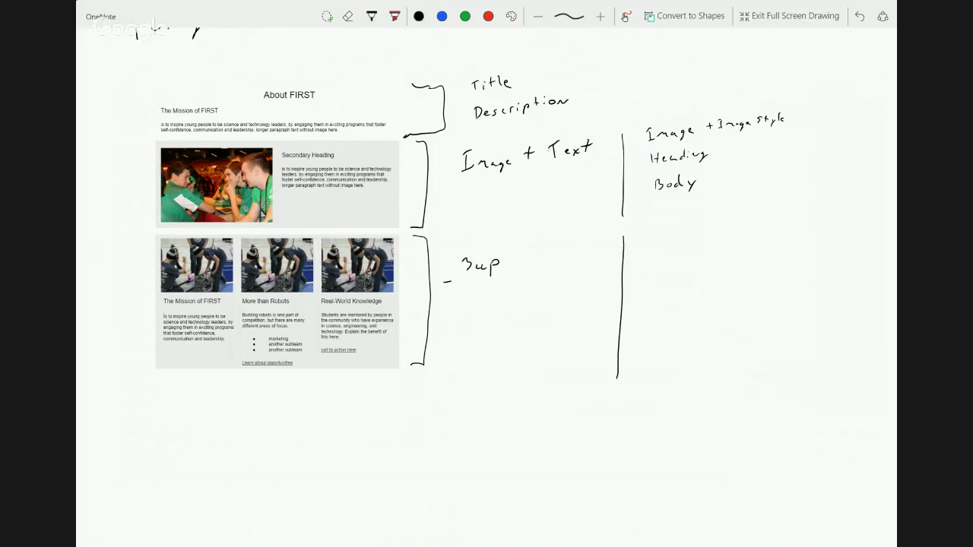
{"action": "left_click_drag", "start_coordinate": [652, 237], "coordinate": [687, 244]}
{"action": "mouse_move", "coordinate": [689, 231]}
{"action": "left_mouse_down"}
{"action": "mouse_move", "coordinate": [650, 243]}
{"action": "mouse_move", "coordinate": [678, 247]}
{"action": "mouse_move", "coordinate": [690, 236]}
{"action": "left_mouse_up"}
{"action": "left_click", "coordinate": [418, 16]}
{"action": "left_click_drag", "start_coordinate": [695, 238], "coordinate": [696, 243]}
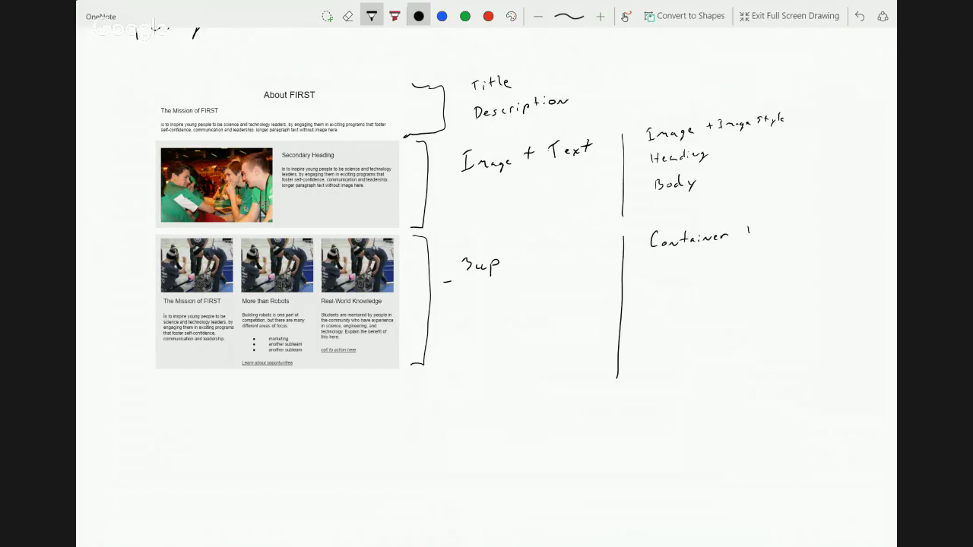
{"action": "left_click_drag", "start_coordinate": [749, 236], "coordinate": [749, 251]}
{"action": "left_click_drag", "start_coordinate": [815, 225], "coordinate": [828, 221]}
{"action": "left_click_drag", "start_coordinate": [852, 203], "coordinate": [843, 212]}
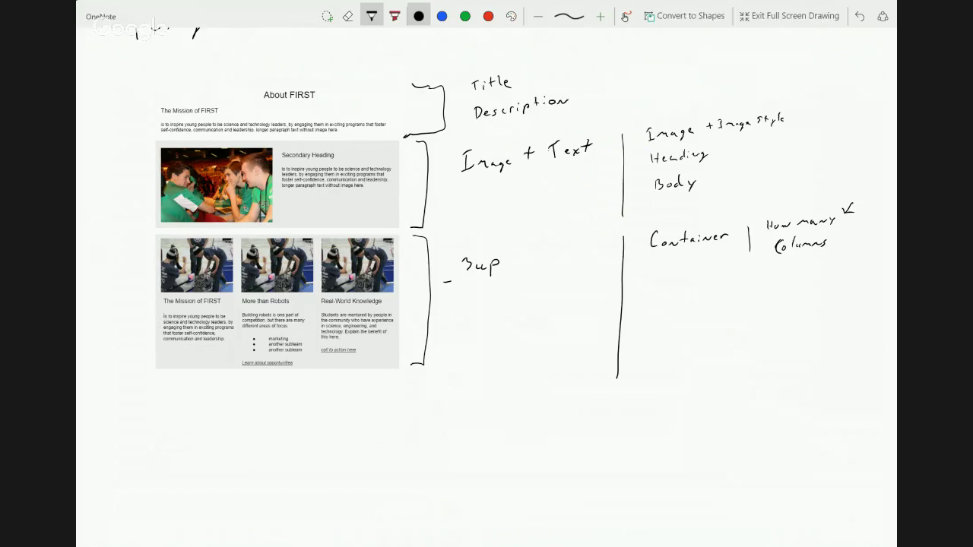
- Write "Teasers → Article" with an arrow to "Teaser view mode" beneath the Container note, and add "Image, Title, Body" below
{"action": "mouse_move", "coordinate": [658, 289]}
{"action": "left_mouse_down"}
{"action": "mouse_move", "coordinate": [658, 308]}
{"action": "mouse_move", "coordinate": [662, 290]}
{"action": "mouse_move", "coordinate": [676, 306]}
{"action": "left_mouse_up"}
{"action": "mouse_move", "coordinate": [685, 298]}
{"action": "left_mouse_down"}
{"action": "mouse_move", "coordinate": [679, 307]}
{"action": "mouse_move", "coordinate": [702, 294]}
{"action": "mouse_move", "coordinate": [704, 306]}
{"action": "left_mouse_up"}
{"action": "mouse_move", "coordinate": [733, 293]}
{"action": "left_mouse_down"}
{"action": "mouse_move", "coordinate": [734, 301]}
{"action": "mouse_move", "coordinate": [755, 298]}
{"action": "left_mouse_up"}
{"action": "mouse_move", "coordinate": [792, 277]}
{"action": "left_mouse_down"}
{"action": "mouse_move", "coordinate": [790, 292]}
{"action": "mouse_move", "coordinate": [809, 310]}
{"action": "left_mouse_up"}
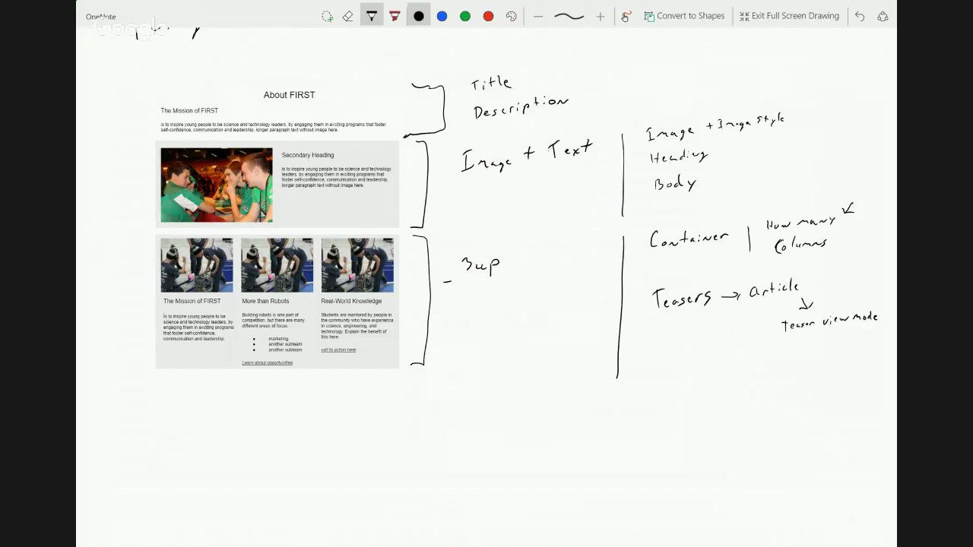
{"action": "mouse_move", "coordinate": [669, 356]}
{"action": "left_mouse_down"}
{"action": "mouse_move", "coordinate": [678, 371]}
{"action": "mouse_move", "coordinate": [717, 365]}
{"action": "left_mouse_up"}
{"action": "mouse_move", "coordinate": [771, 346]}
{"action": "left_mouse_down"}
{"action": "mouse_move", "coordinate": [774, 357]}
{"action": "mouse_move", "coordinate": [806, 357]}
{"action": "mouse_move", "coordinate": [821, 346]}
{"action": "mouse_move", "coordinate": [825, 363]}
{"action": "left_mouse_up"}
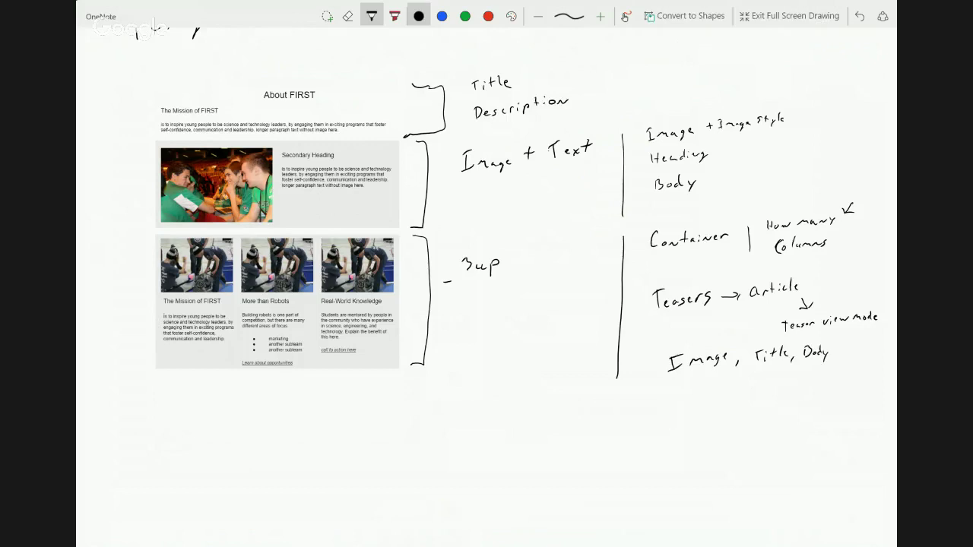
- Try circling the Image, Heading and Body list beside the Image + Text label
{"action": "mouse_move", "coordinate": [677, 100]}
{"action": "left_mouse_down"}
{"action": "mouse_move", "coordinate": [653, 104]}
{"action": "mouse_move", "coordinate": [643, 189]}
{"action": "mouse_move", "coordinate": [703, 199]}
{"action": "mouse_move", "coordinate": [787, 84]}
{"action": "mouse_move", "coordinate": [672, 102]}
{"action": "left_mouse_up"}
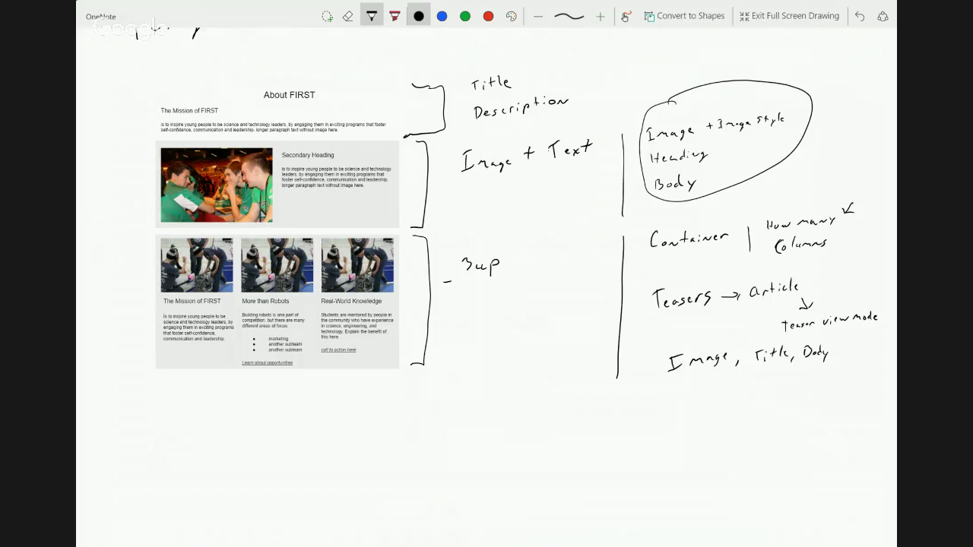
{"action": "key", "text": "ctrl+z"}
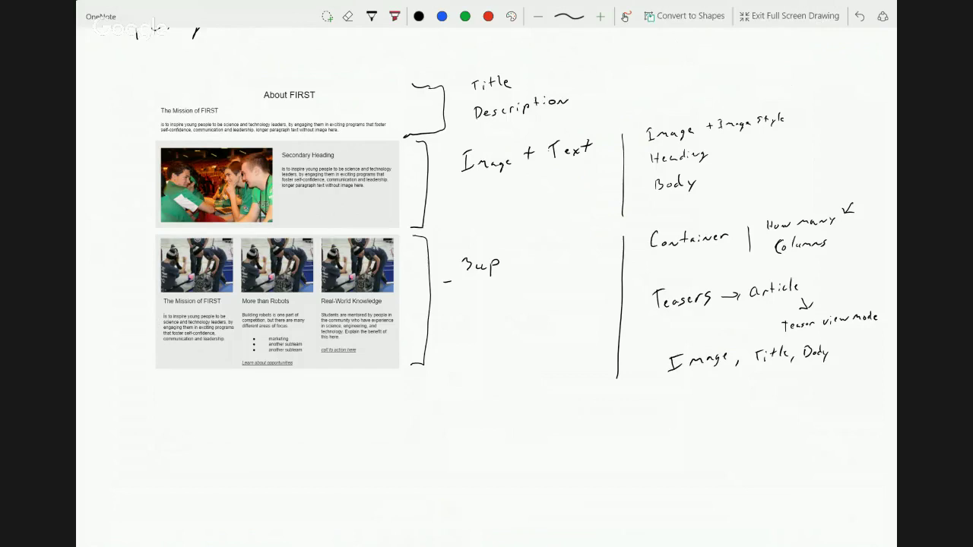
- Handwrite "Yea Pantheon!" in black ink in the empty space below the mockup
{"action": "scroll", "coordinate": [486, 273], "scroll_direction": "down", "scroll_amount": 3}
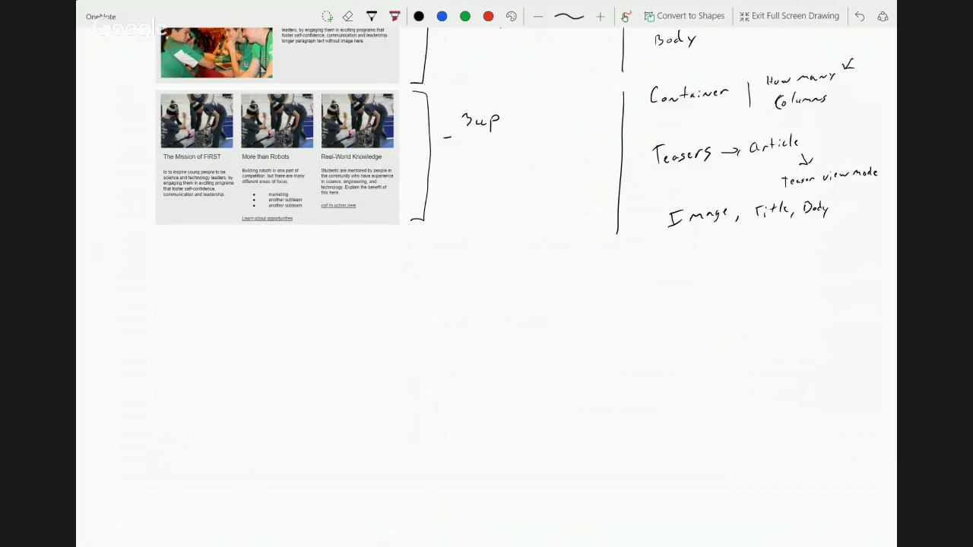
{"action": "left_click", "coordinate": [371, 16]}
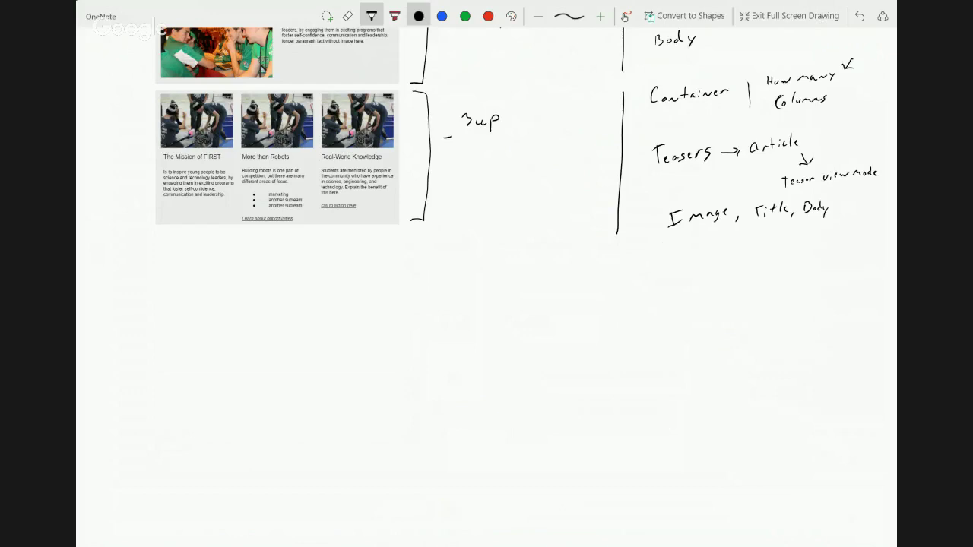
{"action": "left_click_drag", "start_coordinate": [338, 319], "coordinate": [337, 365]}
{"action": "mouse_move", "coordinate": [352, 318]}
{"action": "left_mouse_down"}
{"action": "mouse_move", "coordinate": [340, 343]}
{"action": "mouse_move", "coordinate": [367, 356]}
{"action": "left_mouse_up"}
{"action": "mouse_move", "coordinate": [421, 315]}
{"action": "left_mouse_down"}
{"action": "mouse_move", "coordinate": [407, 365]}
{"action": "mouse_move", "coordinate": [421, 339]}
{"action": "mouse_move", "coordinate": [440, 356]}
{"action": "left_mouse_up"}
{"action": "left_click_drag", "start_coordinate": [445, 356], "coordinate": [460, 349]}
{"action": "mouse_move", "coordinate": [476, 320]}
{"action": "left_mouse_down"}
{"action": "mouse_move", "coordinate": [472, 350]}
{"action": "mouse_move", "coordinate": [481, 335]}
{"action": "left_mouse_up"}
{"action": "left_click_drag", "start_coordinate": [491, 321], "coordinate": [497, 345]}
{"action": "left_click_drag", "start_coordinate": [508, 343], "coordinate": [518, 345]}
{"action": "left_click_drag", "start_coordinate": [526, 337], "coordinate": [542, 339]}
{"action": "left_click_drag", "start_coordinate": [557, 307], "coordinate": [556, 322]}
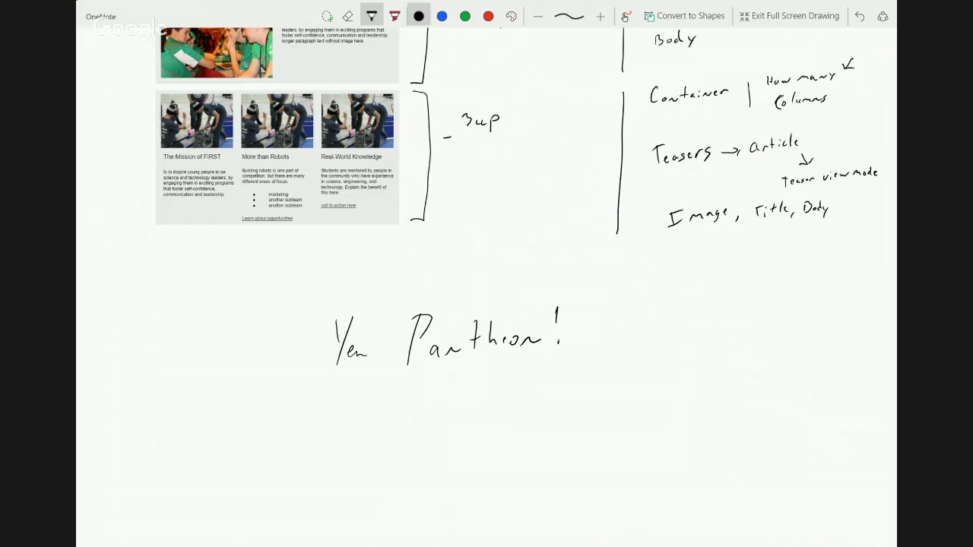
- Switch to the Drupal site in Chrome and open its Extend page in a new tab
{"action": "key", "text": "alt+Tab"}
{"action": "key", "text": "alt+Tab"}
{"action": "key", "text": "alt+Tab"}
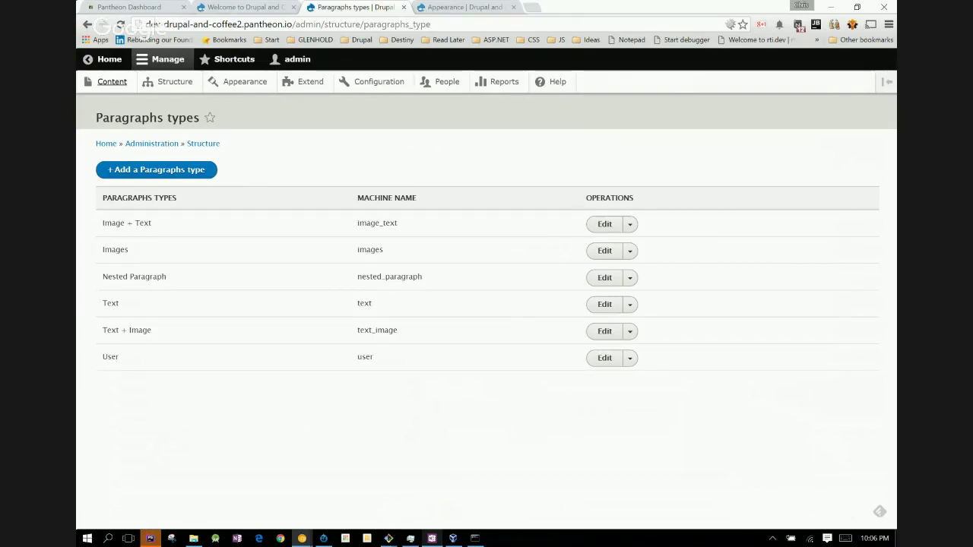
{"action": "right_click", "coordinate": [300, 83]}
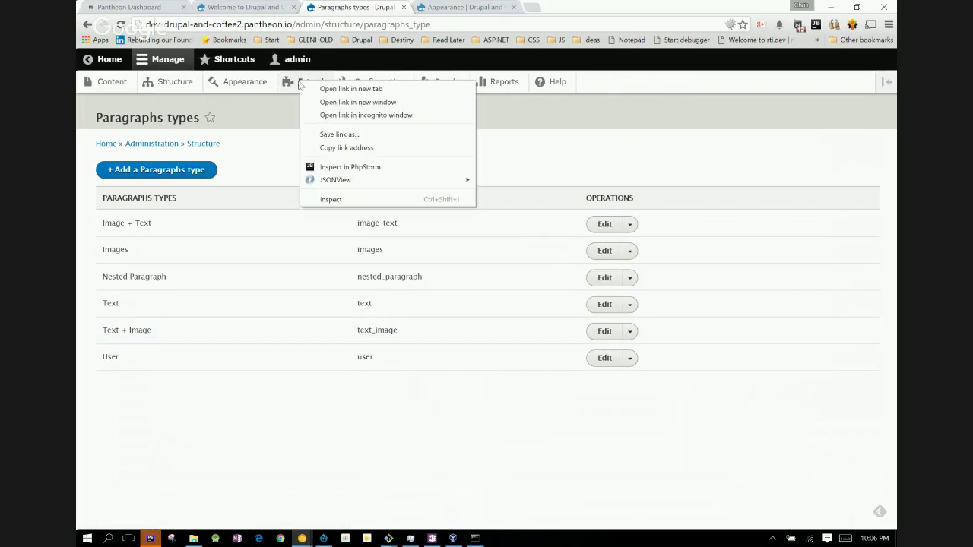
{"action": "left_click", "coordinate": [310, 91]}
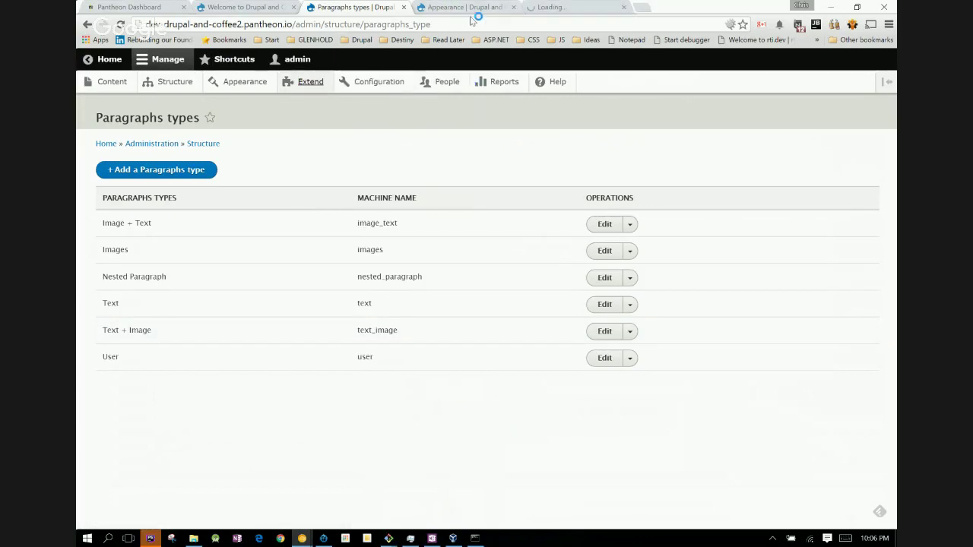
{"action": "left_click", "coordinate": [552, 7]}
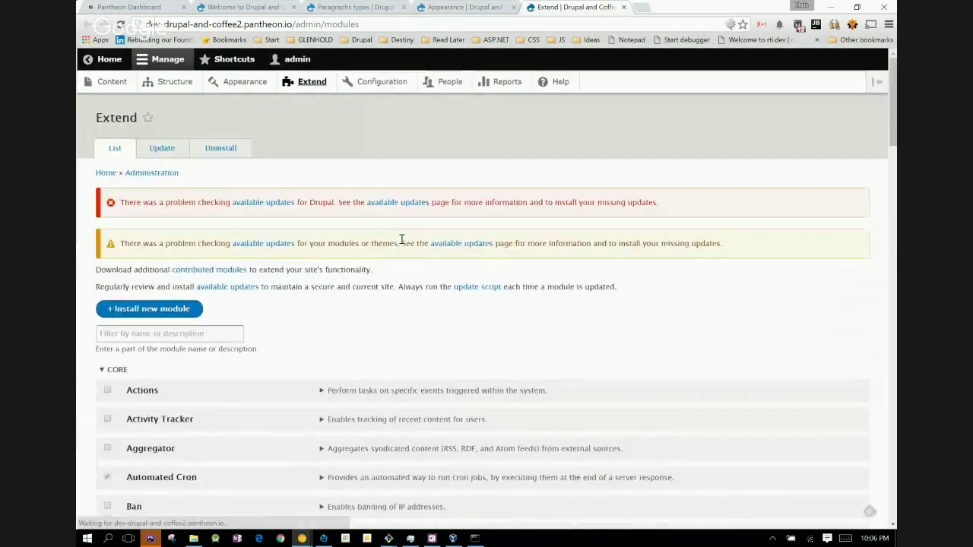
- Filter the module list by "para" to find the Paragraphs modules
{"action": "left_click", "coordinate": [203, 338]}
{"action": "type", "text": "par"}
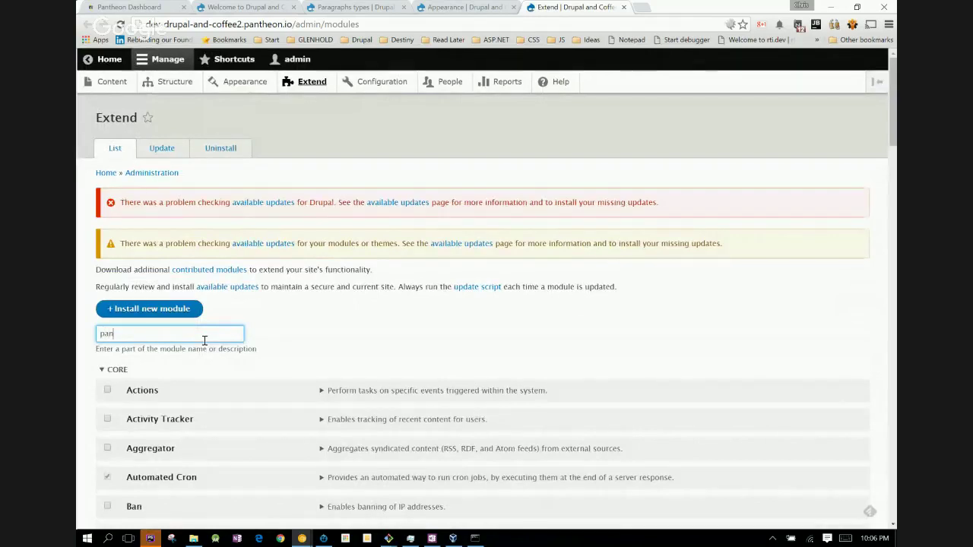
{"action": "key", "text": "BackSpace"}
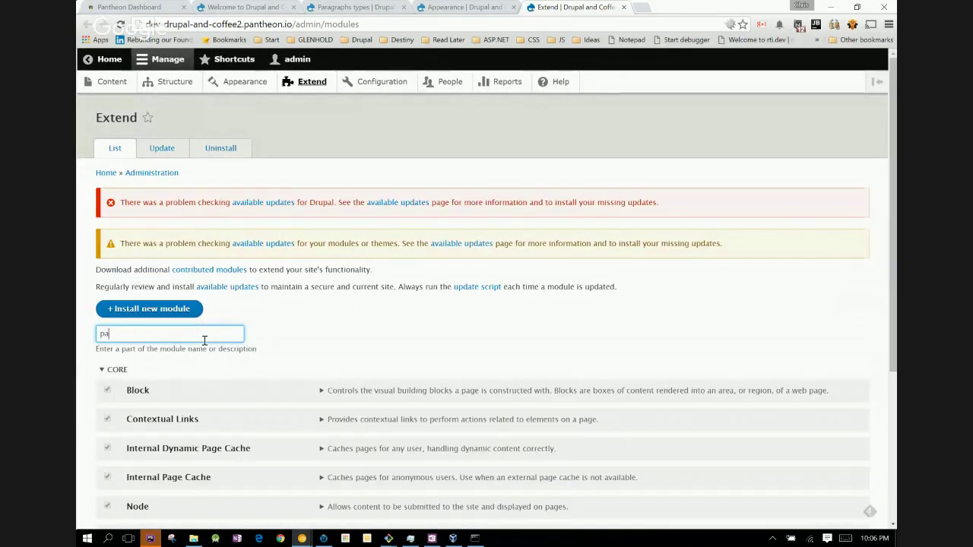
{"action": "type", "text": "ra"}
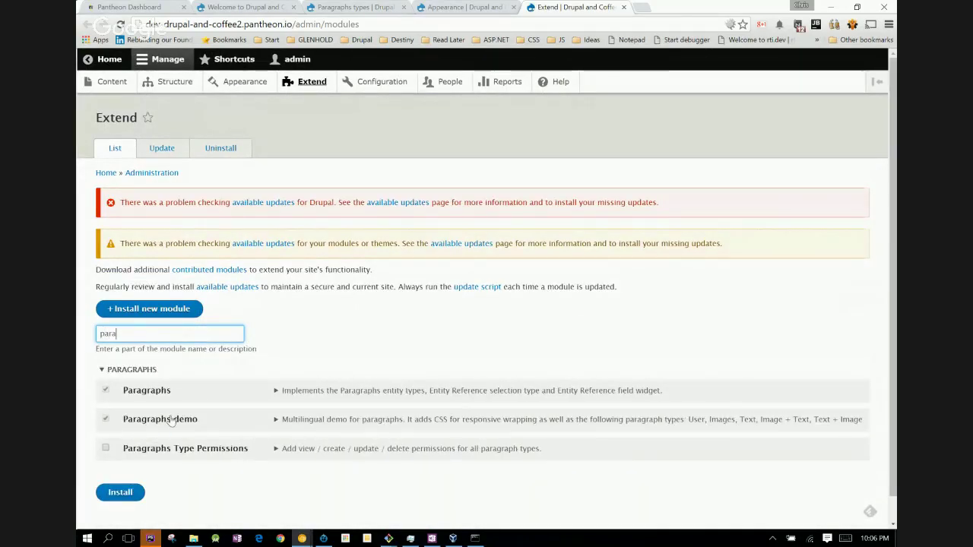
- Expand the Paragraphs demo module's description to examine its version and requirements, and collapse it again
{"action": "left_click", "coordinate": [286, 420]}
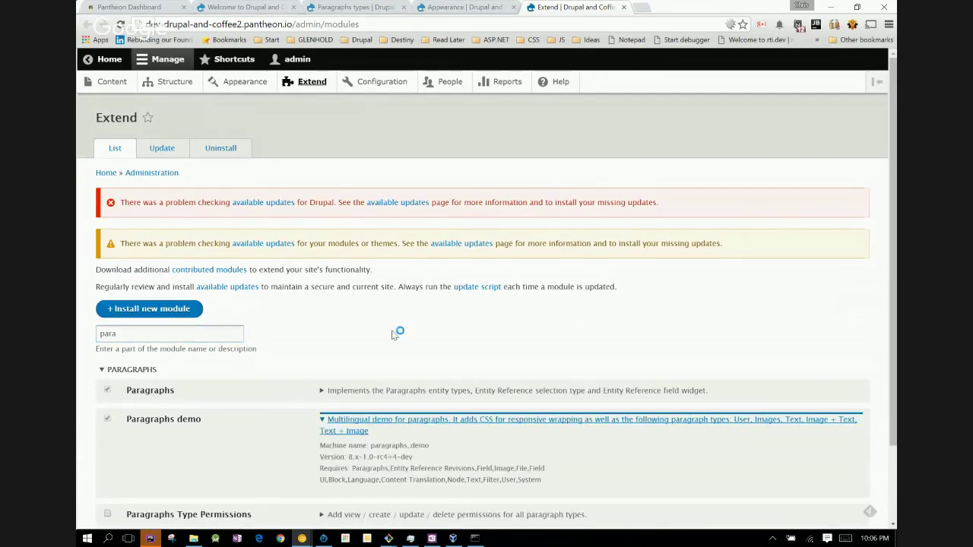
{"action": "scroll", "coordinate": [397, 332], "scroll_direction": "down", "scroll_amount": 1}
{"action": "scroll", "coordinate": [486, 304], "scroll_direction": "down", "scroll_amount": 1}
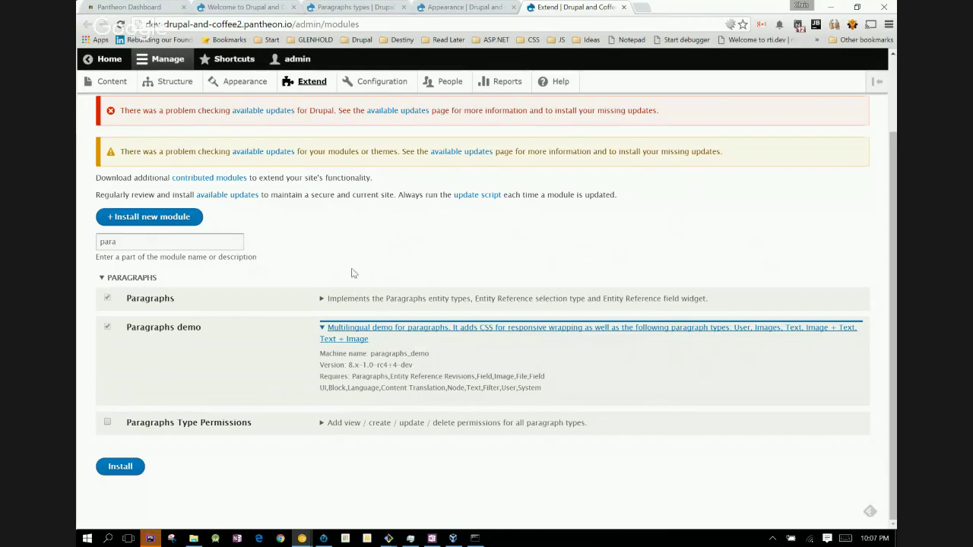
{"action": "left_click", "coordinate": [322, 332]}
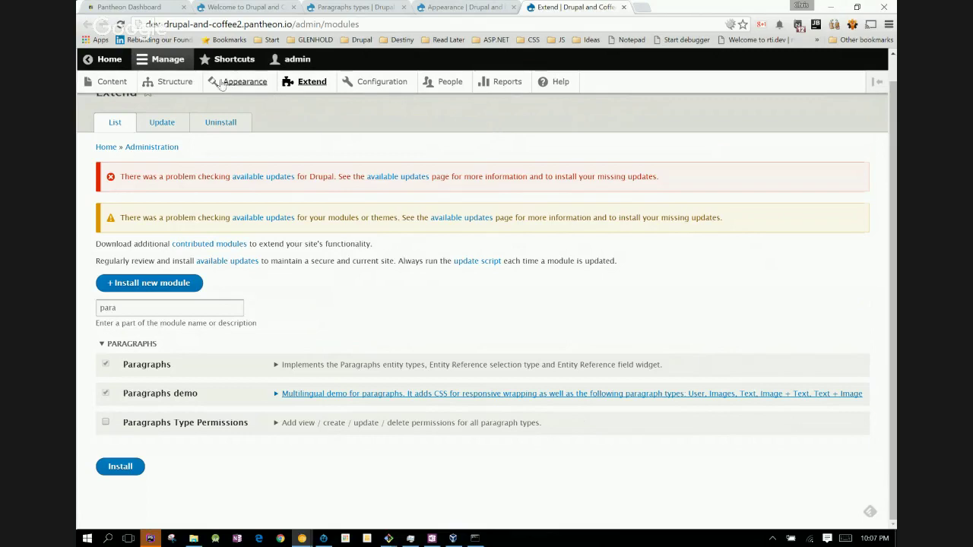
- Return to the open Appearance page, reload it and examine the installed themes
{"action": "left_click", "coordinate": [437, 6]}
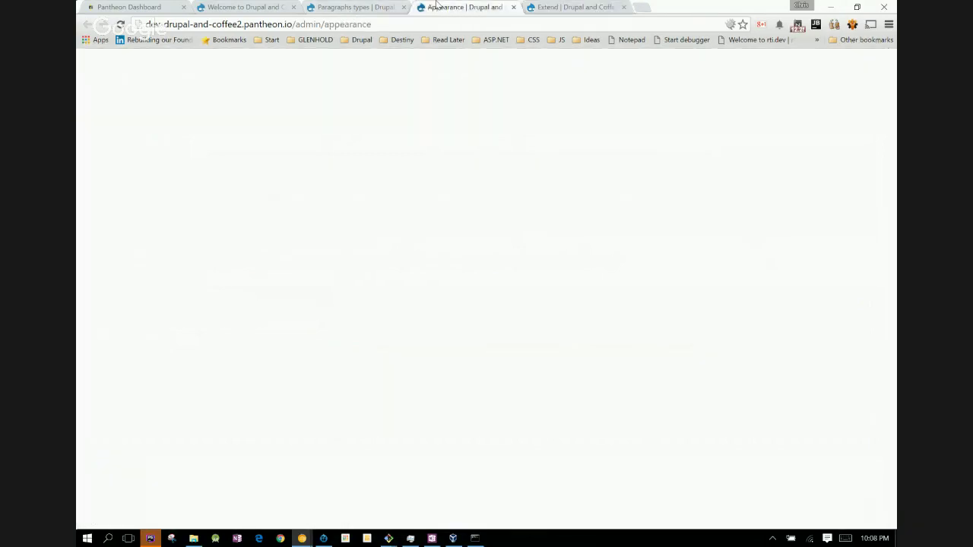
{"action": "key", "text": "ctrl+shift+Tab"}
{"action": "key", "text": "ctrl+Tab"}
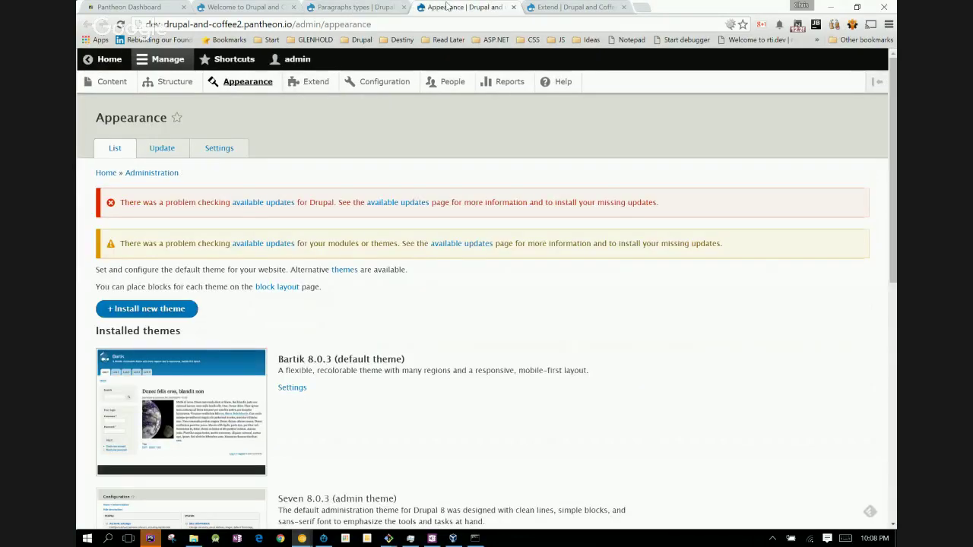
{"action": "left_click", "coordinate": [119, 25]}
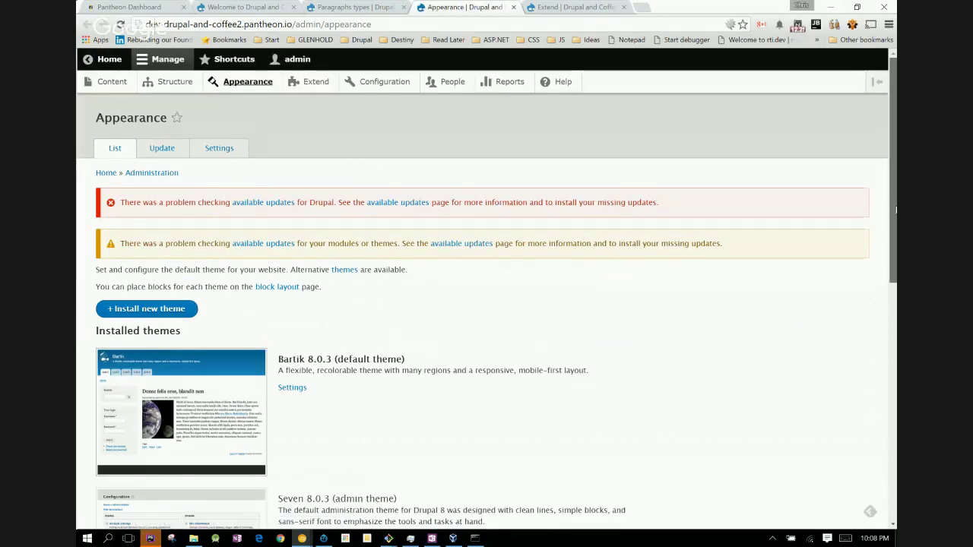
{"action": "left_click_drag", "start_coordinate": [890, 213], "coordinate": [895, 245]}
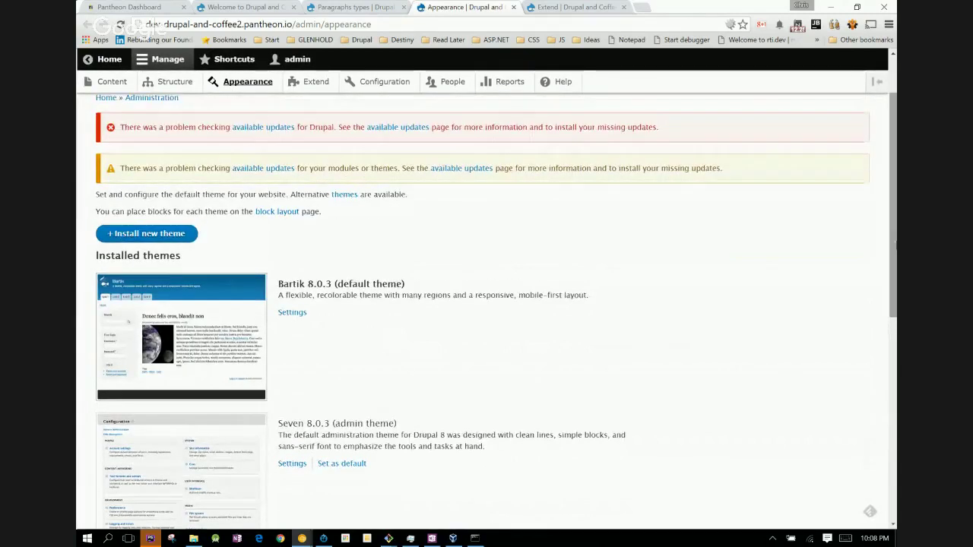
{"action": "double_click", "coordinate": [587, 127]}
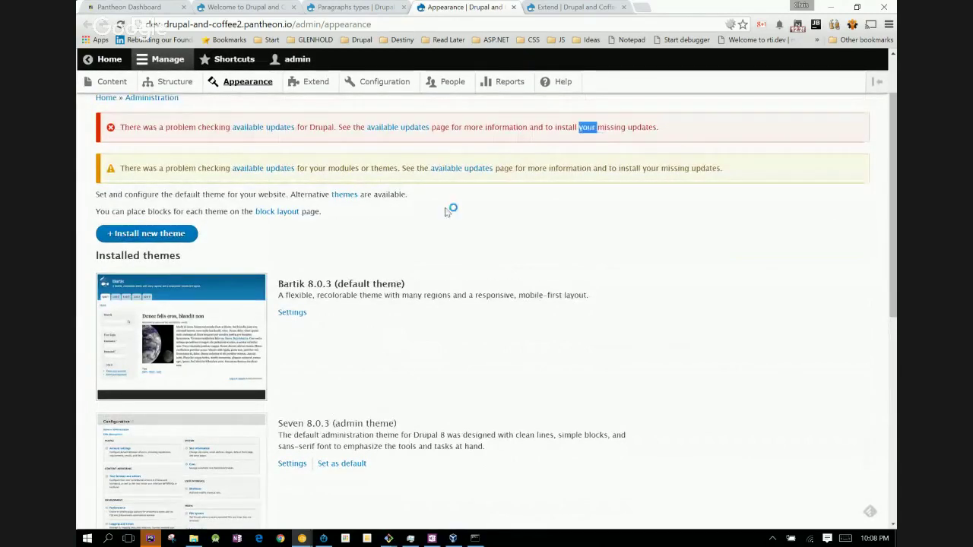
- Switch to PhpStorm and push the "Commit the bootstrap theme" commit to origin/master
{"action": "left_click", "coordinate": [150, 539]}
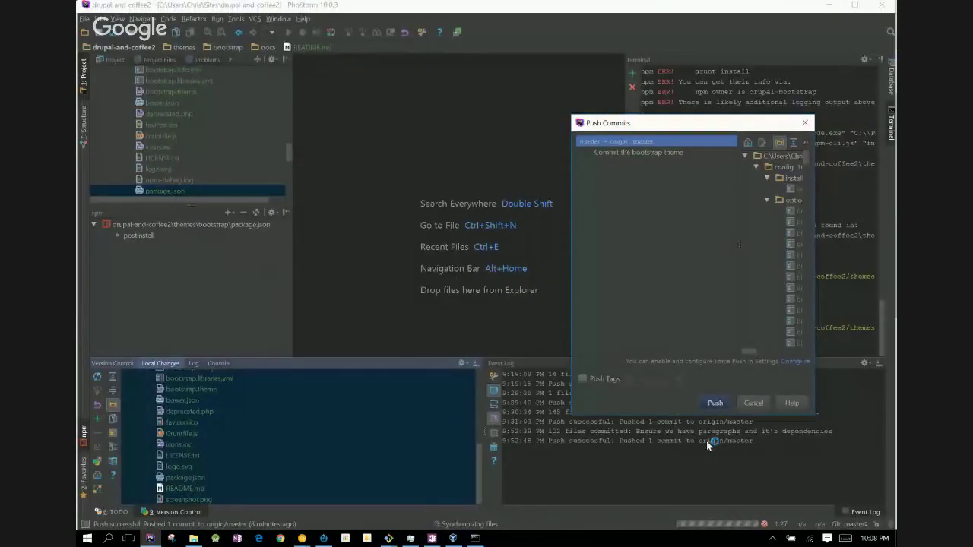
{"action": "left_click", "coordinate": [715, 403]}
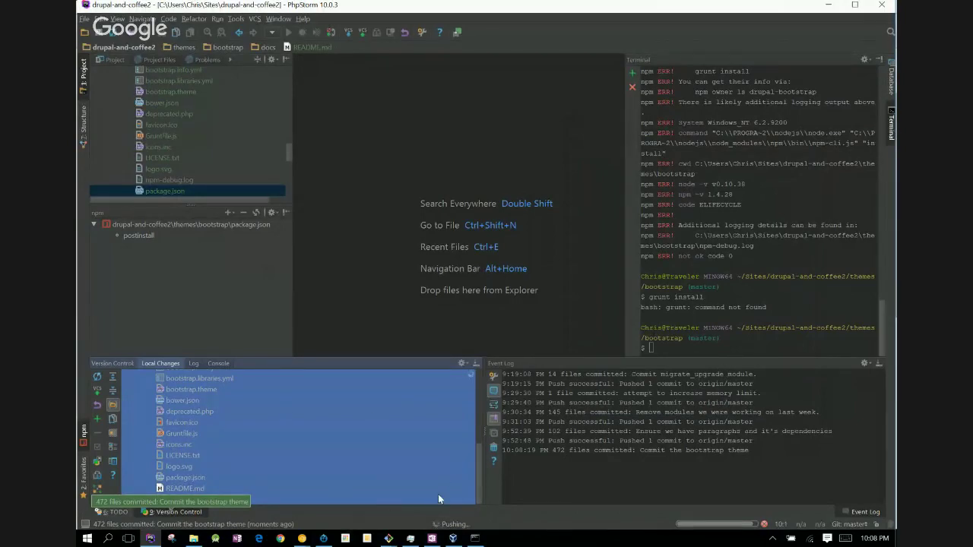
- Return to the Drupal site in Chrome and bring up its open Paragraphs types page
{"action": "left_click", "coordinate": [301, 539]}
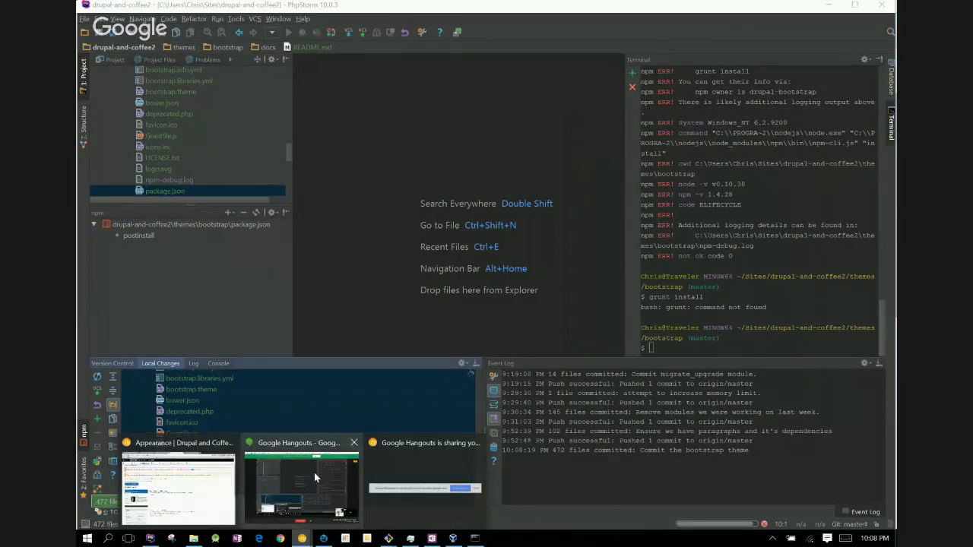
{"action": "left_click", "coordinate": [183, 480]}
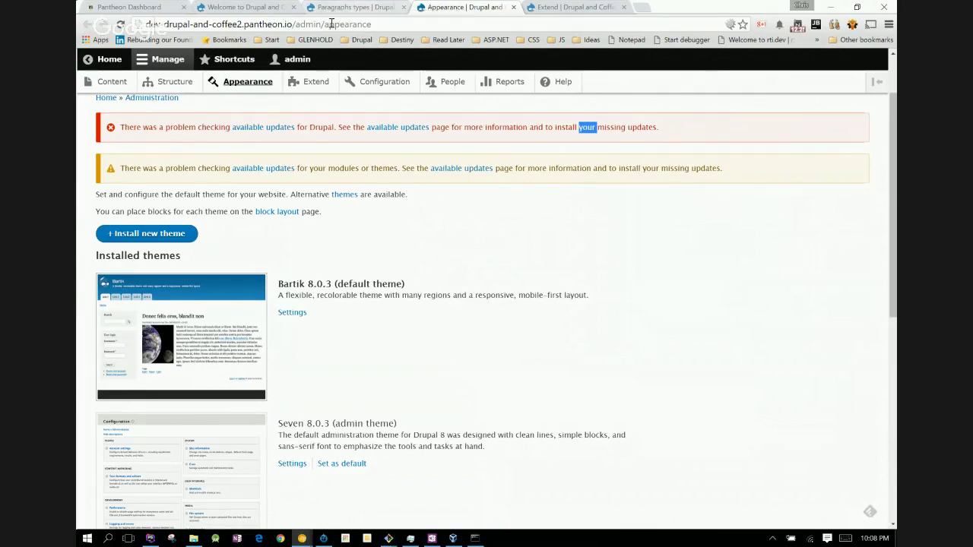
{"action": "left_click", "coordinate": [331, 9]}
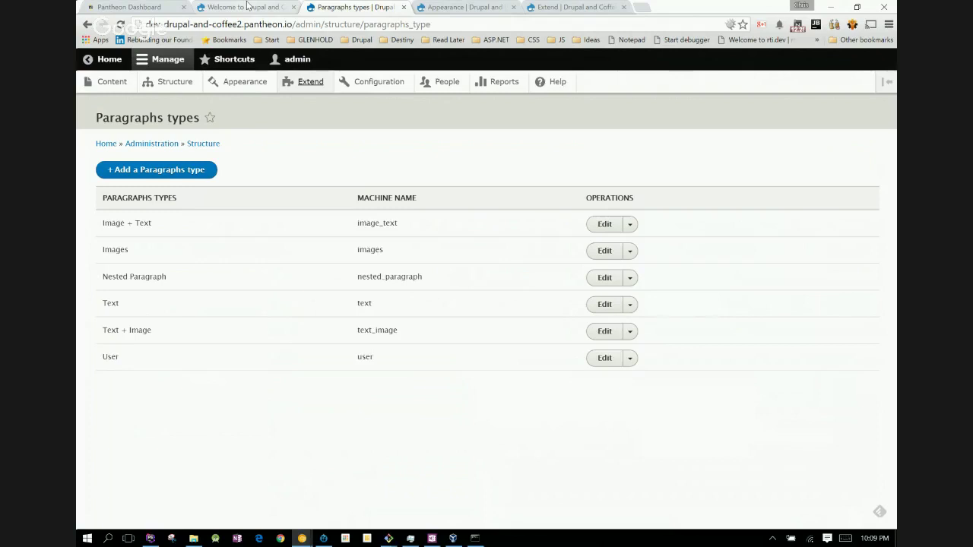
- Switch to OneNote and handwrite the underlined heading "Tonight" in the blank space below the "Yea Pantheon!" note
{"action": "key", "text": "alt+Tab"}
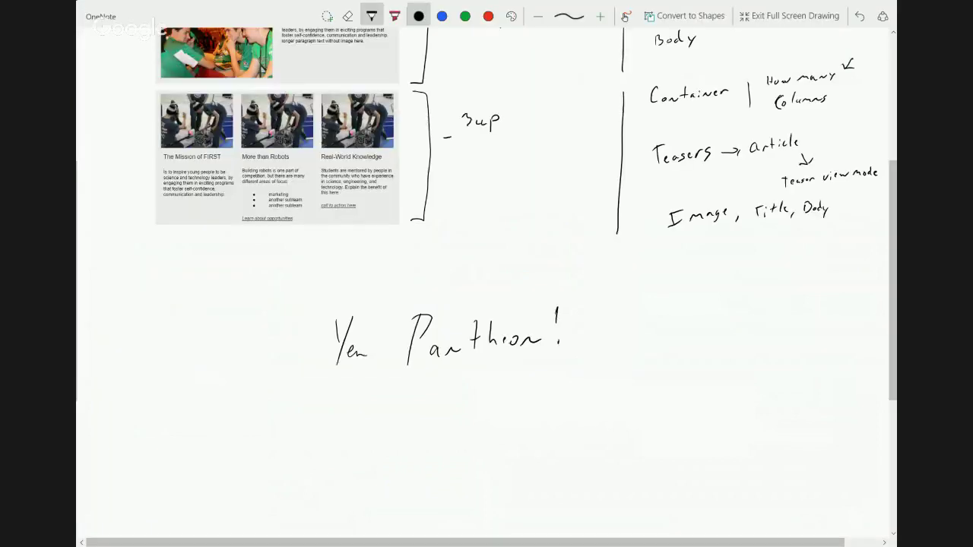
{"action": "scroll", "coordinate": [487, 289], "scroll_direction": "down", "scroll_amount": 5}
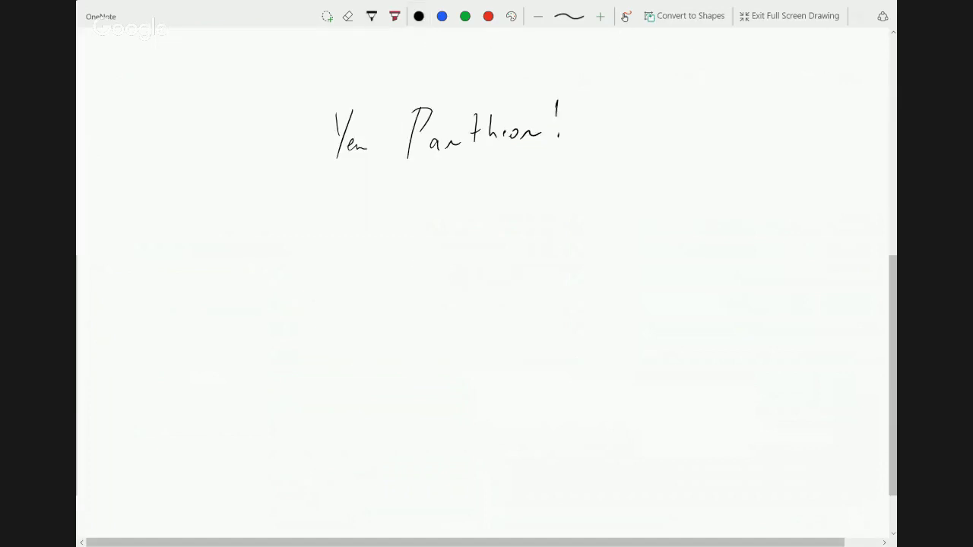
{"action": "mouse_move", "coordinate": [212, 207]}
{"action": "left_mouse_down"}
{"action": "mouse_move", "coordinate": [211, 240]}
{"action": "mouse_move", "coordinate": [235, 197]}
{"action": "left_mouse_up"}
{"action": "mouse_move", "coordinate": [237, 222]}
{"action": "left_mouse_down"}
{"action": "mouse_move", "coordinate": [231, 236]}
{"action": "mouse_move", "coordinate": [242, 222]}
{"action": "left_mouse_up"}
{"action": "mouse_move", "coordinate": [244, 228]}
{"action": "left_mouse_down"}
{"action": "mouse_move", "coordinate": [269, 225]}
{"action": "mouse_move", "coordinate": [283, 245]}
{"action": "left_mouse_up"}
{"action": "mouse_move", "coordinate": [300, 205]}
{"action": "left_mouse_down"}
{"action": "mouse_move", "coordinate": [299, 228]}
{"action": "mouse_move", "coordinate": [310, 228]}
{"action": "left_mouse_up"}
{"action": "left_click_drag", "start_coordinate": [319, 204], "coordinate": [318, 227]}
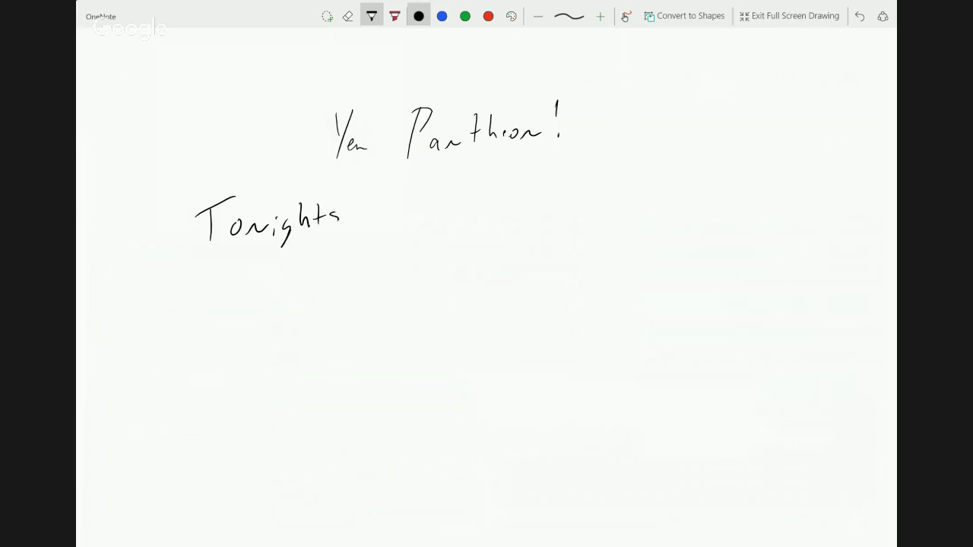
{"action": "left_click", "coordinate": [335, 218]}
{"action": "left_click_drag", "start_coordinate": [223, 258], "coordinate": [377, 219]}
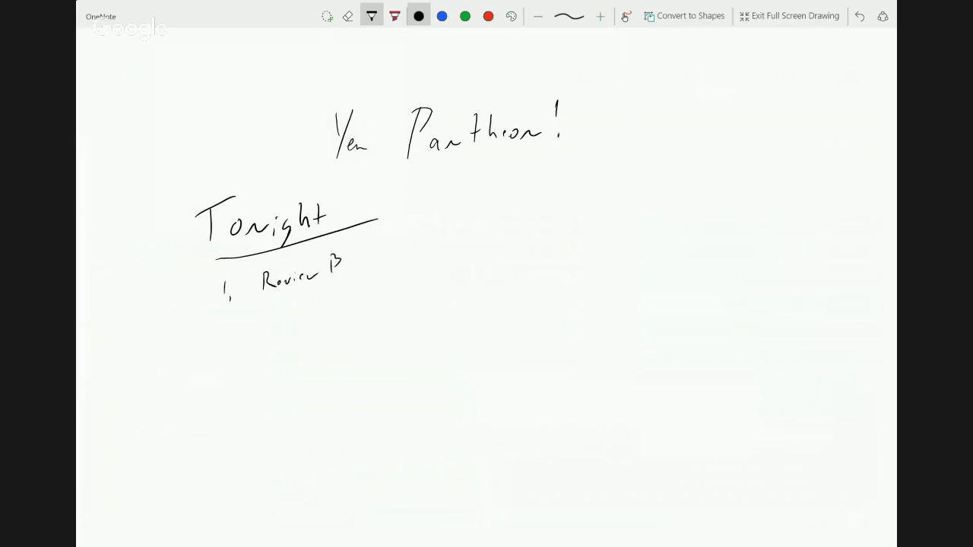
- Handwrite "1. Review Paragraphs" as the first agenda item under the Tonight heading
{"action": "left_click", "coordinate": [335, 262]}
{"action": "mouse_move", "coordinate": [336, 254]}
{"action": "left_mouse_down"}
{"action": "mouse_move", "coordinate": [336, 275]}
{"action": "mouse_move", "coordinate": [342, 266]}
{"action": "left_mouse_up"}
{"action": "left_click_drag", "start_coordinate": [349, 265], "coordinate": [346, 272]}
{"action": "mouse_move", "coordinate": [378, 266]}
{"action": "left_mouse_down"}
{"action": "mouse_move", "coordinate": [374, 279]}
{"action": "mouse_move", "coordinate": [396, 257]}
{"action": "mouse_move", "coordinate": [405, 263]}
{"action": "left_mouse_up"}
{"action": "left_click_drag", "start_coordinate": [409, 242], "coordinate": [414, 259]}
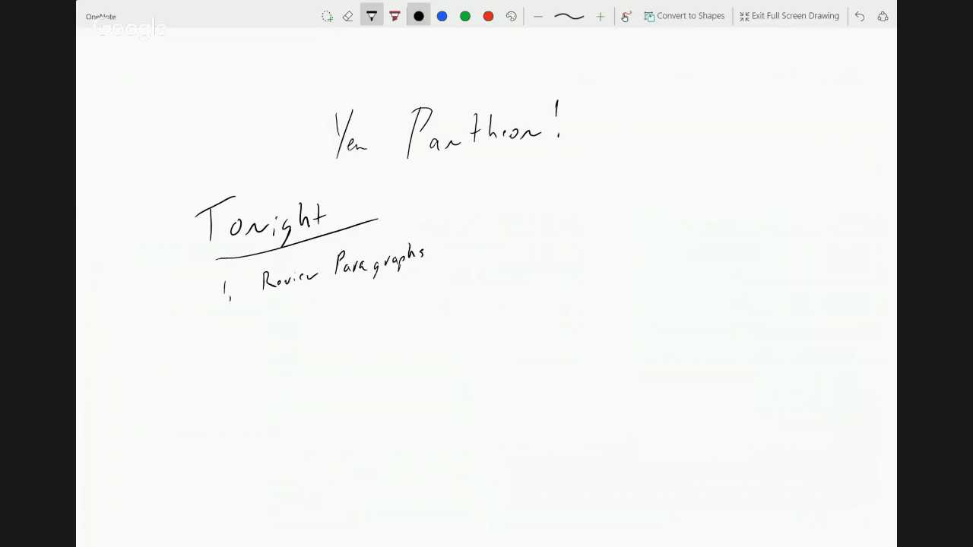
- Handwrite "2. Create Landing Page" as the second agenda item
{"action": "left_click_drag", "start_coordinate": [223, 317], "coordinate": [229, 331]}
{"action": "left_click_drag", "start_coordinate": [276, 311], "coordinate": [273, 329]}
{"action": "mouse_move", "coordinate": [349, 299]}
{"action": "left_mouse_down"}
{"action": "mouse_move", "coordinate": [356, 316]}
{"action": "mouse_move", "coordinate": [383, 306]}
{"action": "left_mouse_up"}
{"action": "mouse_move", "coordinate": [435, 274]}
{"action": "left_mouse_down"}
{"action": "mouse_move", "coordinate": [433, 292]}
{"action": "mouse_move", "coordinate": [444, 285]}
{"action": "mouse_move", "coordinate": [454, 298]}
{"action": "mouse_move", "coordinate": [465, 280]}
{"action": "left_mouse_up"}
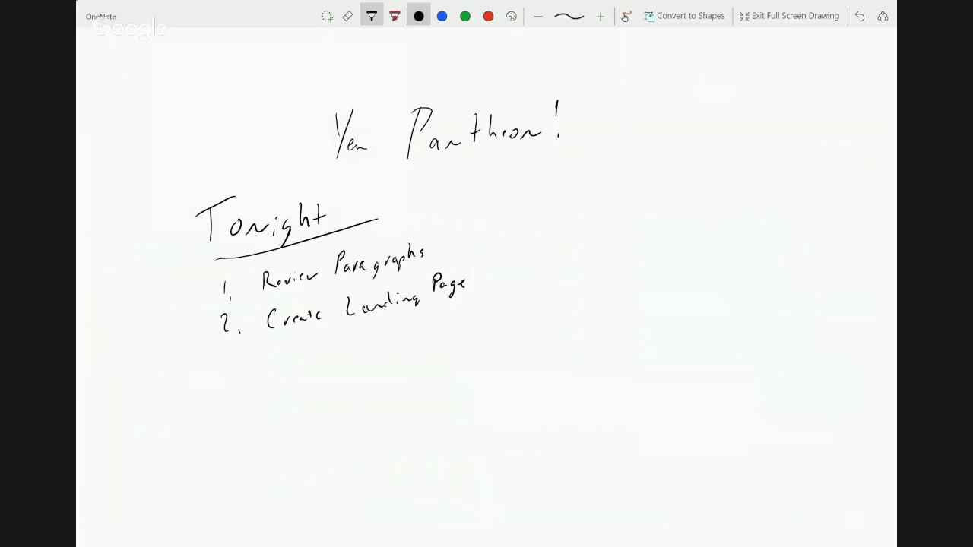
- Handwrite "3. Mix it all together" as the third agenda item
{"action": "left_click_drag", "start_coordinate": [228, 353], "coordinate": [239, 371]}
{"action": "left_click_drag", "start_coordinate": [289, 346], "coordinate": [288, 364]}
{"action": "left_click_drag", "start_coordinate": [289, 342], "coordinate": [304, 362]}
{"action": "left_click_drag", "start_coordinate": [396, 322], "coordinate": [393, 343]}
{"action": "mouse_move", "coordinate": [420, 323]}
{"action": "left_mouse_down"}
{"action": "mouse_move", "coordinate": [418, 343]}
{"action": "mouse_move", "coordinate": [427, 337]}
{"action": "left_mouse_up"}
{"action": "left_click_drag", "start_coordinate": [438, 332], "coordinate": [432, 342]}
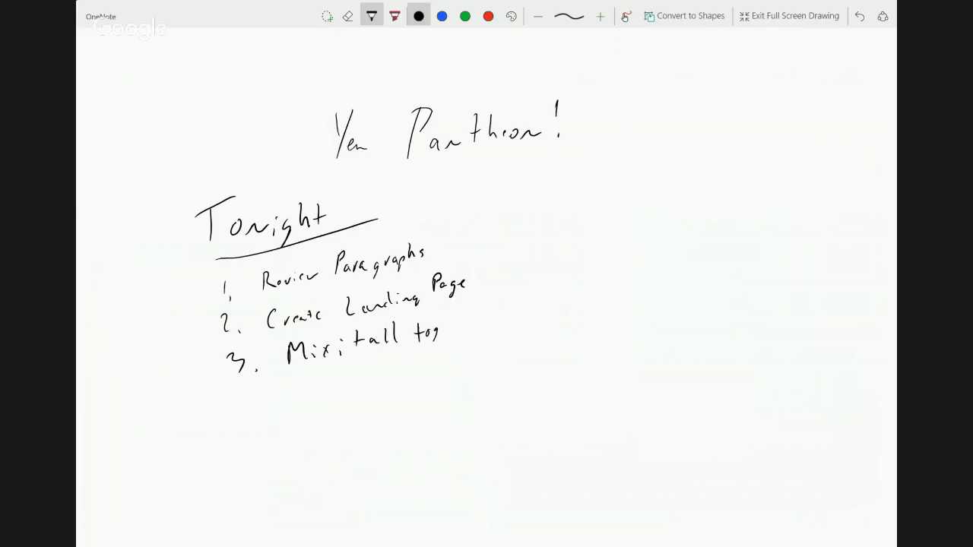
{"action": "left_click_drag", "start_coordinate": [475, 318], "coordinate": [482, 321]}
{"action": "left_click_drag", "start_coordinate": [485, 322], "coordinate": [503, 310]}
- Switch to Chrome and open the Manage fields pages of the Image + Text and Text + Image paragraph types in new tabs
{"action": "key", "text": "alt+Tab"}
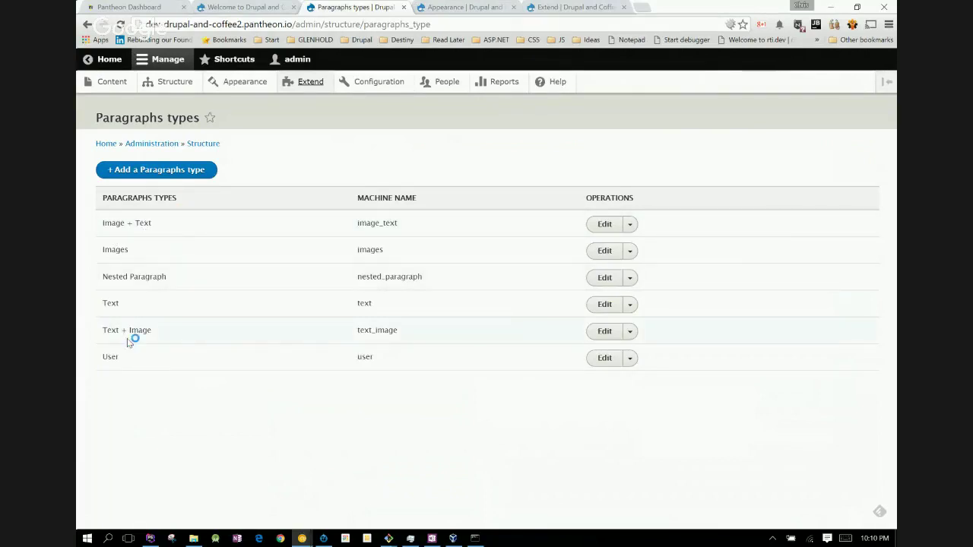
{"action": "left_click", "coordinate": [630, 226]}
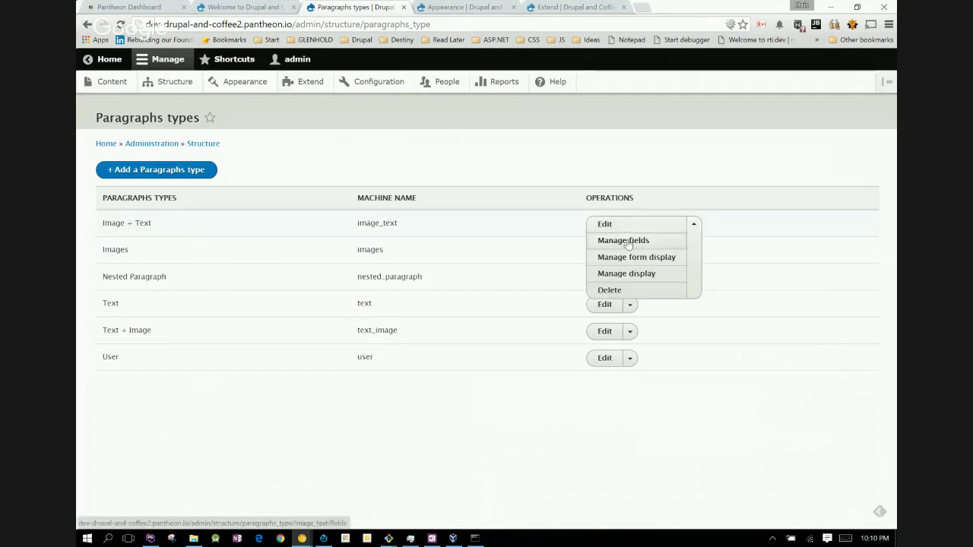
{"action": "middle_click", "coordinate": [625, 241]}
{"action": "left_click", "coordinate": [631, 334]}
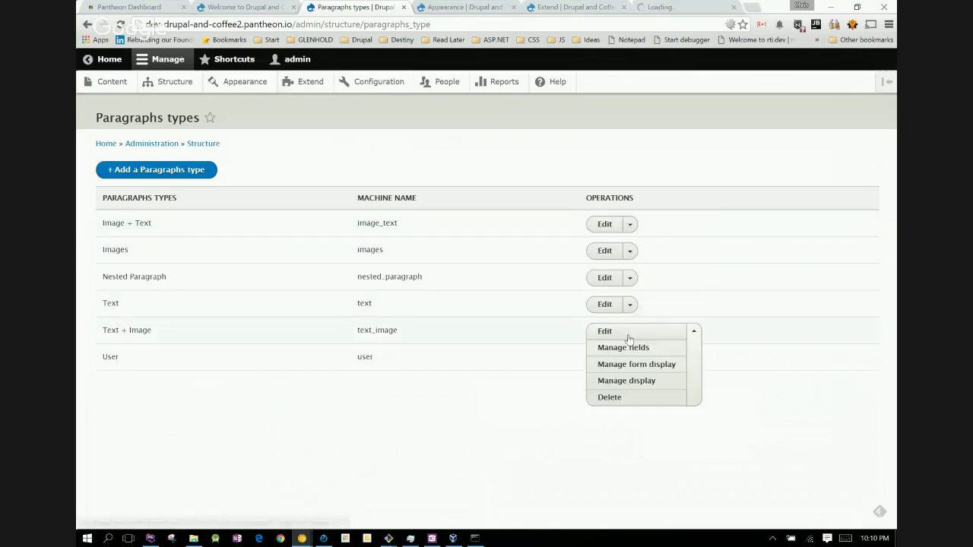
{"action": "middle_click", "coordinate": [622, 349]}
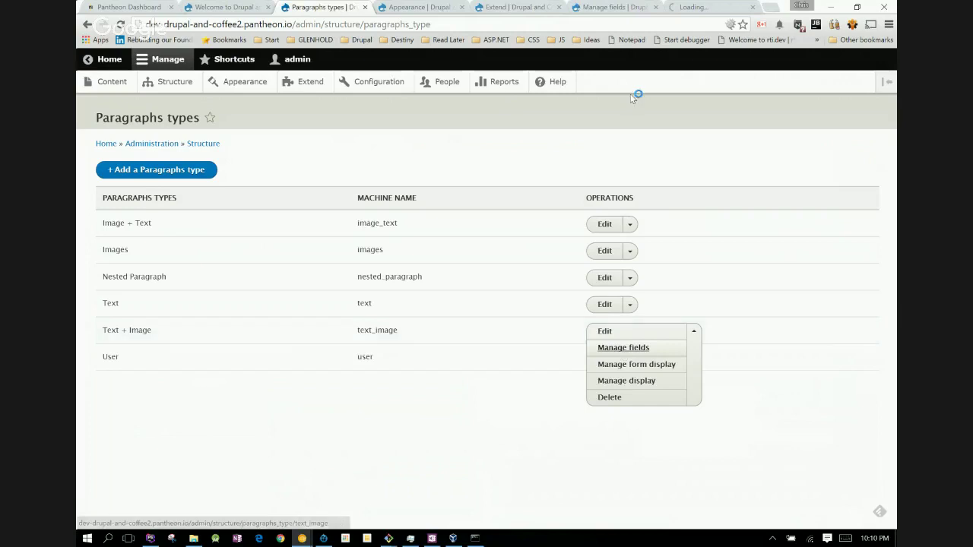
- Examine the Image + Text type's fields and form display, glance at the Text + Image fields, and return to the Image + Text fields
{"action": "left_click", "coordinate": [593, 9]}
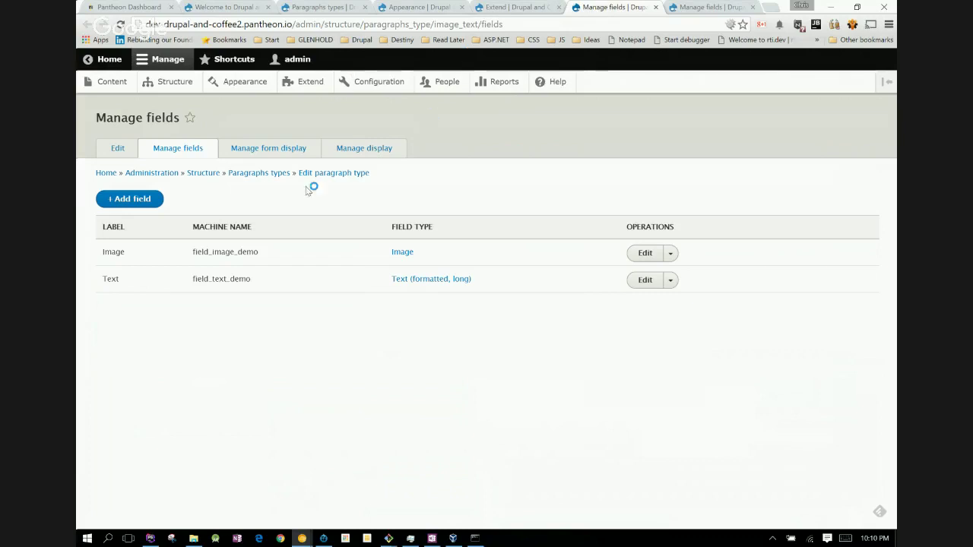
{"action": "left_click", "coordinate": [266, 149]}
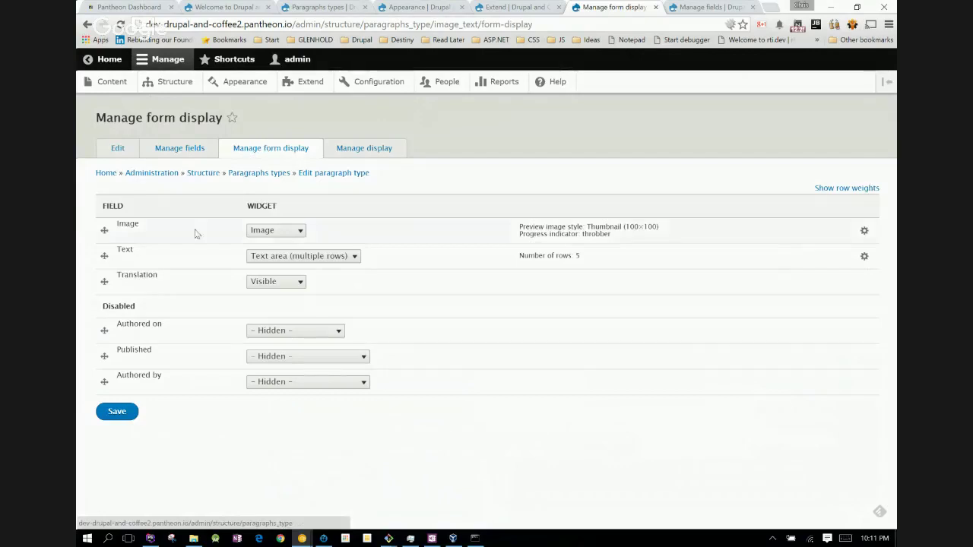
{"action": "left_click", "coordinate": [734, 8]}
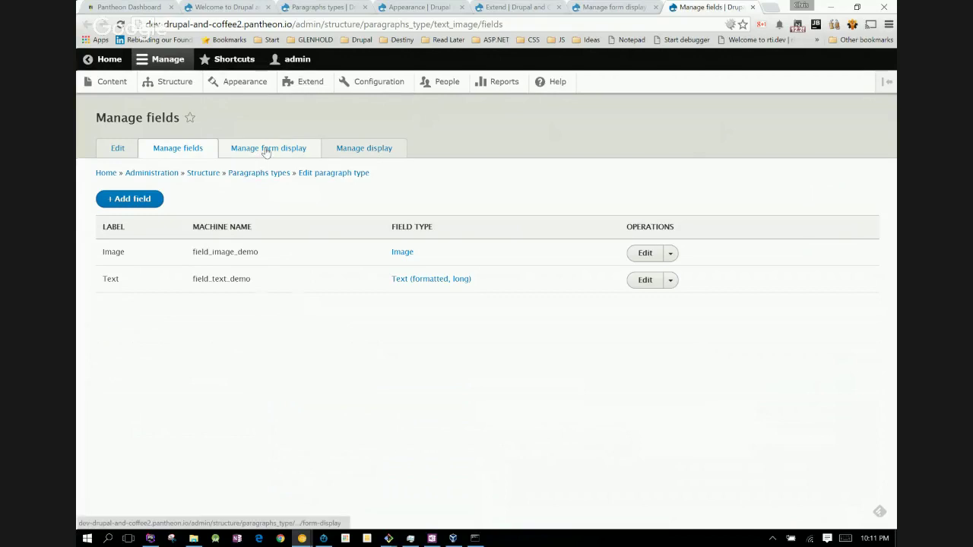
{"action": "key", "text": "ctrl+shift+Tab"}
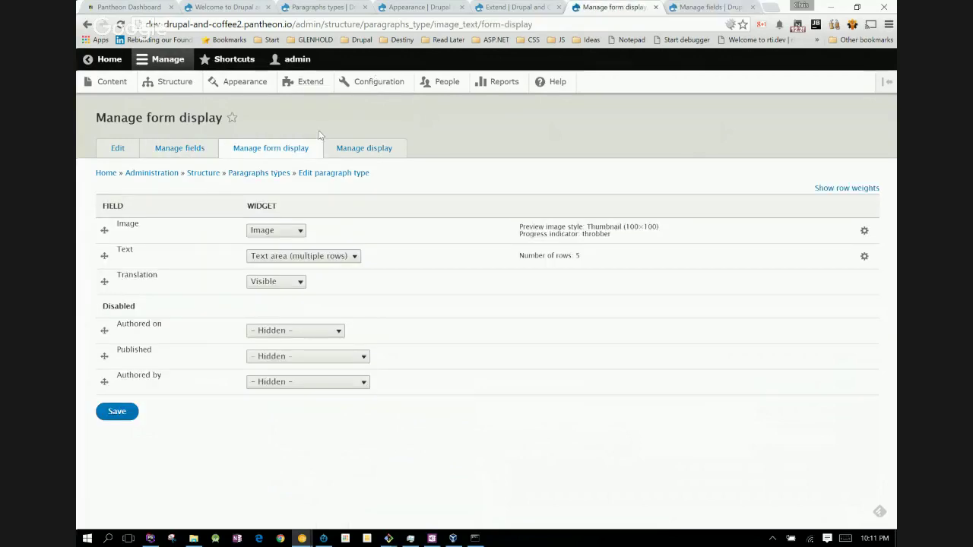
{"action": "left_click", "coordinate": [180, 148]}
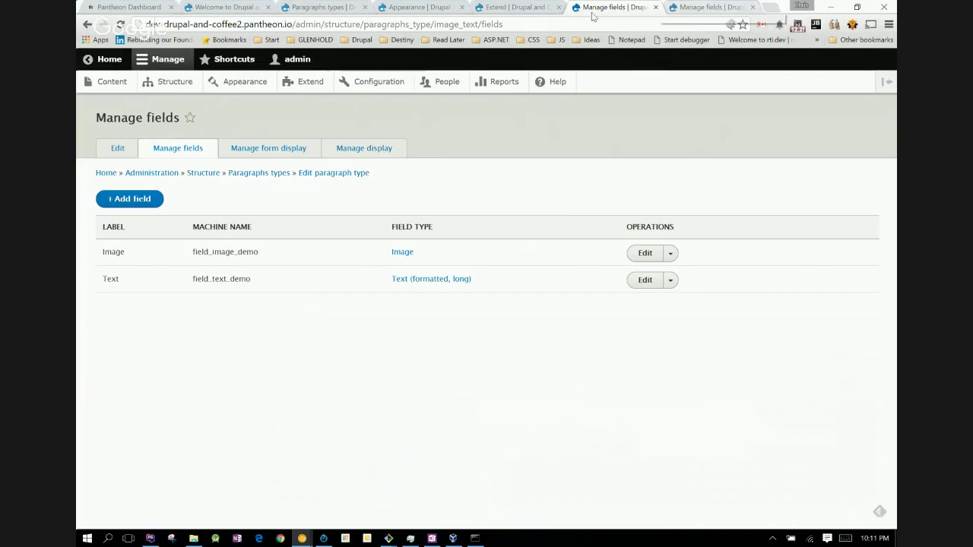
- Compare the field lists of the Text + Image and Image + Text paragraph types by alternating between their open pages
{"action": "left_click", "coordinate": [690, 7]}
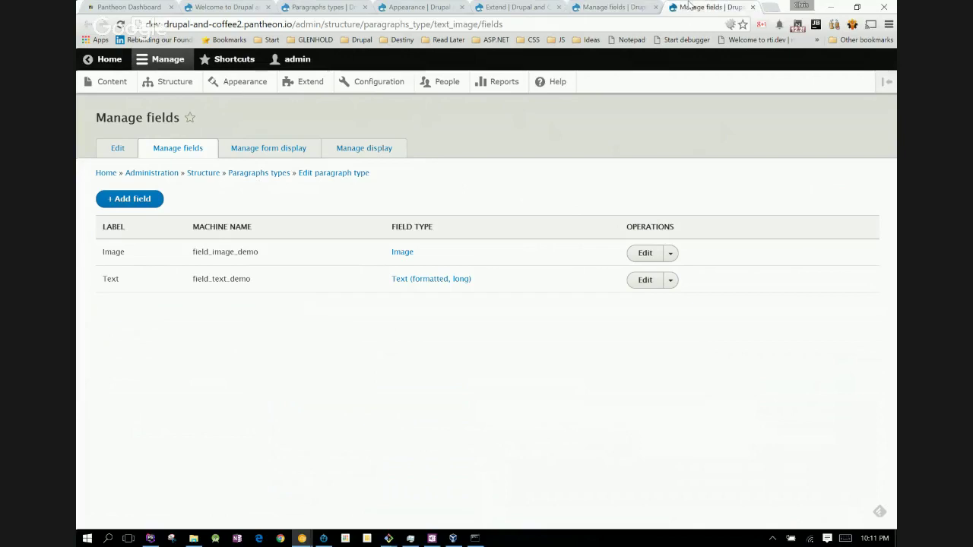
{"action": "left_click", "coordinate": [605, 7]}
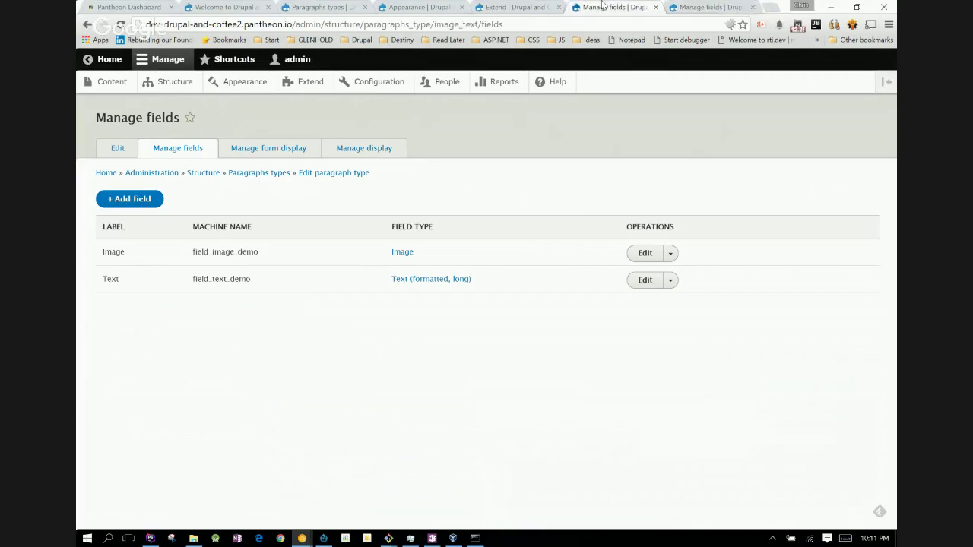
{"action": "left_click", "coordinate": [678, 7]}
{"action": "left_click", "coordinate": [631, 7]}
{"action": "left_click", "coordinate": [679, 7]}
{"action": "left_click", "coordinate": [632, 7]}
{"action": "left_click", "coordinate": [710, 7]}
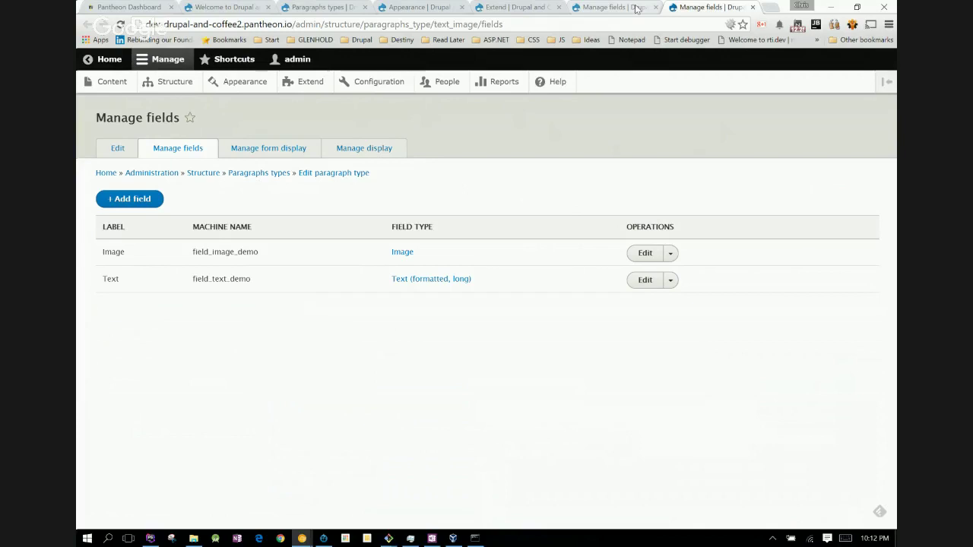
{"action": "left_click", "coordinate": [637, 8]}
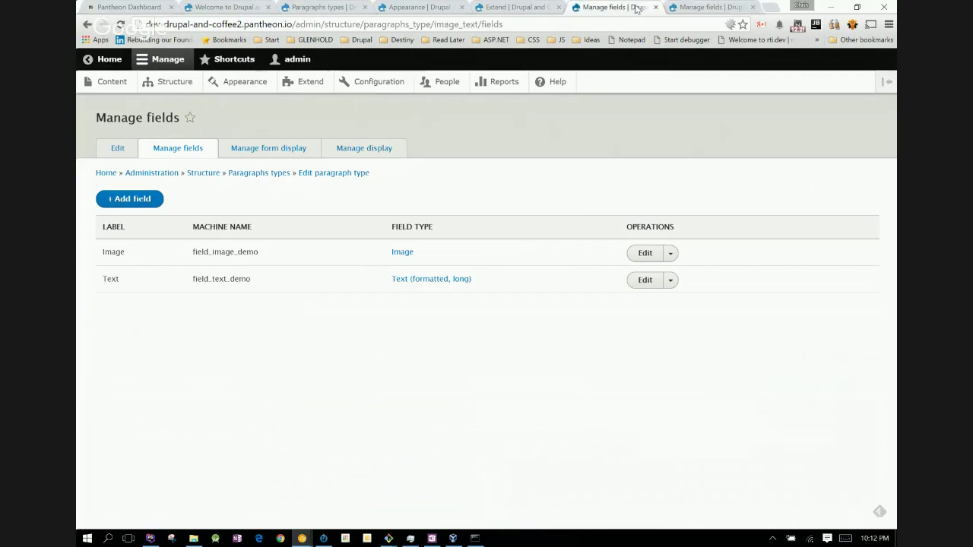
- Open the form display of both the Image + Text and Text + Image types and compare their field order
{"action": "left_click", "coordinate": [265, 149]}
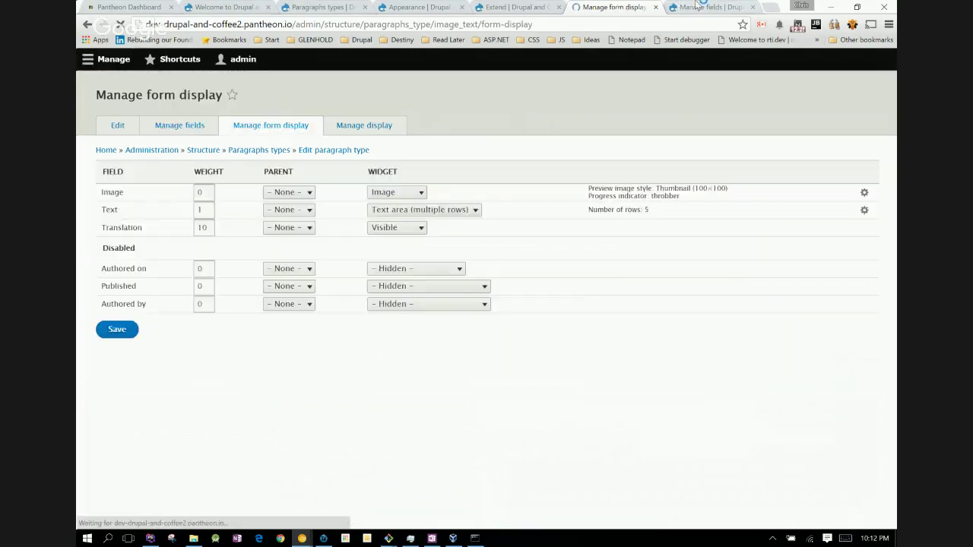
{"action": "left_click", "coordinate": [698, 7]}
{"action": "left_click", "coordinate": [269, 148]}
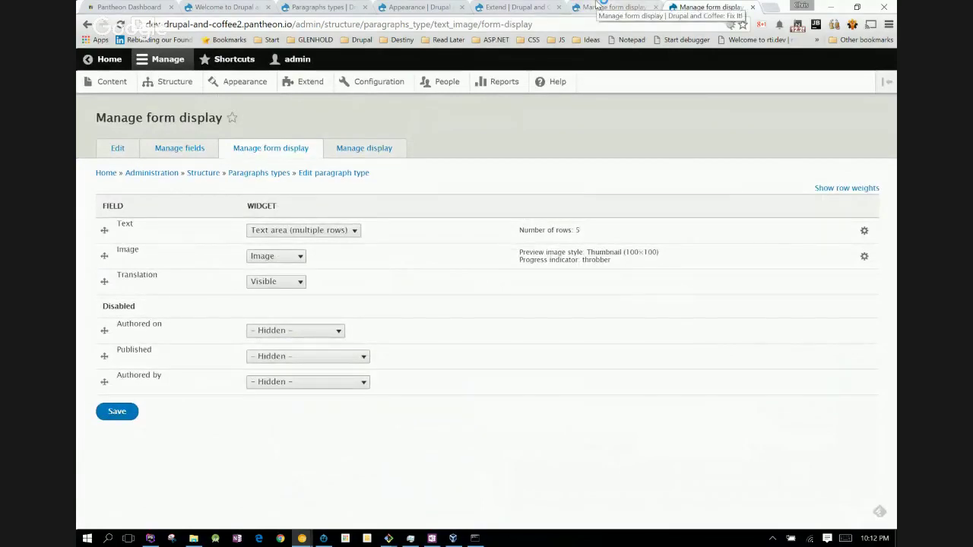
{"action": "left_click", "coordinate": [601, 6]}
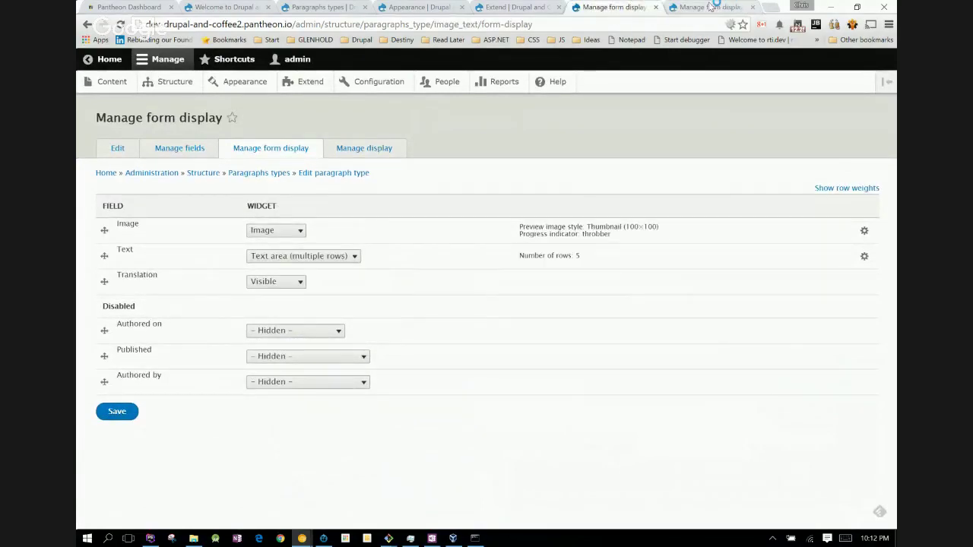
{"action": "left_click", "coordinate": [711, 7]}
{"action": "left_click", "coordinate": [628, 6]}
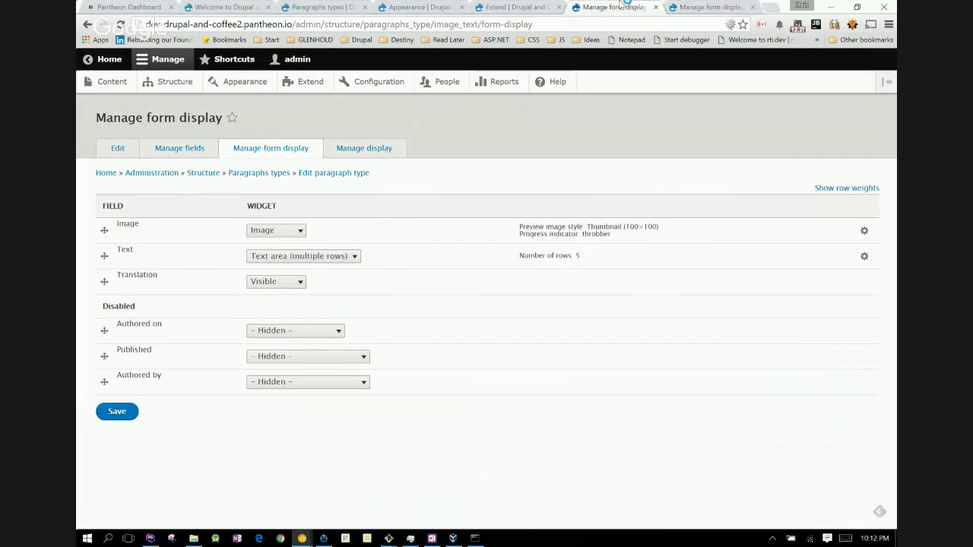
{"action": "left_click", "coordinate": [722, 5]}
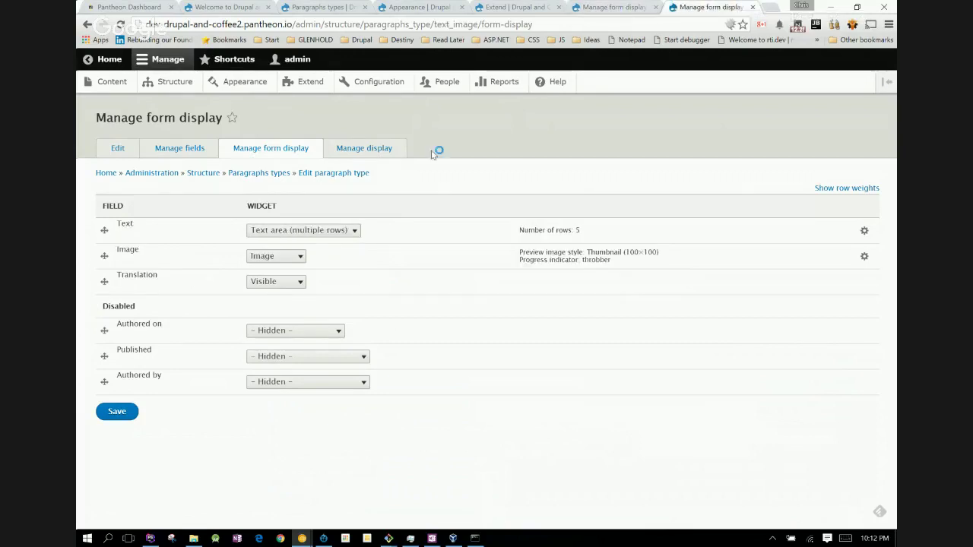
- Compare the Manage display settings of the Text + Image and Image + Text types, and return to the open Extend page
{"action": "left_click", "coordinate": [364, 148]}
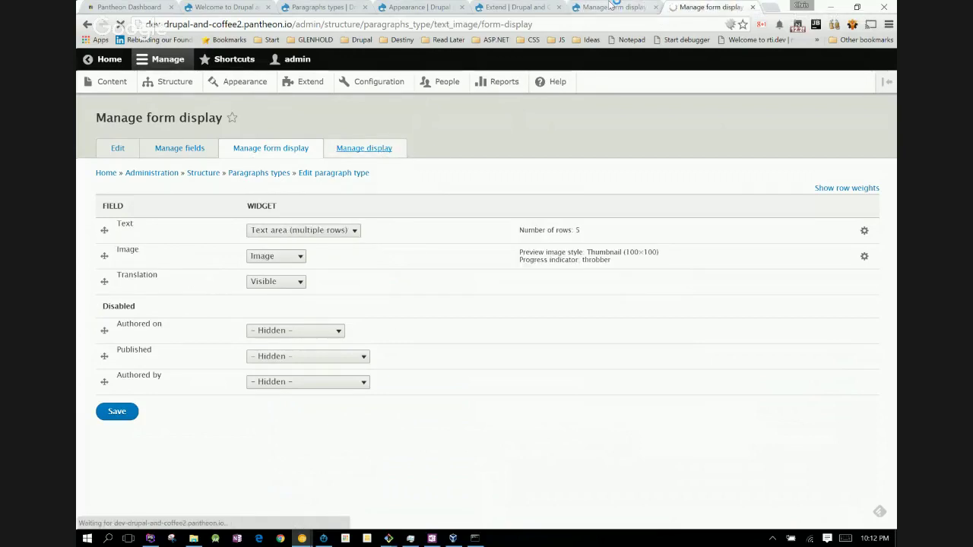
{"action": "key", "text": "ctrl+shift+Tab"}
{"action": "left_click", "coordinate": [365, 148]}
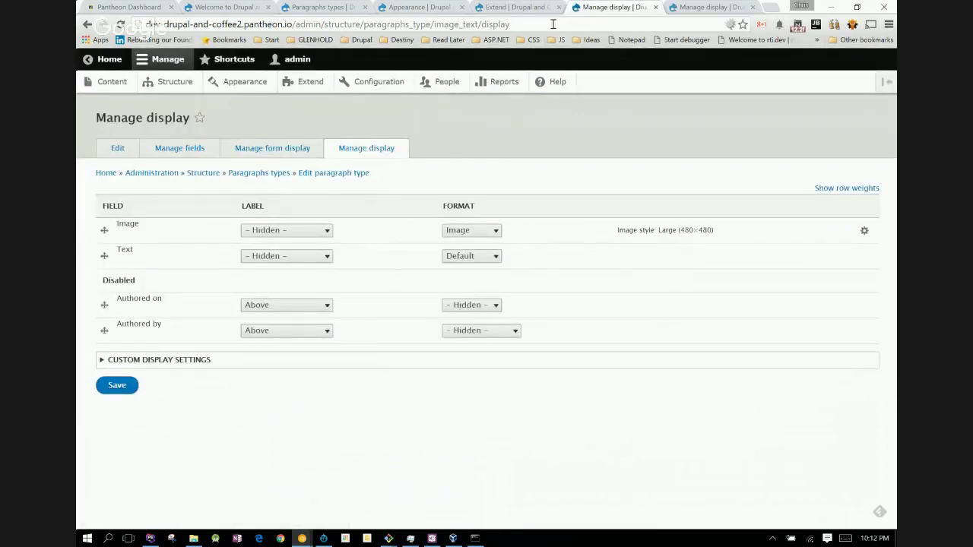
{"action": "left_click", "coordinate": [689, 8]}
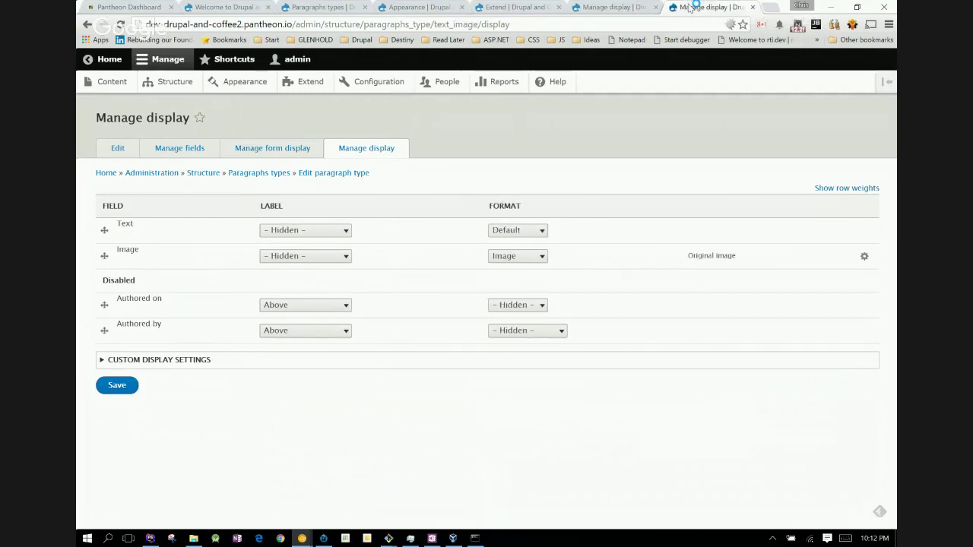
{"action": "left_click", "coordinate": [599, 7]}
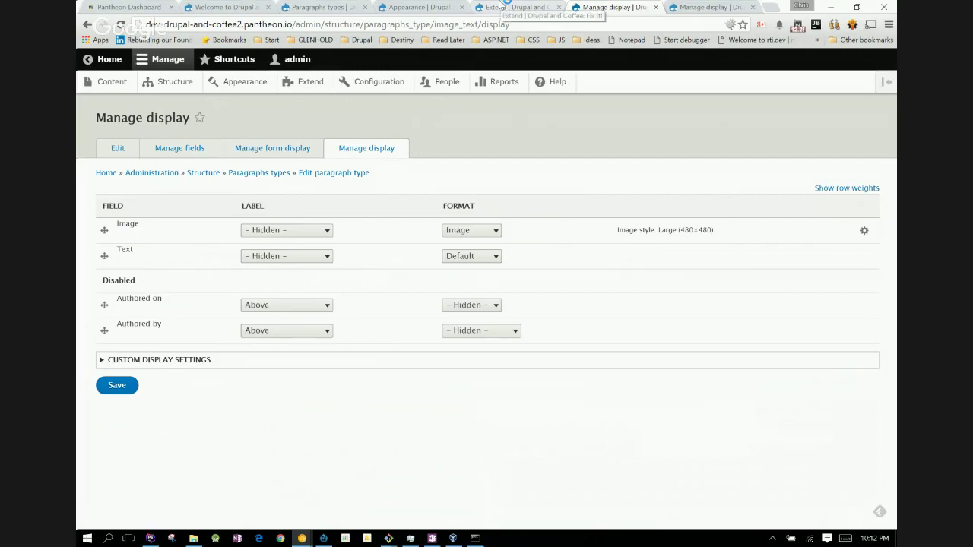
{"action": "left_click", "coordinate": [502, 5]}
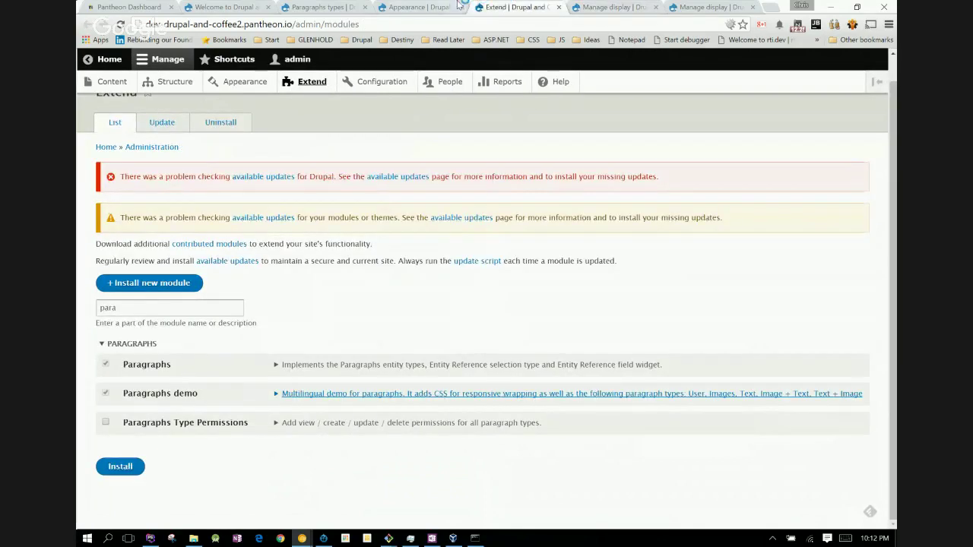
{"action": "left_click", "coordinate": [348, 5]}
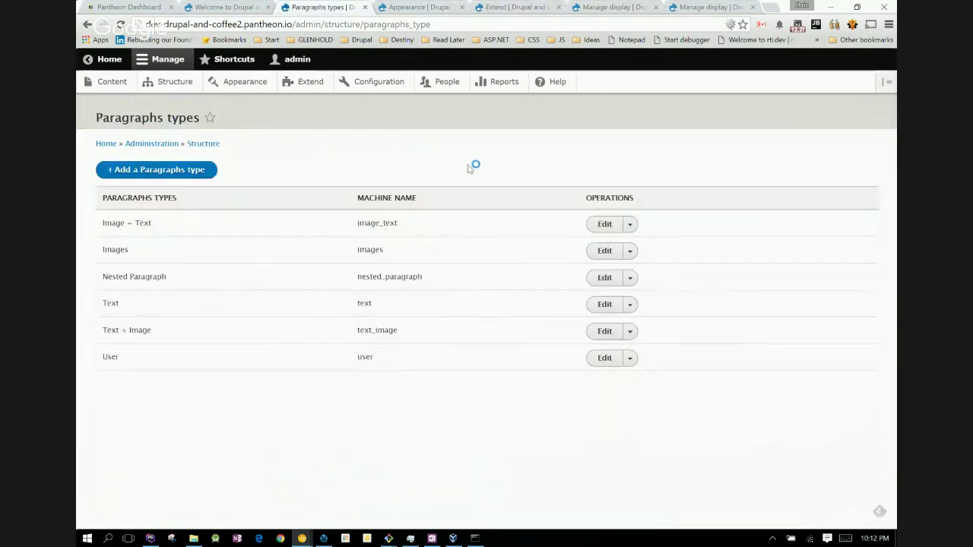
{"action": "left_click", "coordinate": [624, 223]}
{"action": "left_click", "coordinate": [613, 7]}
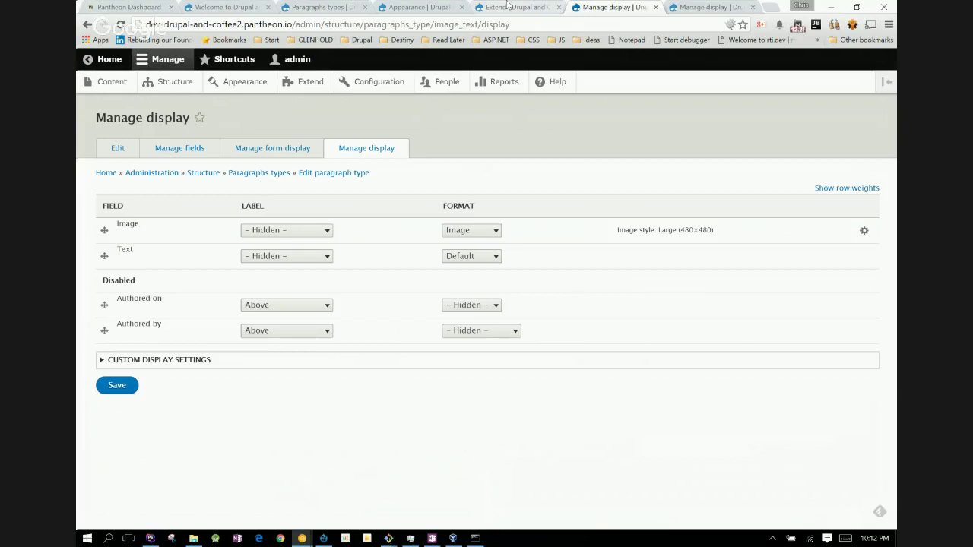
{"action": "left_click", "coordinate": [508, 7]}
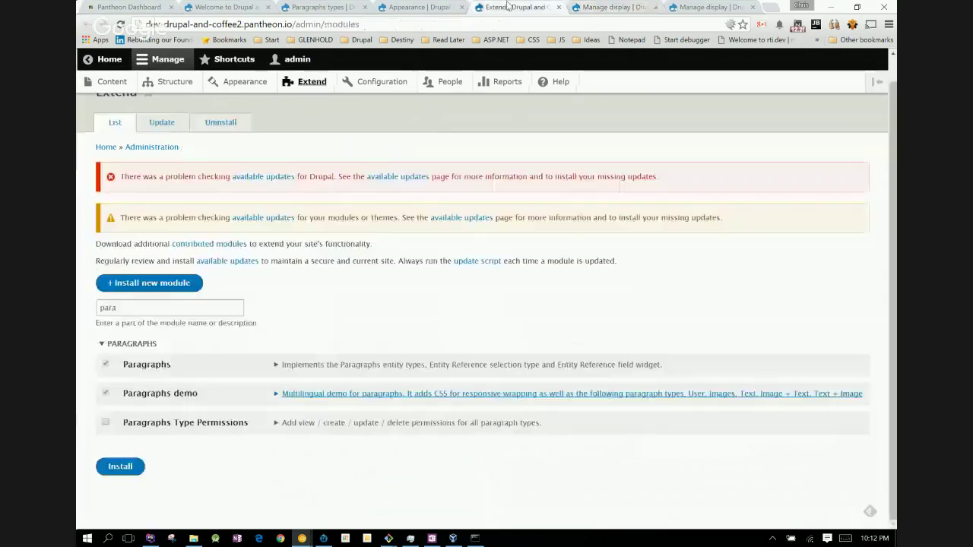
- Add a new List (text) field labelled Orientation to the Image + Text paragraph type
{"action": "left_click", "coordinate": [600, 7]}
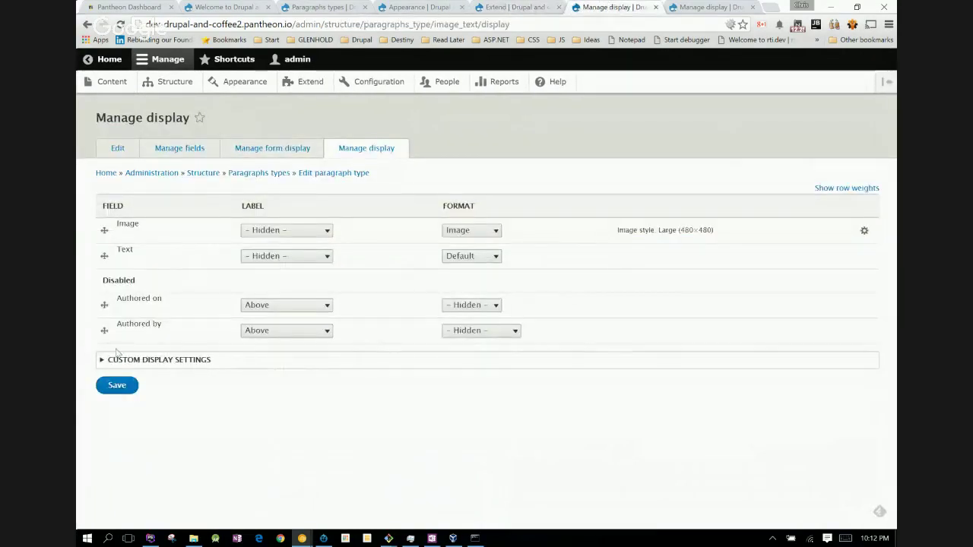
{"action": "left_click", "coordinate": [200, 151]}
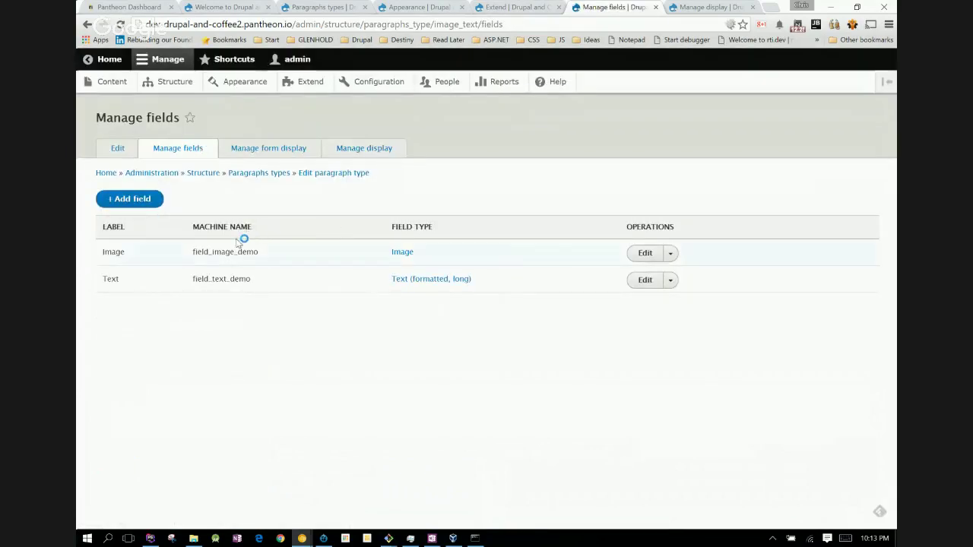
{"action": "left_click", "coordinate": [148, 203]}
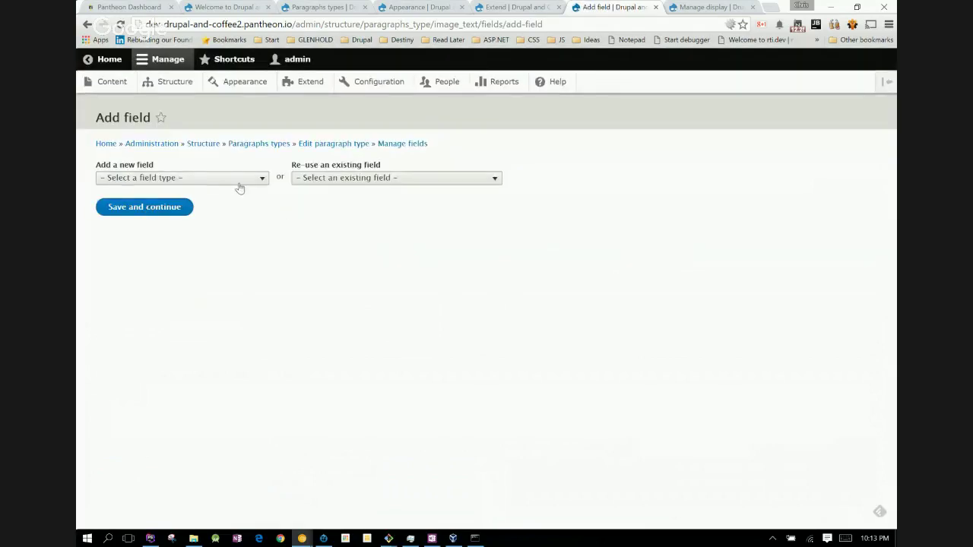
{"action": "left_click", "coordinate": [239, 178]}
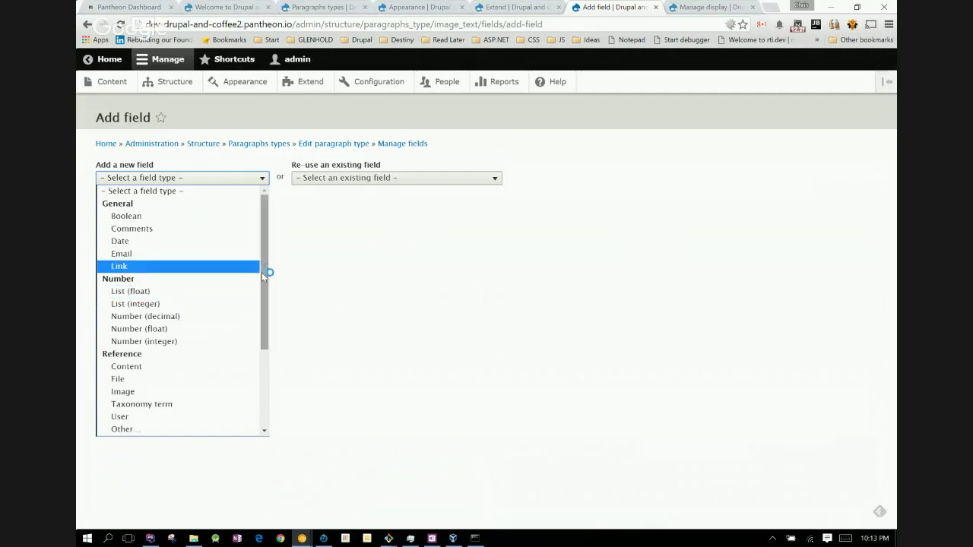
{"action": "left_click_drag", "start_coordinate": [262, 272], "coordinate": [258, 403]}
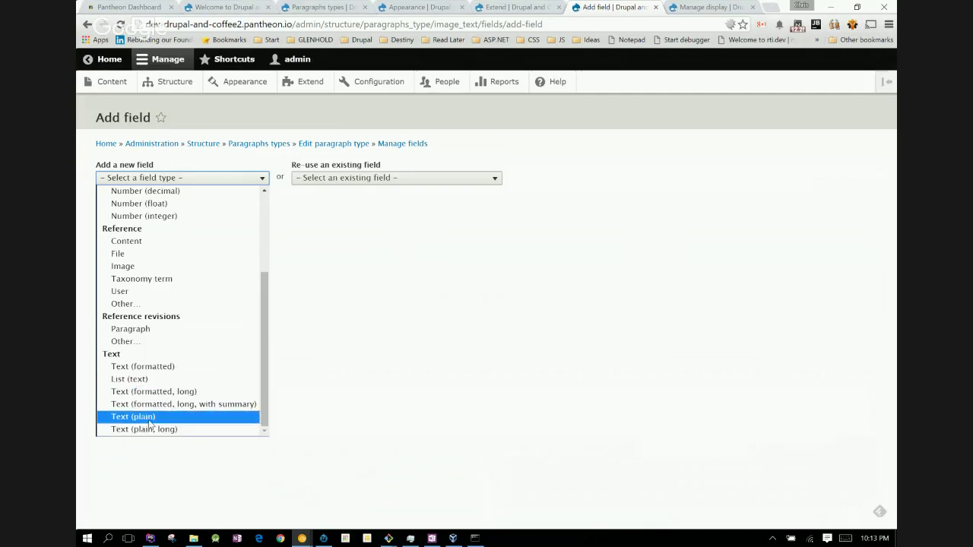
{"action": "left_click", "coordinate": [149, 380]}
{"action": "left_click", "coordinate": [156, 213]}
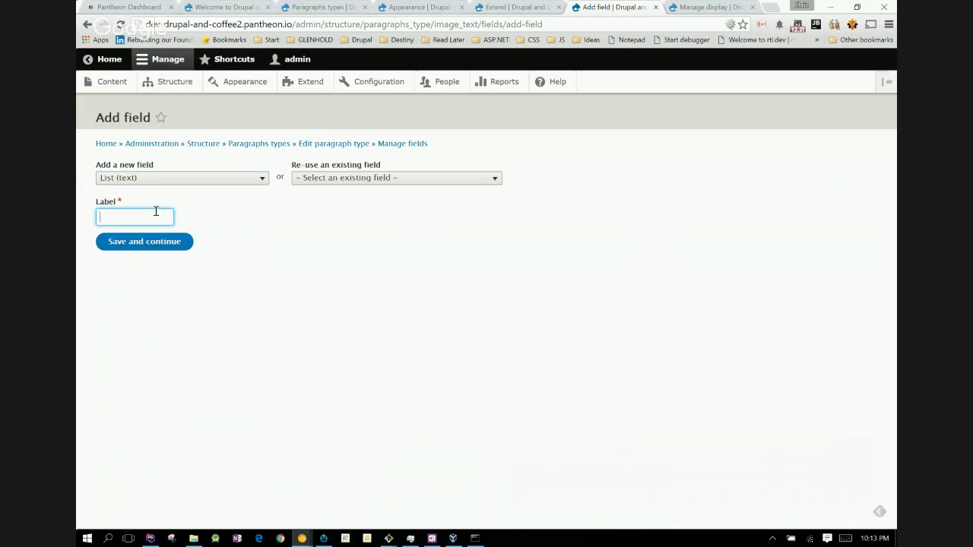
{"action": "type", "text": "Orientation"}
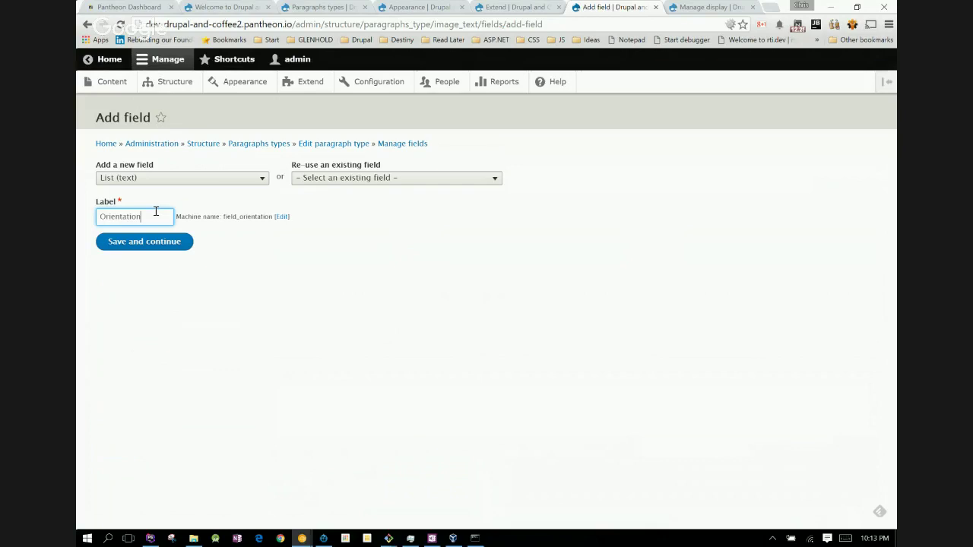
{"action": "left_click", "coordinate": [170, 248]}
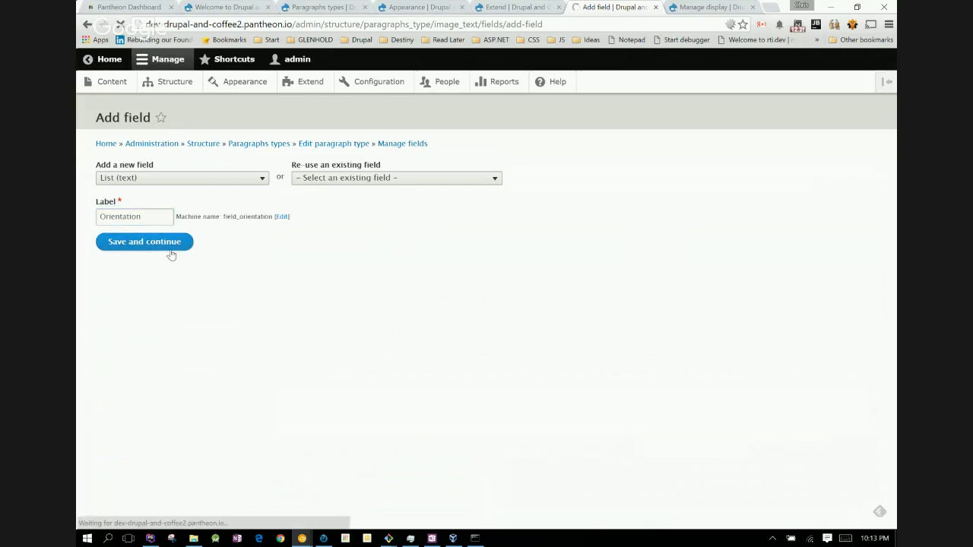
{"action": "left_click", "coordinate": [171, 249]}
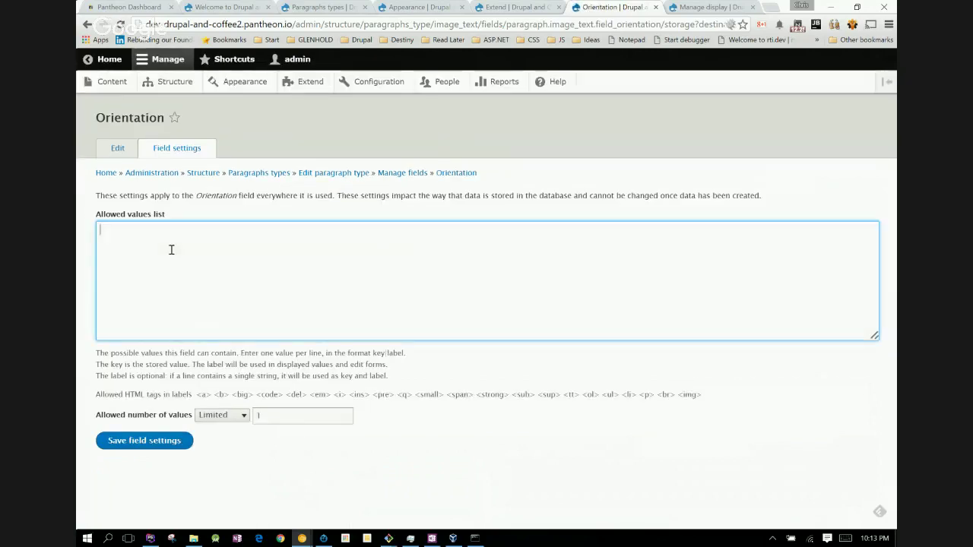
- Save left and right as the Orientation field's allowed values, and save its settings with left as the default value
{"action": "type", "text": "left"}
{"action": "key", "text": "Return"}
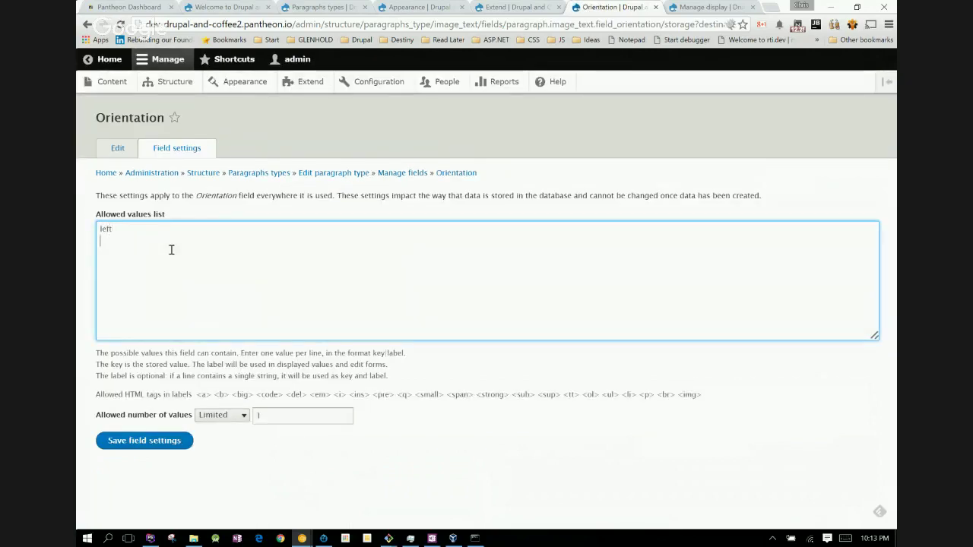
{"action": "type", "text": "right"}
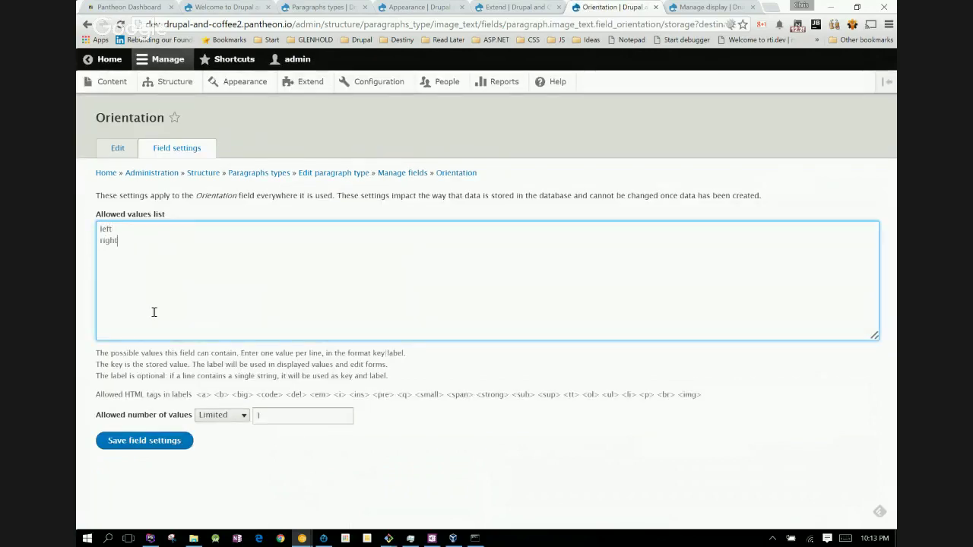
{"action": "left_click", "coordinate": [155, 445]}
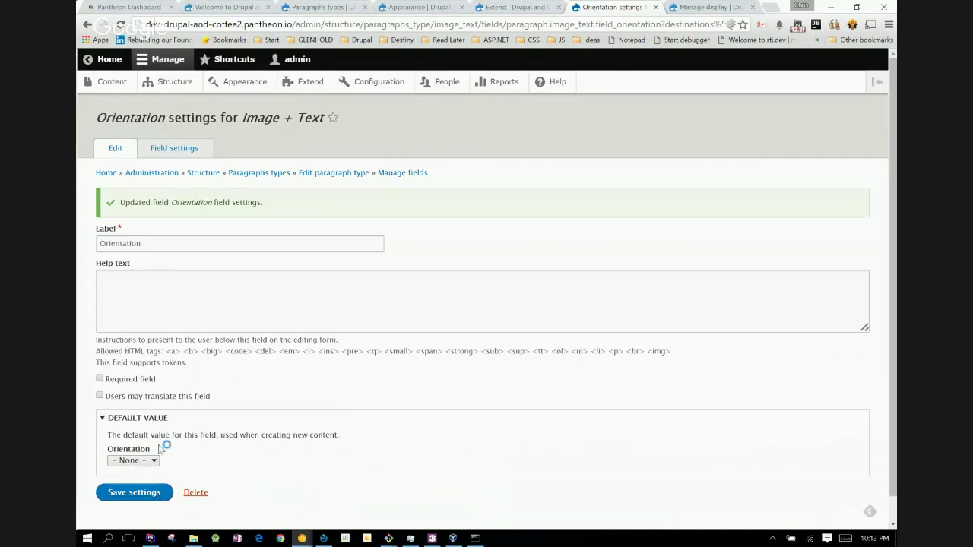
{"action": "left_click", "coordinate": [152, 461]}
{"action": "left_click", "coordinate": [138, 482]}
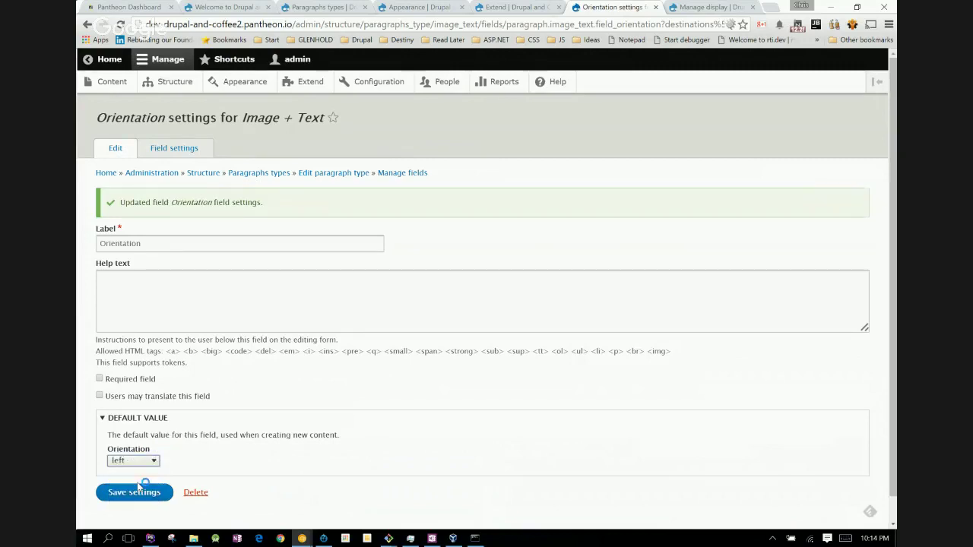
{"action": "left_click", "coordinate": [138, 494]}
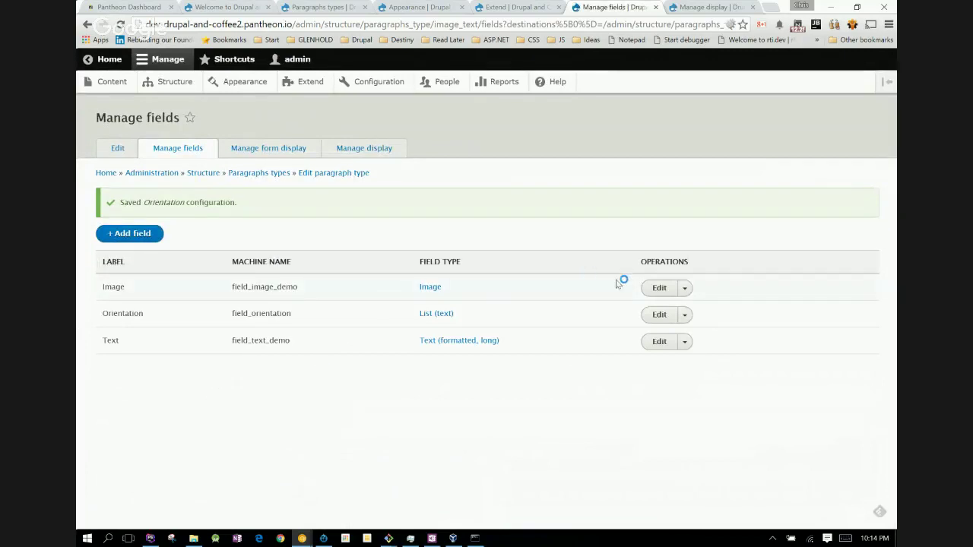
- Change the Orientation field's label to Image Orientation and save its settings
{"action": "left_click", "coordinate": [660, 315]}
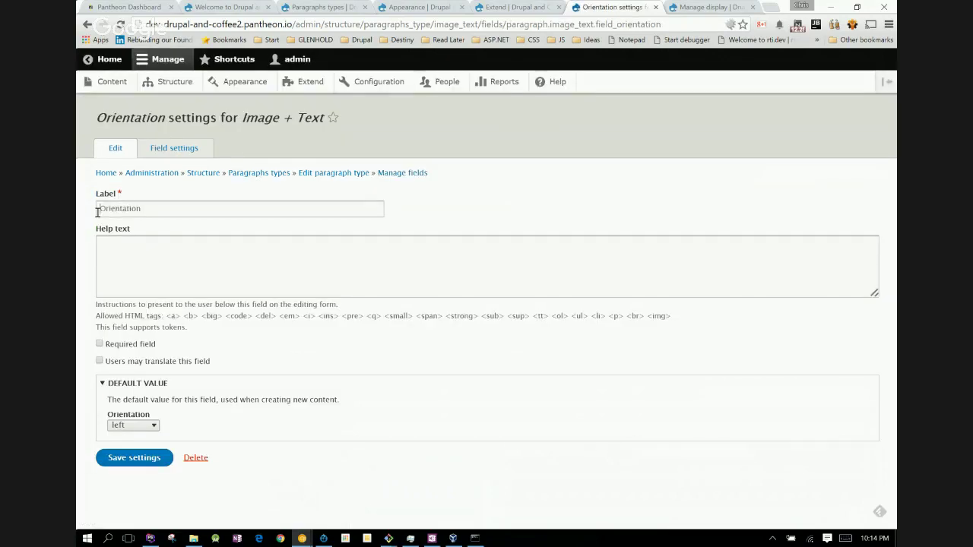
{"action": "left_click", "coordinate": [98, 212]}
{"action": "type", "text": "Imag"}
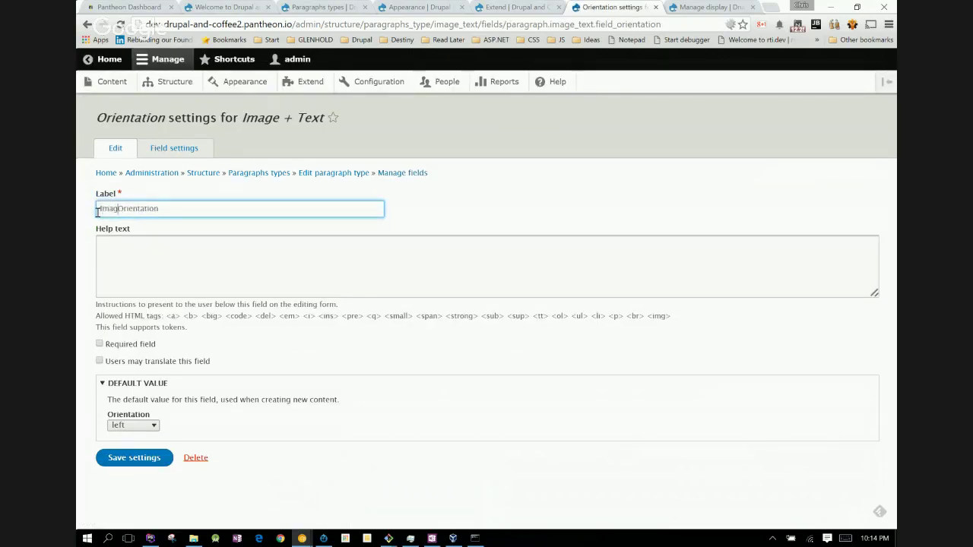
{"action": "type", "text": "e"}
{"action": "left_click", "coordinate": [126, 459]}
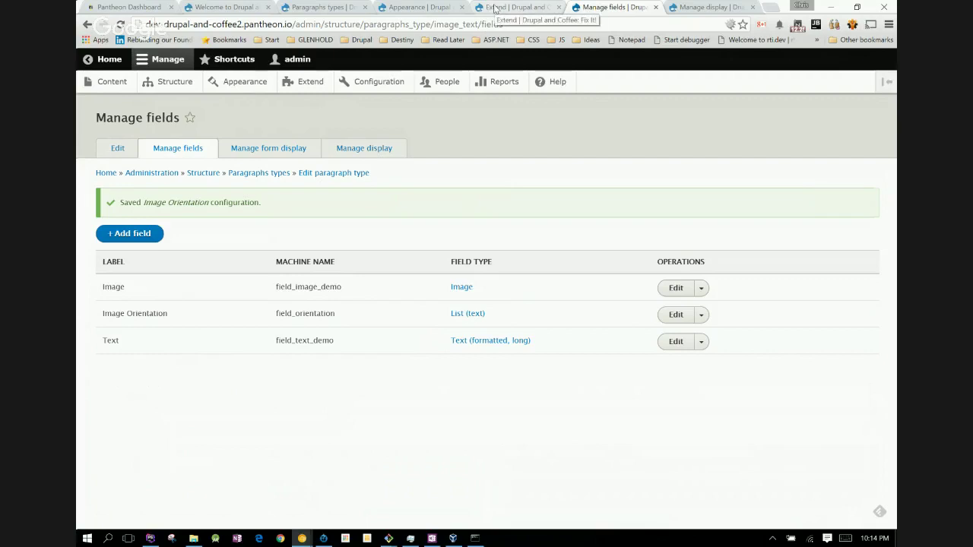
- Switch to OneNote to review the handwritten component plan for the About FIRST page, and return to the Image + Text fields in the browser
{"action": "key", "text": "alt+Tab"}
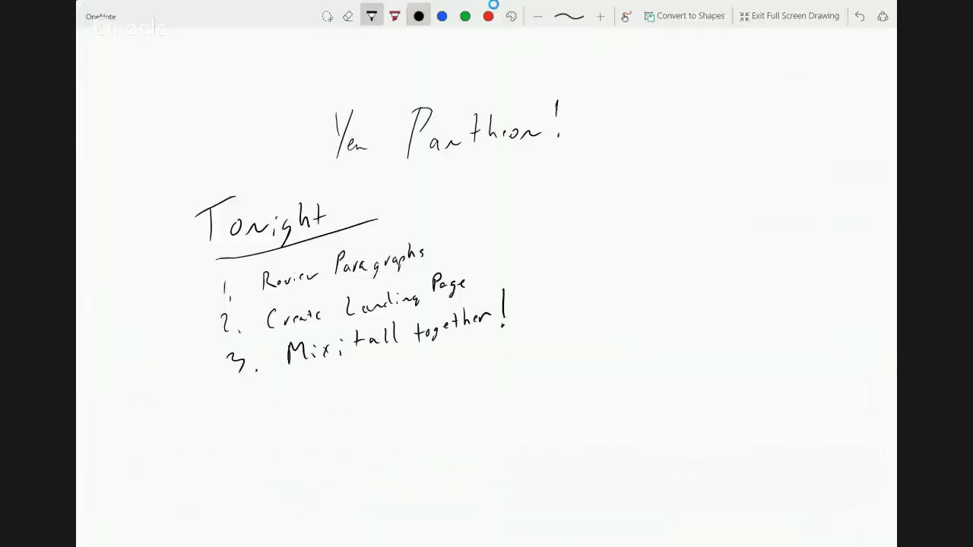
{"action": "scroll", "coordinate": [487, 274], "scroll_direction": "up", "scroll_amount": 5}
{"action": "scroll", "coordinate": [486, 273], "scroll_direction": "up", "scroll_amount": 5}
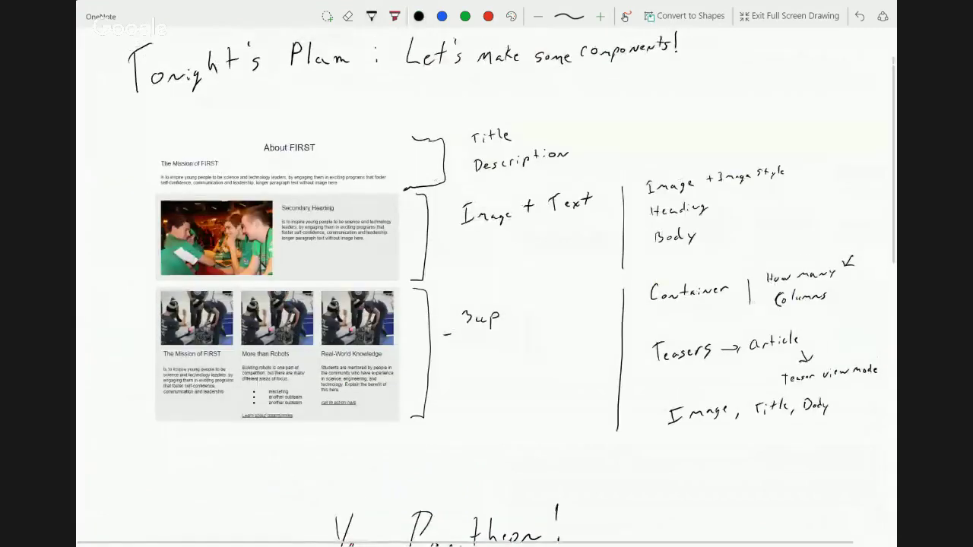
{"action": "key", "text": "alt+Tab"}
{"action": "key", "text": "Tab"}
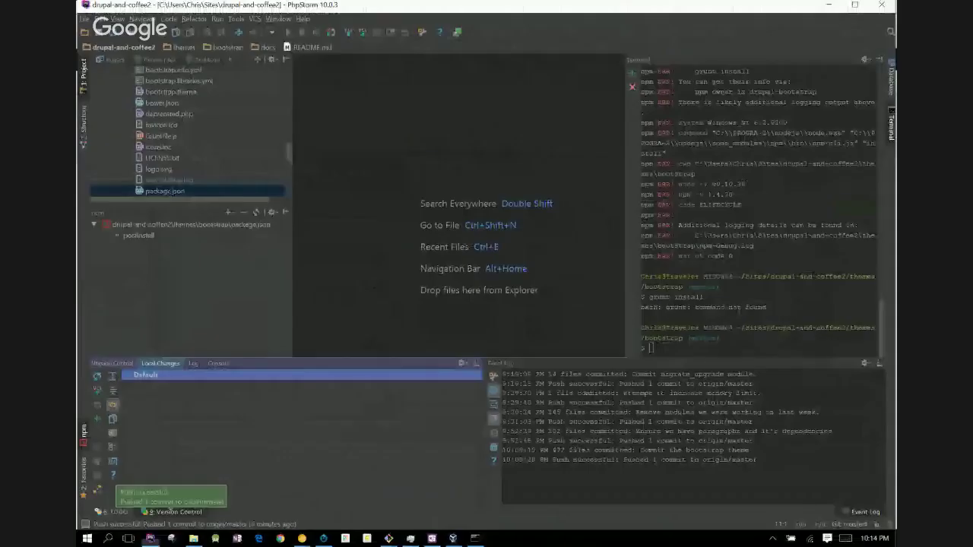
{"action": "key", "text": "alt+Tab"}
{"action": "key", "text": "Tab"}
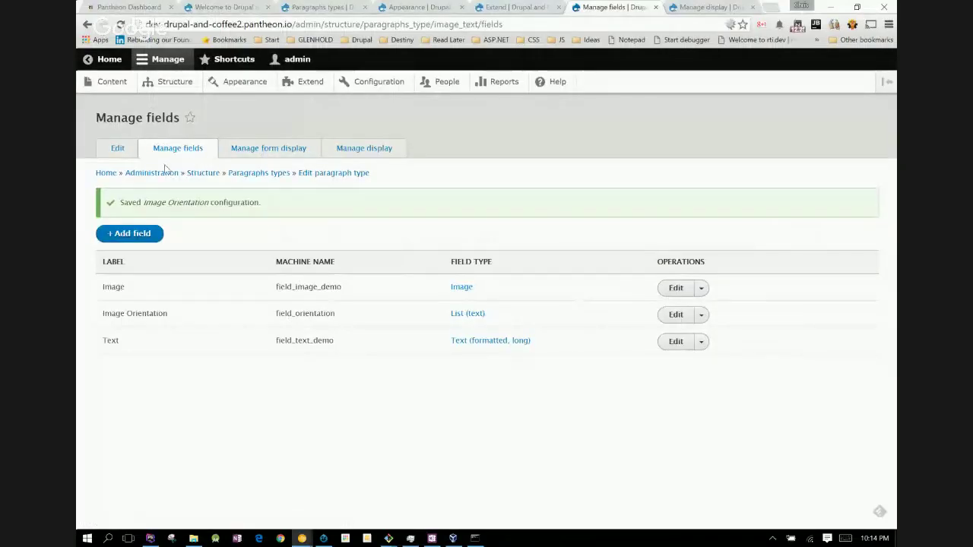
- Open the Nested Paragraph type's field list and the edit settings of its Nested Paragraph field
{"action": "left_click", "coordinate": [319, 7]}
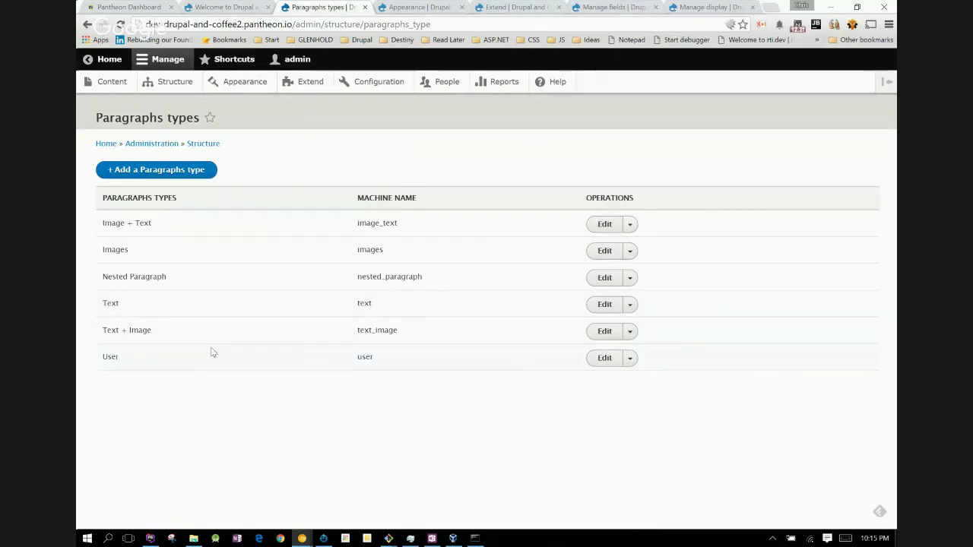
{"action": "left_click", "coordinate": [630, 279]}
{"action": "left_click", "coordinate": [622, 298]}
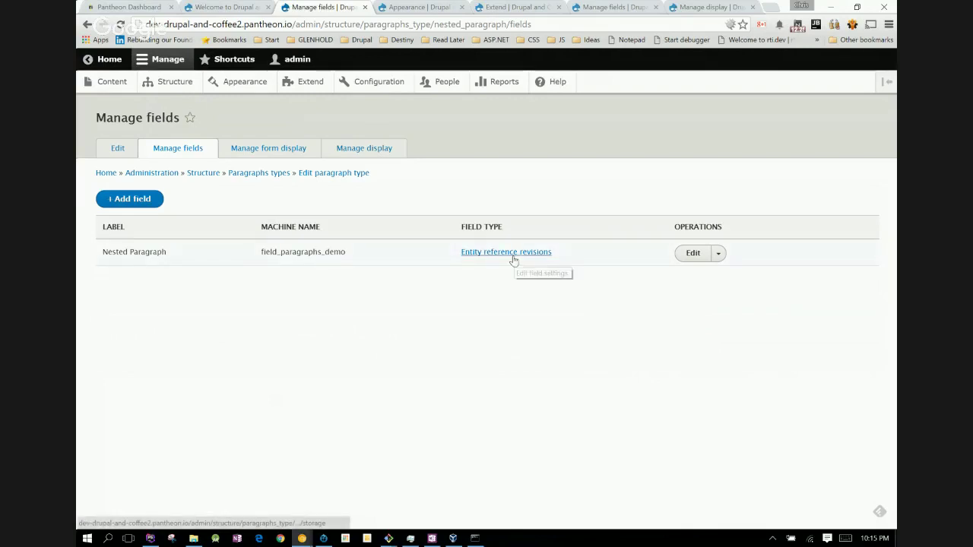
{"action": "left_click", "coordinate": [719, 256]}
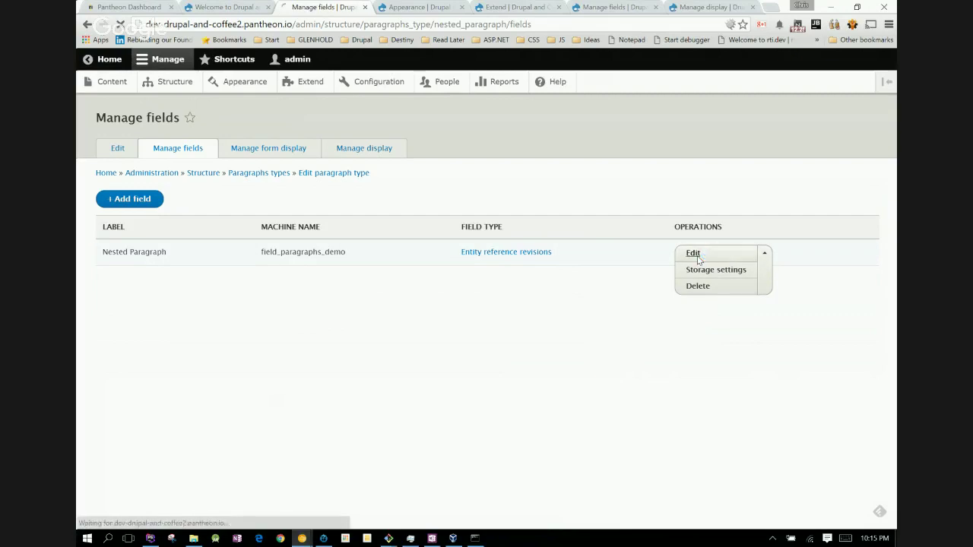
{"action": "left_click", "coordinate": [693, 254]}
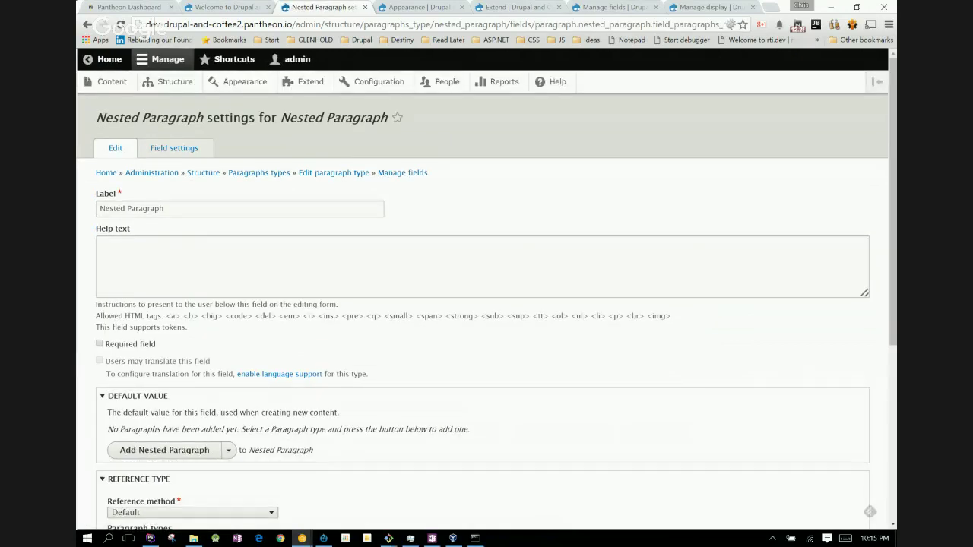
- Examine the Nested Paragraph field's default value and reference type settings, including the paragraph types it can allow
{"action": "scroll", "coordinate": [698, 257], "scroll_direction": "down", "scroll_amount": 2}
{"action": "scroll", "coordinate": [486, 305], "scroll_direction": "down", "scroll_amount": 2}
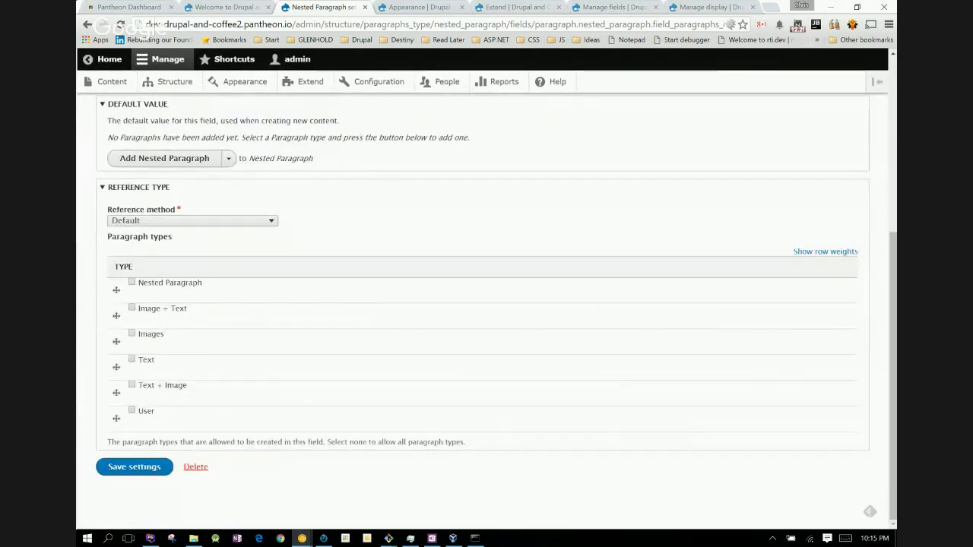
{"action": "scroll", "coordinate": [487, 304], "scroll_direction": "up", "scroll_amount": 1}
{"action": "scroll", "coordinate": [487, 304], "scroll_direction": "down", "scroll_amount": 1}
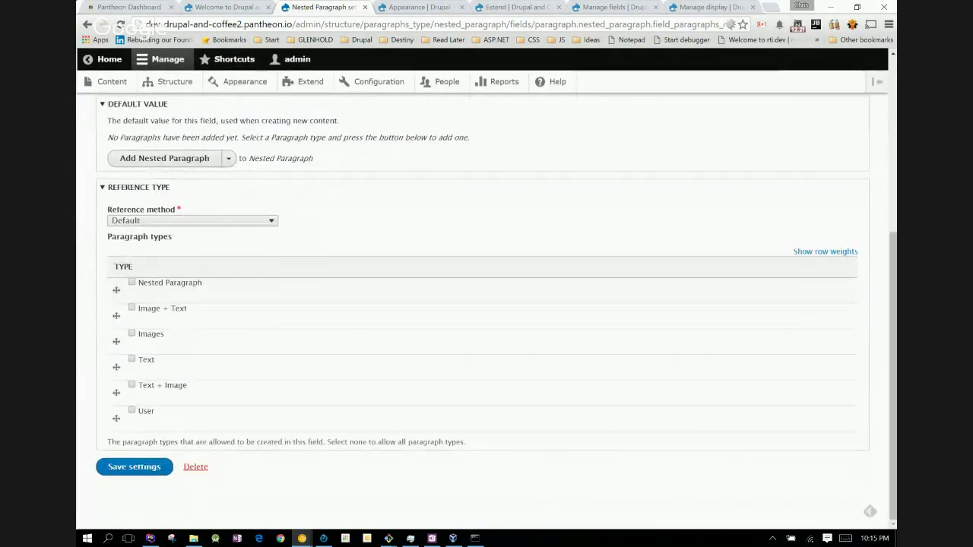
{"action": "scroll", "coordinate": [487, 305], "scroll_direction": "up", "scroll_amount": 1}
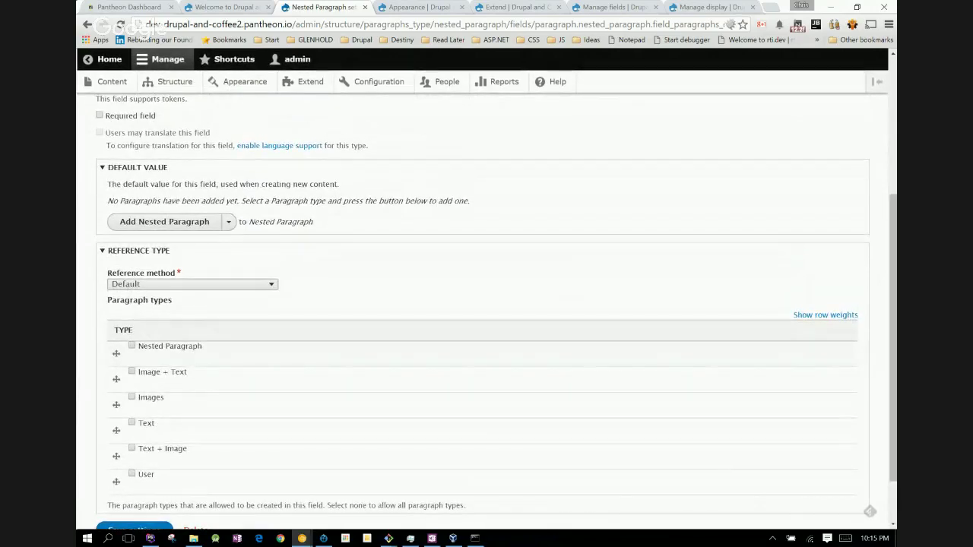
{"action": "scroll", "coordinate": [487, 304], "scroll_direction": "up", "scroll_amount": 1}
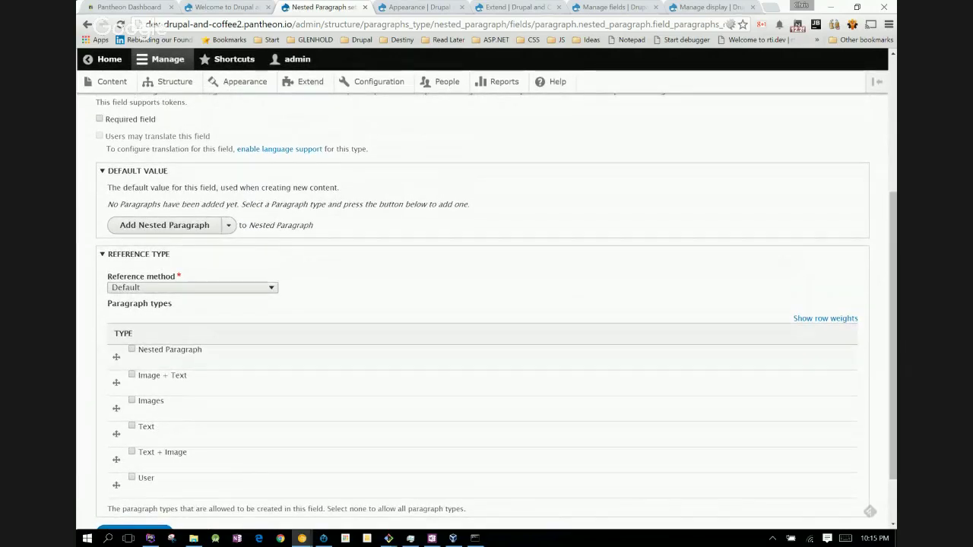
{"action": "scroll", "coordinate": [487, 304], "scroll_direction": "up", "scroll_amount": 1}
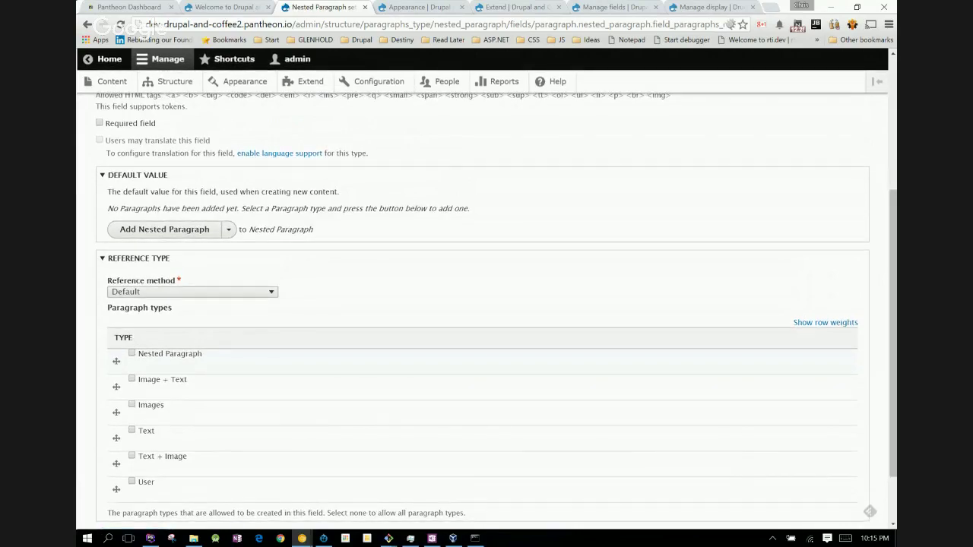
{"action": "scroll", "coordinate": [486, 304], "scroll_direction": "up", "scroll_amount": 1}
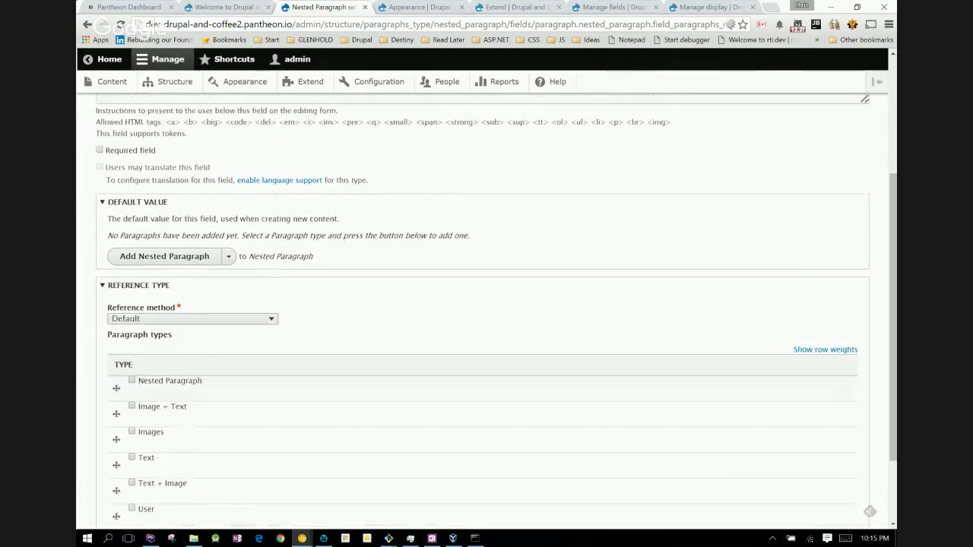
{"action": "scroll", "coordinate": [486, 304], "scroll_direction": "down", "scroll_amount": 3}
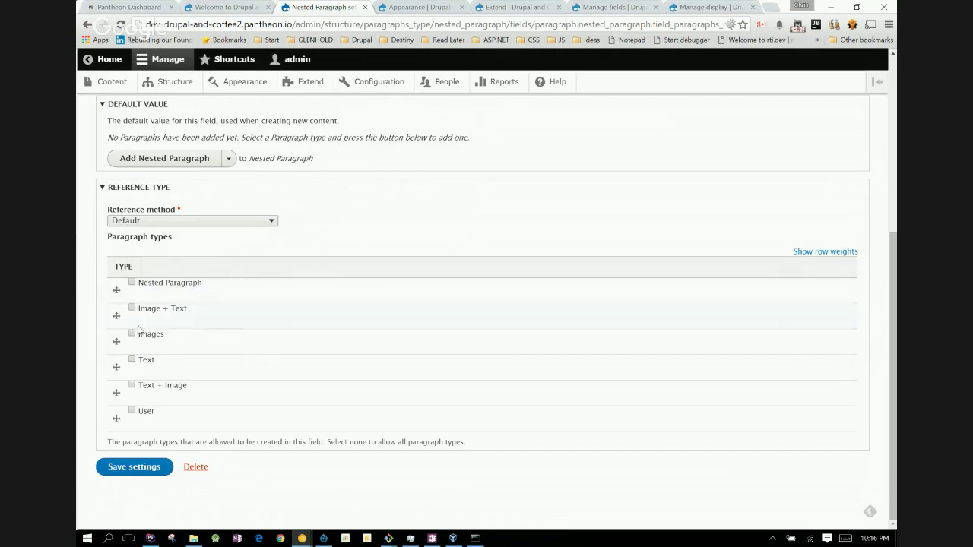
- Return from the Nested Paragraph field settings to the list of Paragraphs types
{"action": "left_click", "coordinate": [87, 24]}
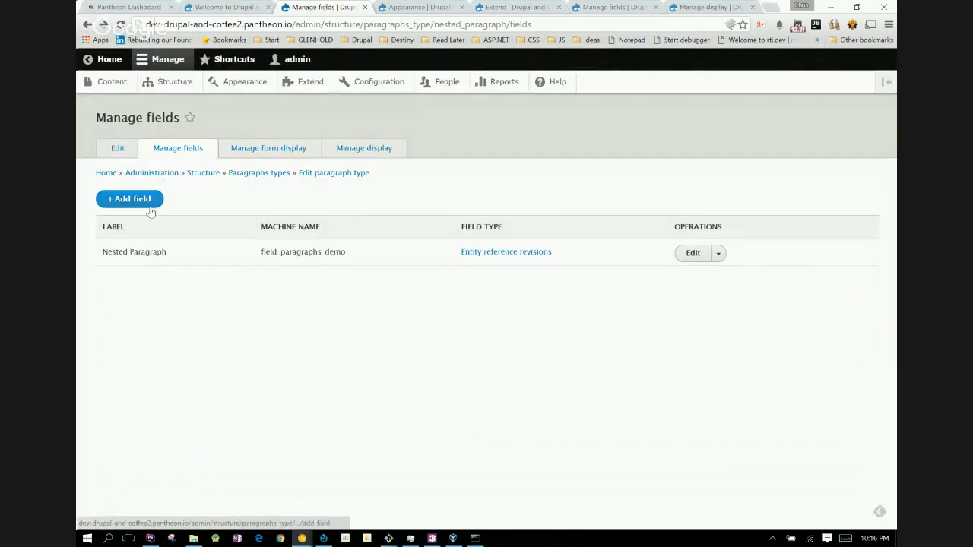
{"action": "left_click", "coordinate": [88, 25]}
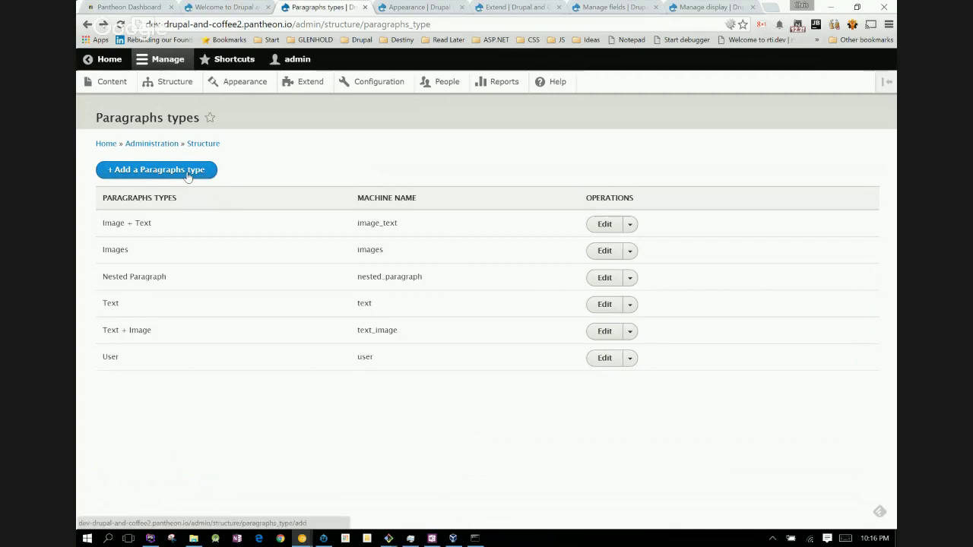
{"action": "key", "text": "ctrl+plus"}
{"action": "key", "text": "ctrl+plus"}
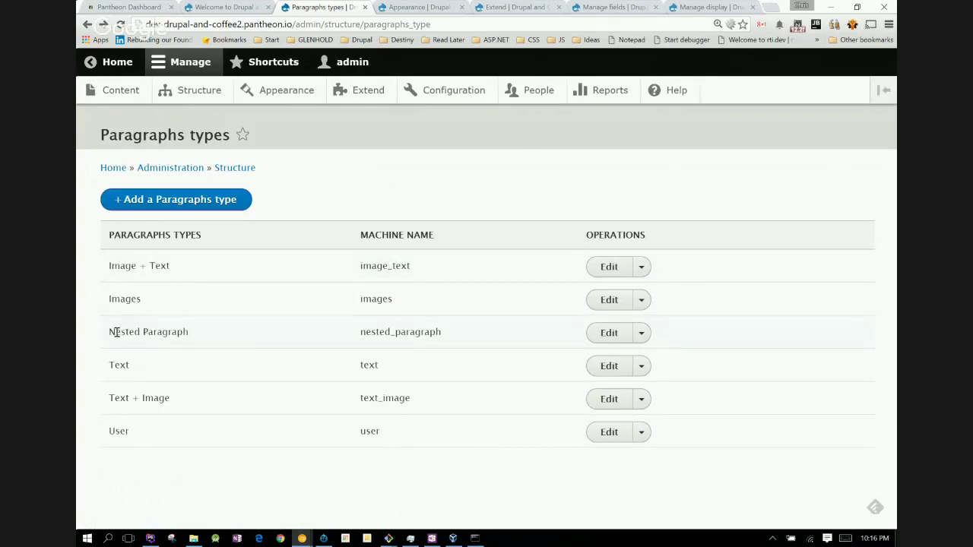
- Add a new Paragraphs type labelled Content and save it
{"action": "left_click", "coordinate": [214, 202]}
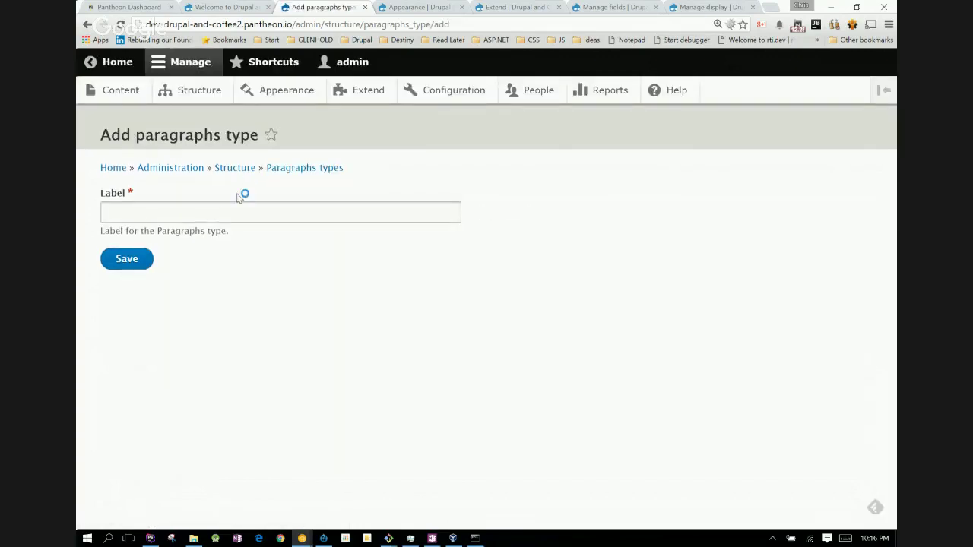
{"action": "left_click", "coordinate": [221, 214]}
{"action": "type", "text": "C"}
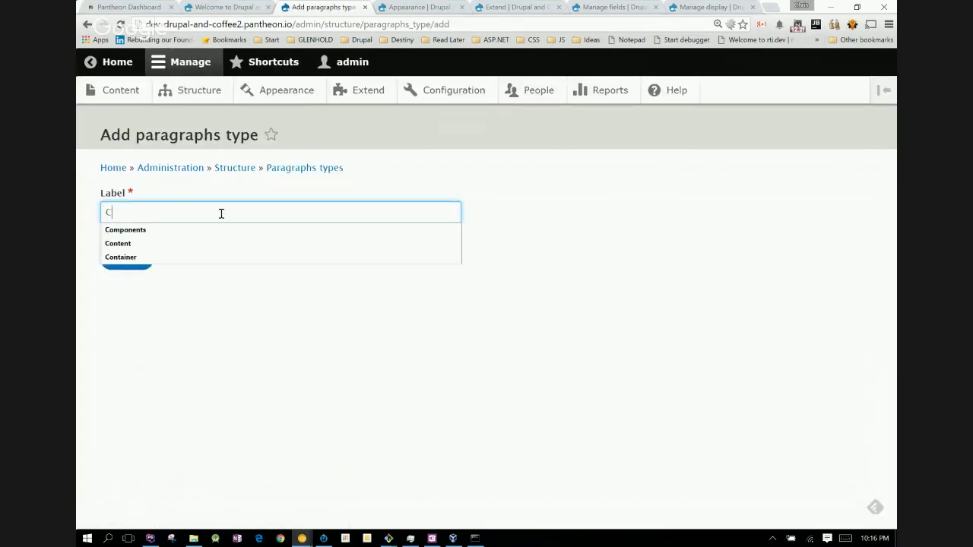
{"action": "key", "text": "BackSpace"}
{"action": "type", "text": "C"}
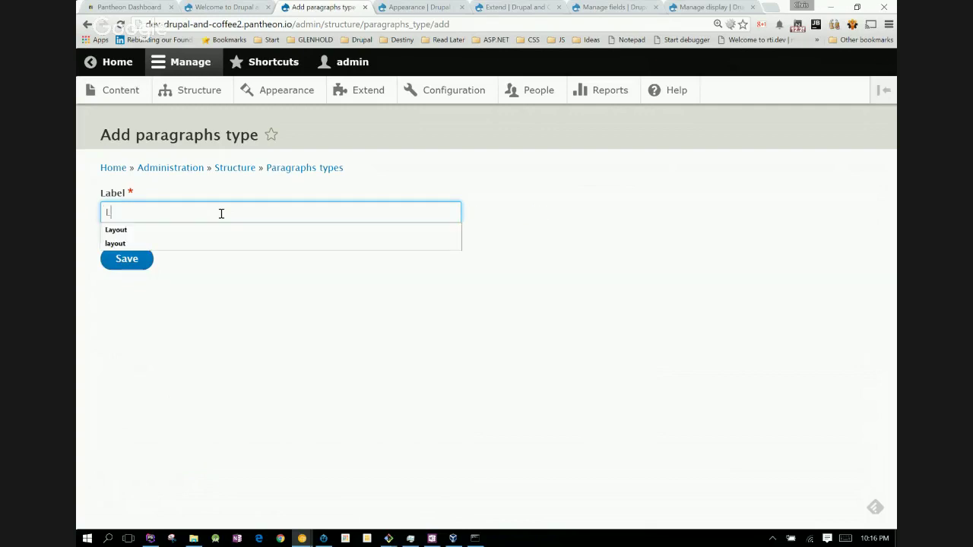
{"action": "type", "text": "ontent"}
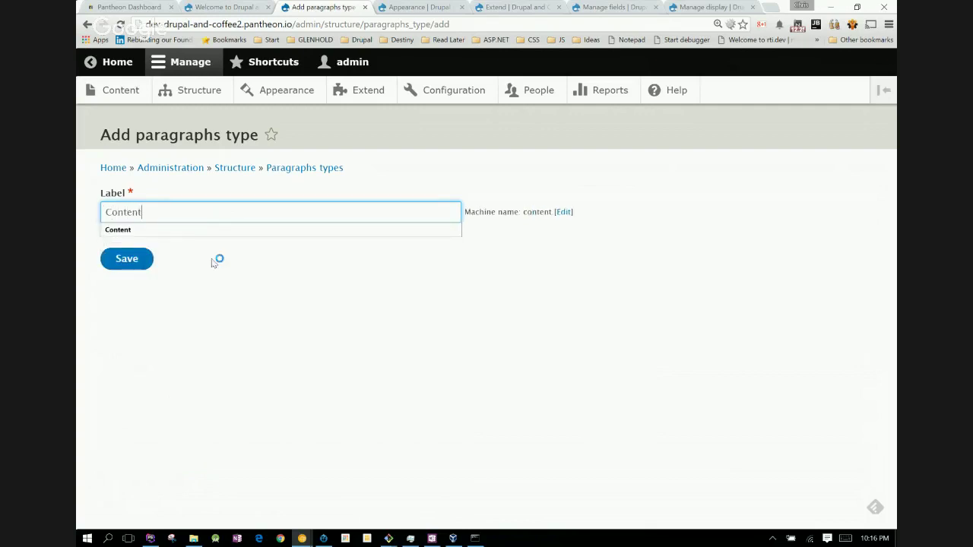
{"action": "left_click", "coordinate": [204, 326]}
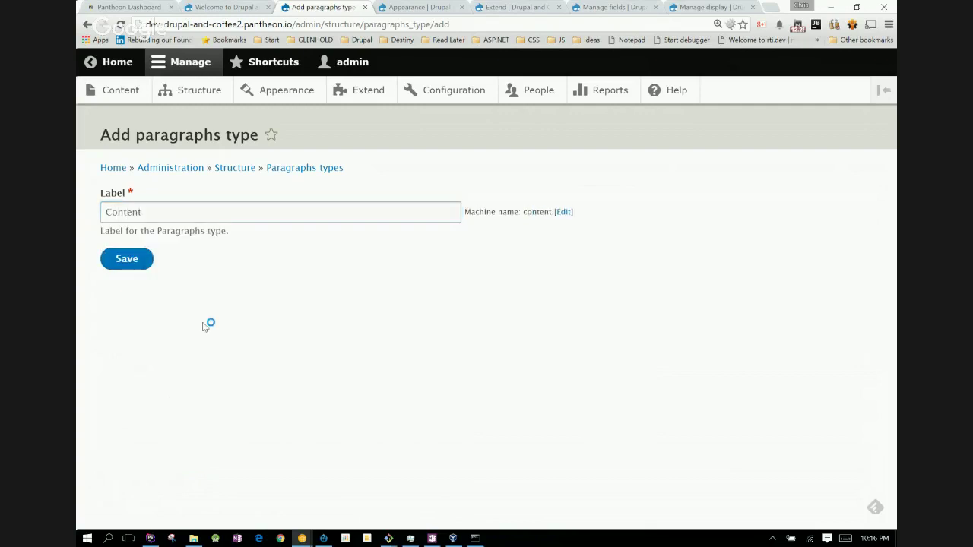
{"action": "left_click", "coordinate": [127, 260]}
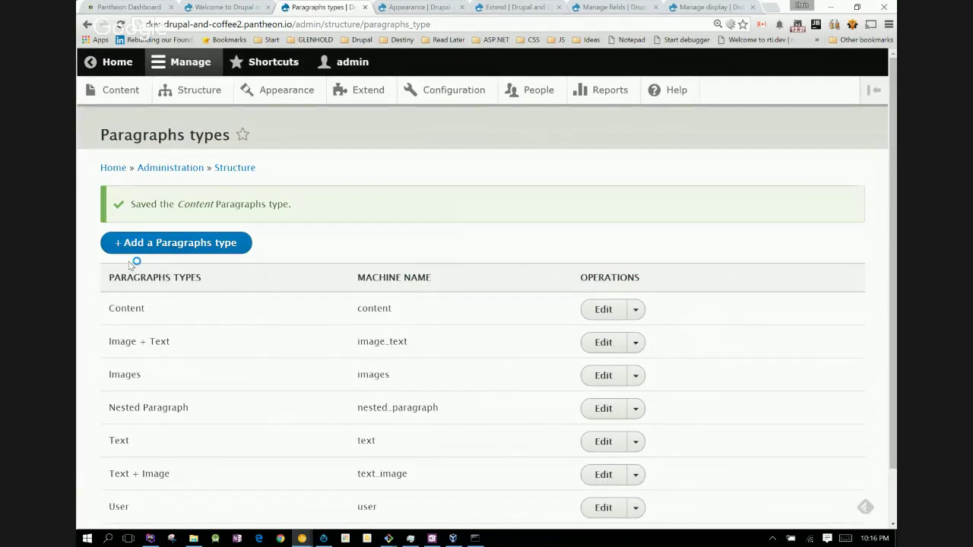
- Open the Content paragraph type's field list and start a new field of the Content reference type
{"action": "left_click", "coordinate": [635, 310]}
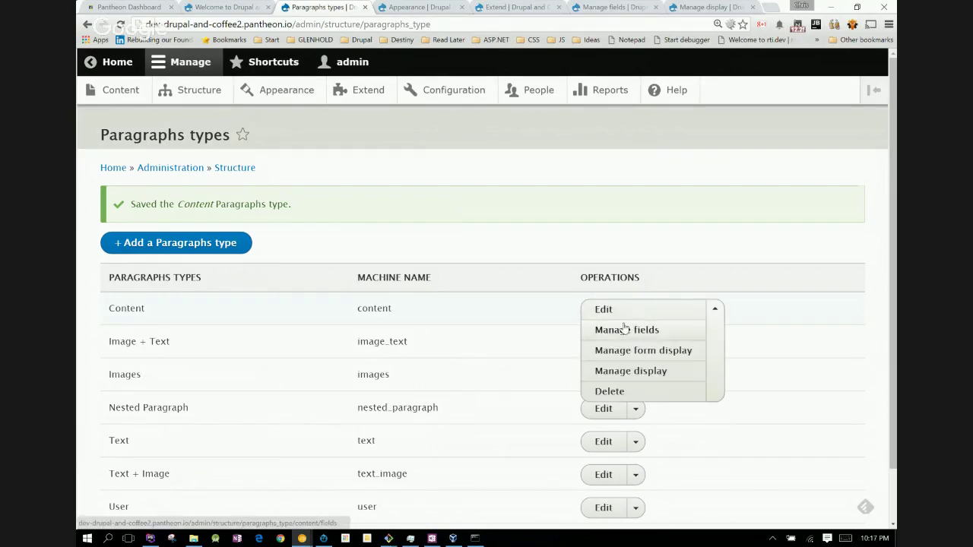
{"action": "left_click", "coordinate": [620, 329]}
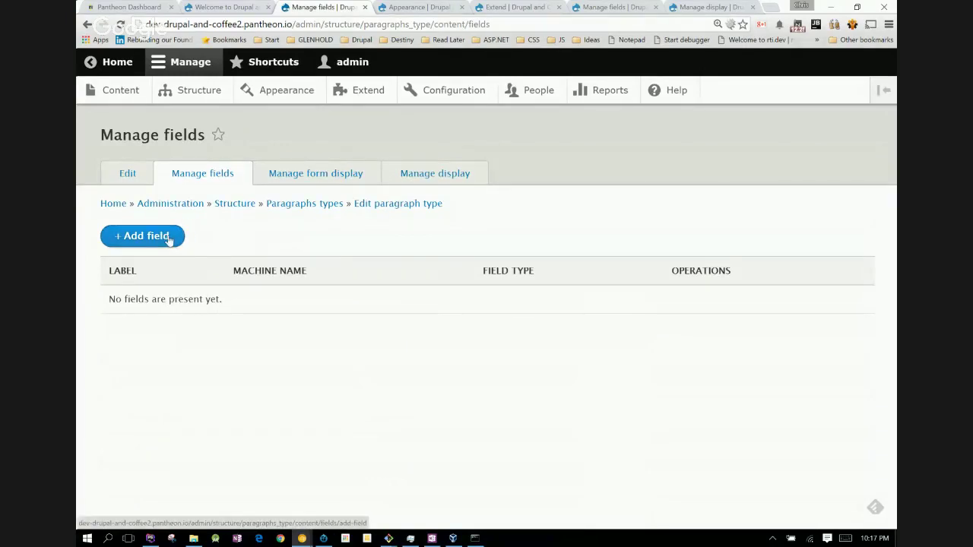
{"action": "left_click", "coordinate": [169, 239]}
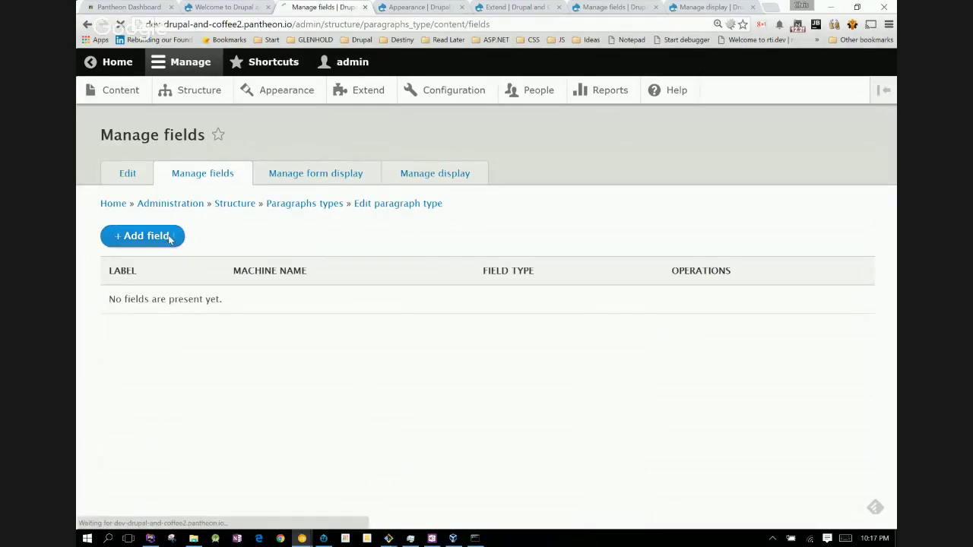
{"action": "left_click", "coordinate": [196, 212]}
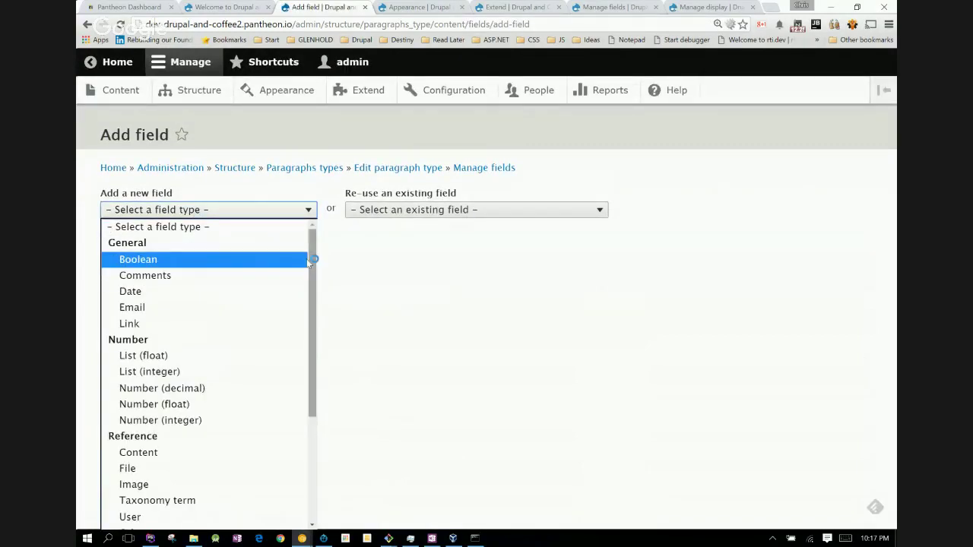
{"action": "left_click_drag", "start_coordinate": [311, 256], "coordinate": [312, 325]}
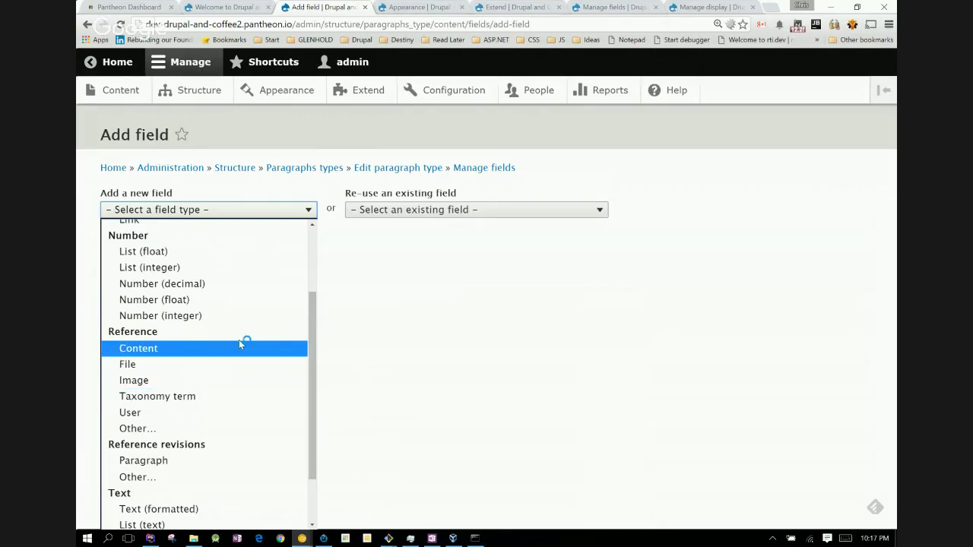
{"action": "left_click", "coordinate": [199, 349]}
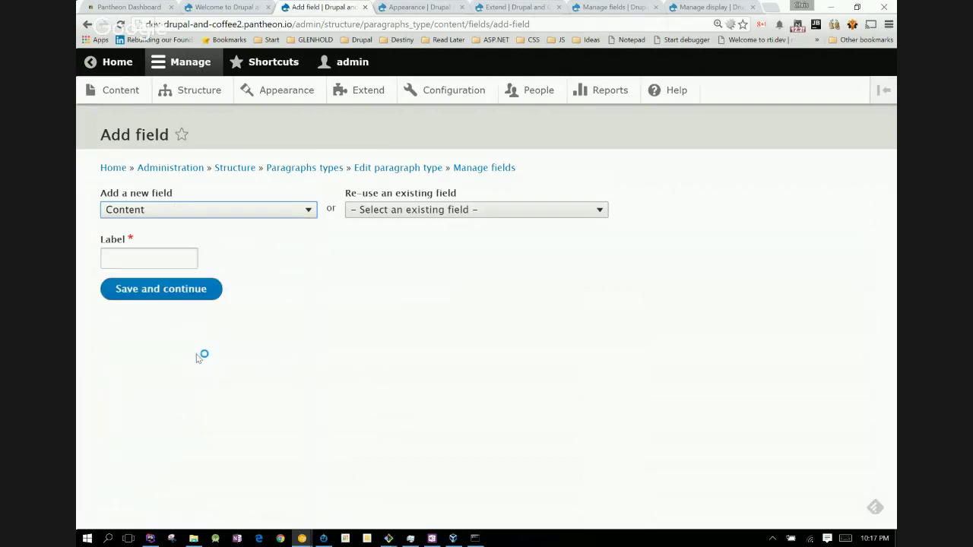
- Label the new reference field Content and save it with its default storage settings
{"action": "left_click", "coordinate": [174, 258]}
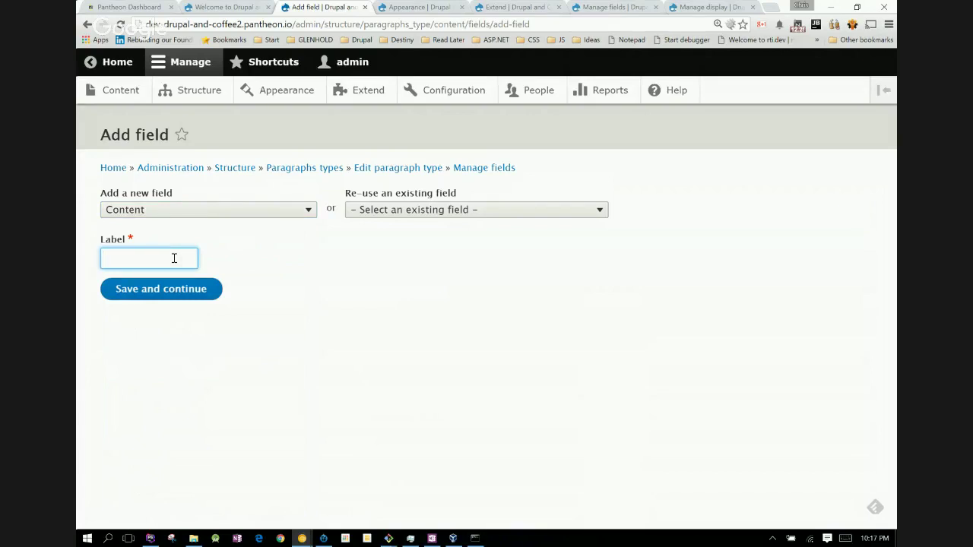
{"action": "type", "text": "I"}
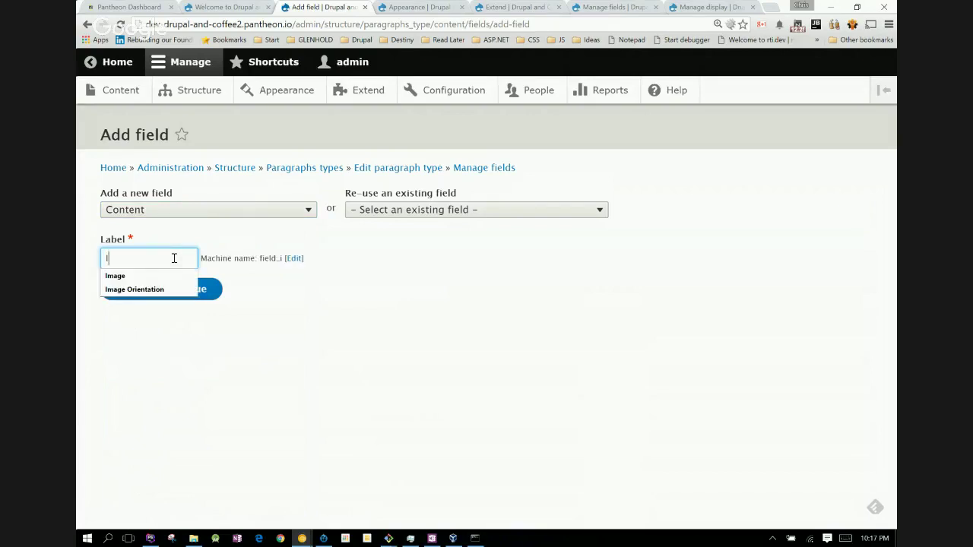
{"action": "type", "text": "nner "}
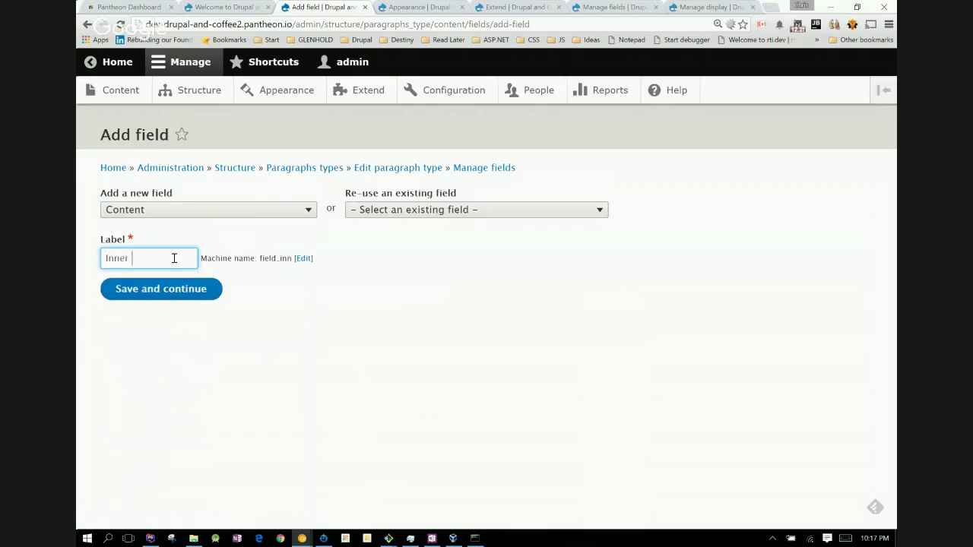
{"action": "type", "text": "COne"}
{"action": "key", "text": "BackSpace"}
{"action": "key", "text": "BackSpace"}
{"action": "key", "text": "BackSpace"}
{"action": "type", "text": "one"}
{"action": "key", "text": "BackSpace"}
{"action": "type", "text": "tent"}
{"action": "left_click_drag", "start_coordinate": [132, 258], "coordinate": [76, 258]}
{"action": "key", "text": "BackSpace"}
{"action": "left_click", "coordinate": [123, 298]}
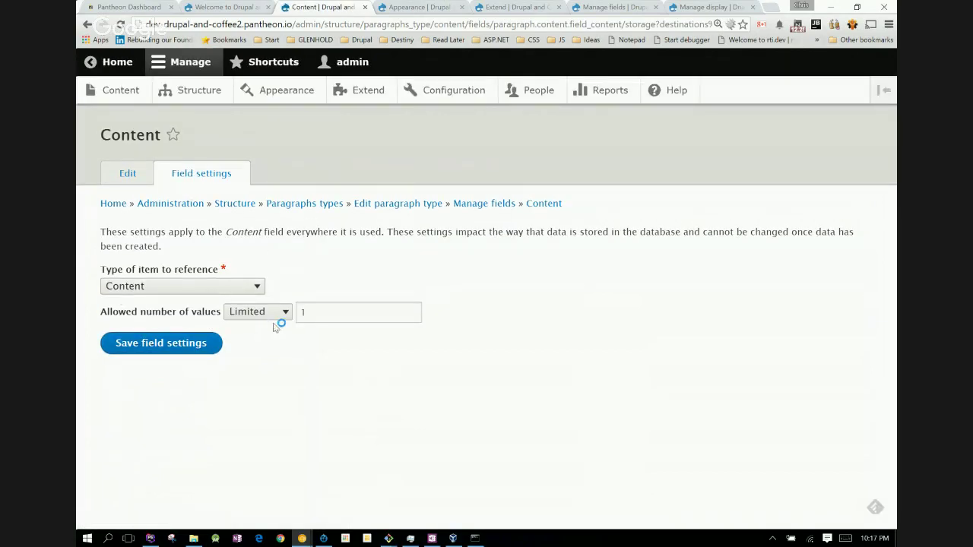
{"action": "left_click", "coordinate": [186, 349]}
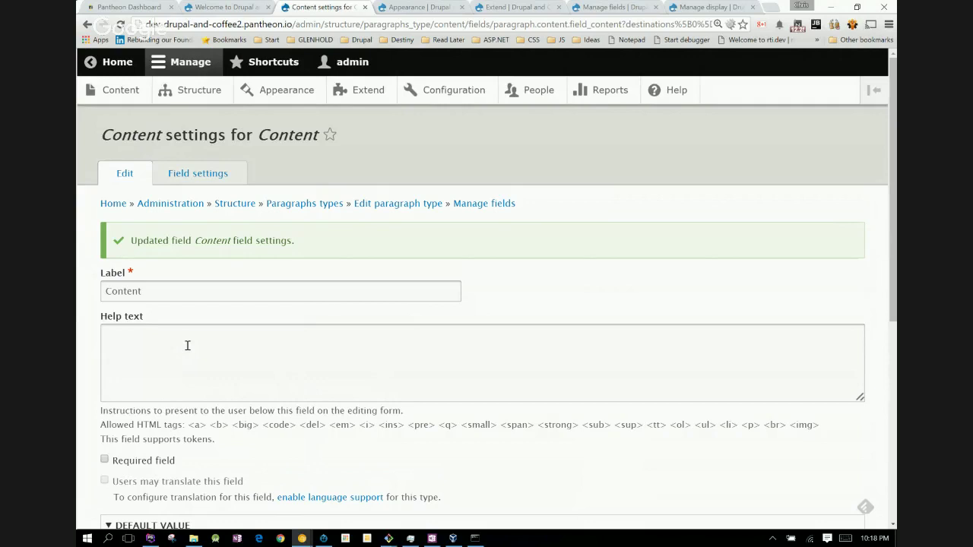
- Make the Content field required and allow it to reference the Article content type
{"action": "scroll", "coordinate": [380, 343], "scroll_direction": "down", "scroll_amount": 3}
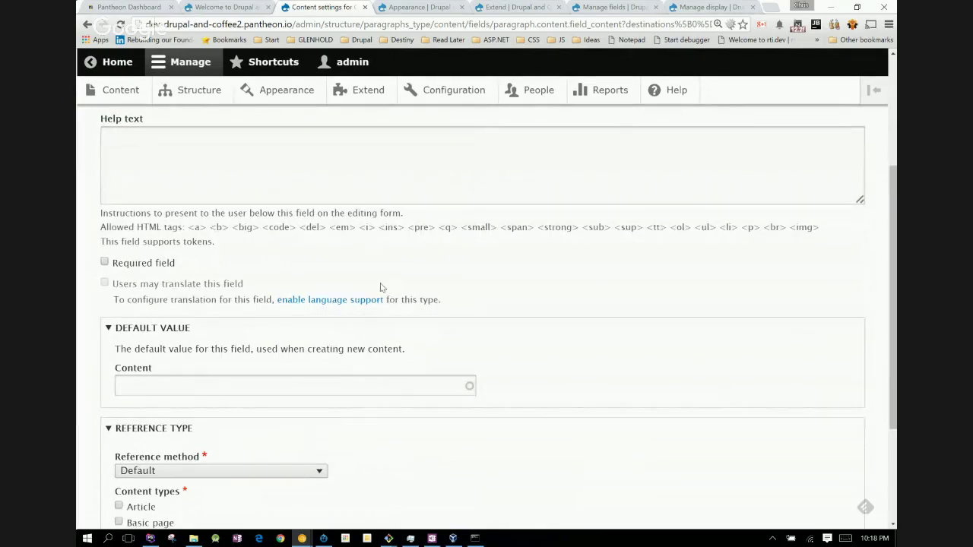
{"action": "left_click", "coordinate": [105, 261]}
{"action": "scroll", "coordinate": [361, 481], "scroll_direction": "down", "scroll_amount": 3}
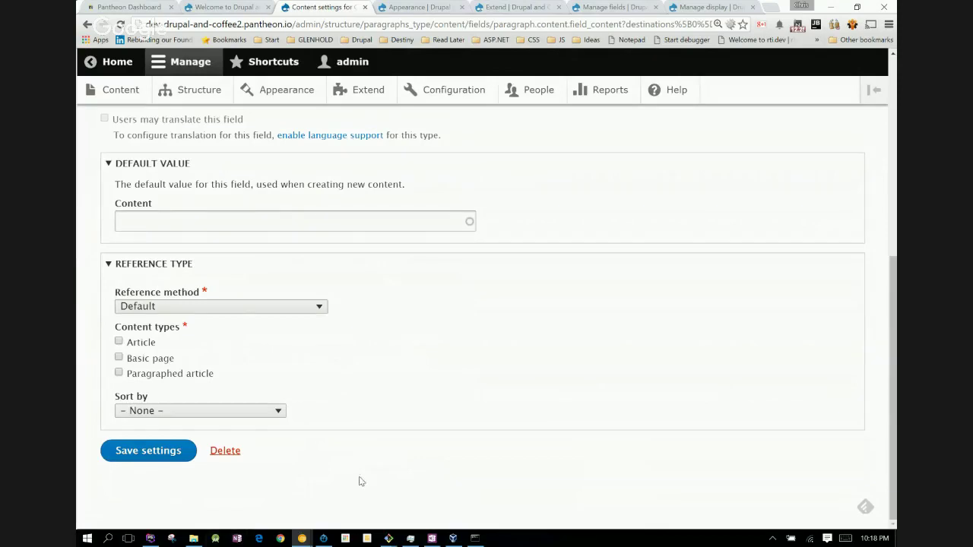
{"action": "left_click", "coordinate": [120, 343]}
- Review the Content field's reference method and sort options, and save its settings with Default and no sorting
{"action": "left_click", "coordinate": [218, 308]}
{"action": "left_click", "coordinate": [219, 309]}
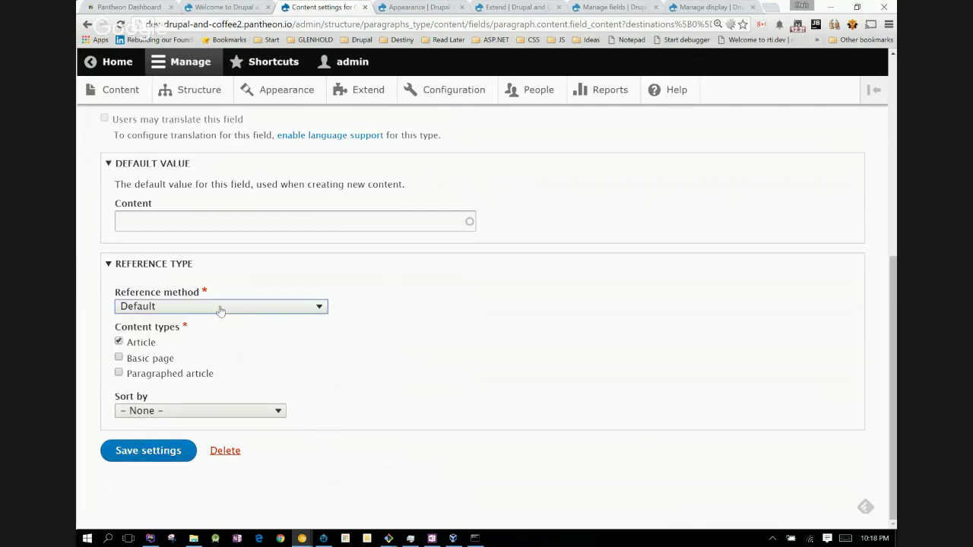
{"action": "left_click", "coordinate": [170, 311]}
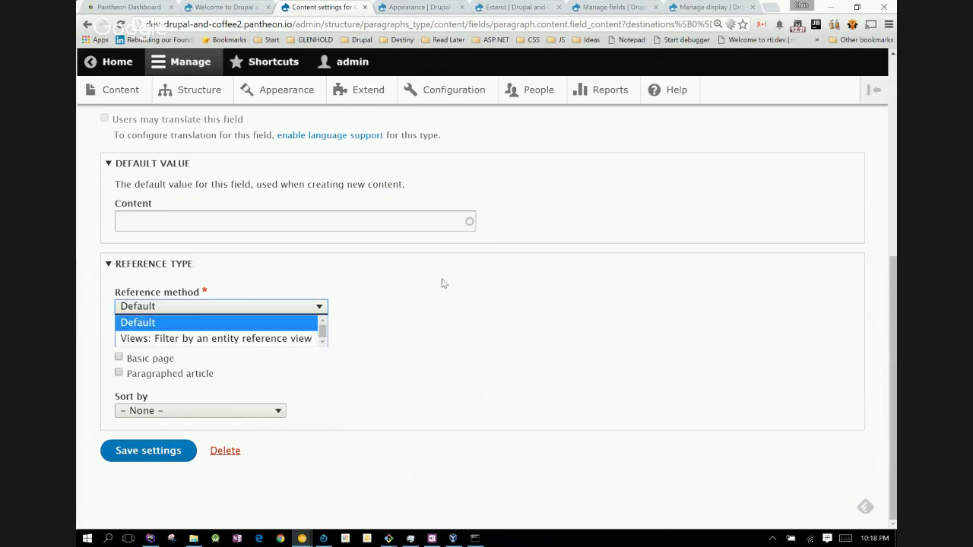
{"action": "left_click", "coordinate": [371, 303]}
{"action": "left_click", "coordinate": [172, 413]}
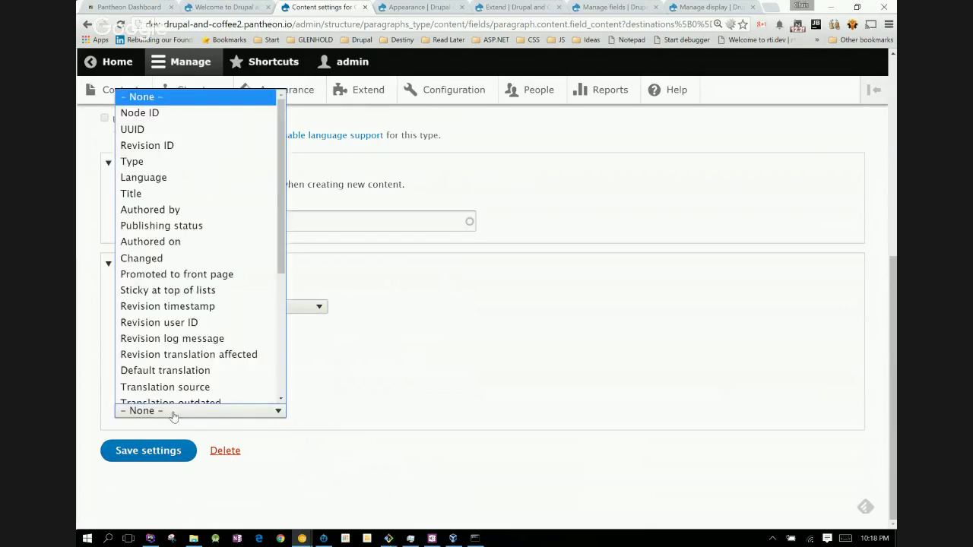
{"action": "left_click", "coordinate": [174, 414]}
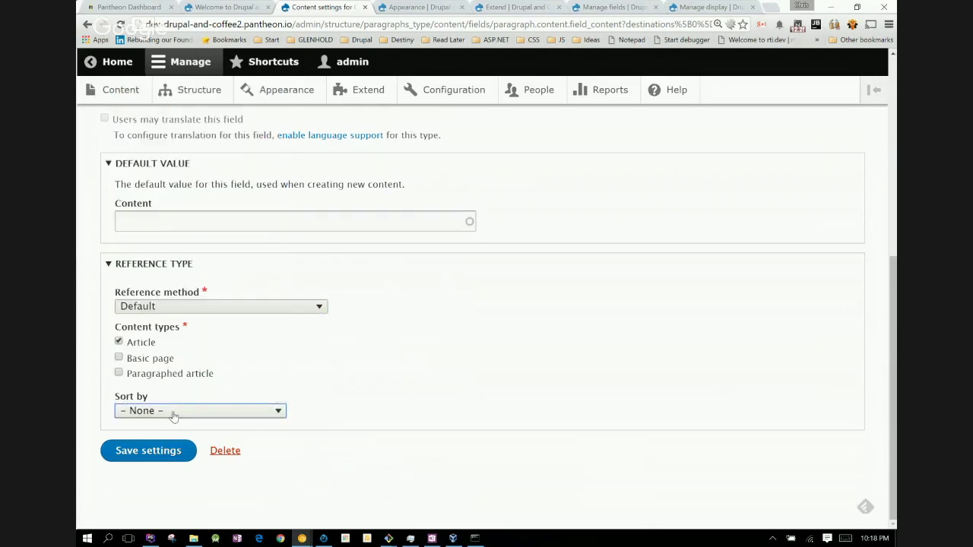
{"action": "left_click", "coordinate": [145, 458]}
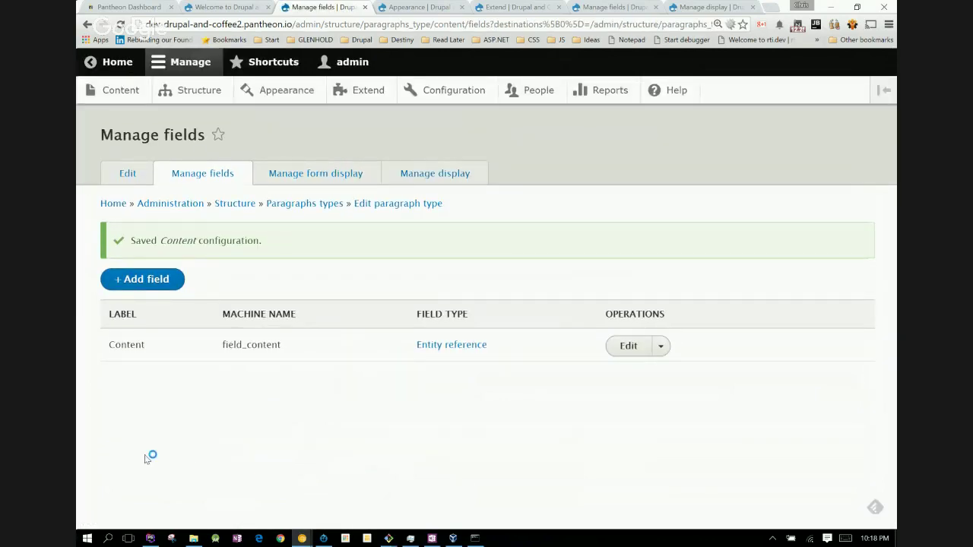
- Examine the widget choices for the Content field in the paragraph type's form display
{"action": "left_click", "coordinate": [313, 179]}
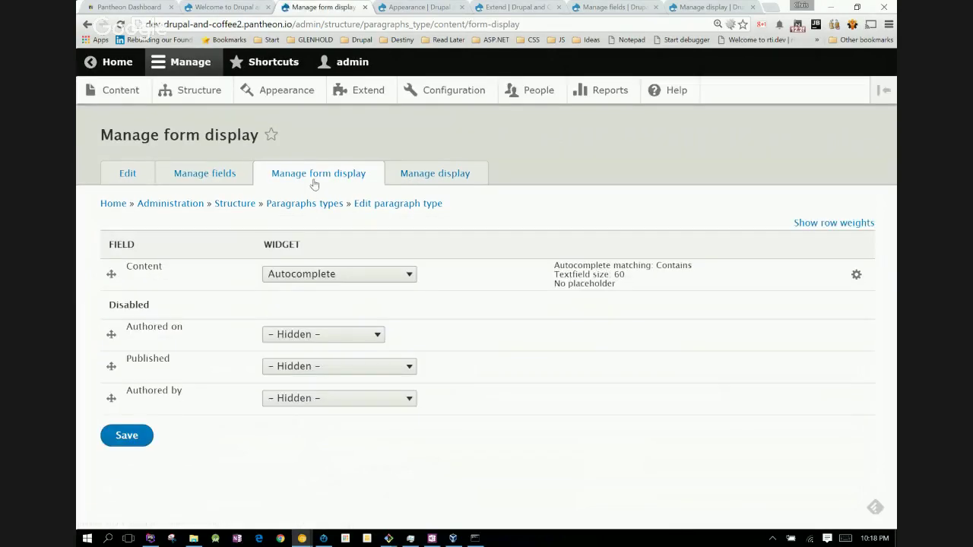
{"action": "left_click", "coordinate": [410, 276]}
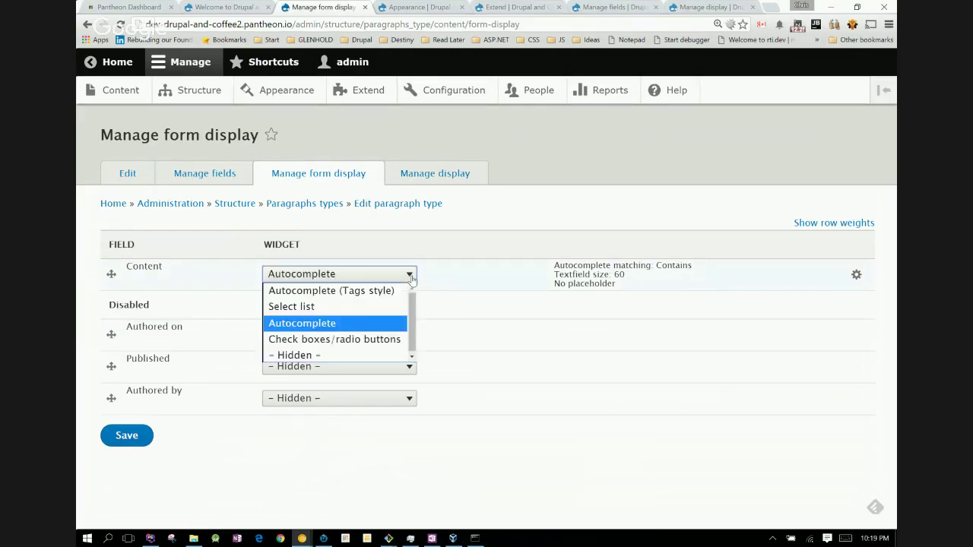
{"action": "left_click", "coordinate": [412, 278]}
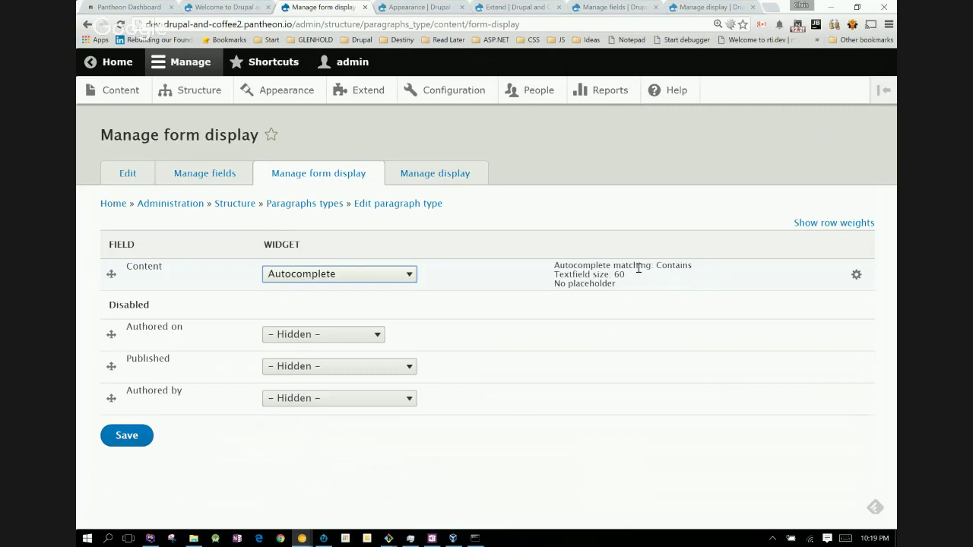
- In the Content paragraph type's display settings, hide the Content field's label and set its format to Rendered entity
{"action": "left_click", "coordinate": [449, 175]}
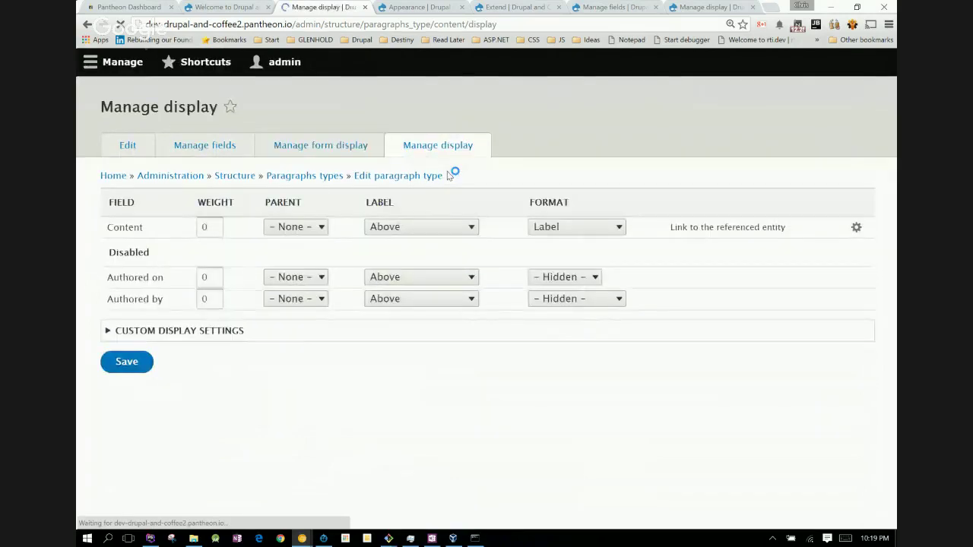
{"action": "left_click", "coordinate": [289, 276]}
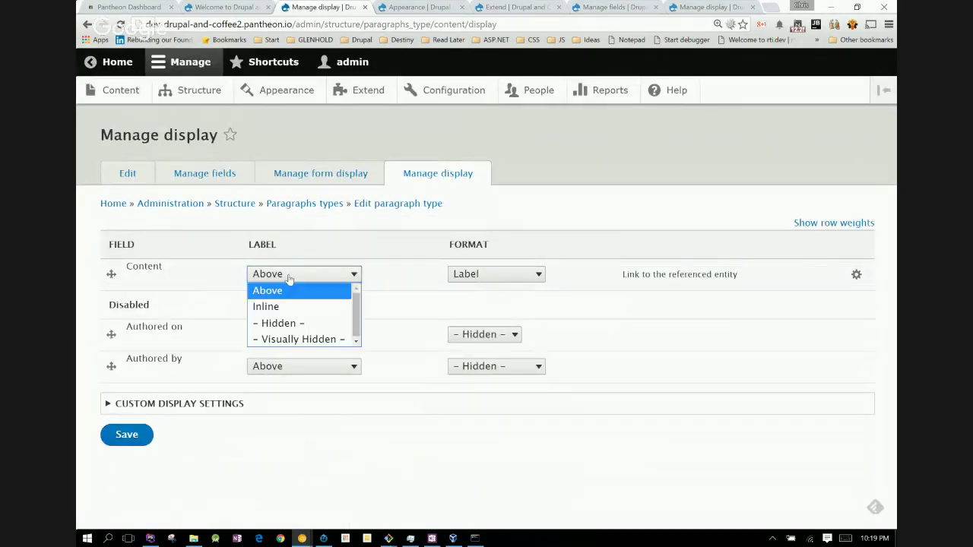
{"action": "left_click", "coordinate": [288, 323]}
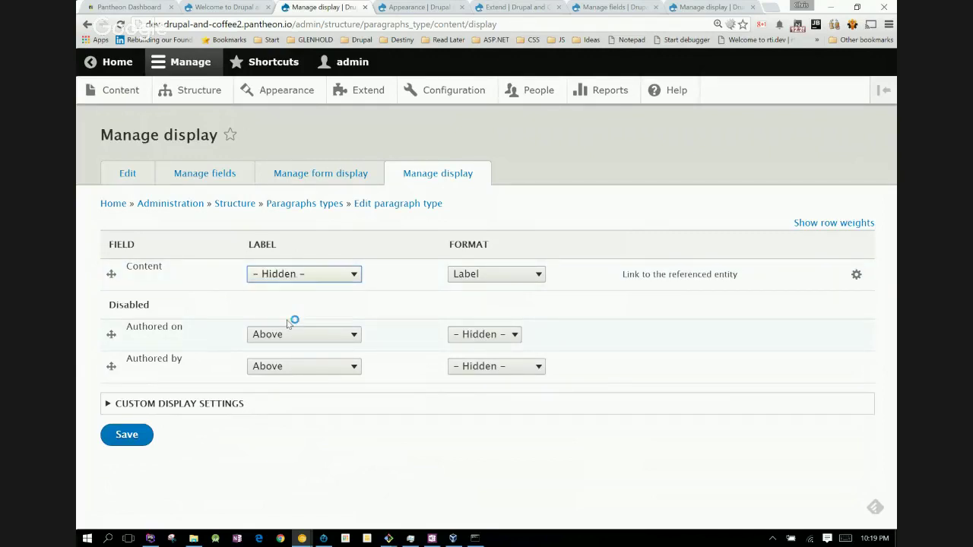
{"action": "left_click", "coordinate": [489, 278]}
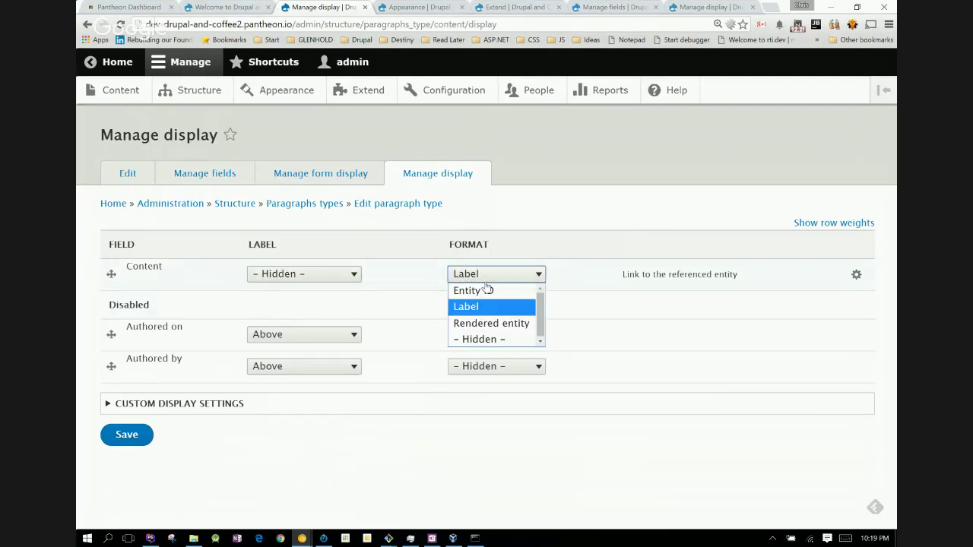
{"action": "left_click", "coordinate": [479, 325]}
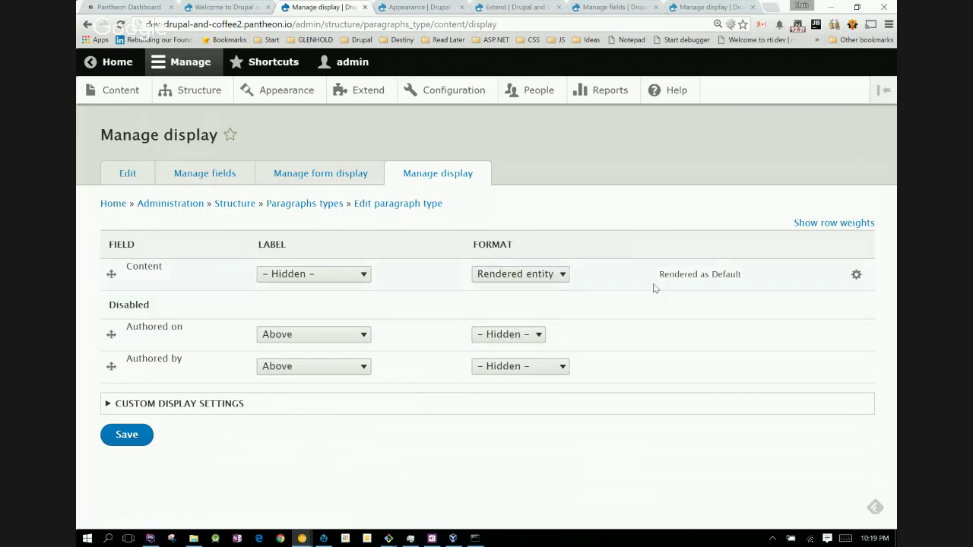
- Set the Content field's rendered entity view mode to Teaser and save the paragraph type's display settings
{"action": "left_click", "coordinate": [856, 276]}
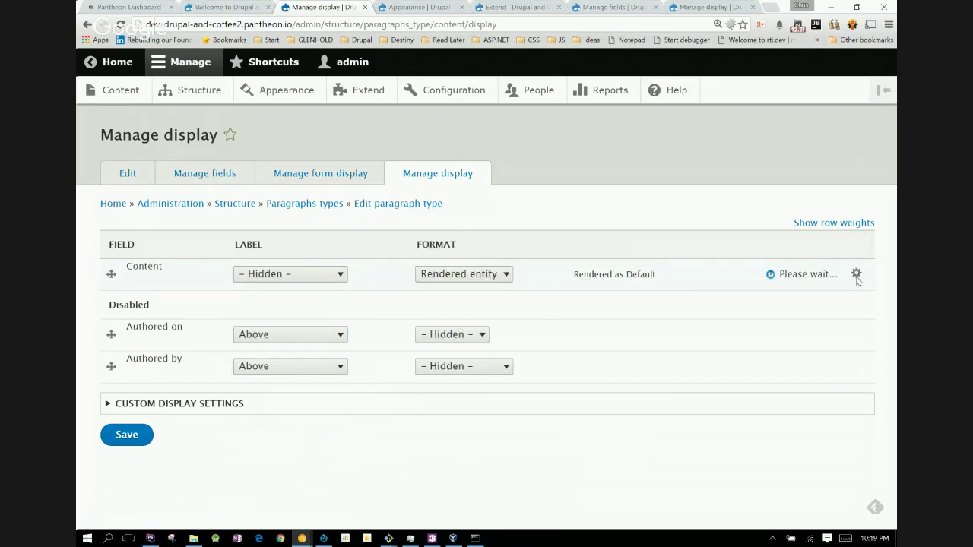
{"action": "left_click", "coordinate": [635, 304]}
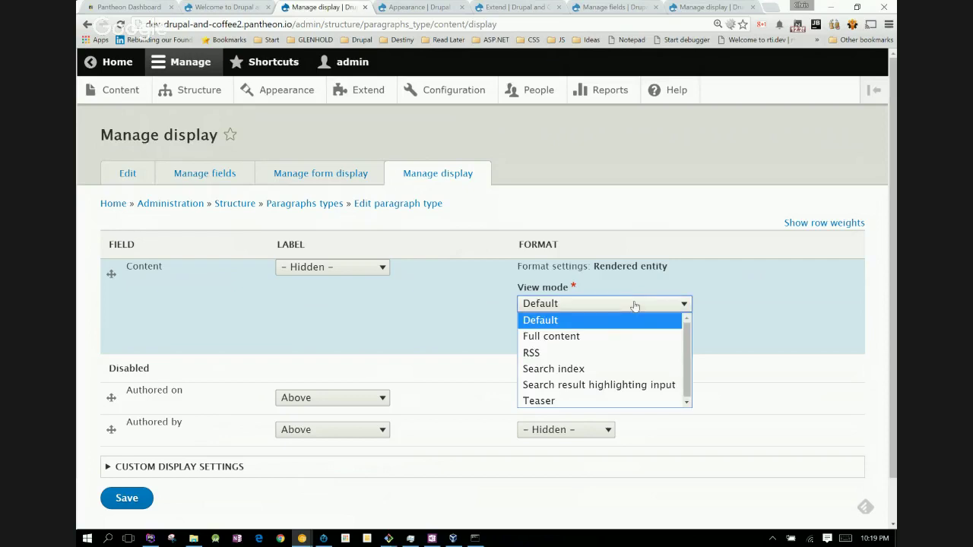
{"action": "left_click", "coordinate": [575, 403]}
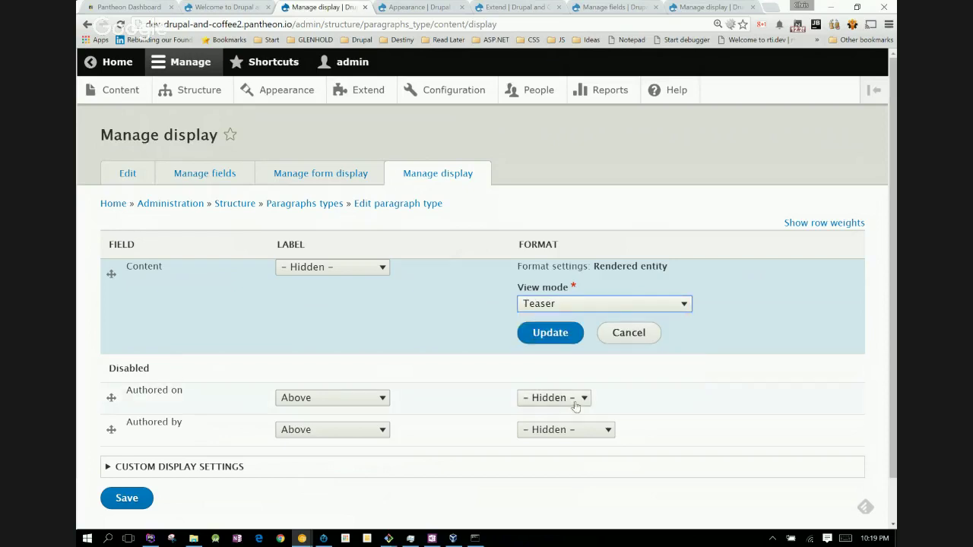
{"action": "left_click", "coordinate": [554, 335]}
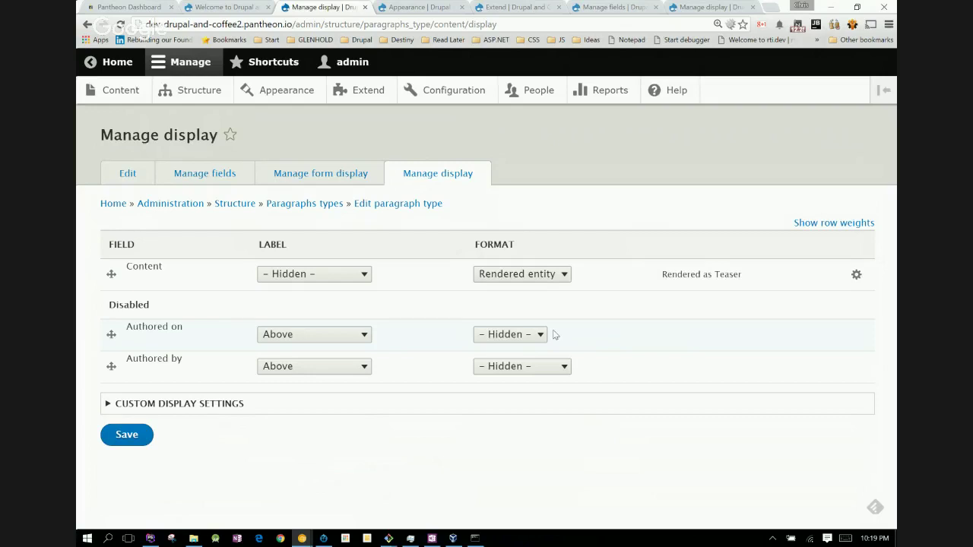
{"action": "left_click", "coordinate": [119, 440]}
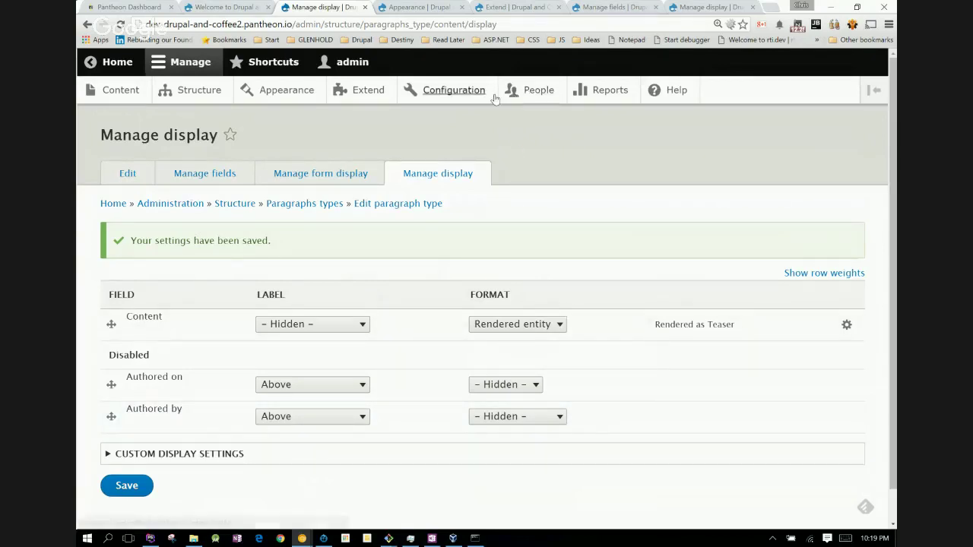
- In a new browser tab, open the Article content type's display settings for the Teaser view mode
{"action": "middle_click", "coordinate": [206, 97]}
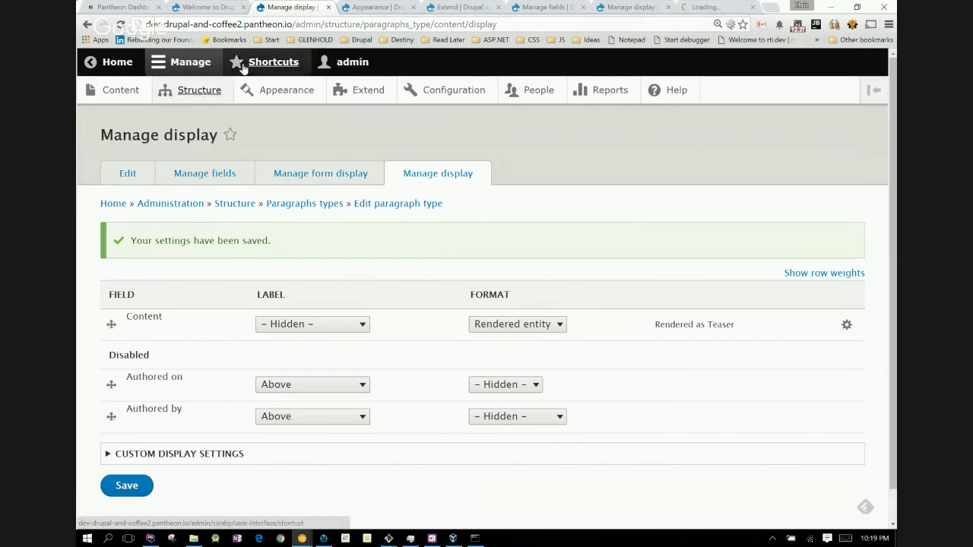
{"action": "key", "text": "ctrl+9"}
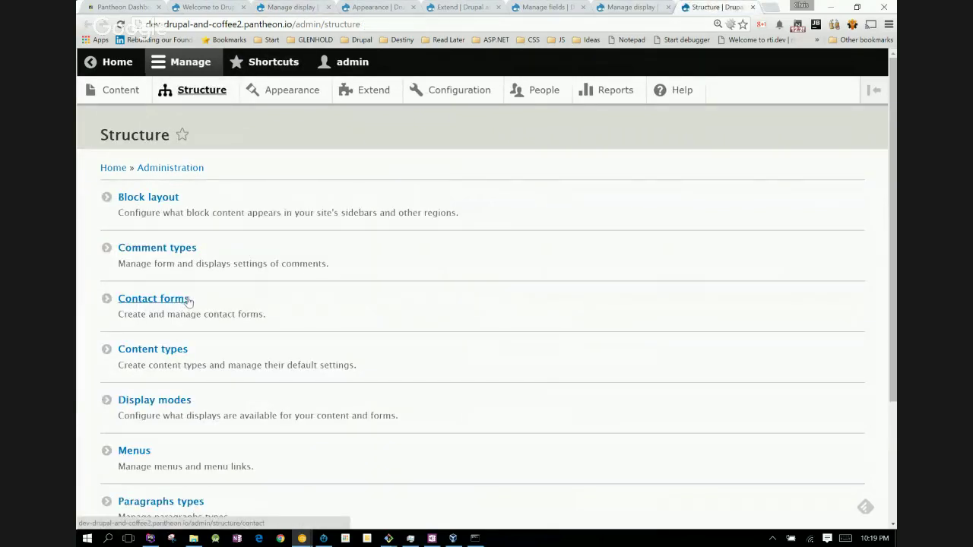
{"action": "left_click", "coordinate": [153, 349]}
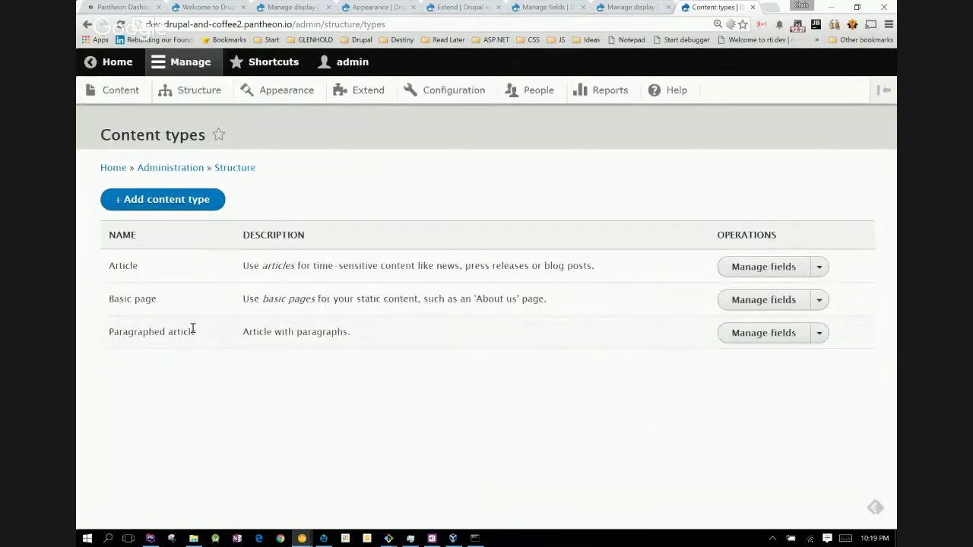
{"action": "left_click", "coordinate": [819, 268]}
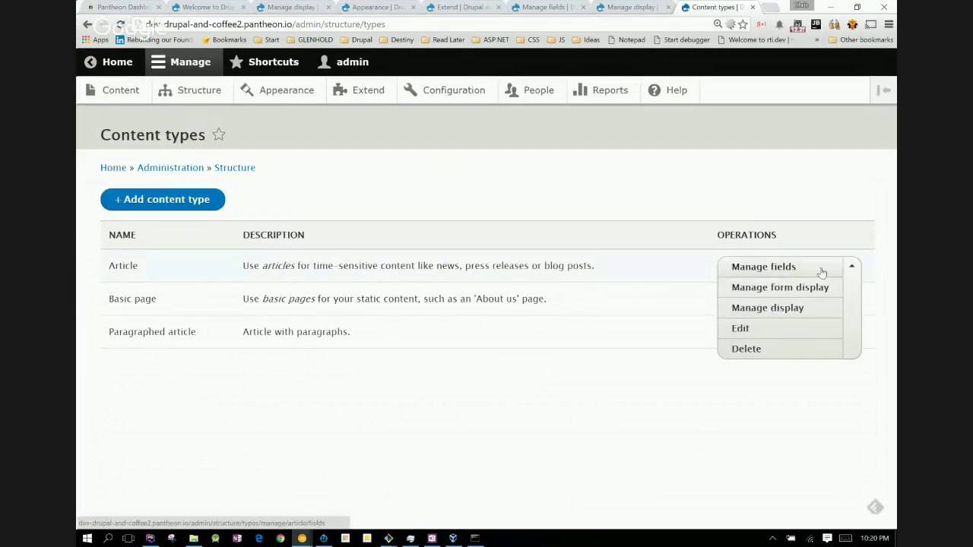
{"action": "left_click", "coordinate": [781, 316]}
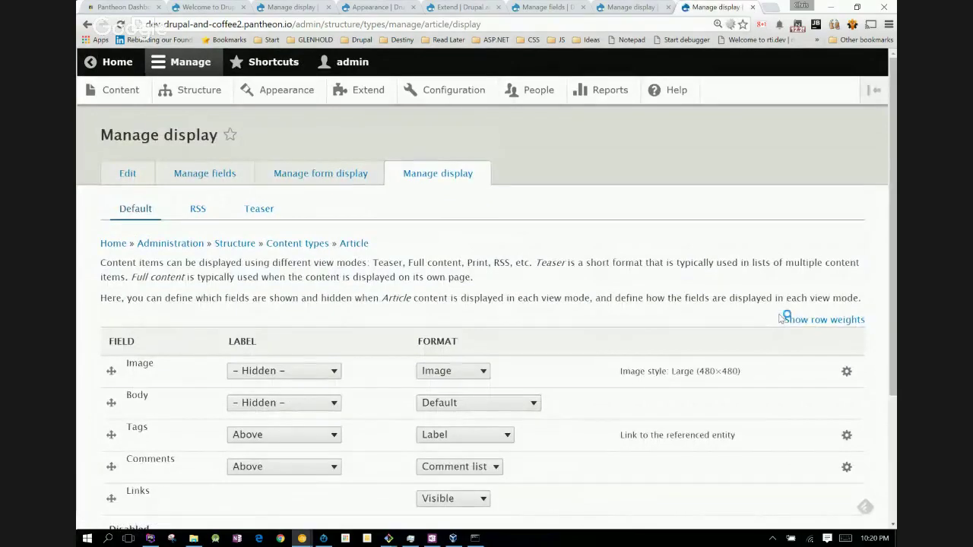
{"action": "scroll", "coordinate": [505, 186], "scroll_direction": "down", "scroll_amount": 2}
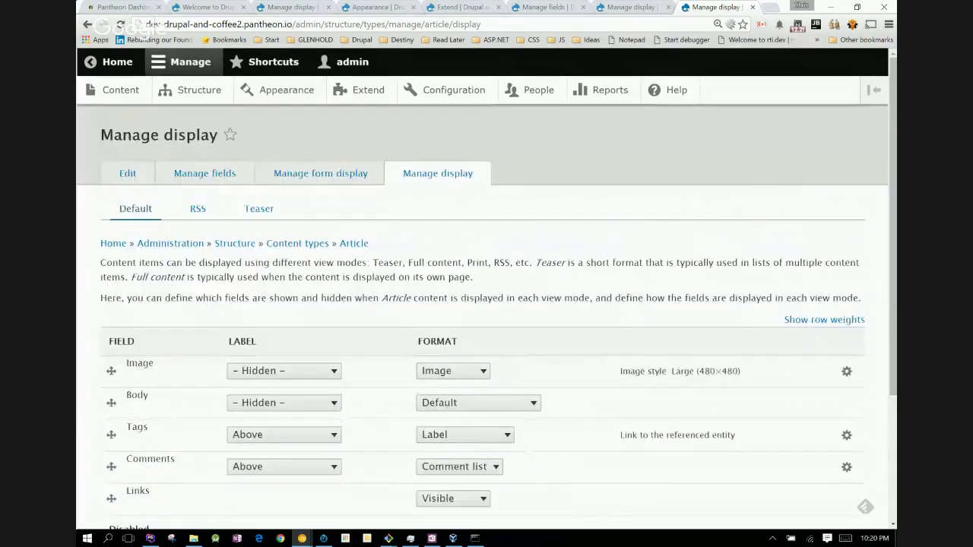
{"action": "left_click", "coordinate": [258, 210]}
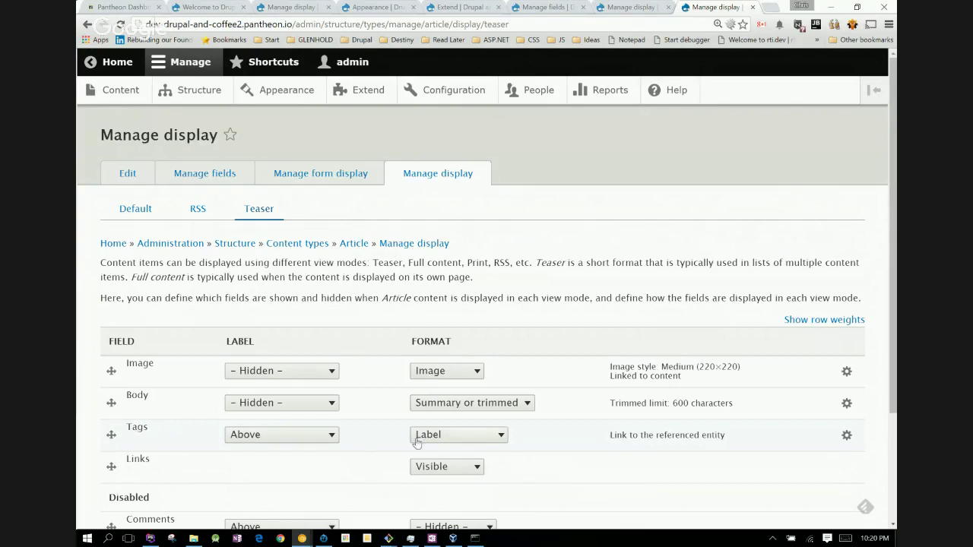
- Hide the Tags field in the Article content type's Teaser display
{"action": "left_click", "coordinate": [439, 444]}
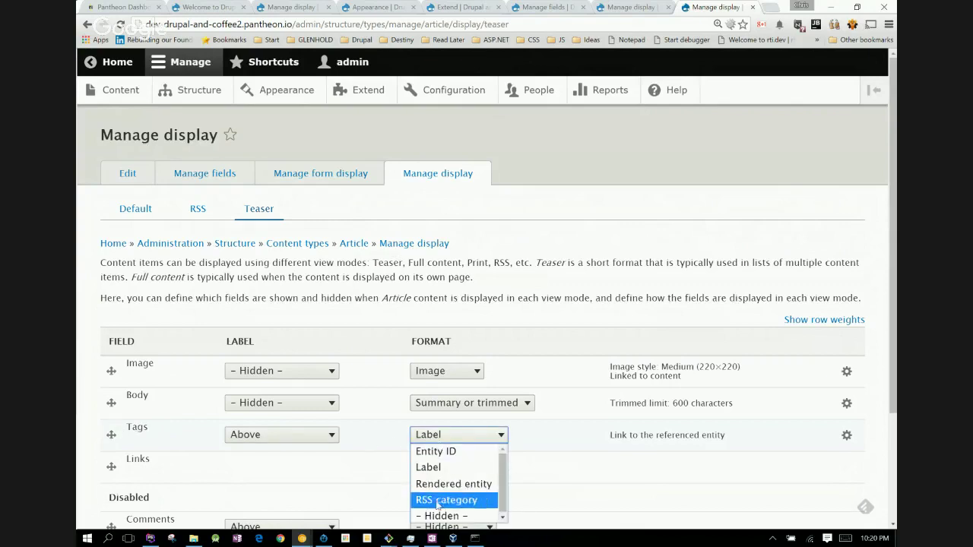
{"action": "left_click", "coordinate": [437, 515]}
{"action": "scroll", "coordinate": [434, 515], "scroll_direction": "down", "scroll_amount": 2}
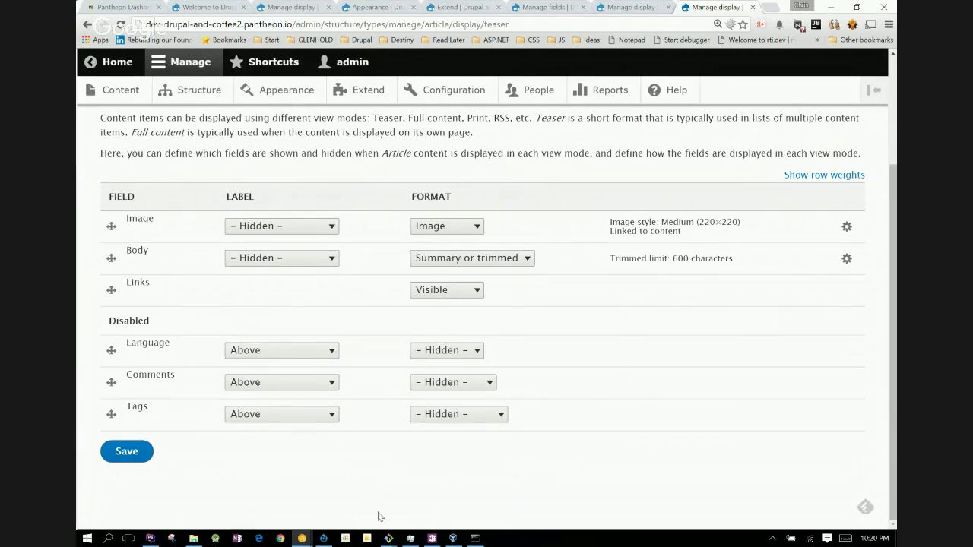
- Switch to OneNote to check which elements the teasers in the About FIRST mockup need, and return to the browser
{"action": "left_click", "coordinate": [431, 538]}
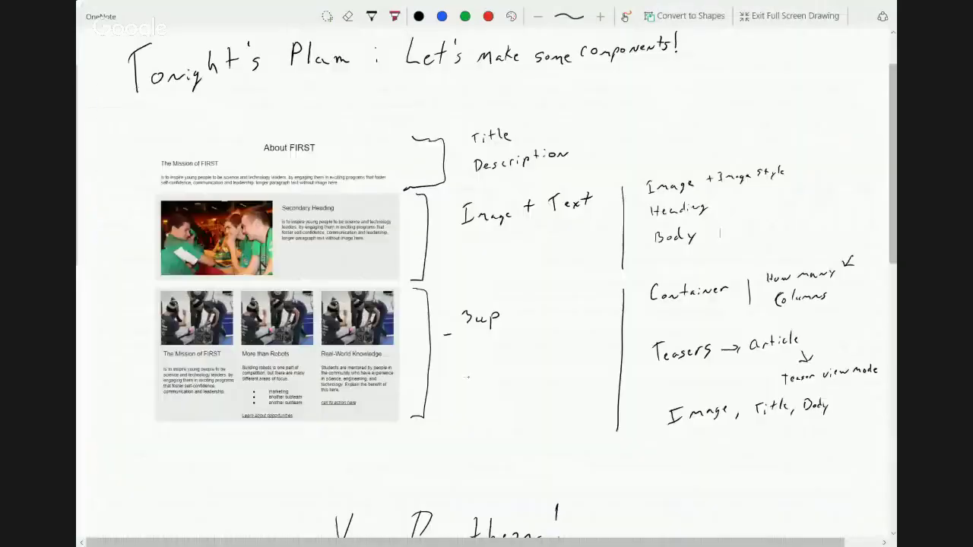
{"action": "left_click", "coordinate": [324, 405]}
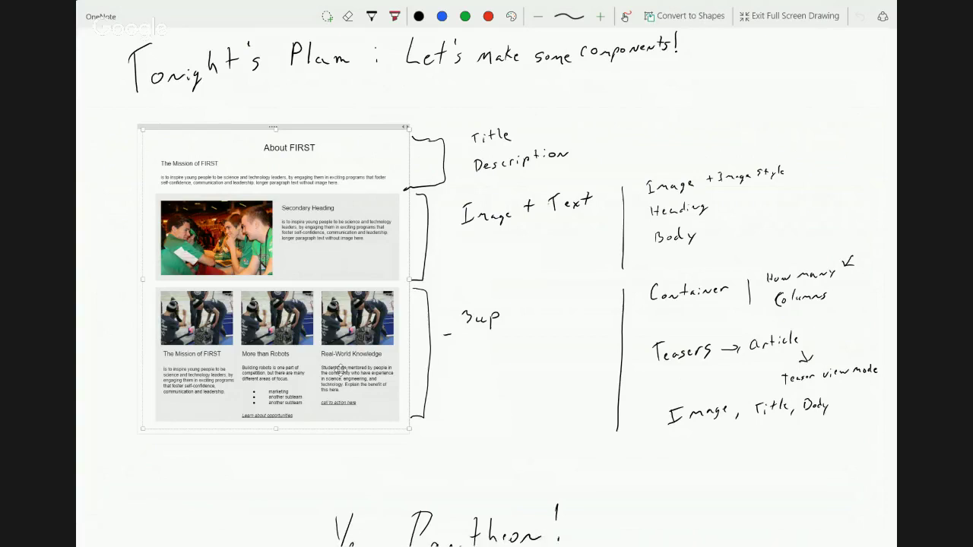
{"action": "key", "text": "alt+Tab"}
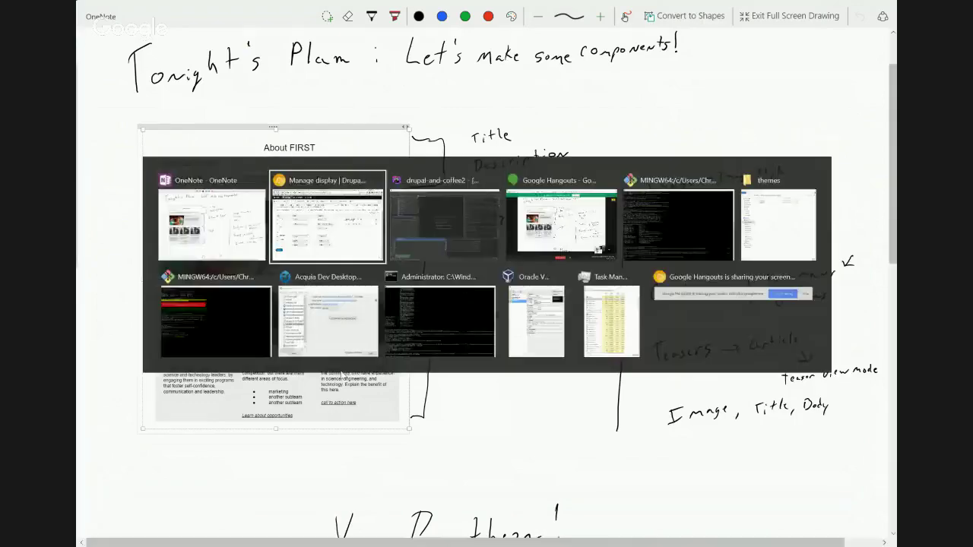
- Hide the Links field in the Article's Teaser display, review the Image field's style, and save the settings
{"action": "left_click", "coordinate": [459, 291]}
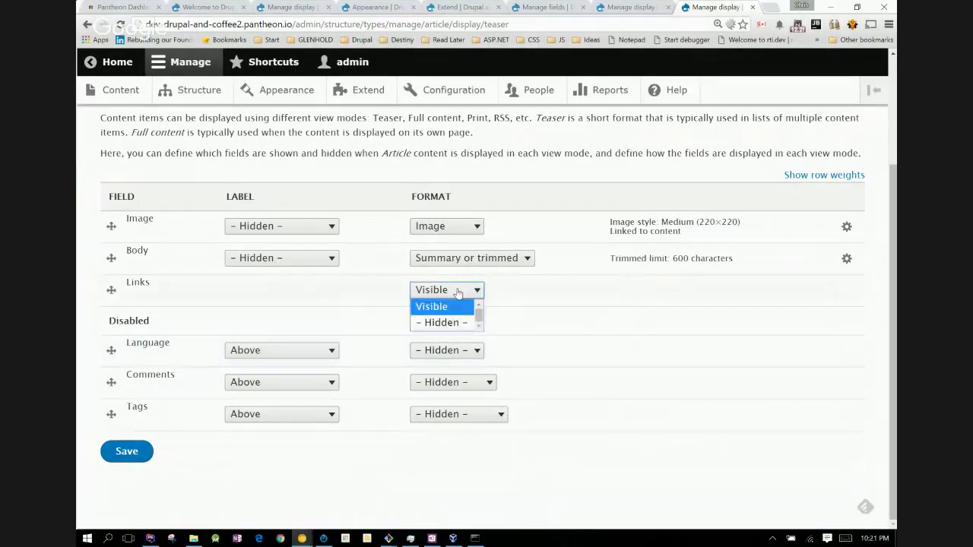
{"action": "left_click", "coordinate": [438, 323]}
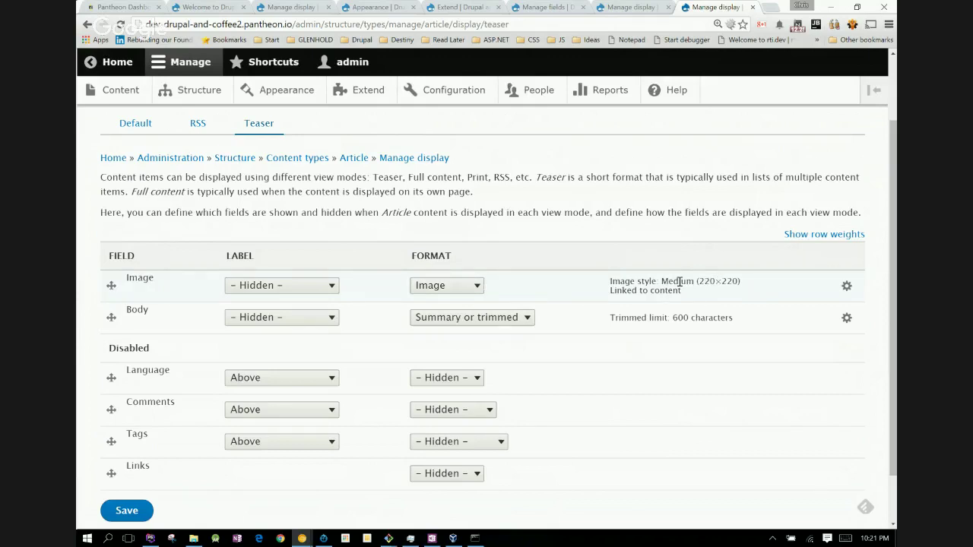
{"action": "left_click_drag", "start_coordinate": [662, 281], "coordinate": [743, 281]}
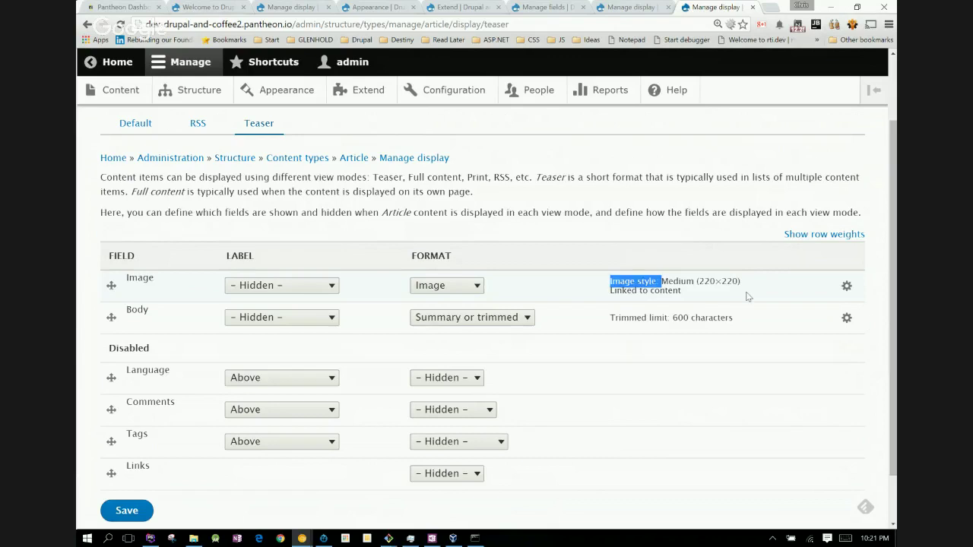
{"action": "left_click", "coordinate": [747, 297]}
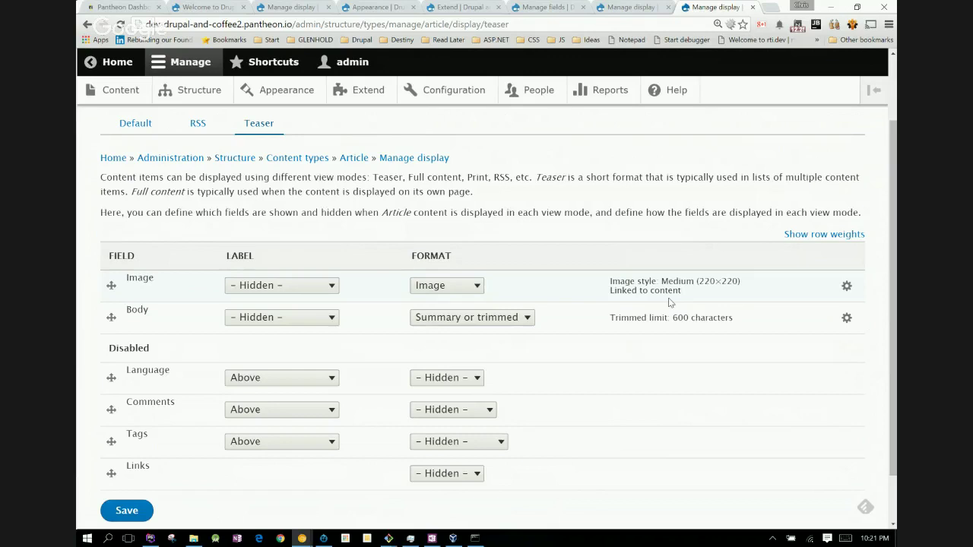
{"action": "left_click", "coordinate": [141, 516]}
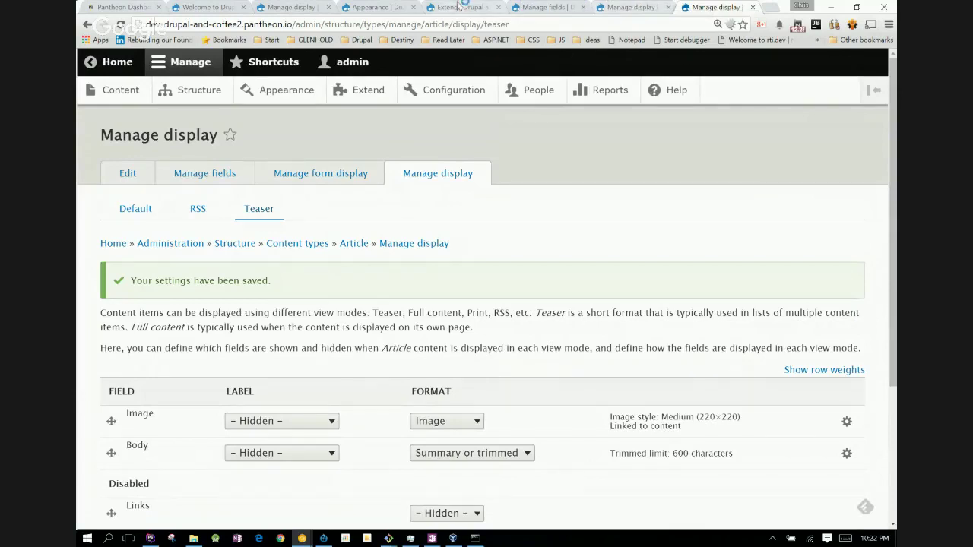
- In a new browser tab, open the settings of the Paragraphs field on the Paragraphed article content type
{"action": "left_click", "coordinate": [281, 4]}
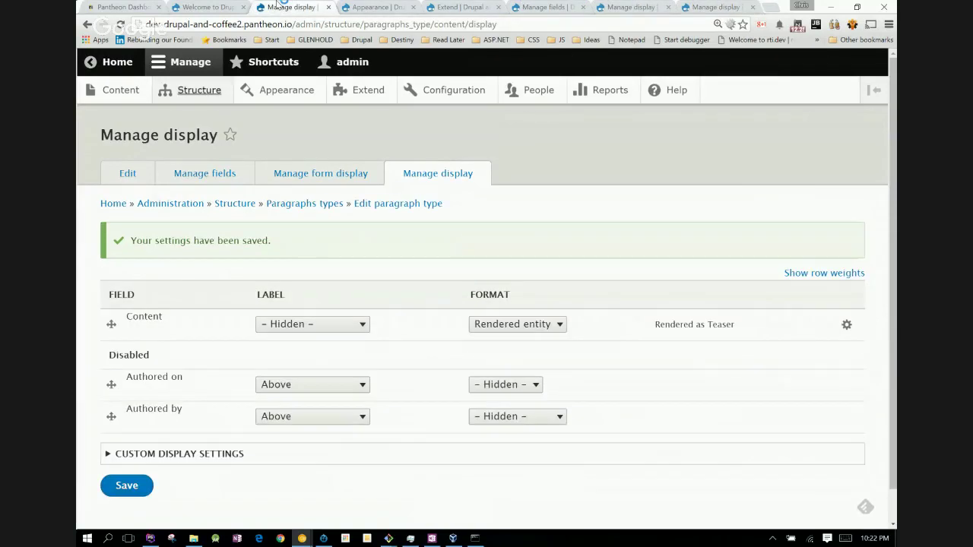
{"action": "left_click", "coordinate": [215, 5]}
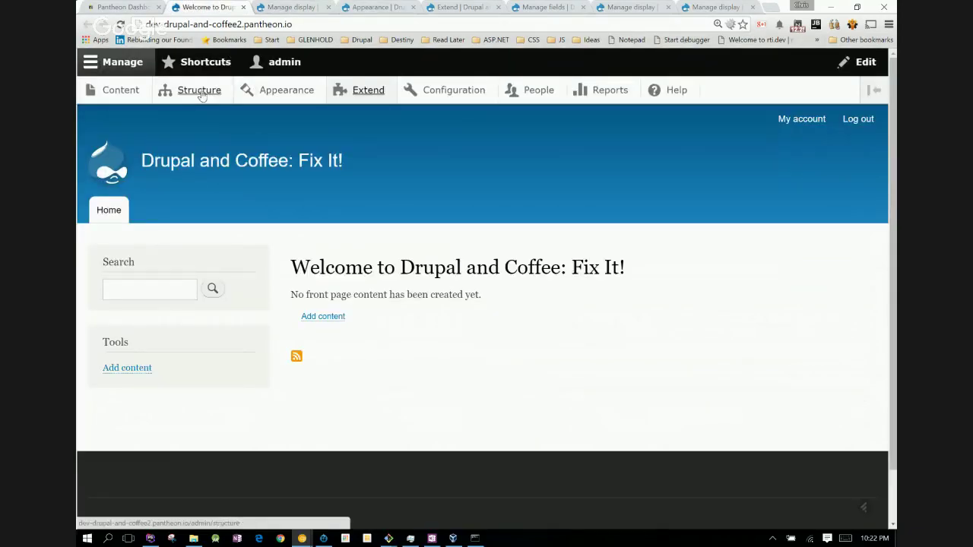
{"action": "middle_click", "coordinate": [201, 93]}
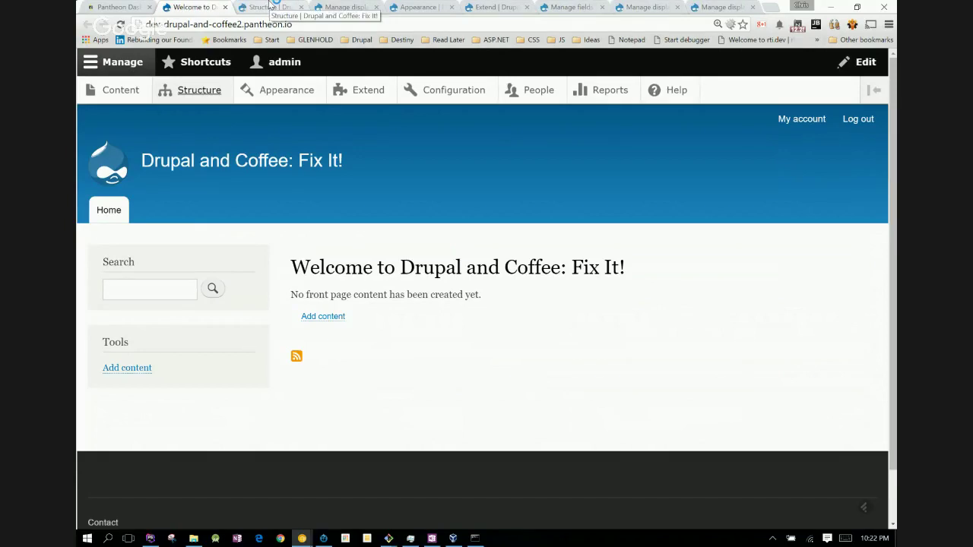
{"action": "left_click", "coordinate": [272, 6]}
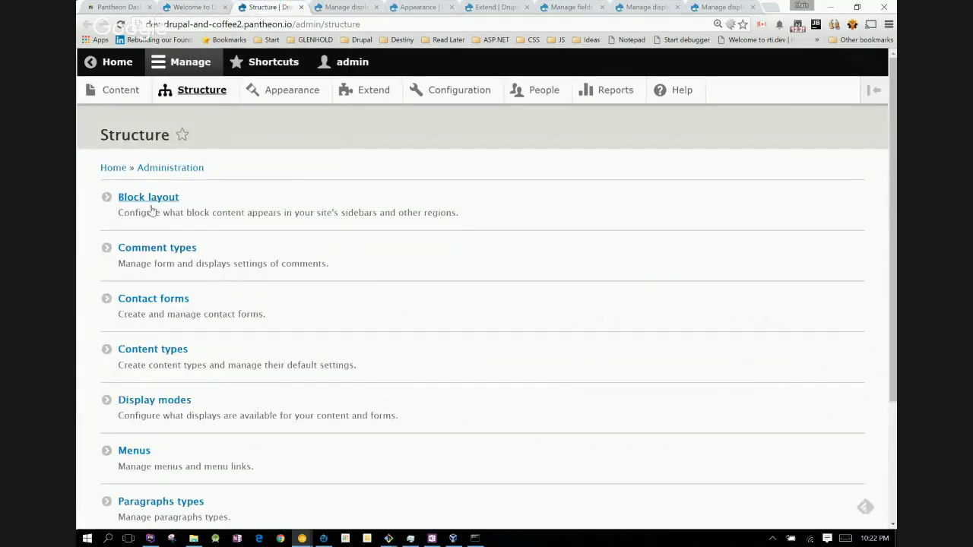
{"action": "left_click", "coordinate": [159, 348]}
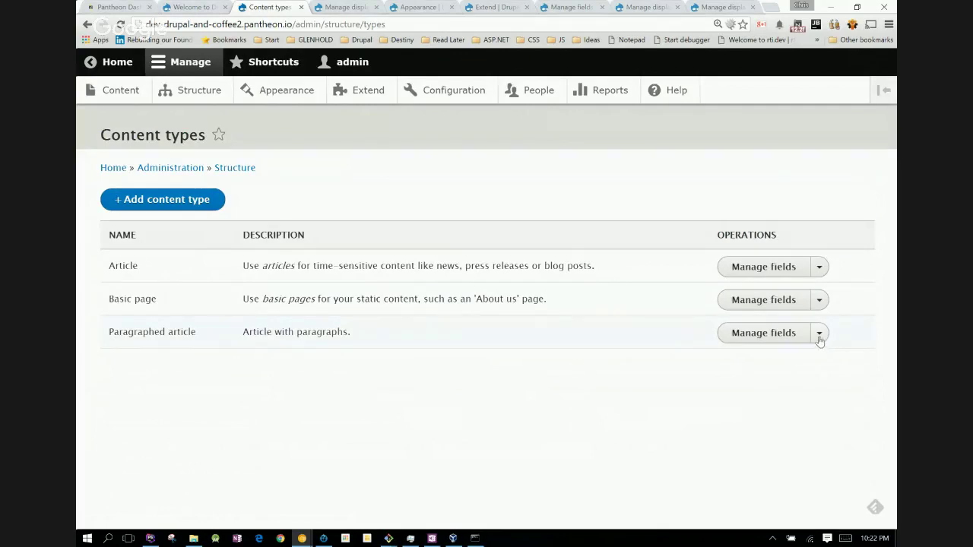
{"action": "left_click", "coordinate": [819, 334]}
{"action": "left_click", "coordinate": [782, 340]}
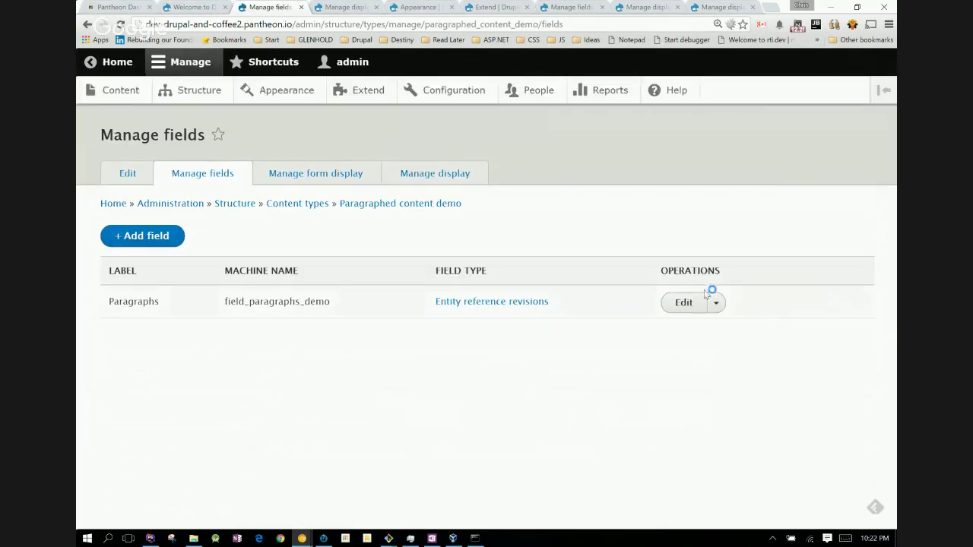
{"action": "left_click", "coordinate": [683, 302]}
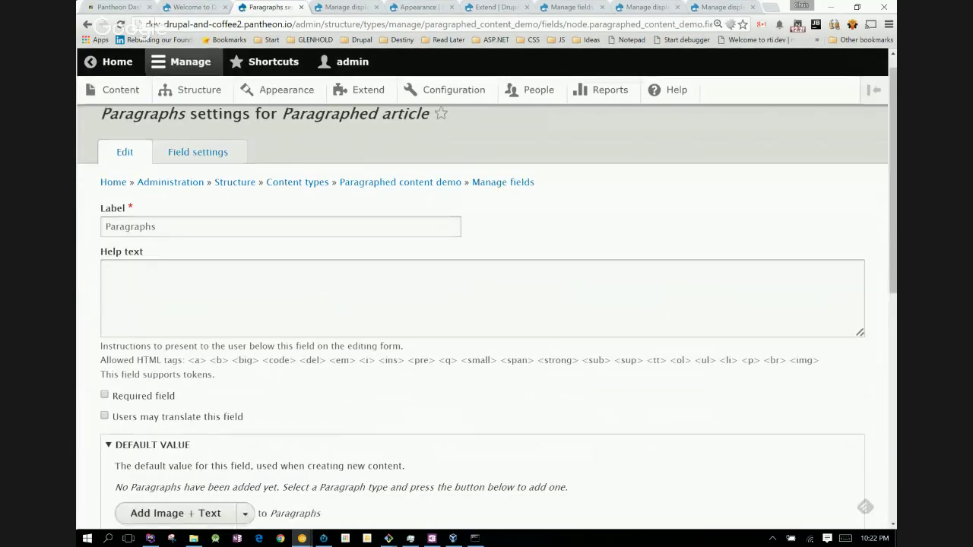
- Limit the Paragraphs field's allowed paragraph types to Image + Text and Nested Paragraph, and save the settings
{"action": "scroll", "coordinate": [487, 304], "scroll_direction": "down", "scroll_amount": 5}
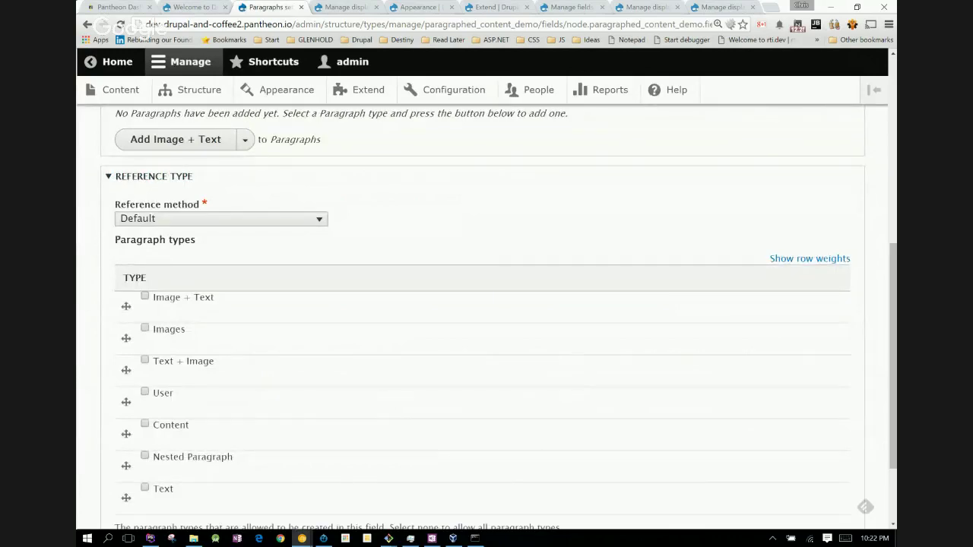
{"action": "scroll", "coordinate": [486, 304], "scroll_direction": "down", "scroll_amount": 2}
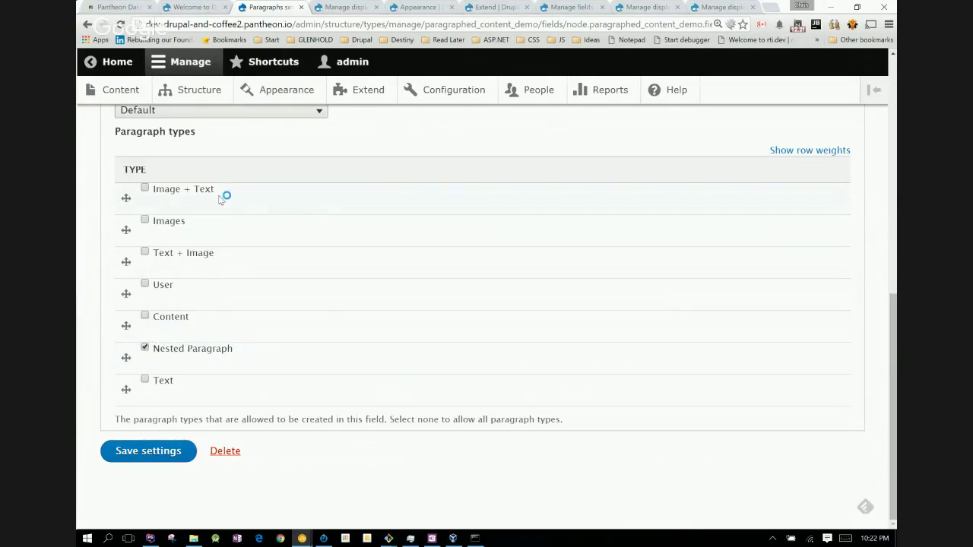
{"action": "left_click", "coordinate": [145, 188]}
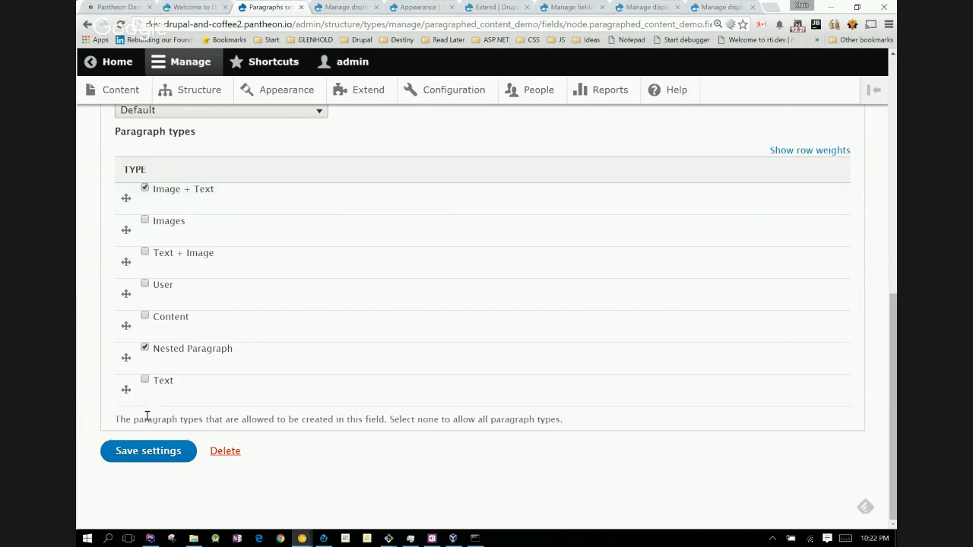
{"action": "left_click", "coordinate": [149, 456]}
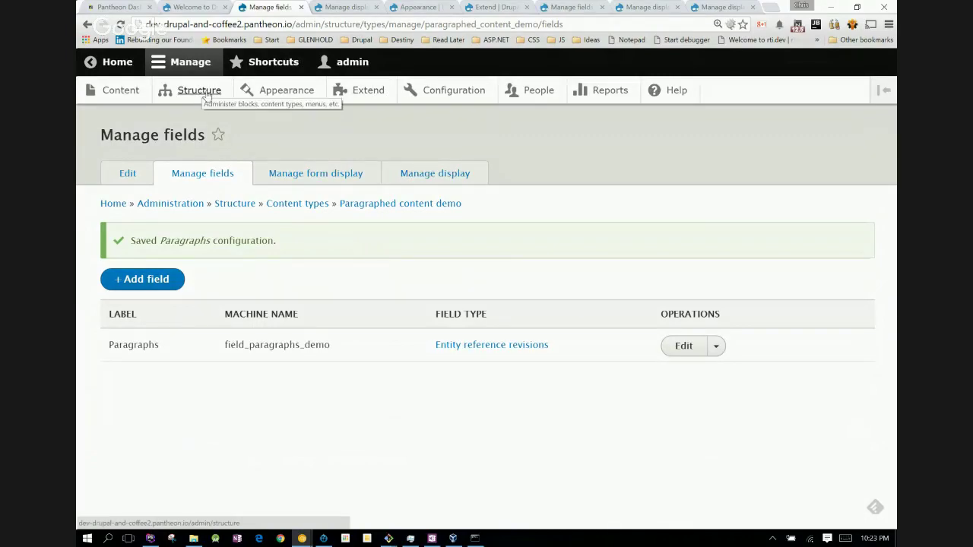
- Open the settings of the Nested Paragraph field on the Nested Paragraph paragraphs type
{"action": "left_click", "coordinate": [361, 8]}
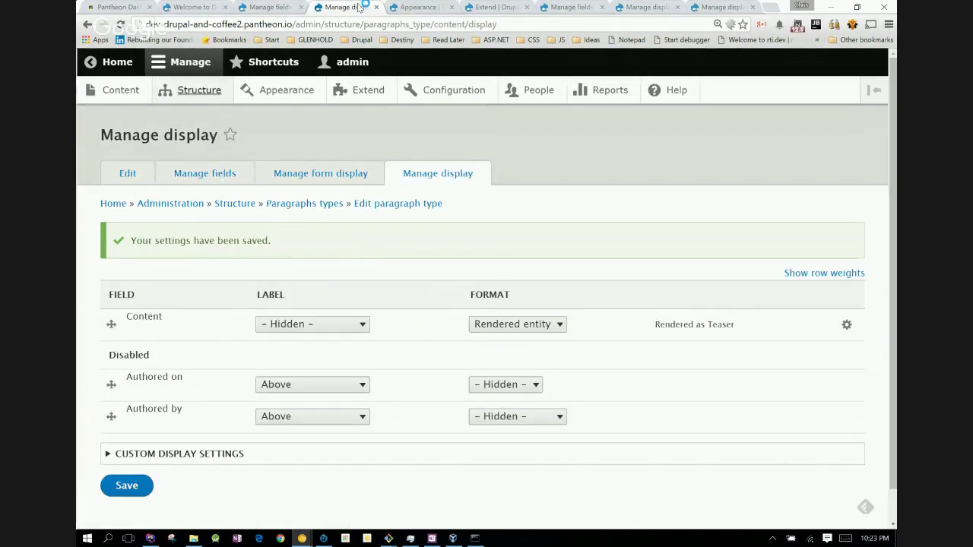
{"action": "left_click", "coordinate": [280, 205]}
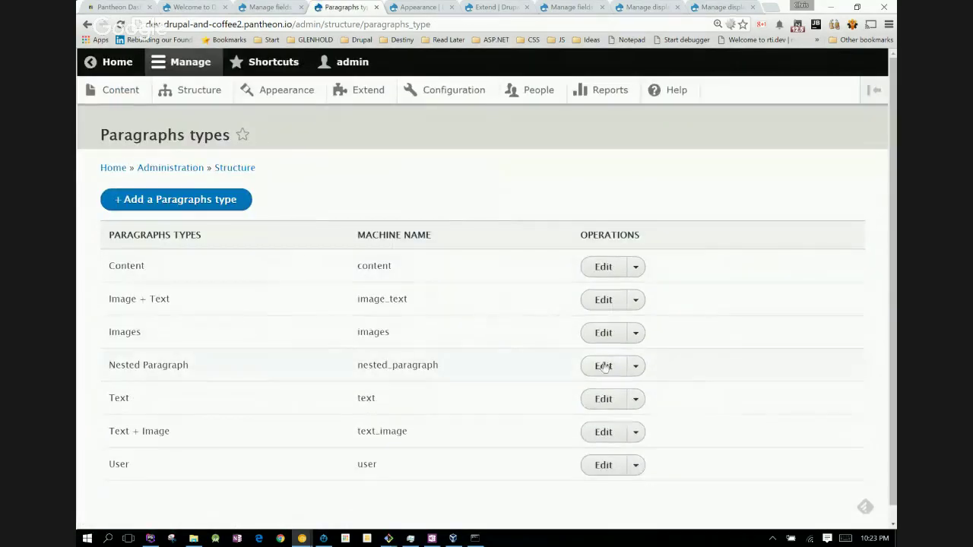
{"action": "left_click", "coordinate": [604, 367]}
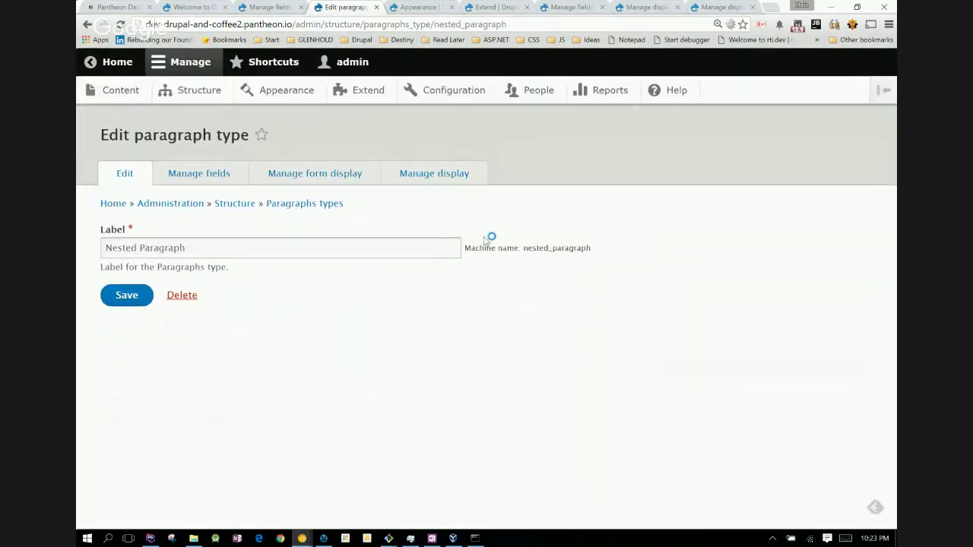
{"action": "left_click", "coordinate": [225, 175]}
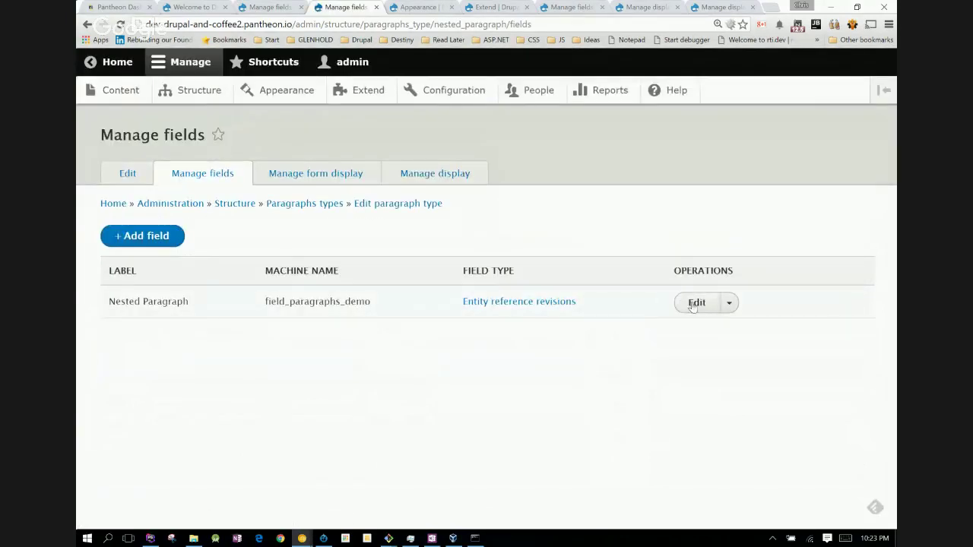
{"action": "left_click", "coordinate": [693, 303]}
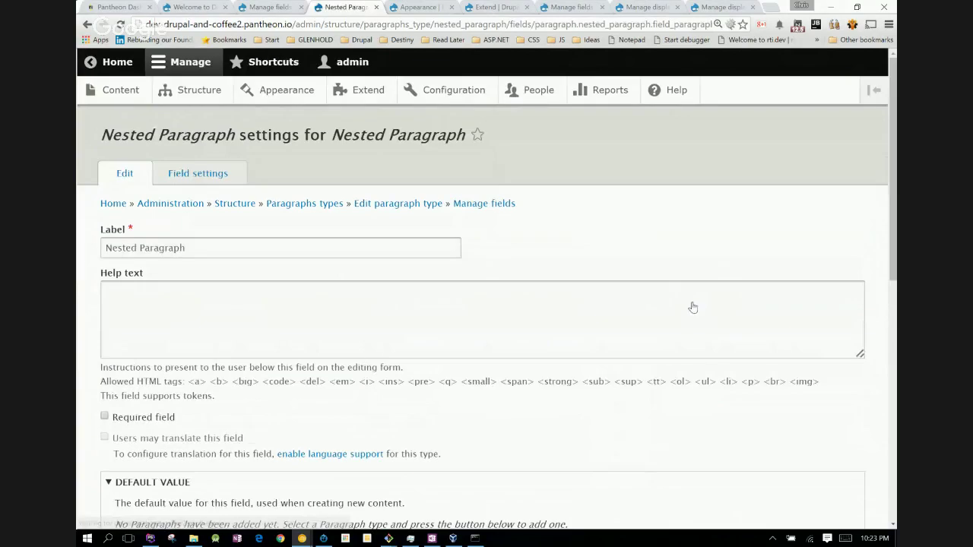
- Limit the Nested Paragraph field's allowed paragraph types to Content, and save the settings
{"action": "scroll", "coordinate": [585, 231], "scroll_direction": "down", "scroll_amount": 4}
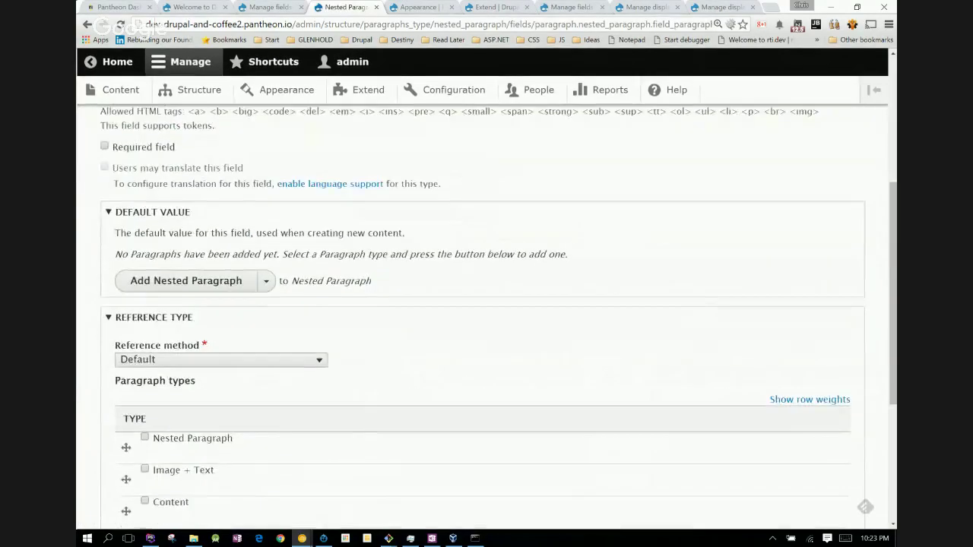
{"action": "scroll", "coordinate": [340, 464], "scroll_direction": "up", "scroll_amount": 3}
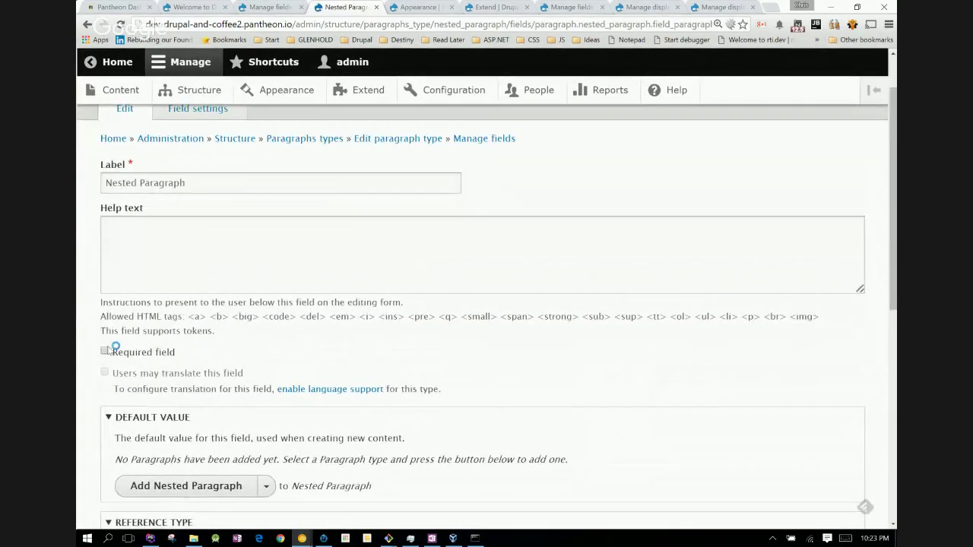
{"action": "scroll", "coordinate": [109, 347], "scroll_direction": "down", "scroll_amount": 4}
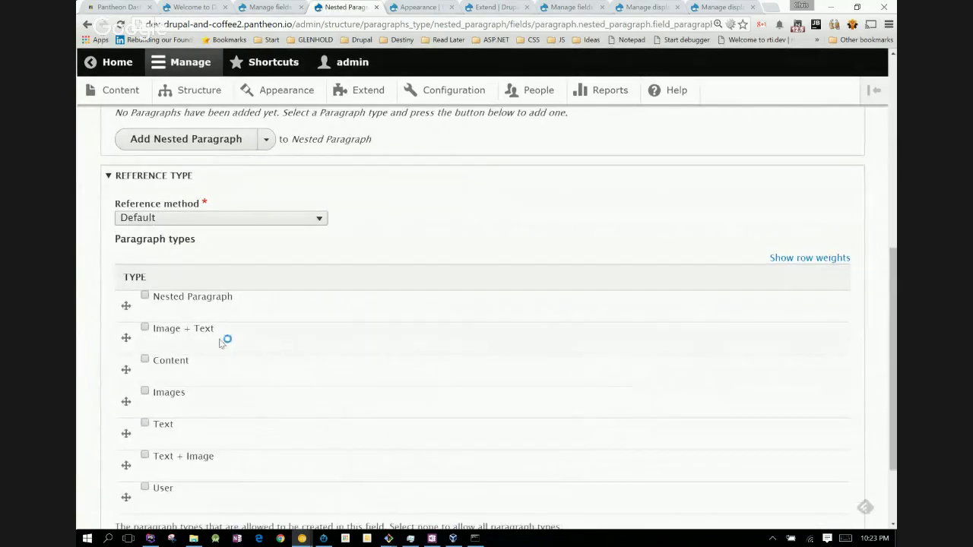
{"action": "left_click", "coordinate": [145, 359]}
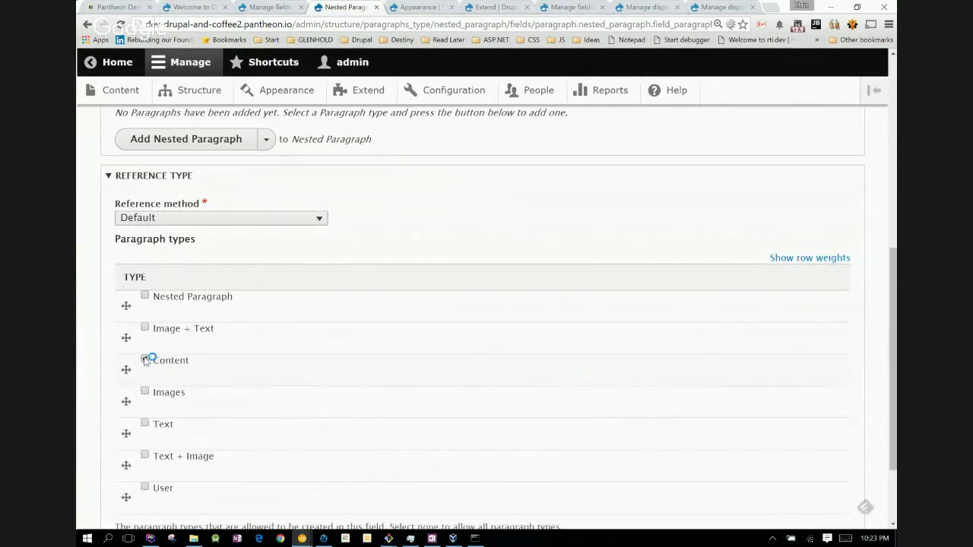
{"action": "scroll", "coordinate": [610, 102], "scroll_direction": "down", "scroll_amount": 1}
{"action": "scroll", "coordinate": [610, 103], "scroll_direction": "up", "scroll_amount": 4}
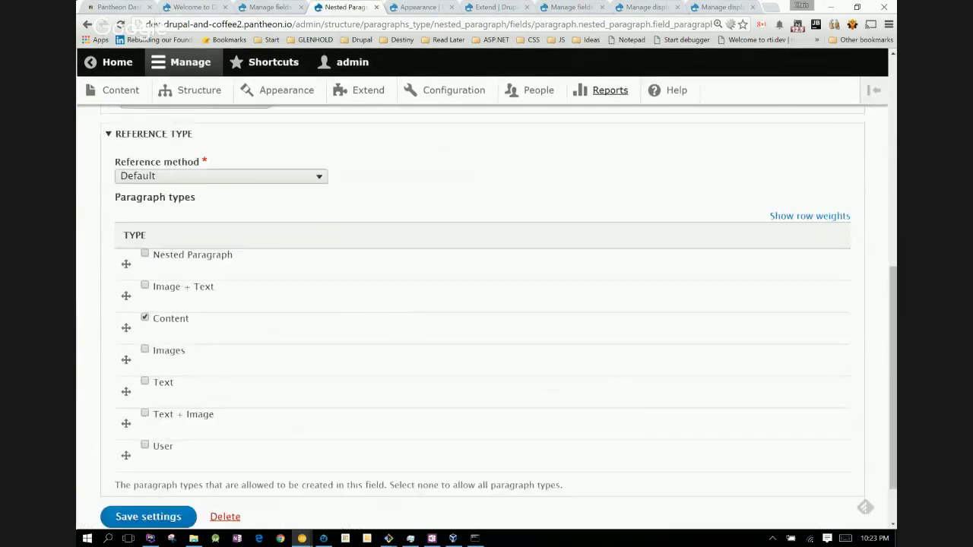
{"action": "scroll", "coordinate": [611, 103], "scroll_direction": "up", "scroll_amount": 4}
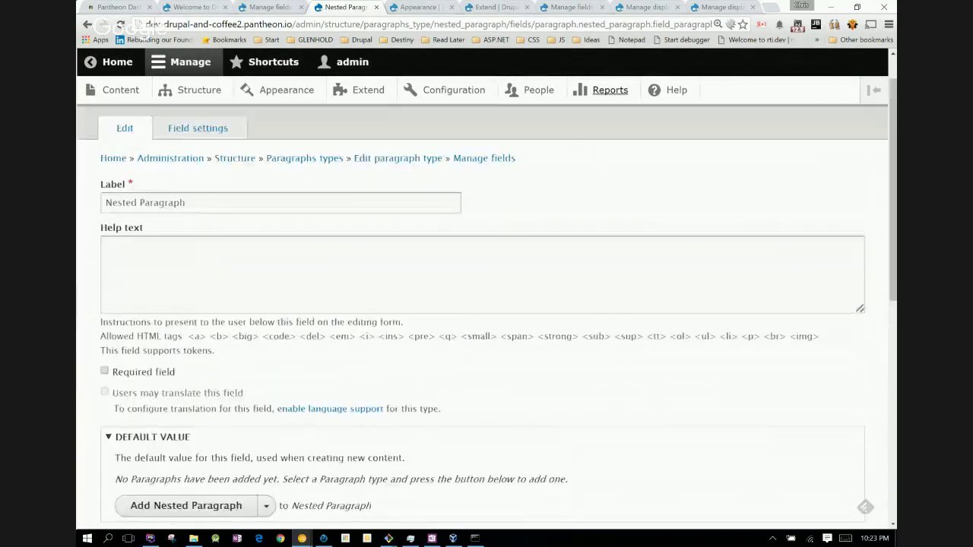
{"action": "scroll", "coordinate": [610, 103], "scroll_direction": "down", "scroll_amount": 3}
{"action": "scroll", "coordinate": [611, 91], "scroll_direction": "down", "scroll_amount": 5}
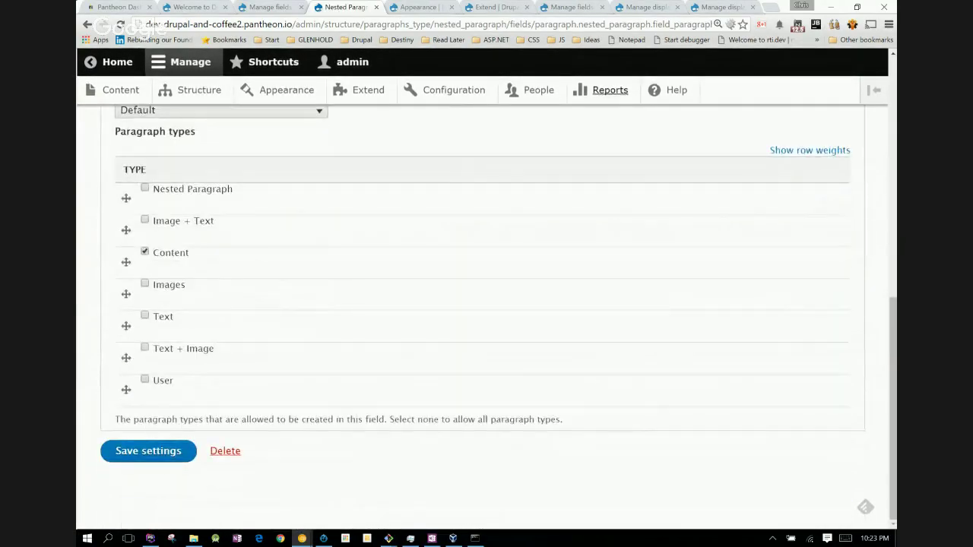
{"action": "left_click", "coordinate": [168, 451]}
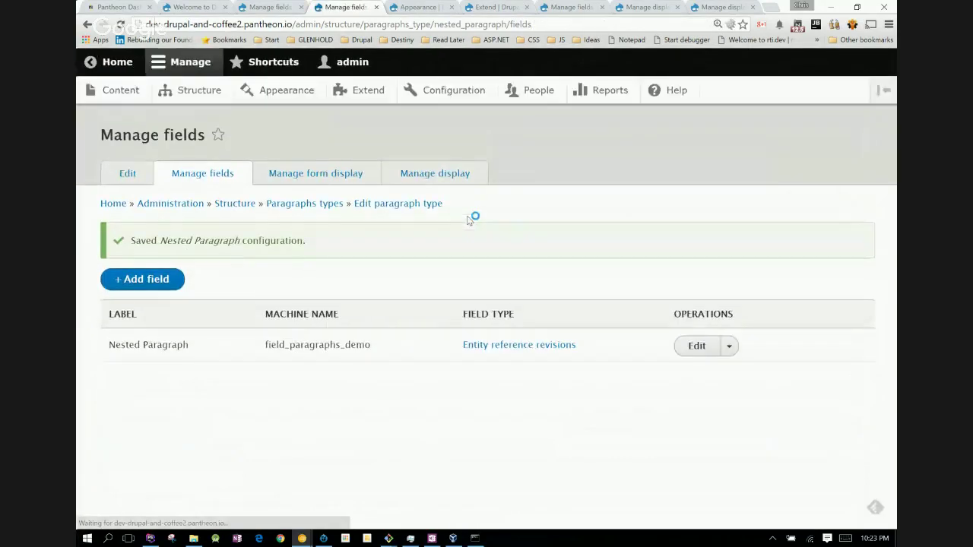
- Go to the site's content overview and open the "Welcome to the Paragraphs Demo module!" article in a new browser tab
{"action": "left_click", "coordinate": [124, 95]}
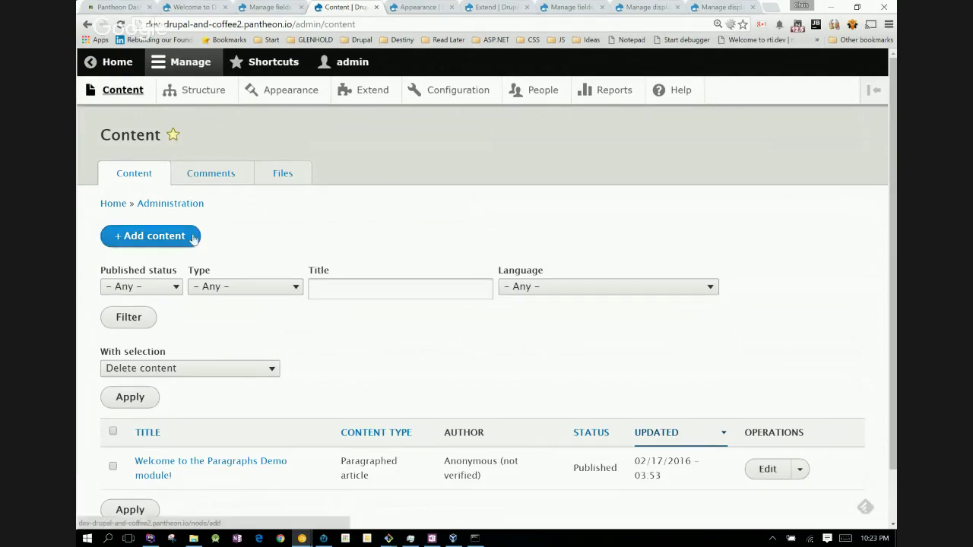
{"action": "scroll", "coordinate": [199, 229], "scroll_direction": "down", "scroll_amount": 1}
{"action": "scroll", "coordinate": [486, 304], "scroll_direction": "down", "scroll_amount": 1}
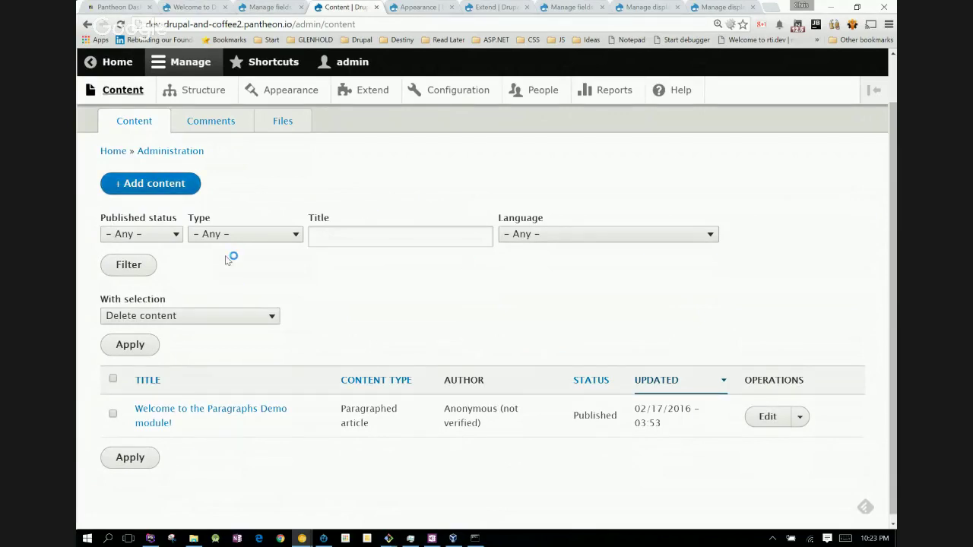
{"action": "middle_click", "coordinate": [221, 416]}
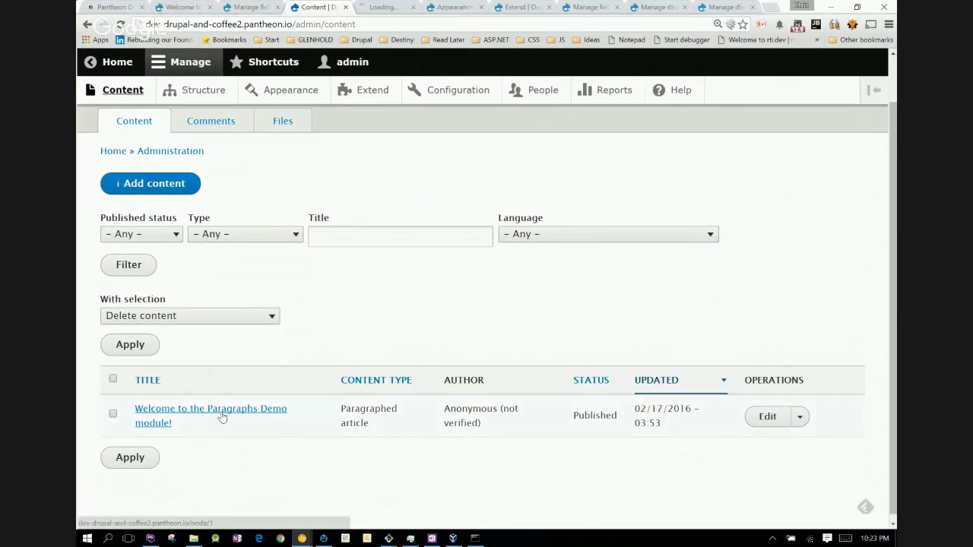
- Start a new Paragraphed article and title it "Test Content"
{"action": "left_click", "coordinate": [168, 189]}
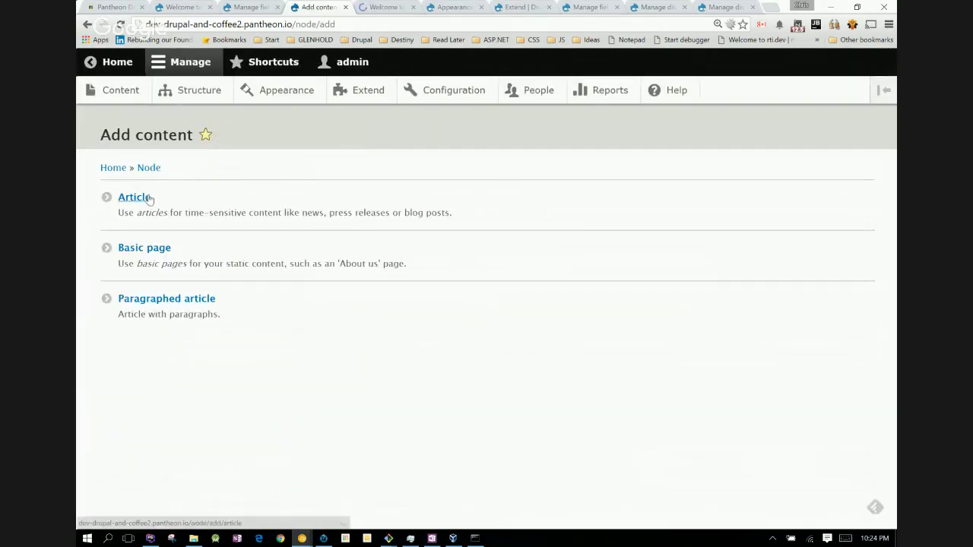
{"action": "left_click", "coordinate": [177, 300]}
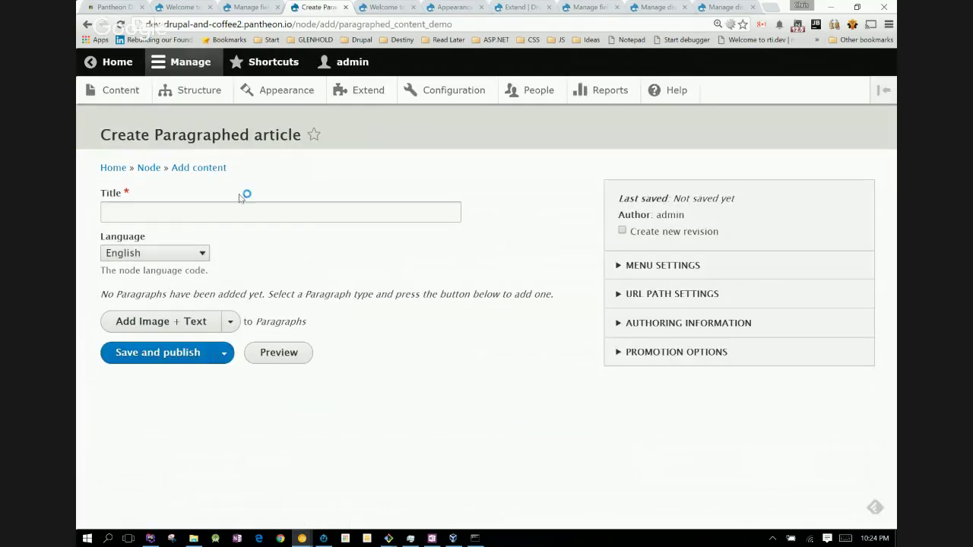
{"action": "left_click", "coordinate": [236, 209]}
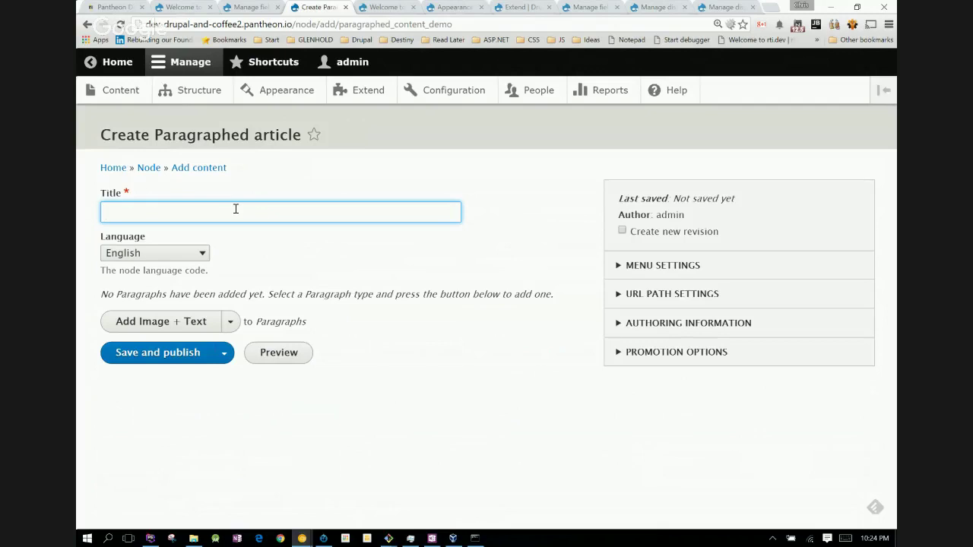
{"action": "type", "text": "Test Content"}
- Add an Image + Text paragraph and upload 99233806-bringing-home-new-cat-632x475.jpg from the Personal pictures folder as its image
{"action": "left_click", "coordinate": [231, 322]}
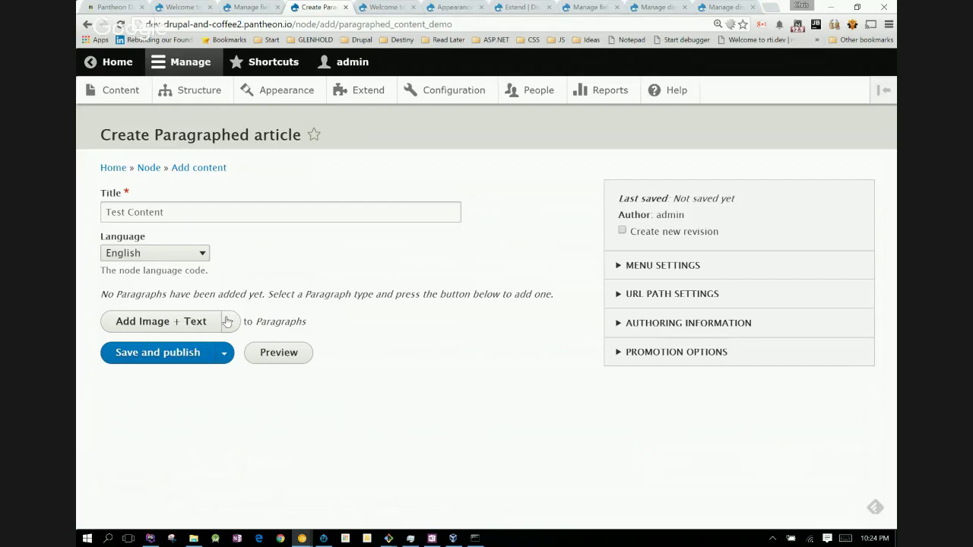
{"action": "left_click", "coordinate": [227, 322]}
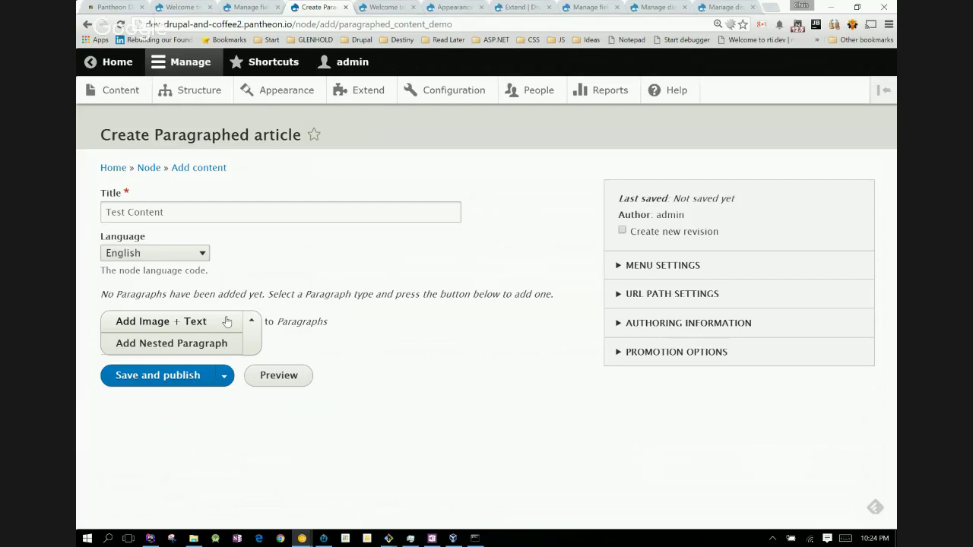
{"action": "left_click", "coordinate": [208, 321]}
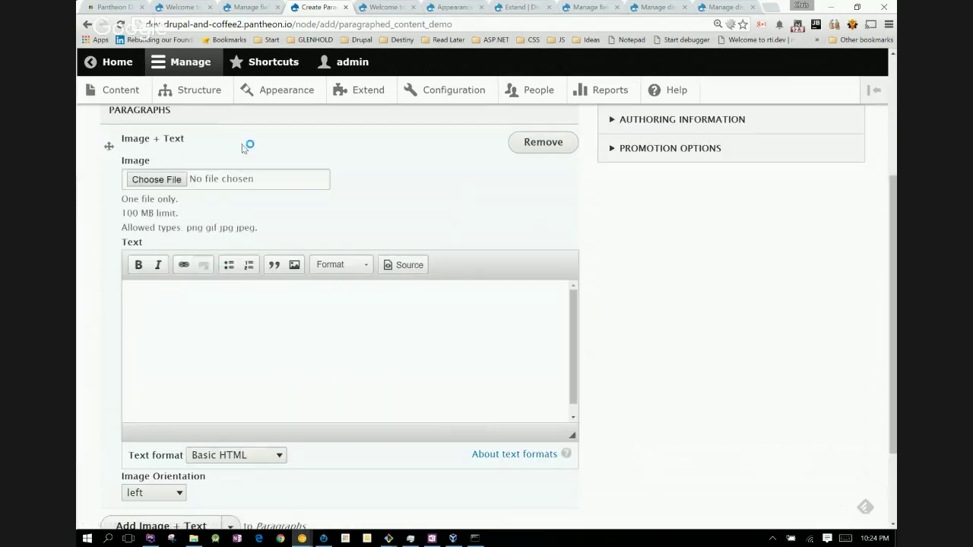
{"action": "left_click", "coordinate": [162, 180]}
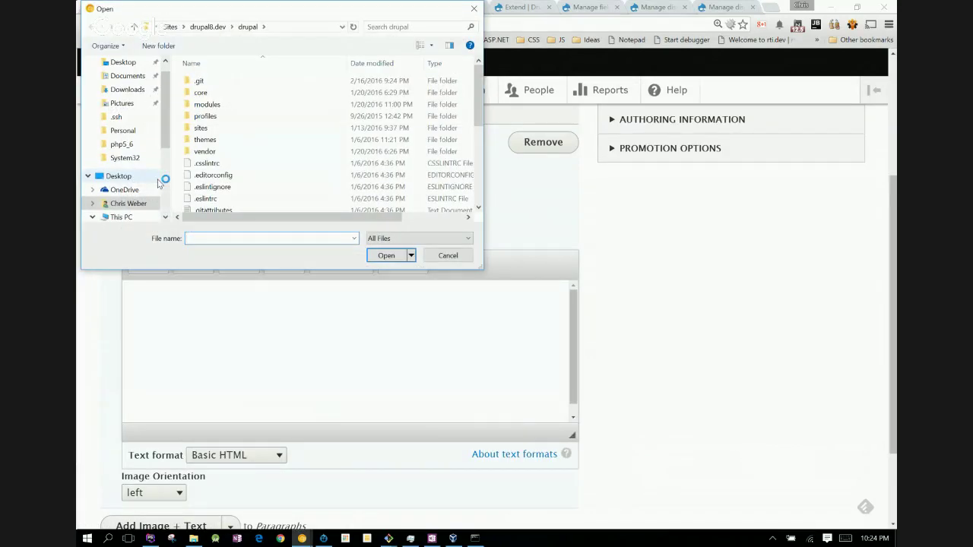
{"action": "left_click", "coordinate": [122, 102]}
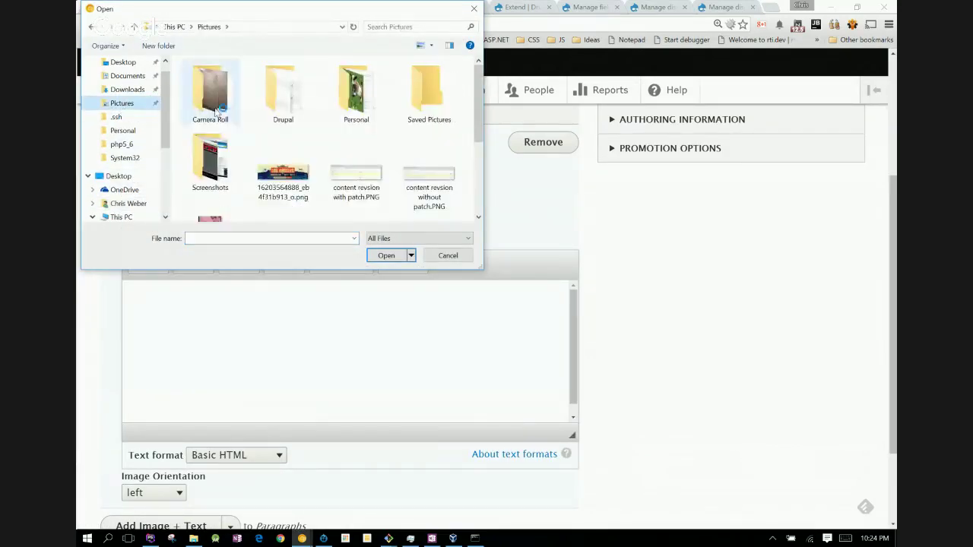
{"action": "double_click", "coordinate": [348, 98]}
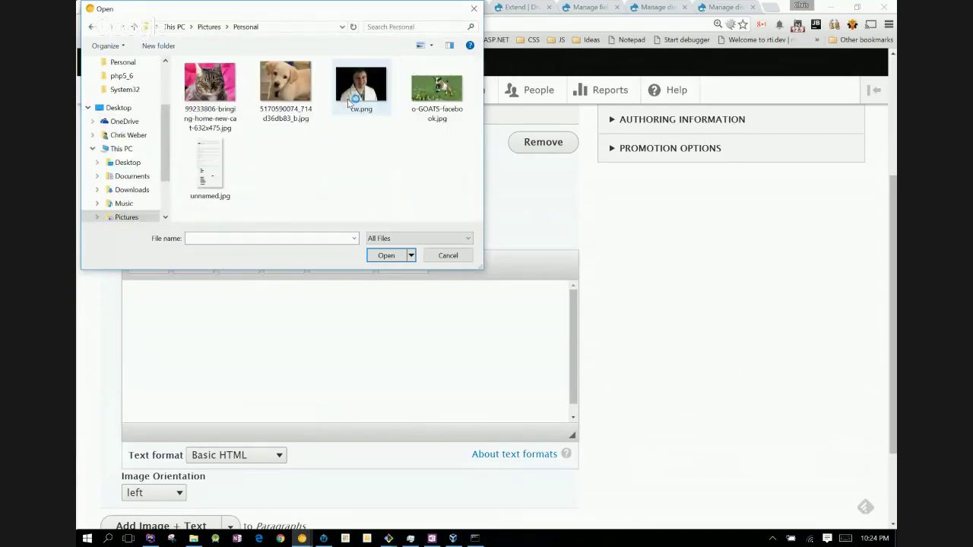
{"action": "left_click", "coordinate": [227, 97]}
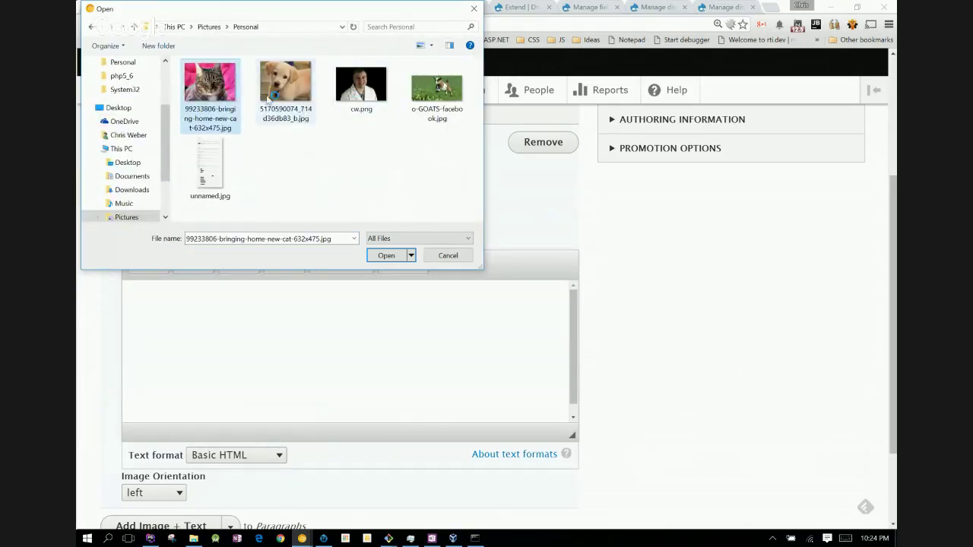
{"action": "left_click", "coordinate": [396, 256]}
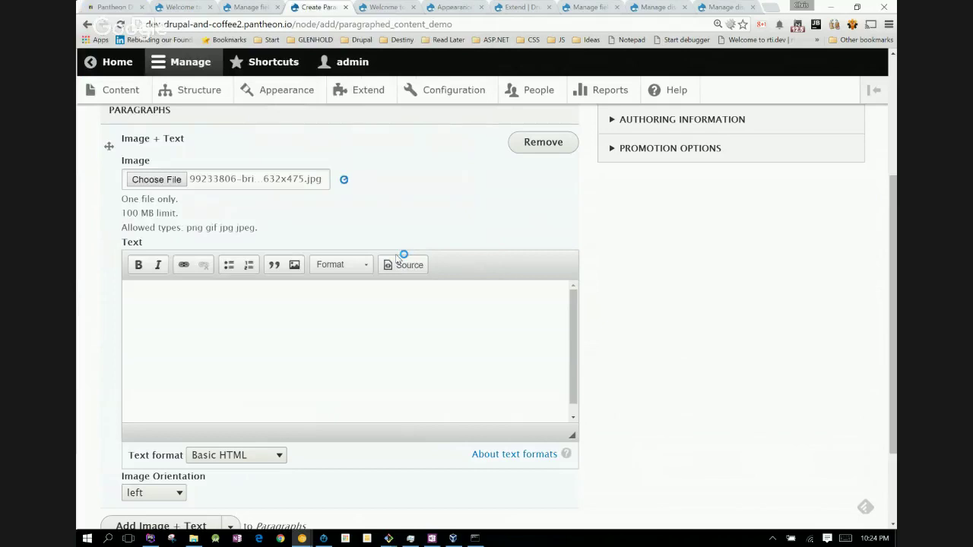
- Enter "This is some text that should be to the left" as the text of the Image + Text paragraph
{"action": "left_click", "coordinate": [314, 328]}
{"action": "type", "text": "Th"}
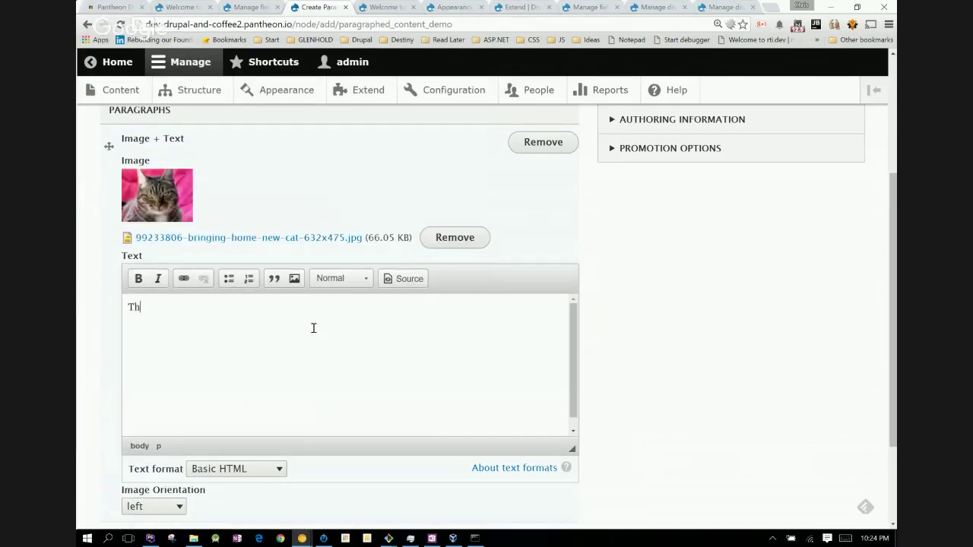
{"action": "type", "text": "is is some text that sh"}
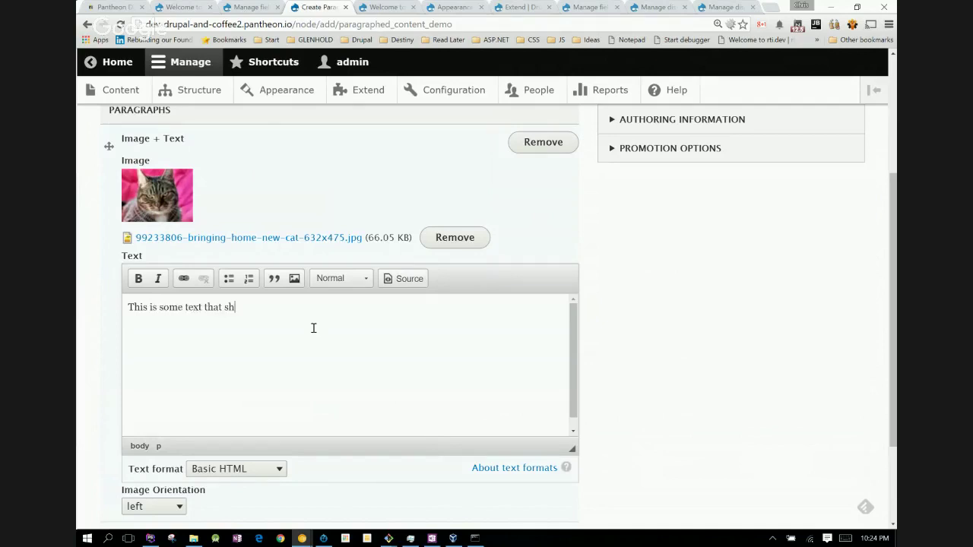
{"action": "type", "text": "ould be to the left"}
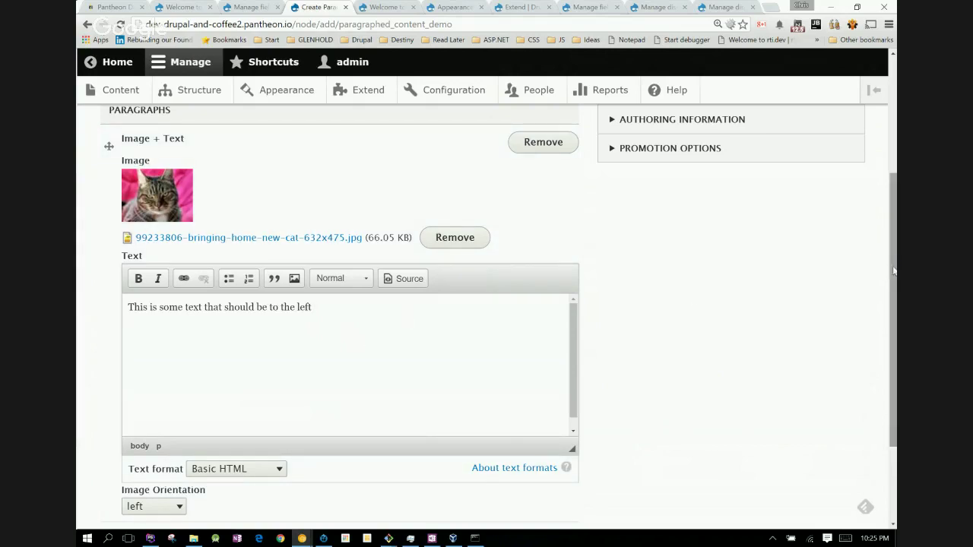
- Save and publish the Test Content article, and review how its image, text and image orientation are rendered
{"action": "left_click_drag", "start_coordinate": [892, 270], "coordinate": [892, 363]}
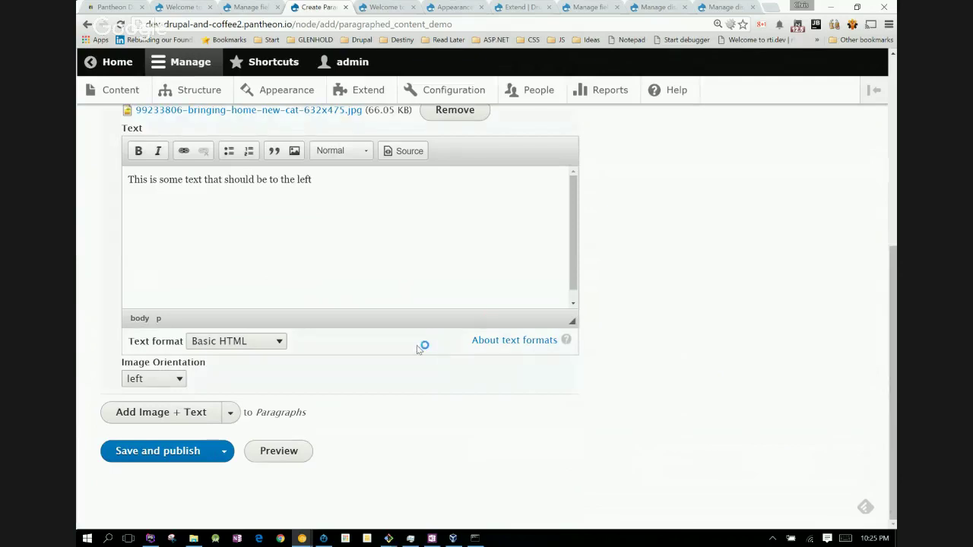
{"action": "left_click", "coordinate": [175, 460]}
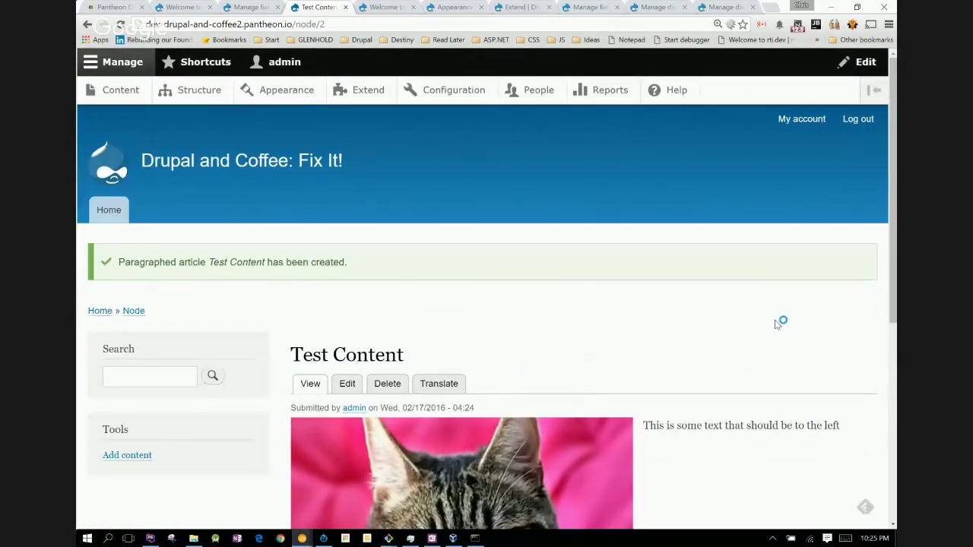
{"action": "scroll", "coordinate": [777, 323], "scroll_direction": "down", "scroll_amount": 1}
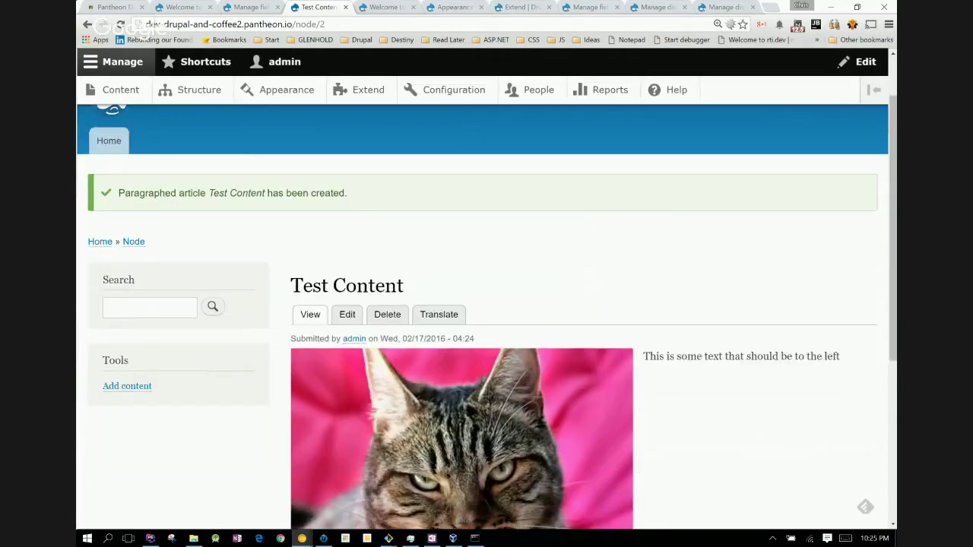
{"action": "scroll", "coordinate": [483, 304], "scroll_direction": "down", "scroll_amount": 3}
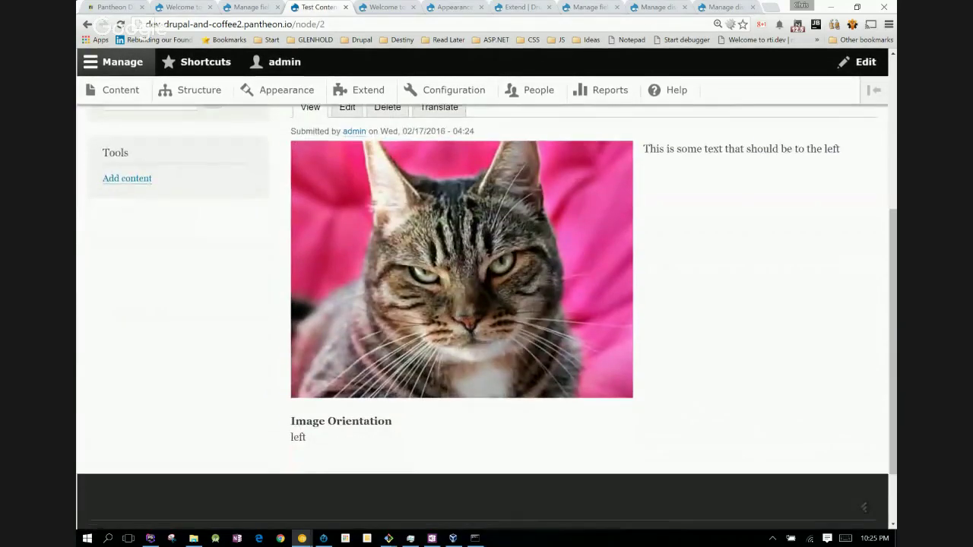
{"action": "scroll", "coordinate": [486, 304], "scroll_direction": "up", "scroll_amount": 1}
{"action": "scroll", "coordinate": [487, 304], "scroll_direction": "down", "scroll_amount": 1}
{"action": "scroll", "coordinate": [486, 304], "scroll_direction": "up", "scroll_amount": 1}
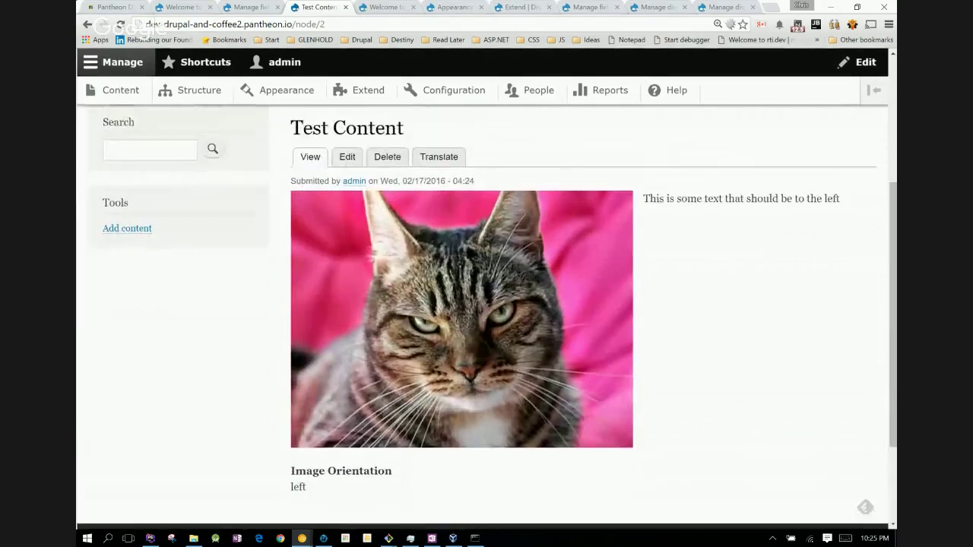
- Review the published Test Content page, and look over the Paragraphs Demo welcome article and close it
{"action": "scroll", "coordinate": [486, 304], "scroll_direction": "up", "scroll_amount": 1}
{"action": "scroll", "coordinate": [487, 304], "scroll_direction": "up", "scroll_amount": 1}
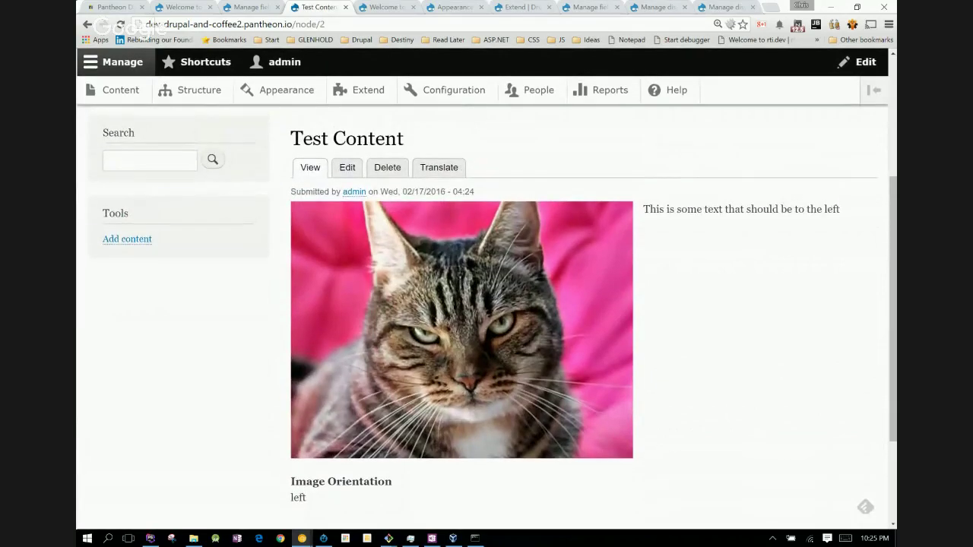
{"action": "scroll", "coordinate": [486, 304], "scroll_direction": "down", "scroll_amount": 1}
{"action": "scroll", "coordinate": [487, 304], "scroll_direction": "up", "scroll_amount": 1}
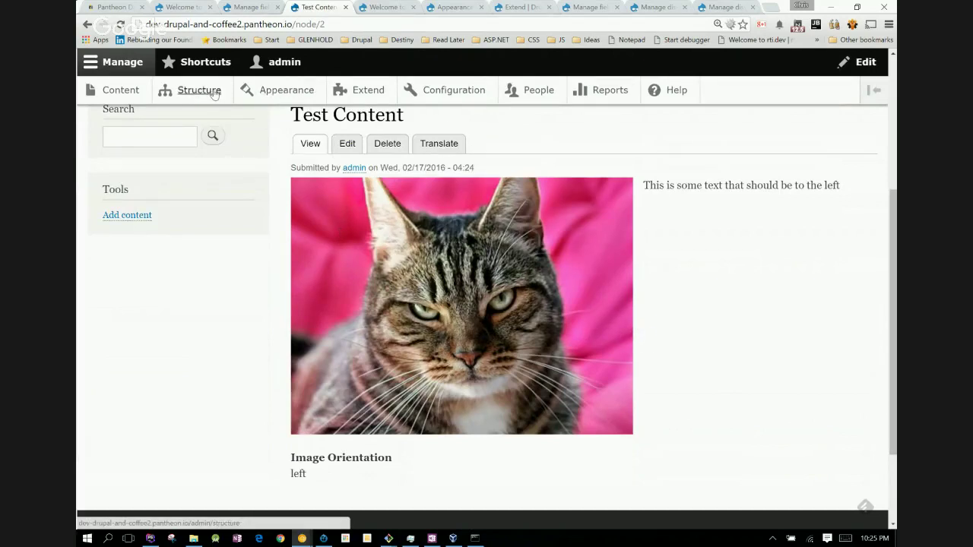
{"action": "left_click", "coordinate": [370, 7]}
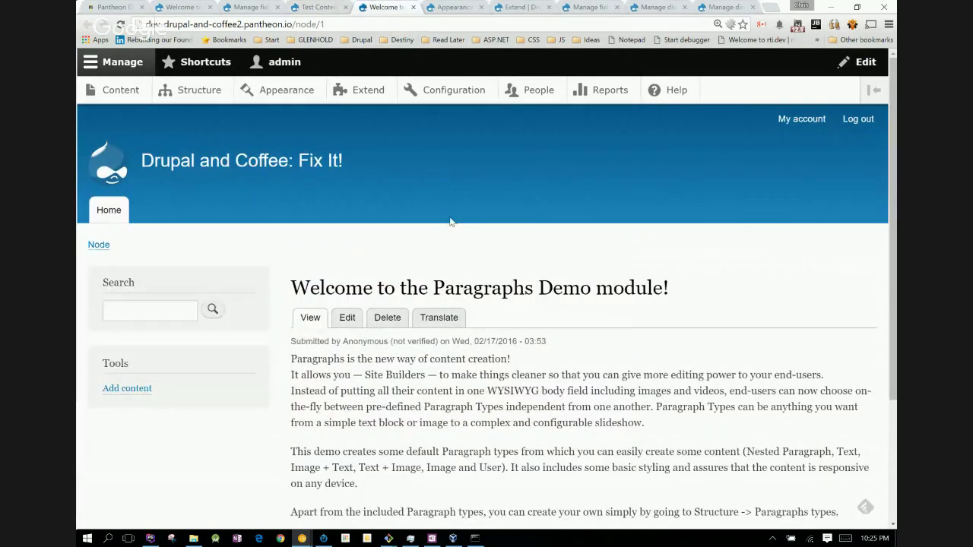
{"action": "scroll", "coordinate": [450, 211], "scroll_direction": "down", "scroll_amount": 3}
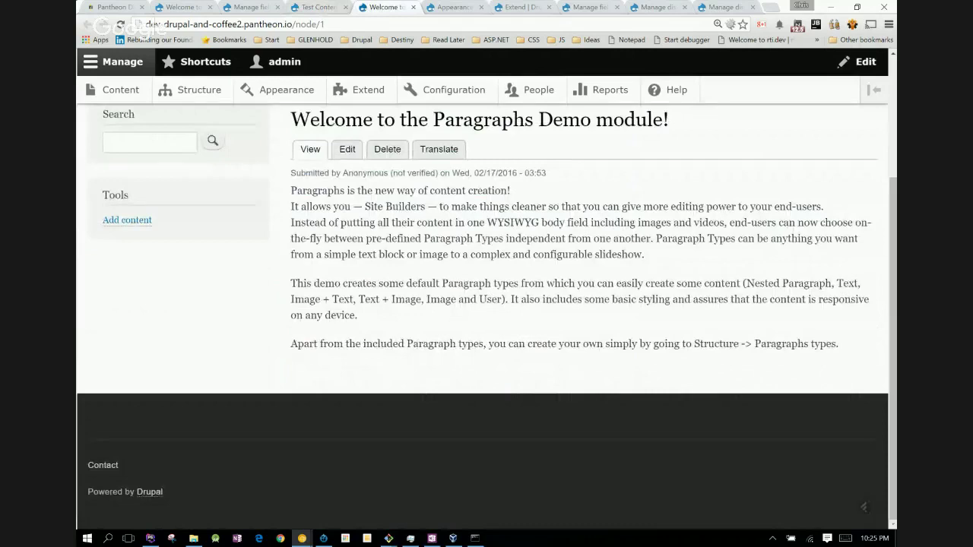
{"action": "scroll", "coordinate": [486, 318], "scroll_direction": "up", "scroll_amount": 1}
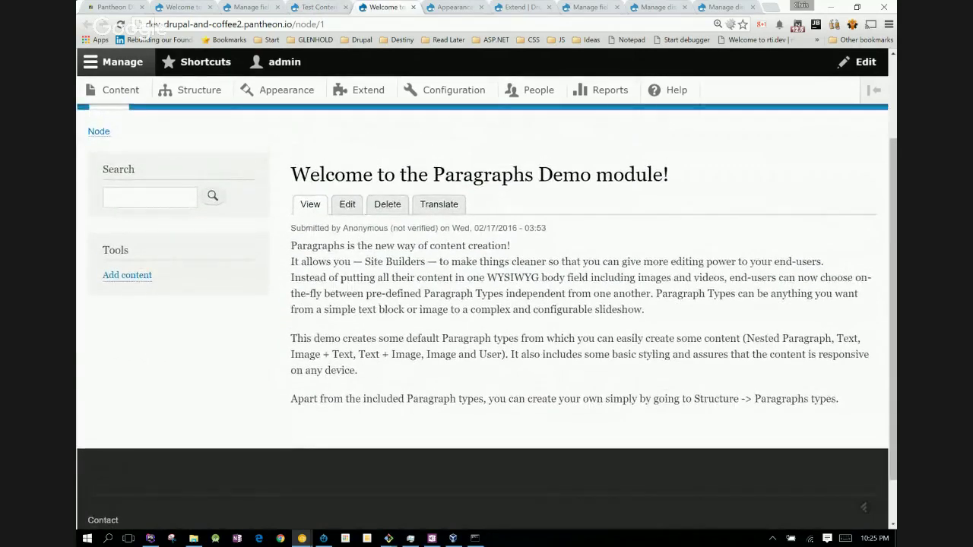
{"action": "scroll", "coordinate": [487, 304], "scroll_direction": "down", "scroll_amount": 1}
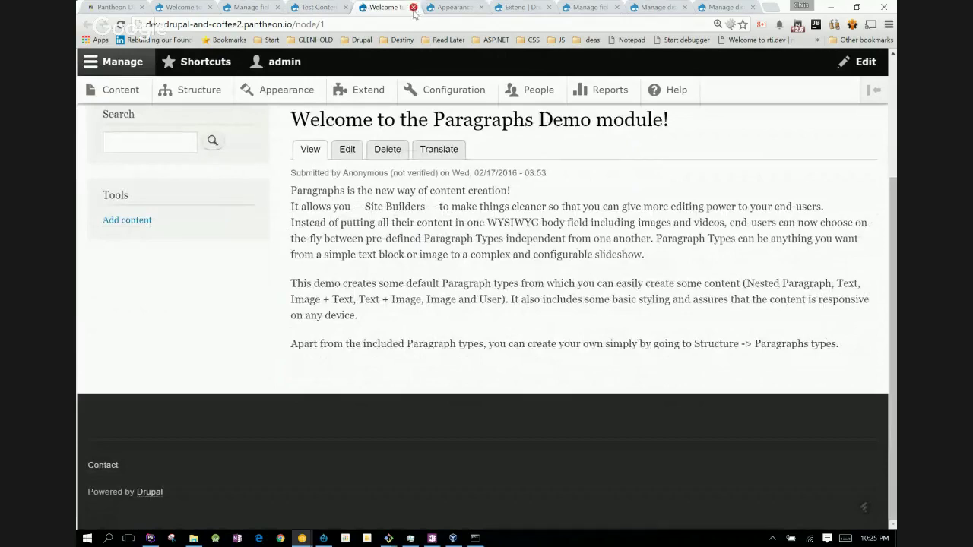
{"action": "left_click", "coordinate": [414, 8]}
- Hide both the label and the format of Image Orientation in the Image + Text paragraph type's display, and save
{"action": "left_click", "coordinate": [388, 7]}
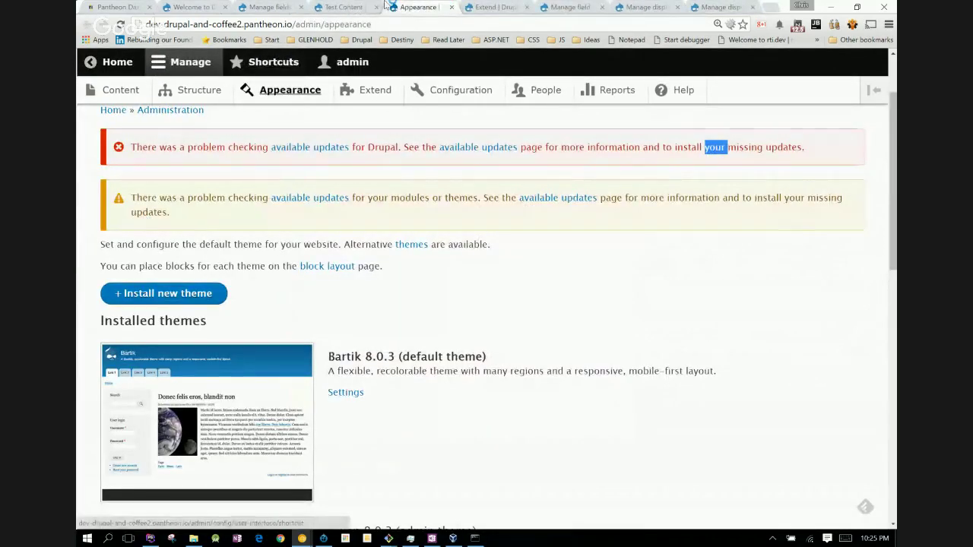
{"action": "left_click", "coordinate": [345, 6]}
{"action": "left_click", "coordinate": [269, 6]}
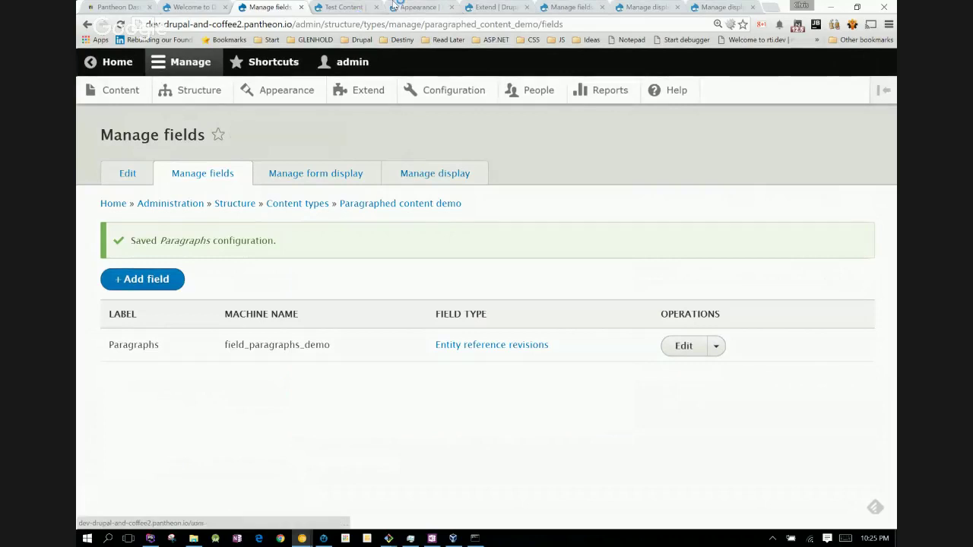
{"action": "left_click", "coordinate": [566, 7]}
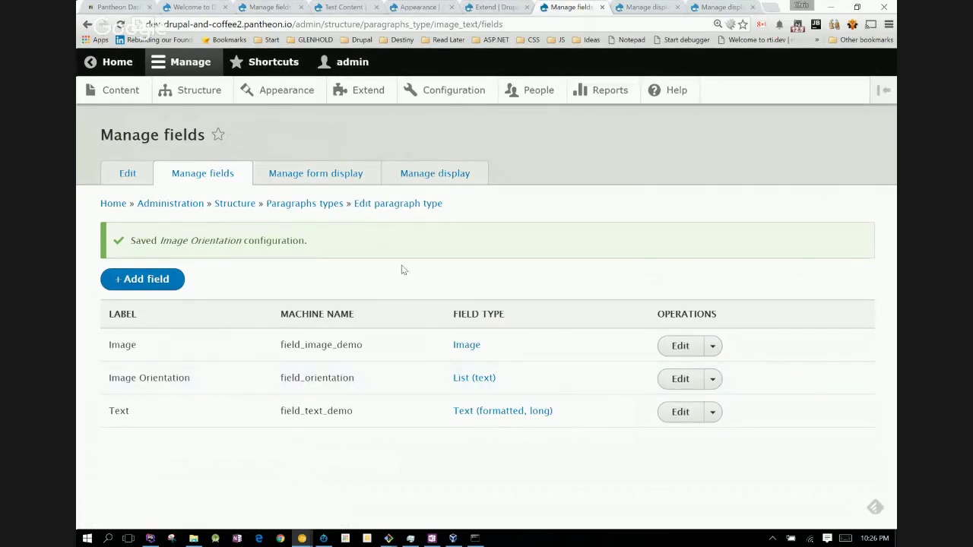
{"action": "left_click", "coordinate": [415, 177]}
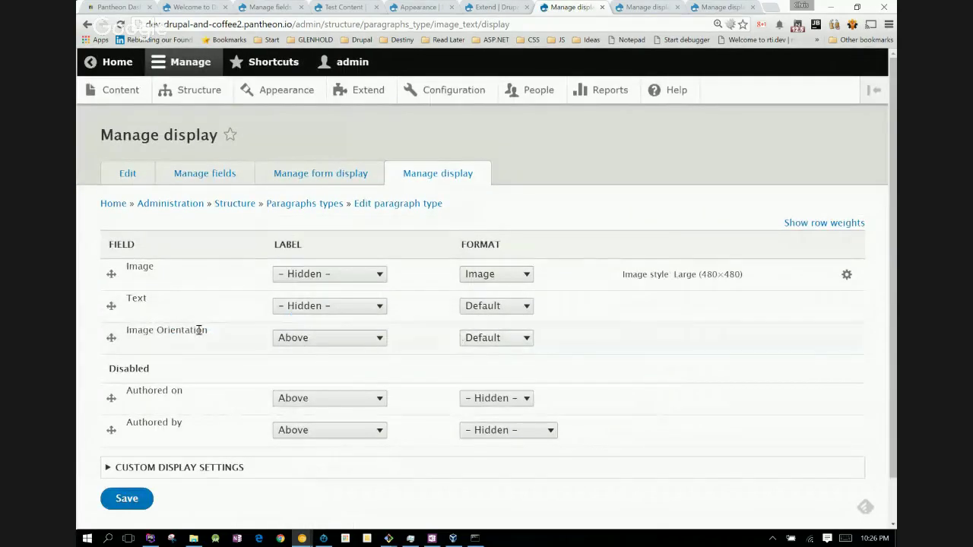
{"action": "left_click", "coordinate": [331, 339]}
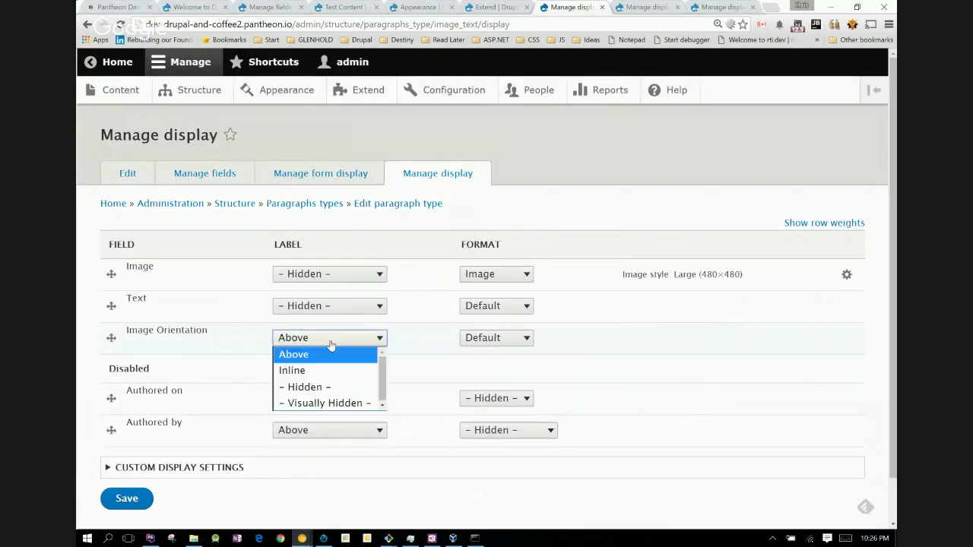
{"action": "left_click", "coordinate": [322, 387]}
{"action": "left_click", "coordinate": [483, 341]}
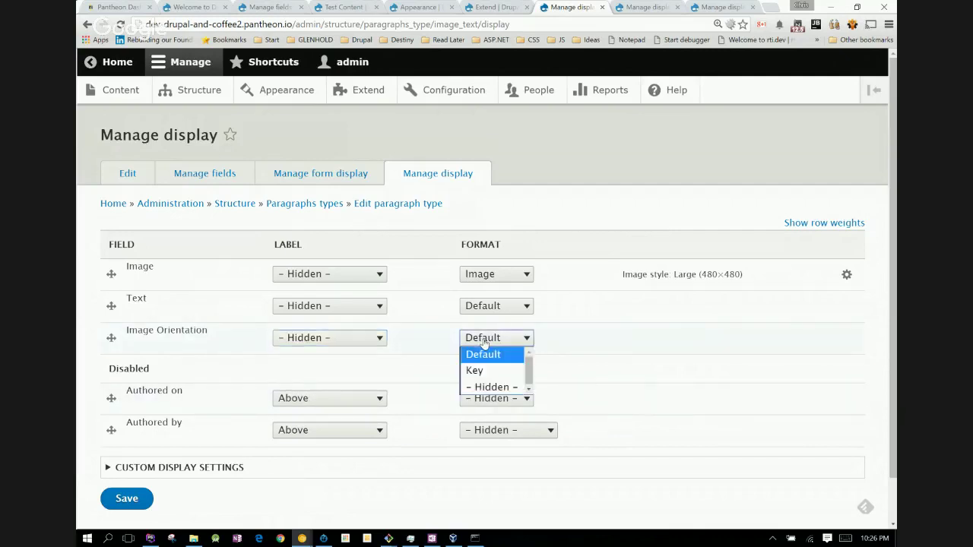
{"action": "left_click", "coordinate": [487, 386]}
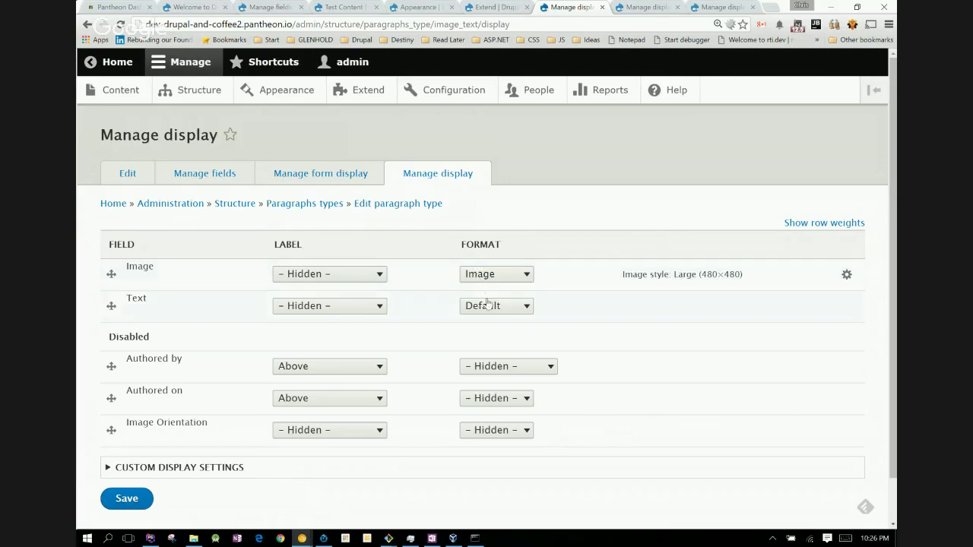
{"action": "left_click", "coordinate": [127, 499]}
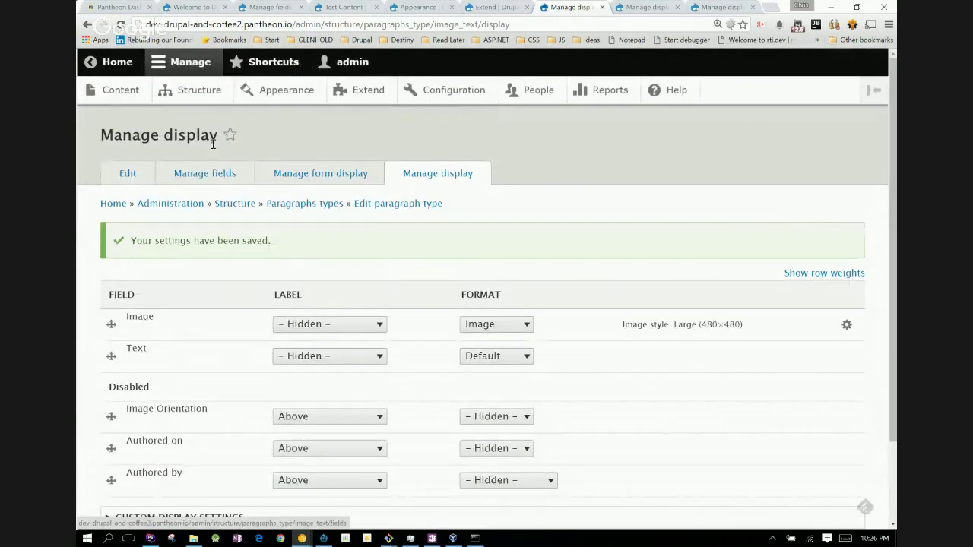
- Add a new Text (plain) field labelled "Heading" to the Image + Text paragraph type
{"action": "left_click", "coordinate": [207, 174]}
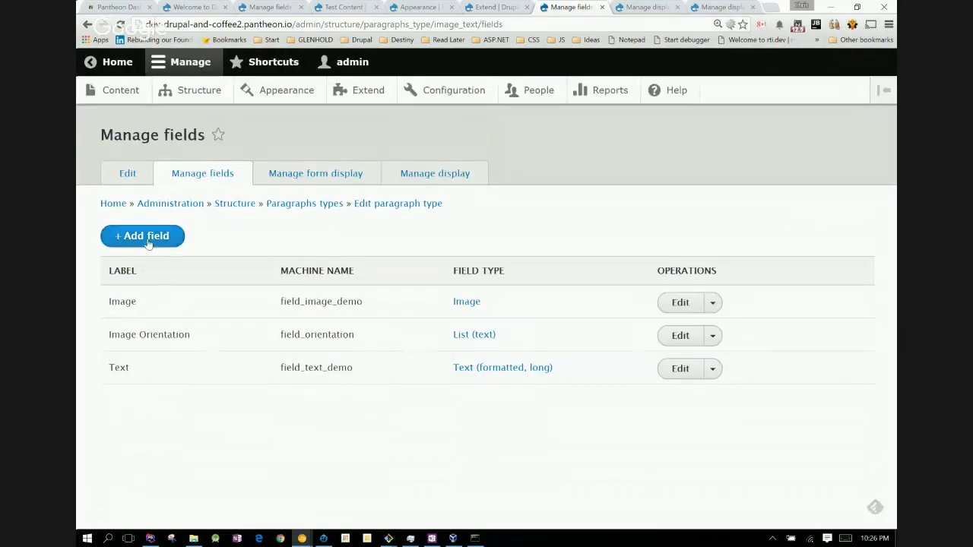
{"action": "left_click", "coordinate": [148, 242]}
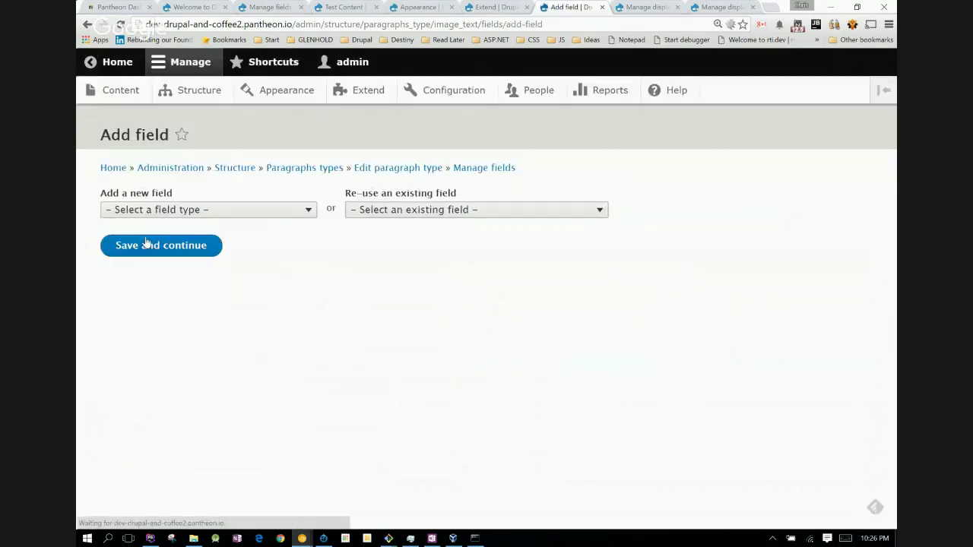
{"action": "left_click", "coordinate": [163, 214]}
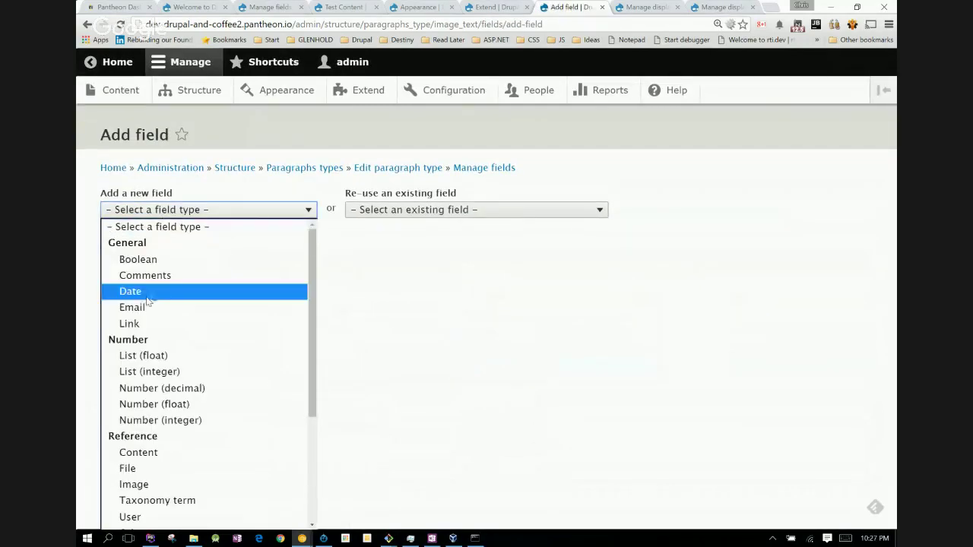
{"action": "left_click_drag", "start_coordinate": [311, 280], "coordinate": [305, 419]}
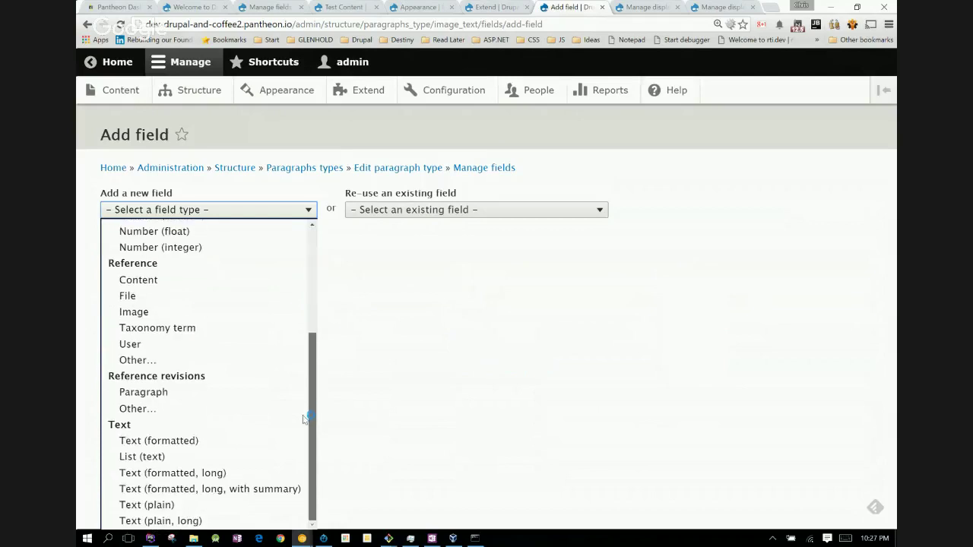
{"action": "left_click", "coordinate": [192, 506]}
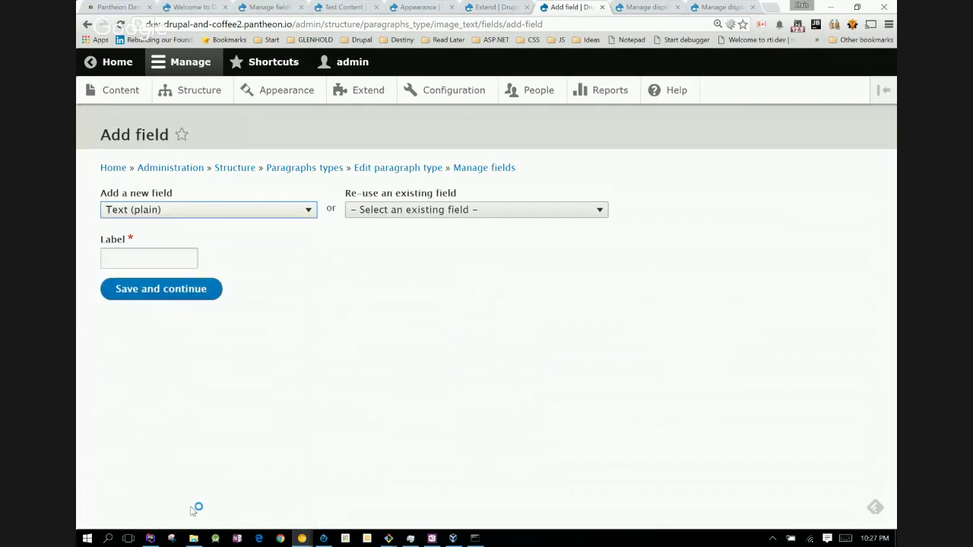
{"action": "left_click", "coordinate": [187, 214]}
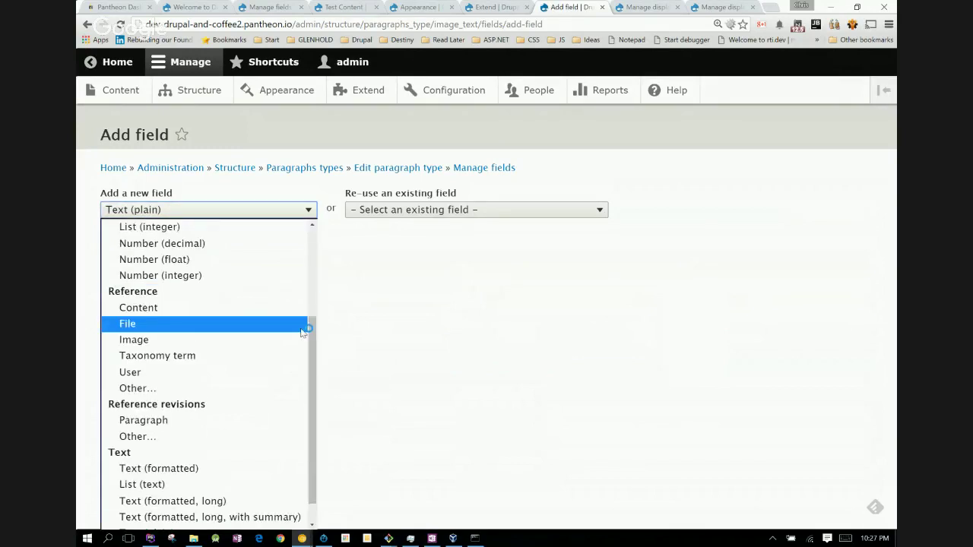
{"action": "left_click_drag", "start_coordinate": [312, 323], "coordinate": [310, 374]}
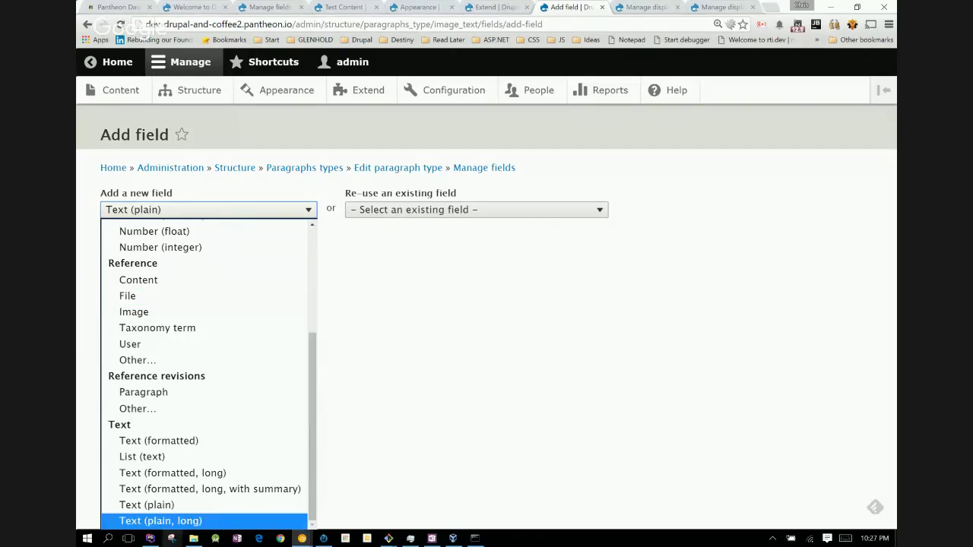
{"action": "left_click", "coordinate": [166, 512]}
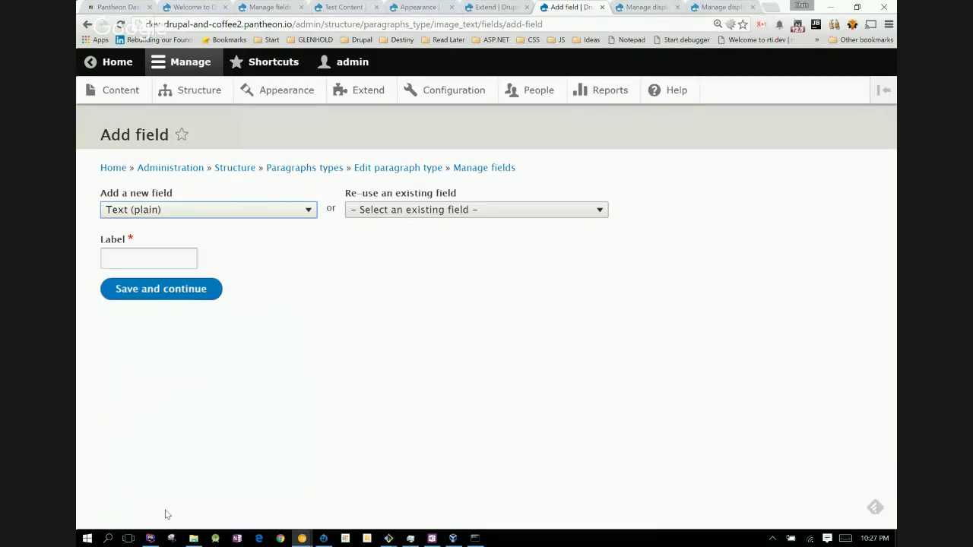
{"action": "left_click", "coordinate": [153, 259]}
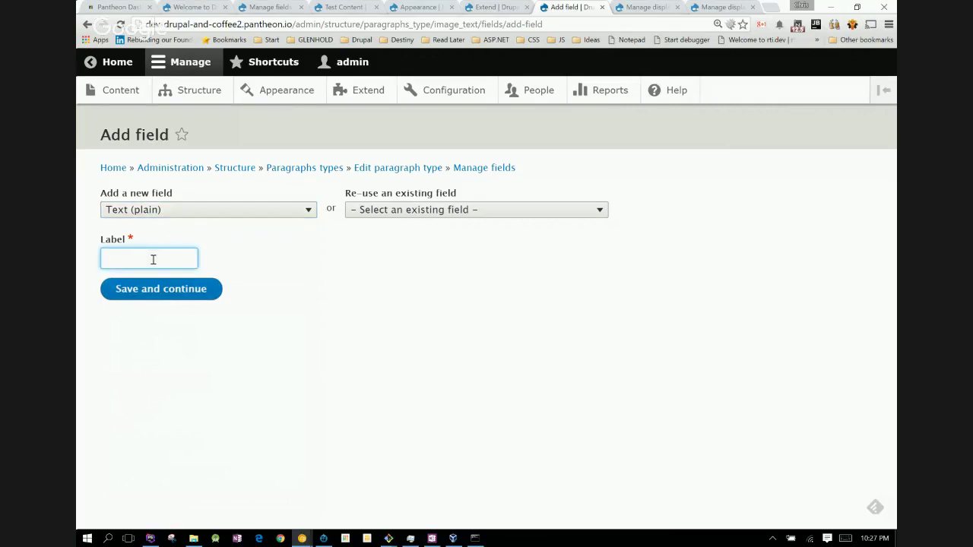
{"action": "type", "text": "Head"}
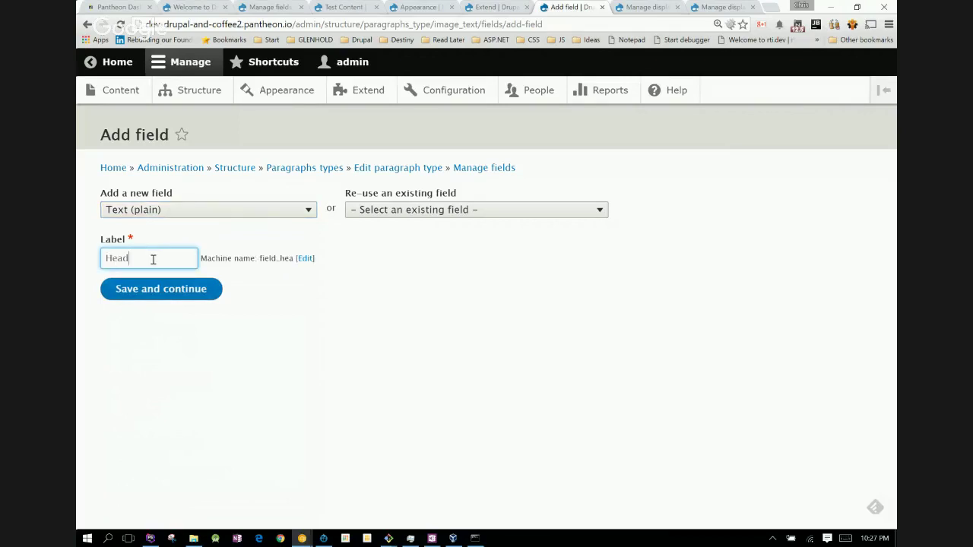
{"action": "type", "text": "ing"}
{"action": "left_click", "coordinate": [213, 290]}
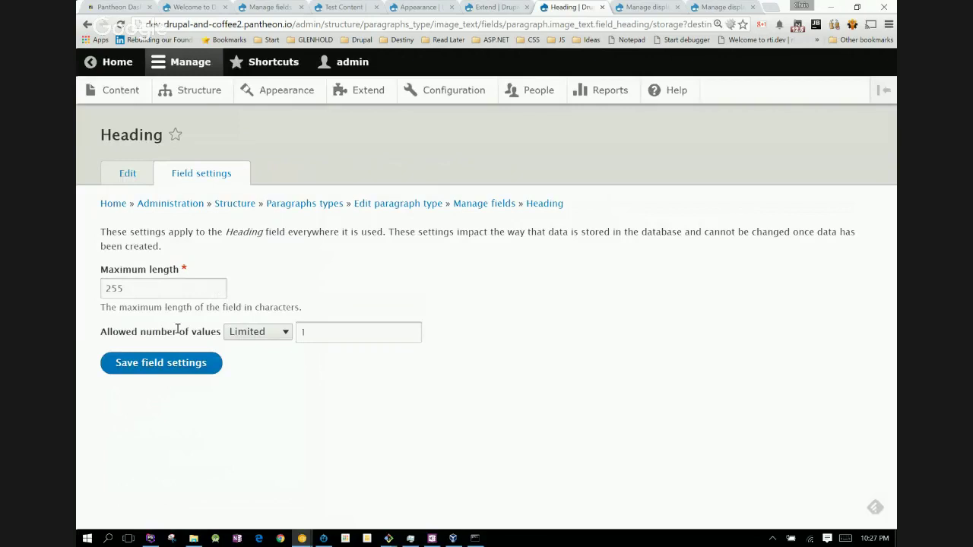
- Accept the Heading field's default storage settings, make it a required field and save its settings
{"action": "left_click", "coordinate": [173, 362]}
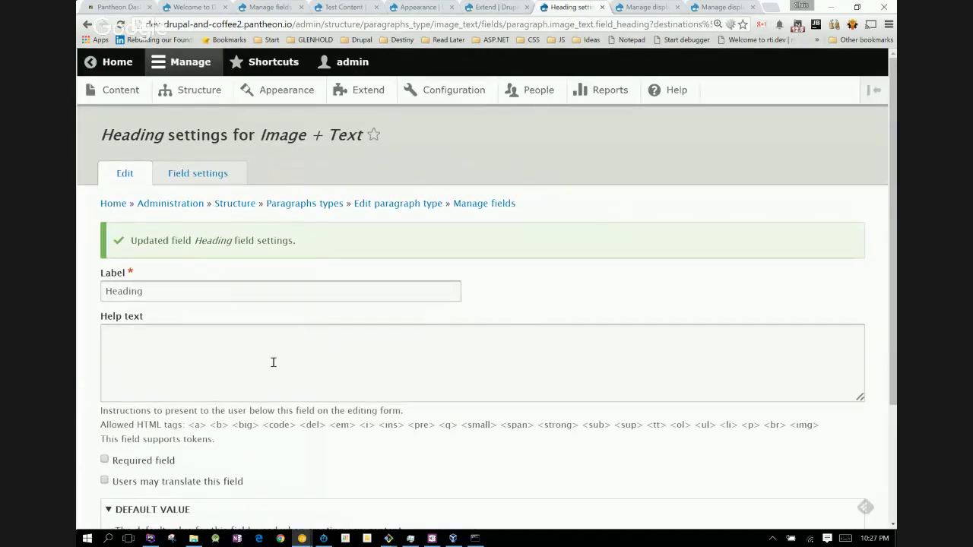
{"action": "left_click", "coordinate": [104, 460]}
{"action": "left_click_drag", "start_coordinate": [892, 202], "coordinate": [879, 344]}
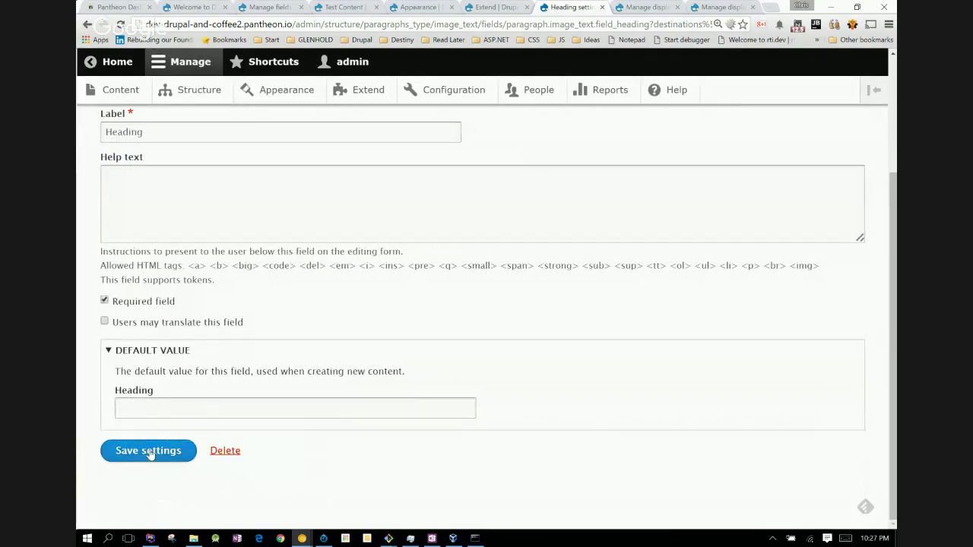
{"action": "left_click", "coordinate": [149, 452]}
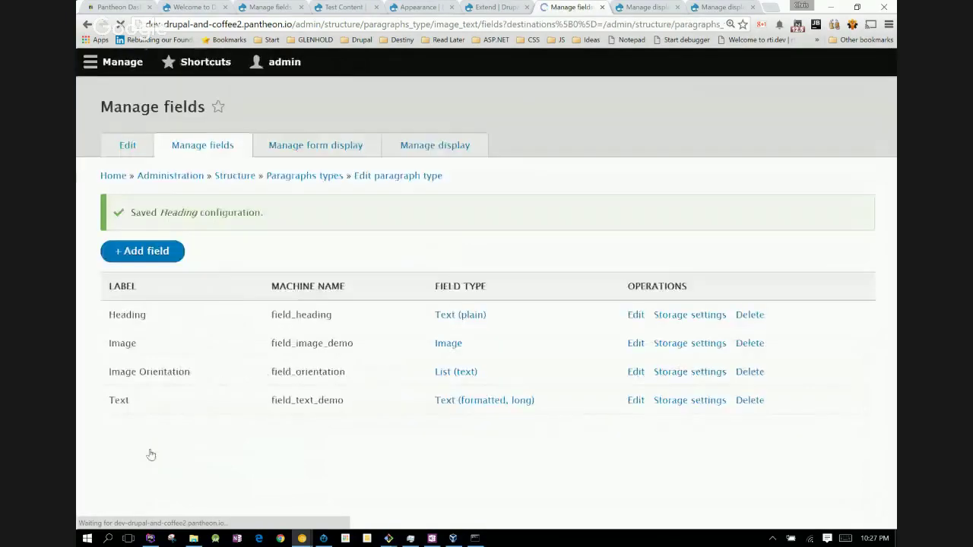
- In the Image + Text form display, move Image Orientation directly below Image and Heading directly above Text
{"action": "left_click", "coordinate": [337, 172]}
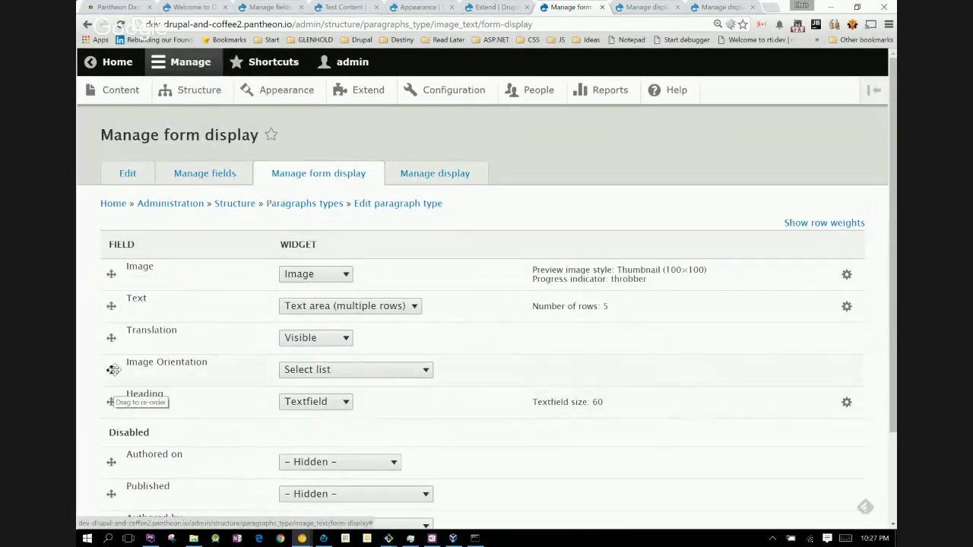
{"action": "left_click_drag", "start_coordinate": [113, 370], "coordinate": [115, 314]}
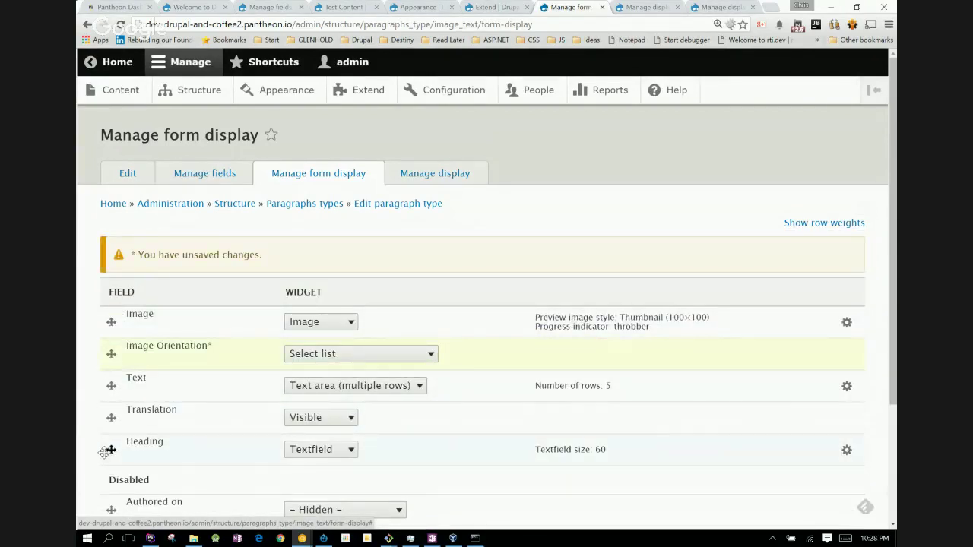
{"action": "left_click_drag", "start_coordinate": [108, 452], "coordinate": [120, 388]}
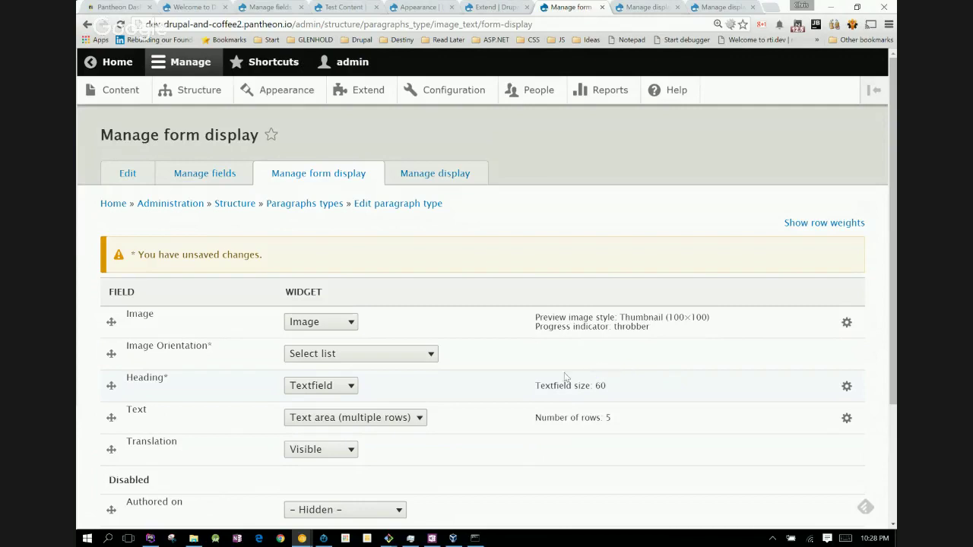
- Set the Image Orientation widget to Check boxes/radio buttons and save the form display
{"action": "left_click", "coordinate": [430, 360]}
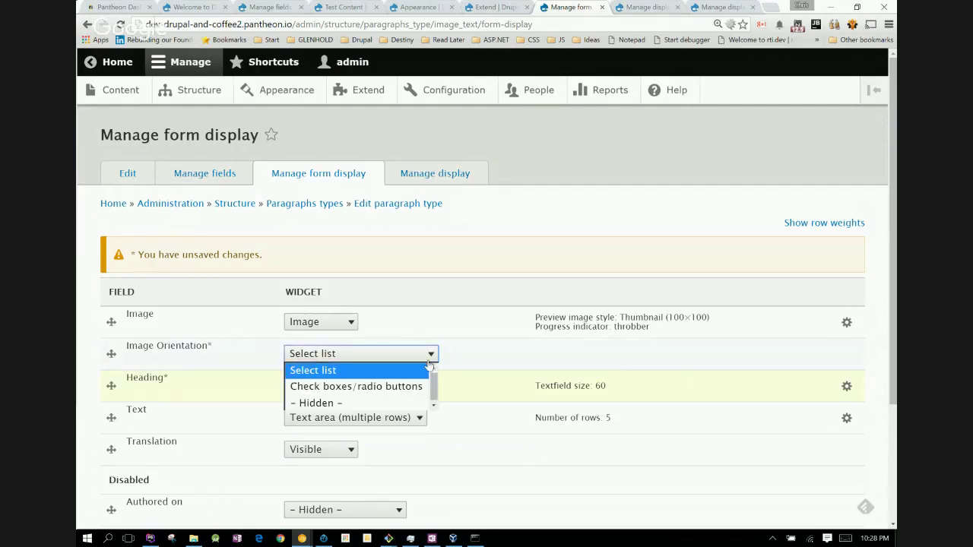
{"action": "left_click", "coordinate": [389, 386]}
{"action": "scroll", "coordinate": [390, 386], "scroll_direction": "down", "scroll_amount": 2}
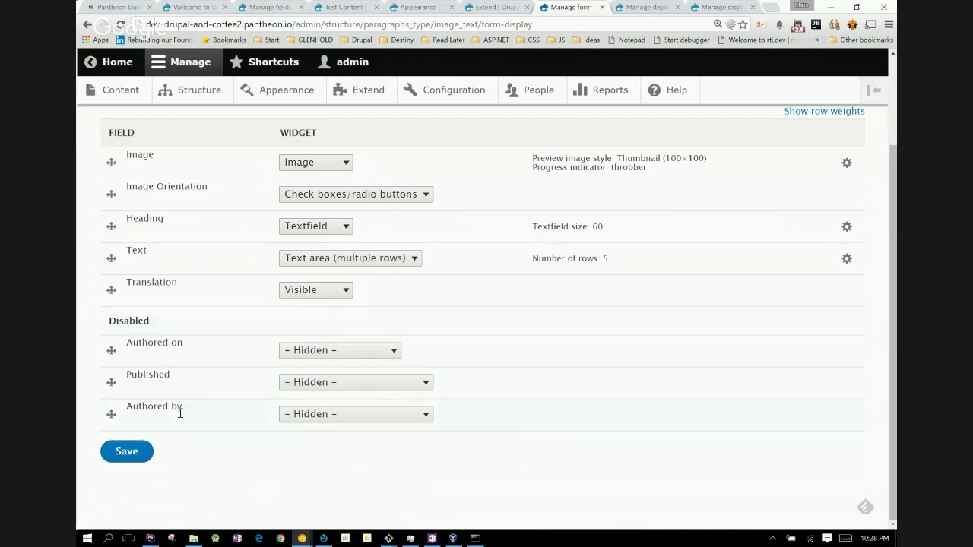
{"action": "left_click", "coordinate": [126, 452]}
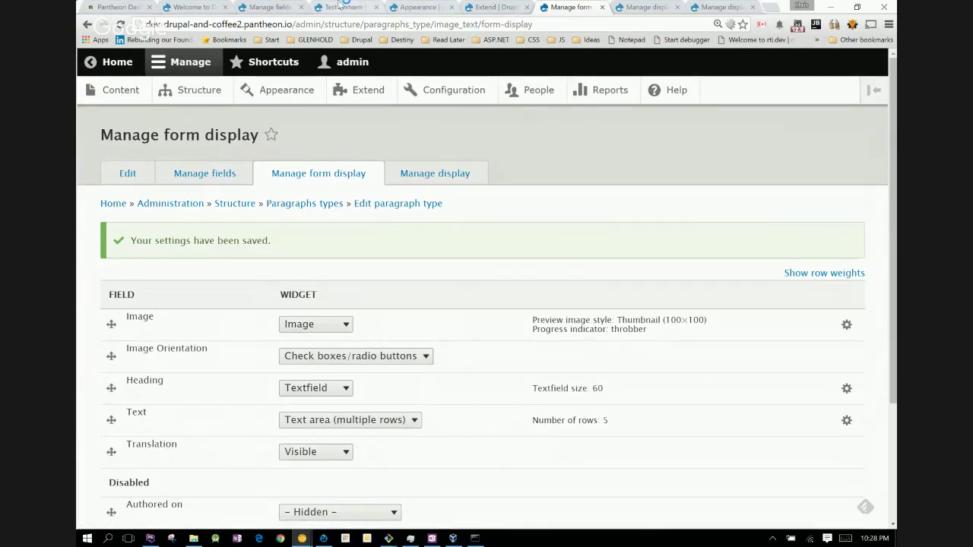
- Open the Test Content article for editing and examine the Image Orientation and Heading fields of its Image + Text paragraph
{"action": "left_click", "coordinate": [197, 7]}
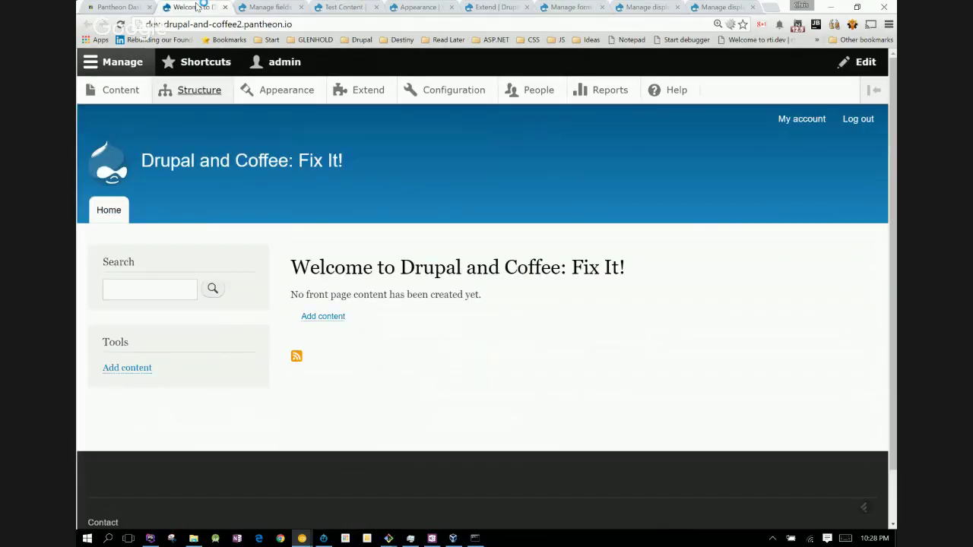
{"action": "left_click", "coordinate": [120, 24]}
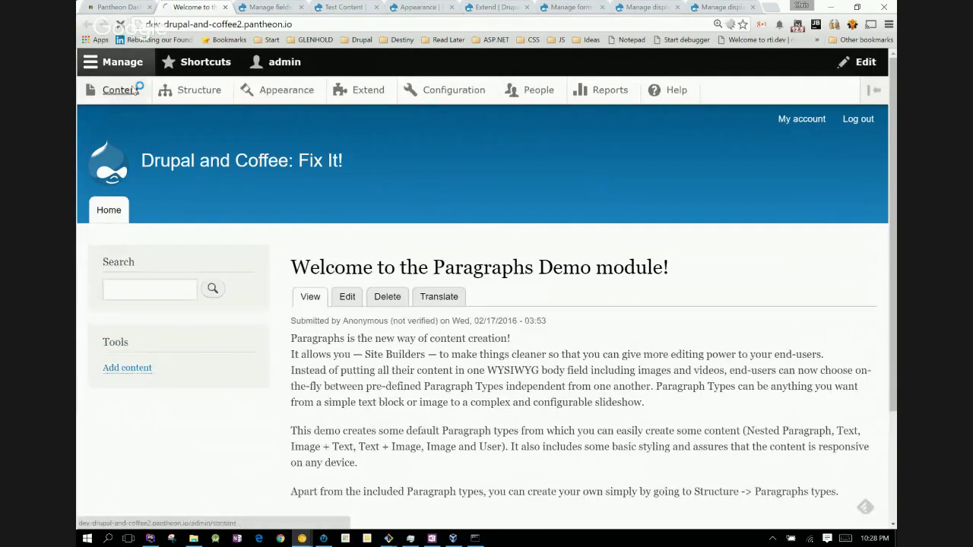
{"action": "left_click", "coordinate": [134, 91]}
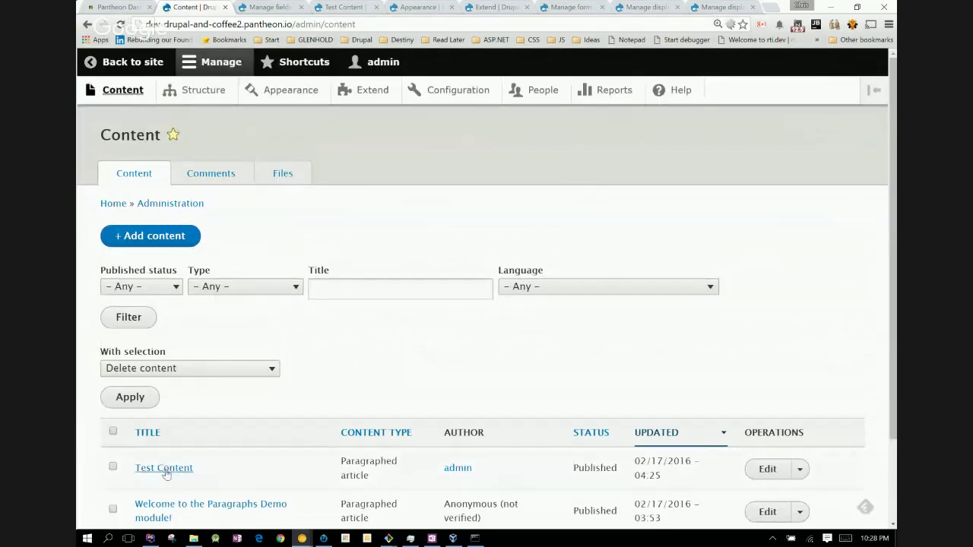
{"action": "left_click", "coordinate": [768, 470]}
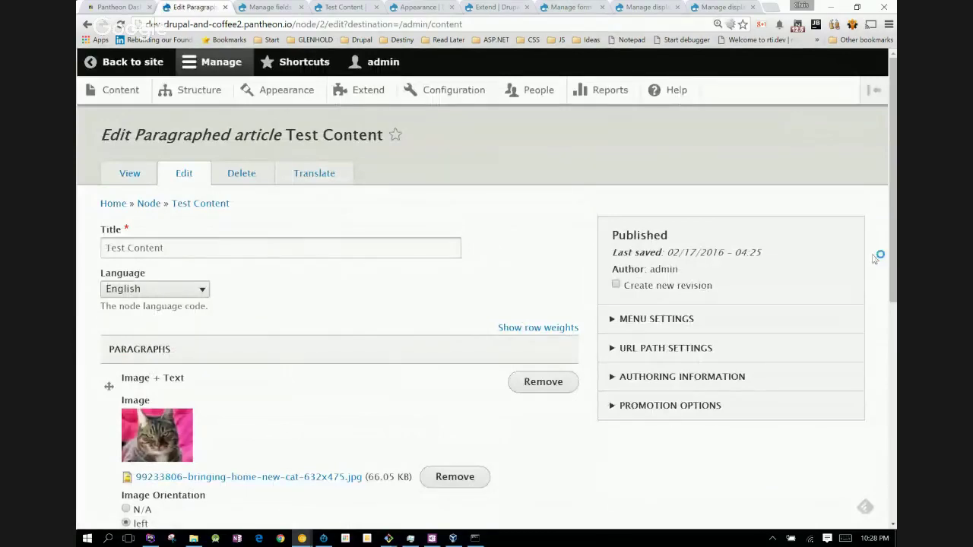
{"action": "left_click_drag", "start_coordinate": [888, 247], "coordinate": [882, 398]}
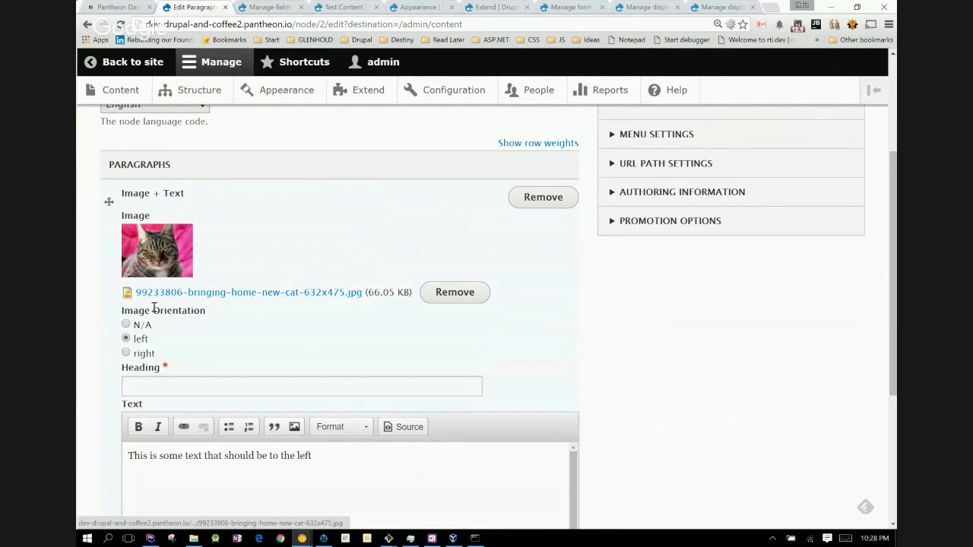
{"action": "left_click", "coordinate": [125, 338]}
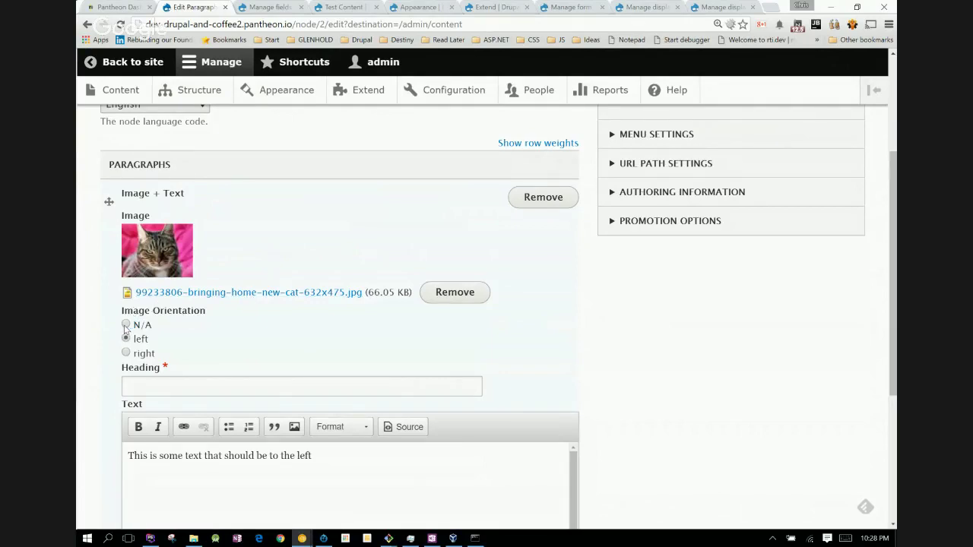
- Close the leftover browser tabs for the content type's fields, Appearance and Extend, returning to the Image + Text form display
{"action": "left_click", "coordinate": [271, 7]}
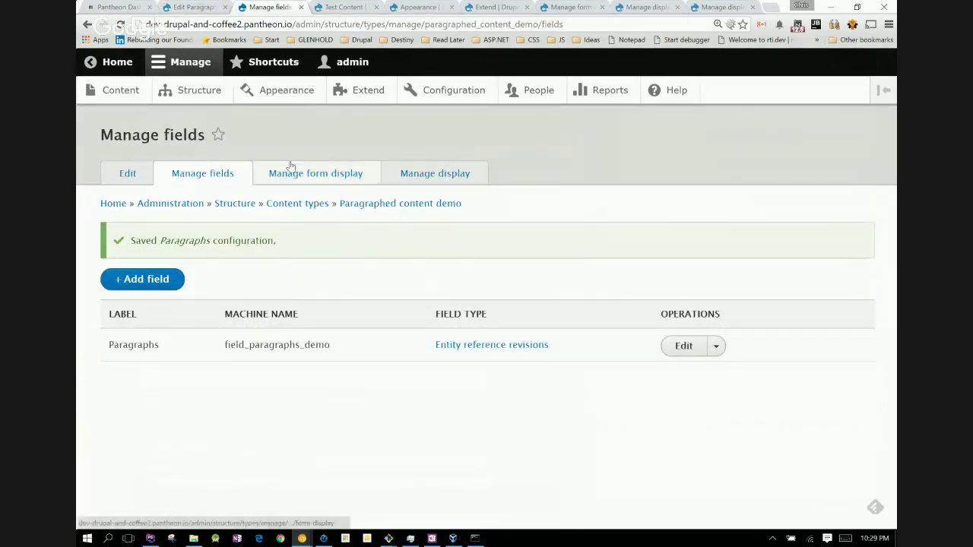
{"action": "left_click", "coordinate": [301, 7]}
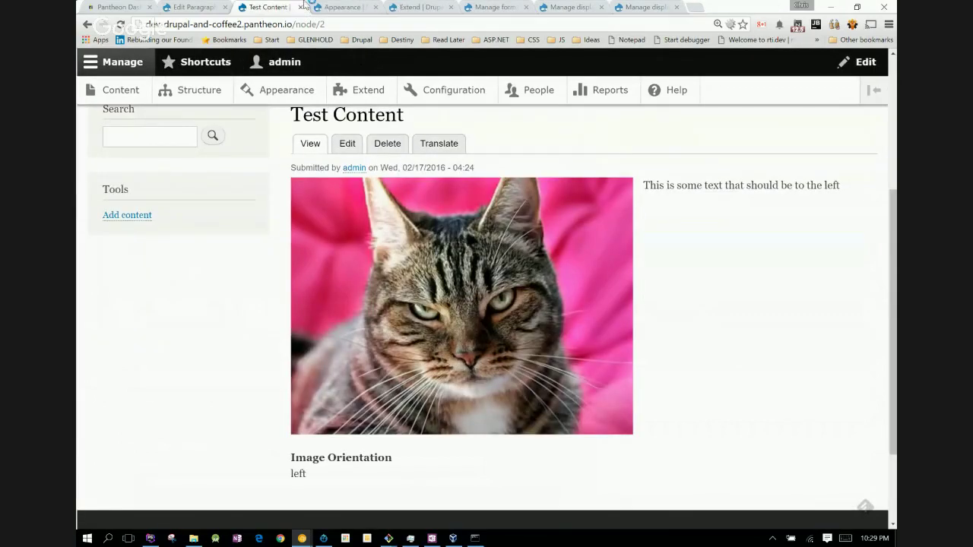
{"action": "left_click", "coordinate": [192, 7]}
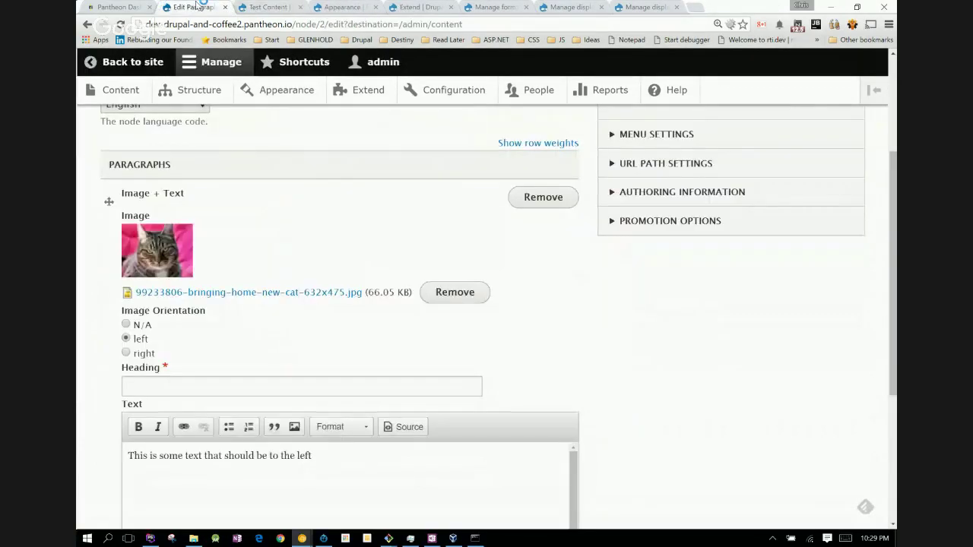
{"action": "left_click", "coordinate": [262, 7]}
{"action": "left_click", "coordinate": [321, 8]}
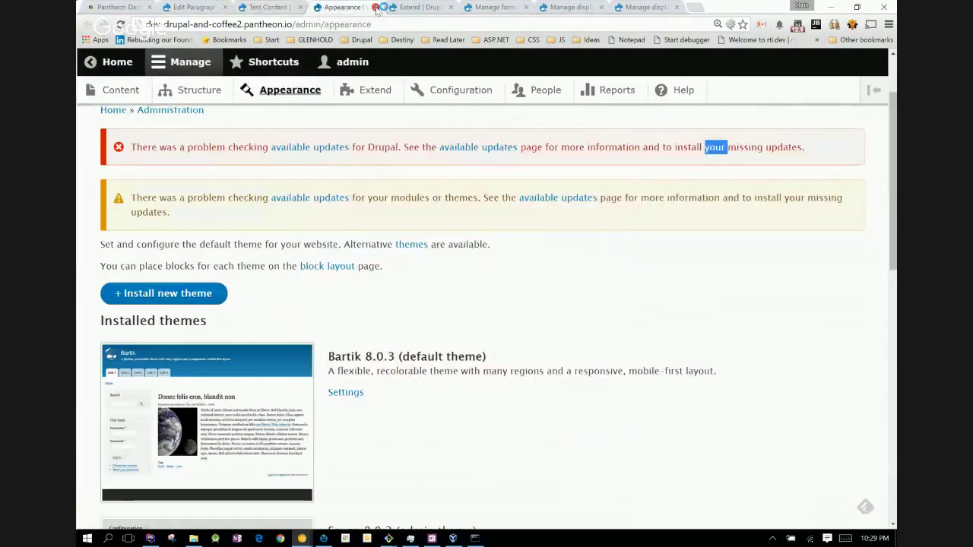
{"action": "left_click", "coordinate": [376, 8]}
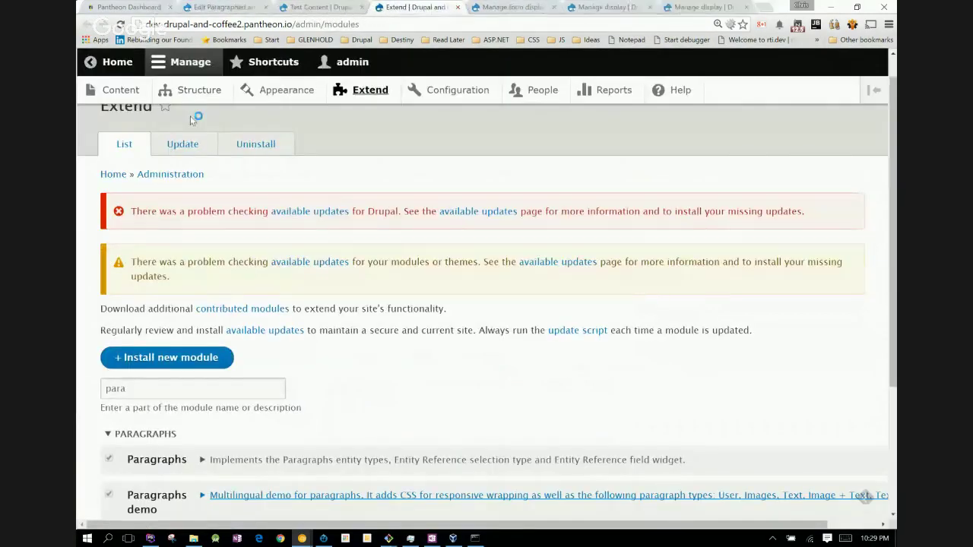
{"action": "left_click", "coordinate": [212, 92]}
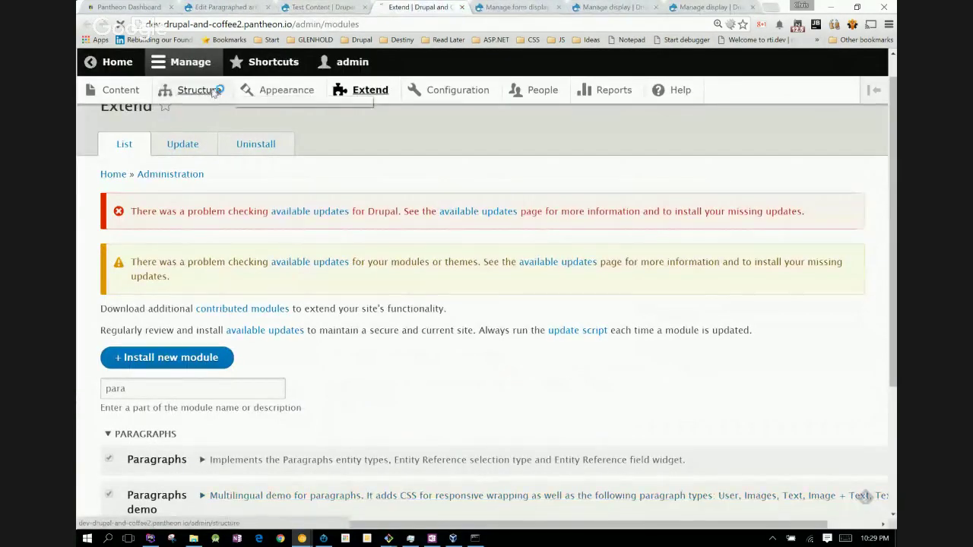
{"action": "left_click", "coordinate": [507, 7]}
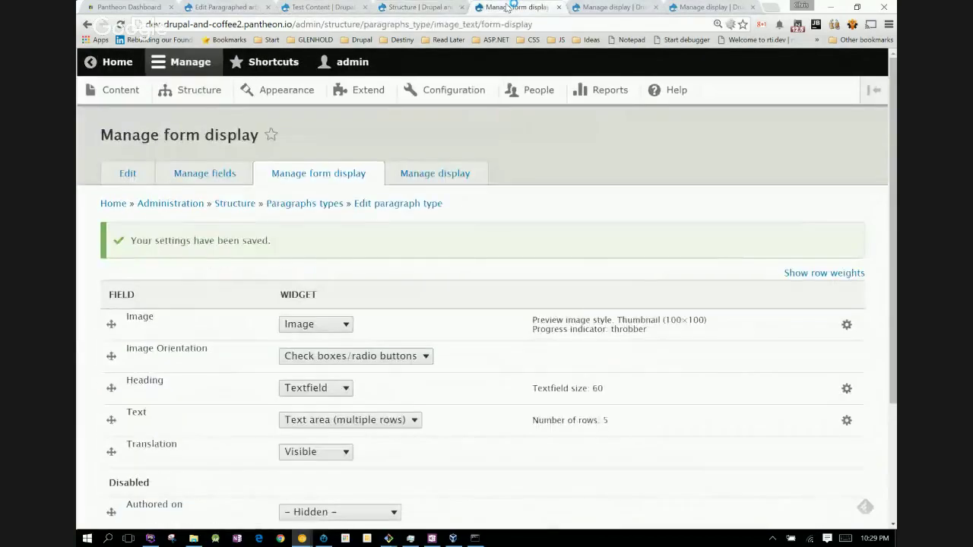
{"action": "left_click", "coordinate": [461, 8]}
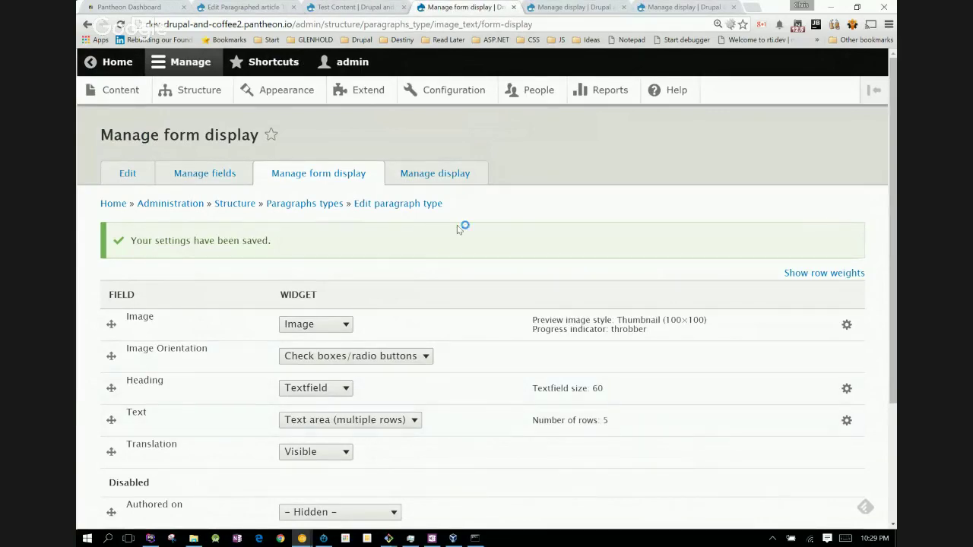
- Make Image Orientation a required field on the Image + Text paragraph type and save its settings
{"action": "left_click", "coordinate": [202, 174]}
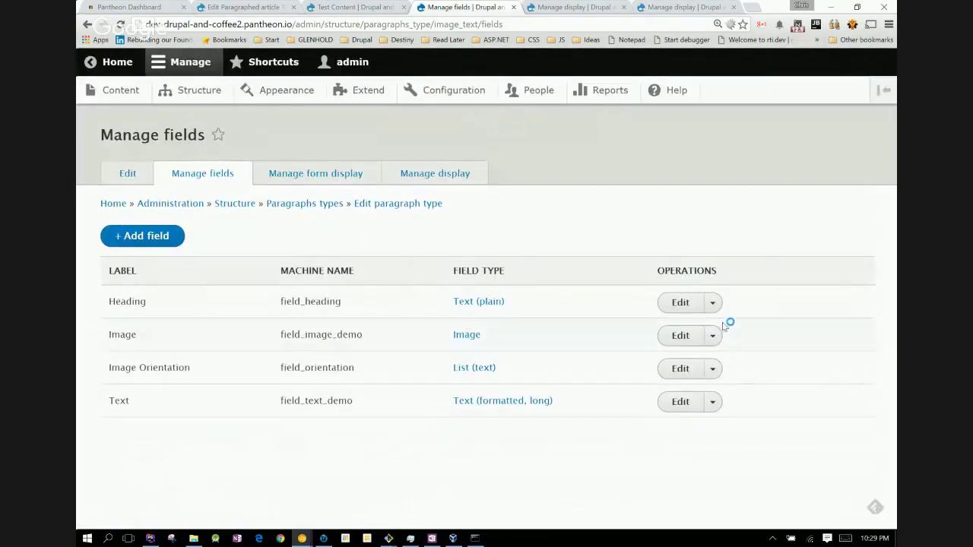
{"action": "left_click", "coordinate": [714, 370]}
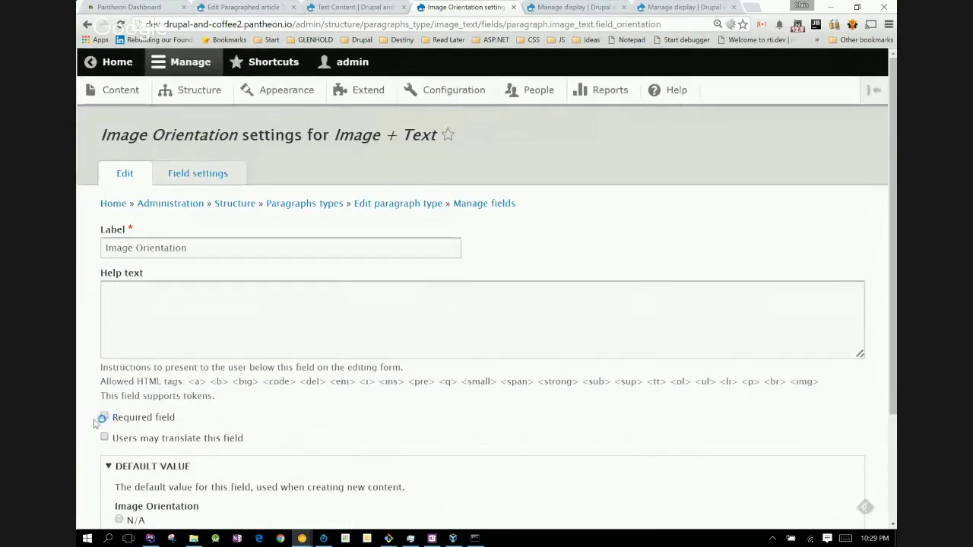
{"action": "left_click", "coordinate": [105, 417]}
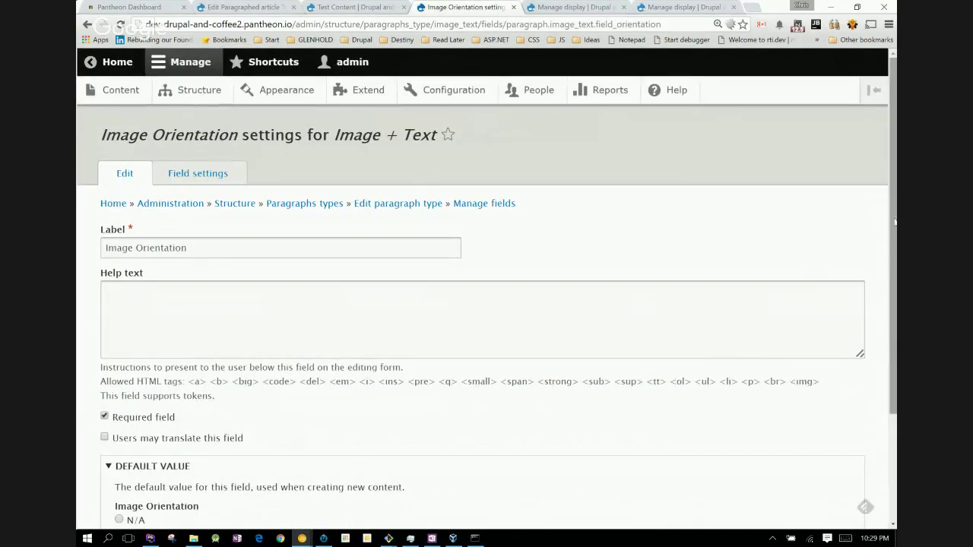
{"action": "left_click_drag", "start_coordinate": [895, 221], "coordinate": [885, 354]}
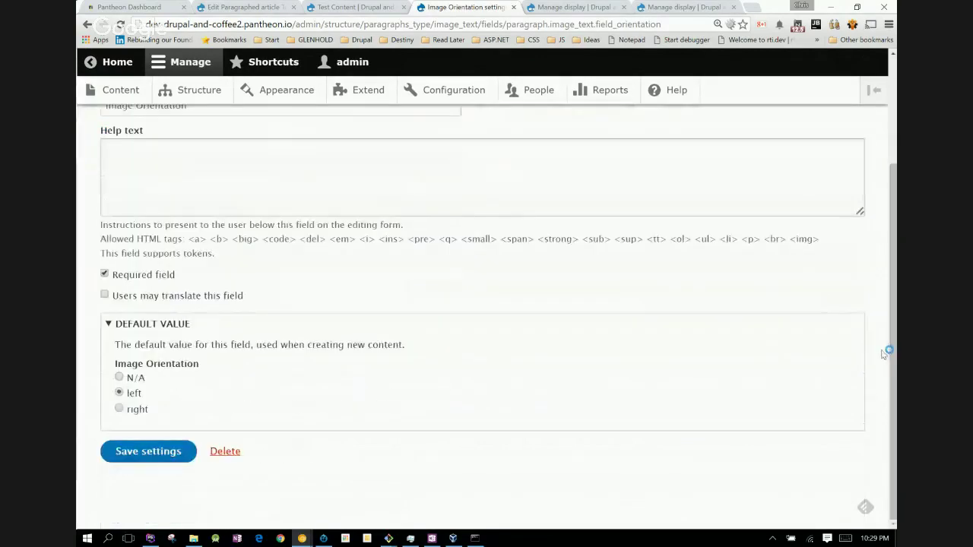
{"action": "left_click", "coordinate": [147, 453]}
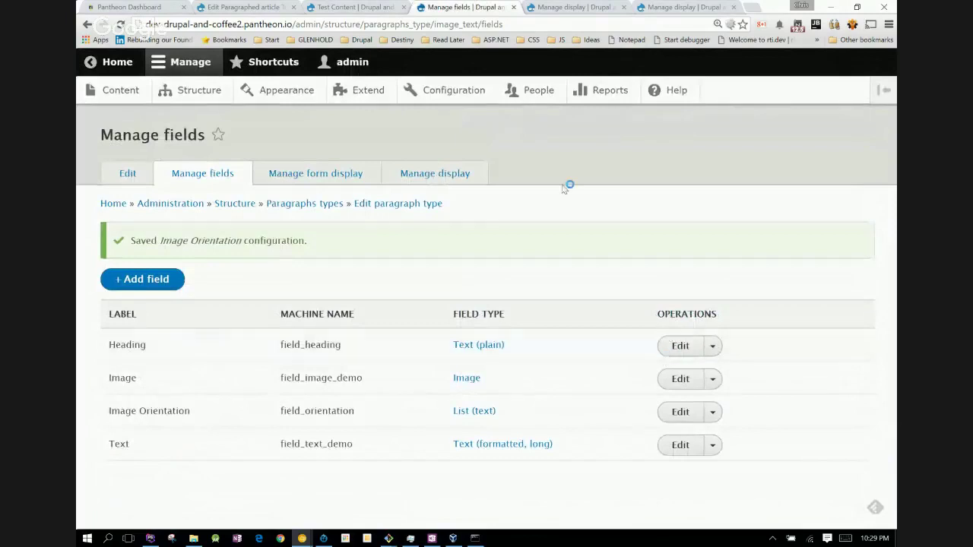
- Reload the Test Content edit form, enter "Title for content" as the paragraph's Heading and save the article, keeping it published
{"action": "left_click", "coordinate": [239, 7]}
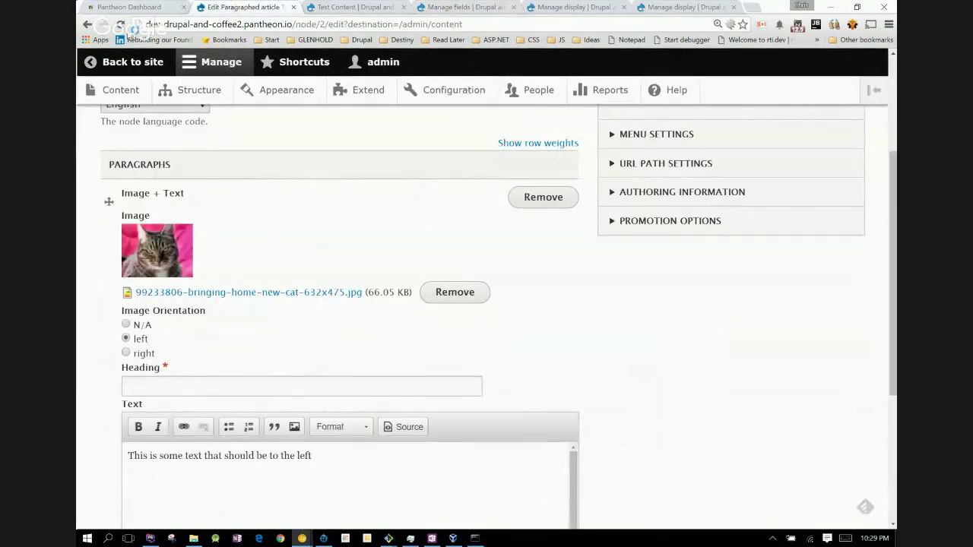
{"action": "key", "text": "F5"}
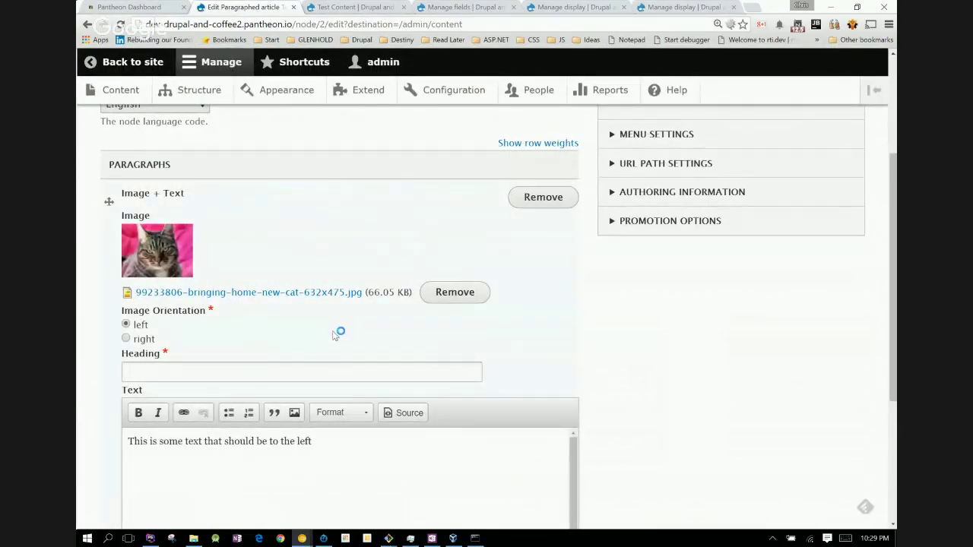
{"action": "left_click", "coordinate": [255, 368]}
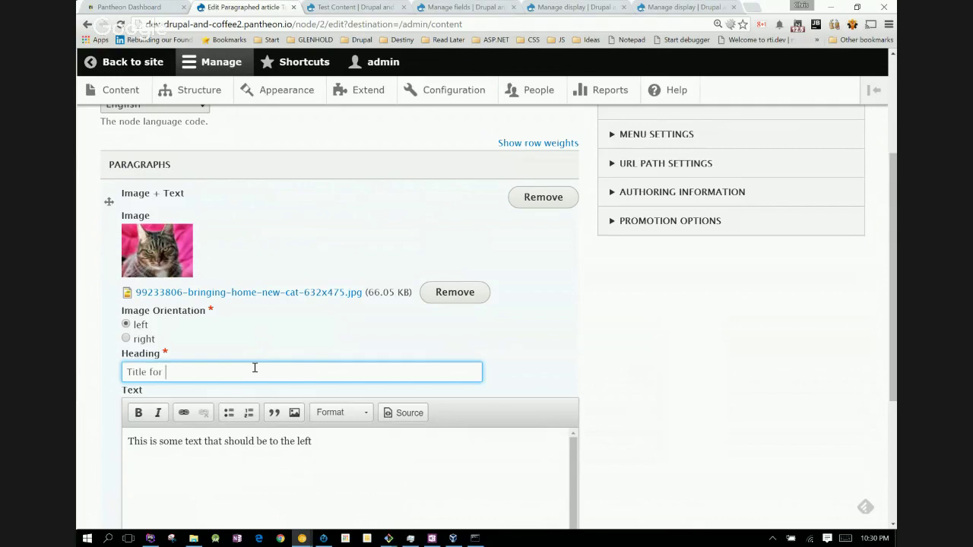
{"action": "type", "text": "content"}
{"action": "left_click_drag", "start_coordinate": [893, 304], "coordinate": [893, 426]}
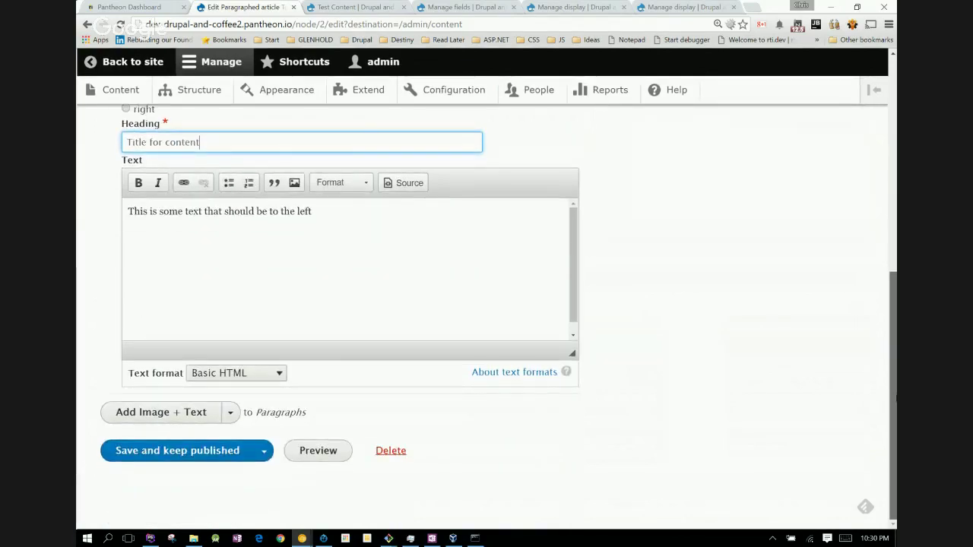
{"action": "left_click", "coordinate": [205, 452]}
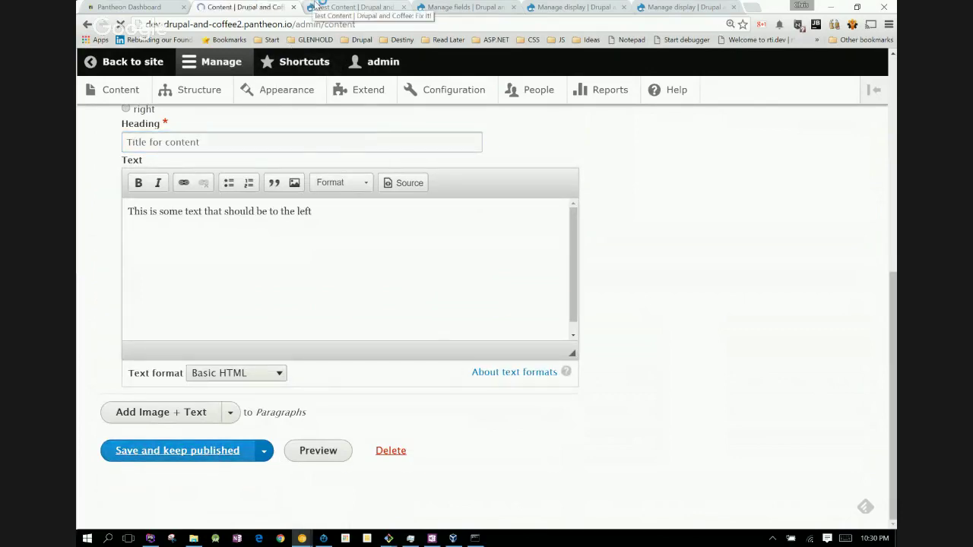
- Close the old Test Content tab and view the updated article to check how its heading, image and text are laid out
{"action": "left_click", "coordinate": [315, 7]}
{"action": "left_click", "coordinate": [402, 8]}
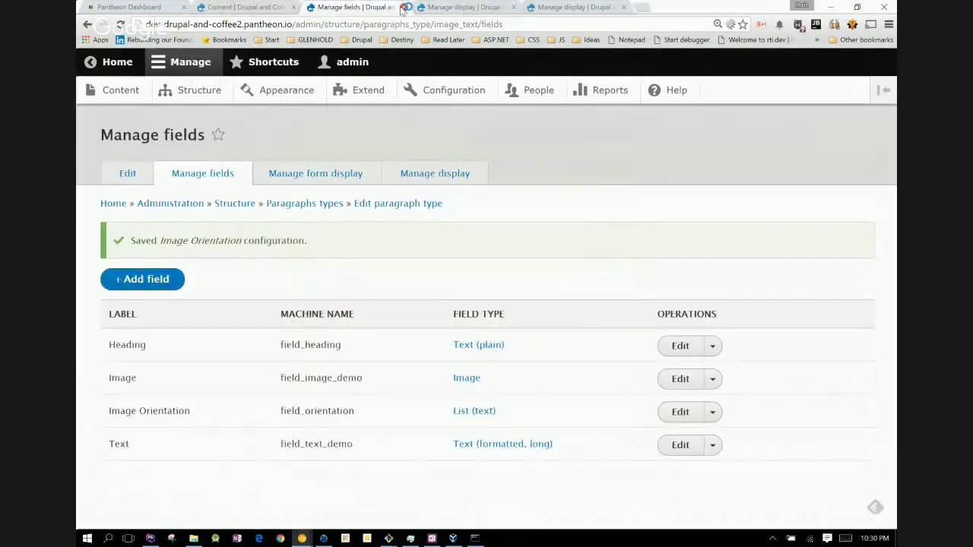
{"action": "left_click", "coordinate": [259, 7]}
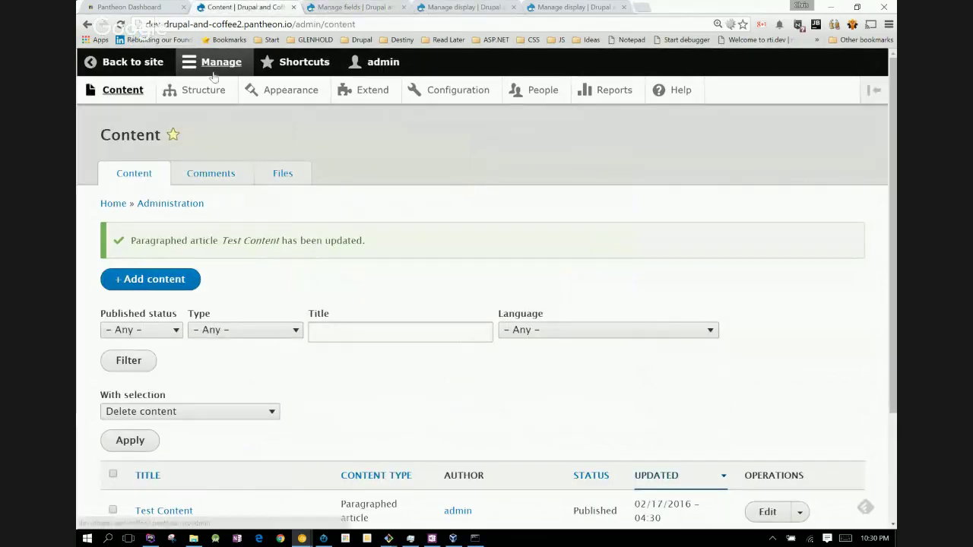
{"action": "left_click", "coordinate": [168, 514]}
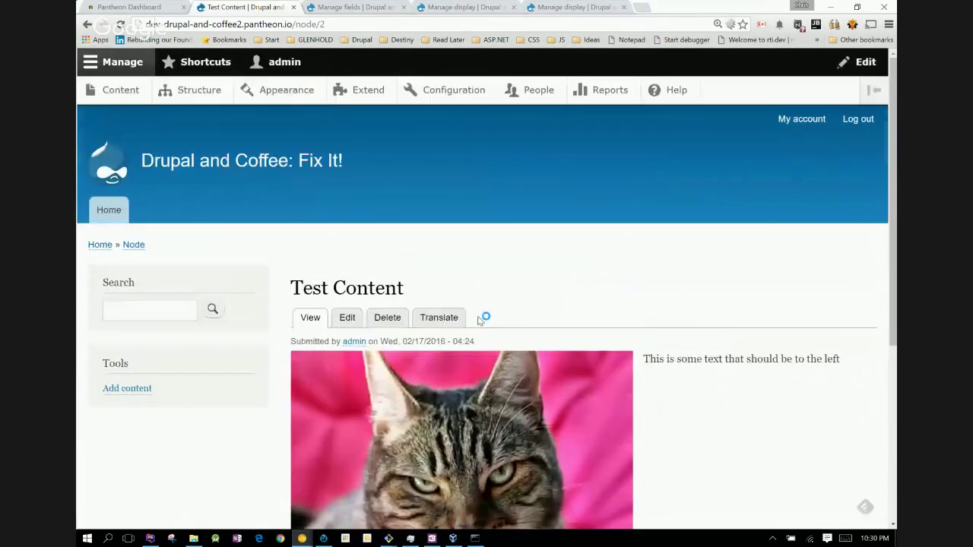
{"action": "left_click_drag", "start_coordinate": [896, 175], "coordinate": [895, 251]}
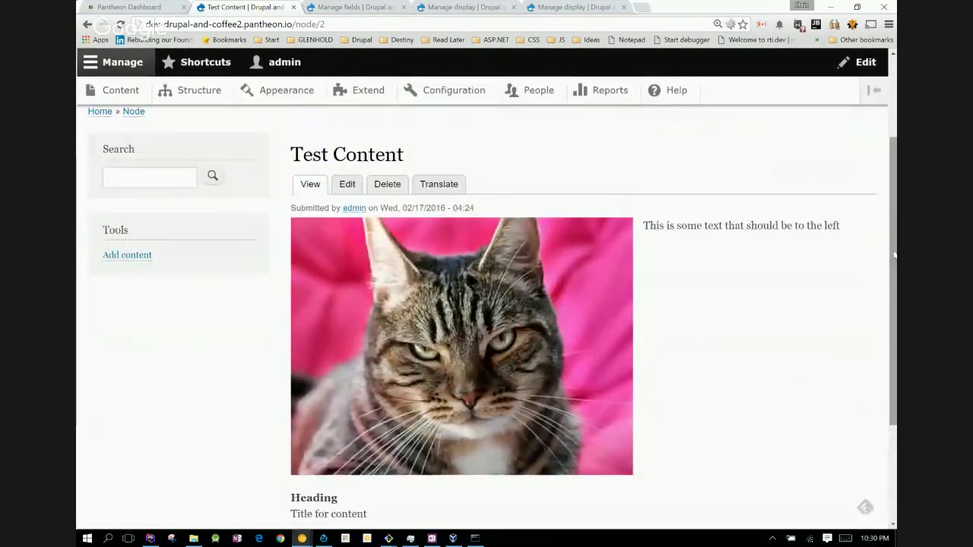
- In the Image + Text display settings, move Heading between Image and Text and set its label to Hidden
{"action": "left_click", "coordinate": [349, 7]}
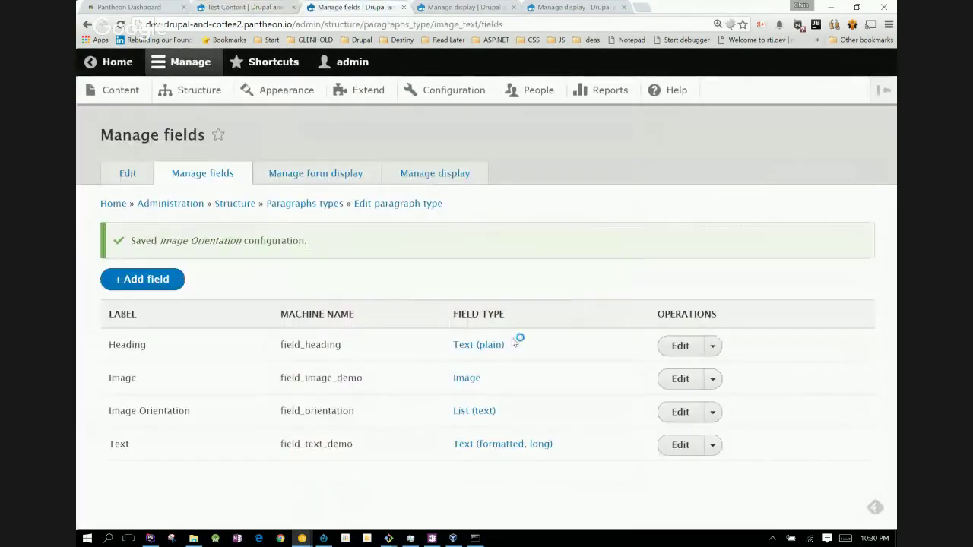
{"action": "left_click", "coordinate": [443, 174]}
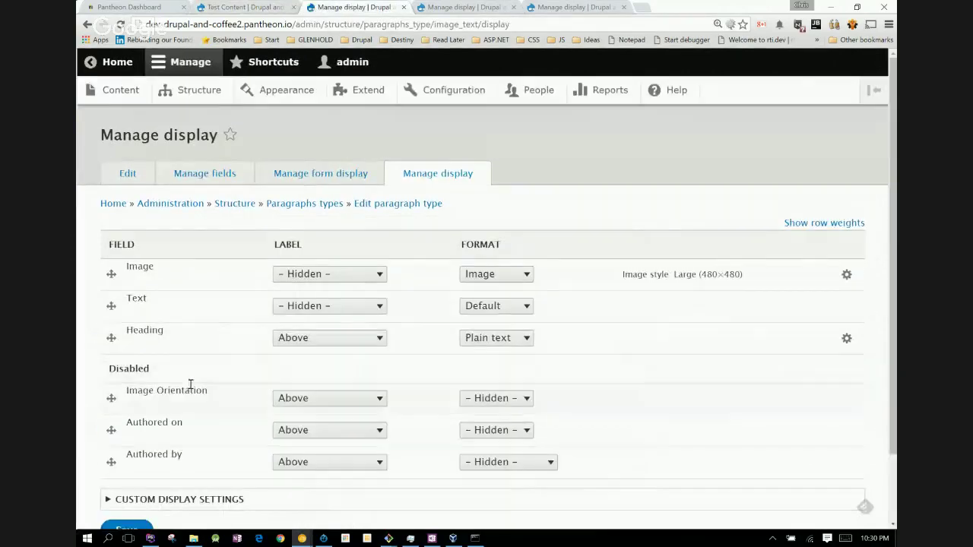
{"action": "left_click_drag", "start_coordinate": [109, 344], "coordinate": [112, 318]}
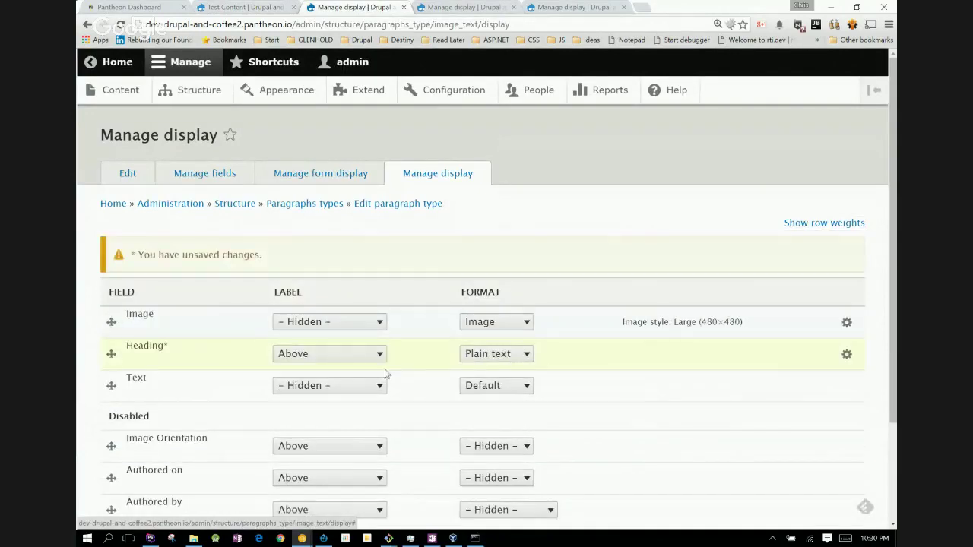
{"action": "left_click", "coordinate": [379, 355]}
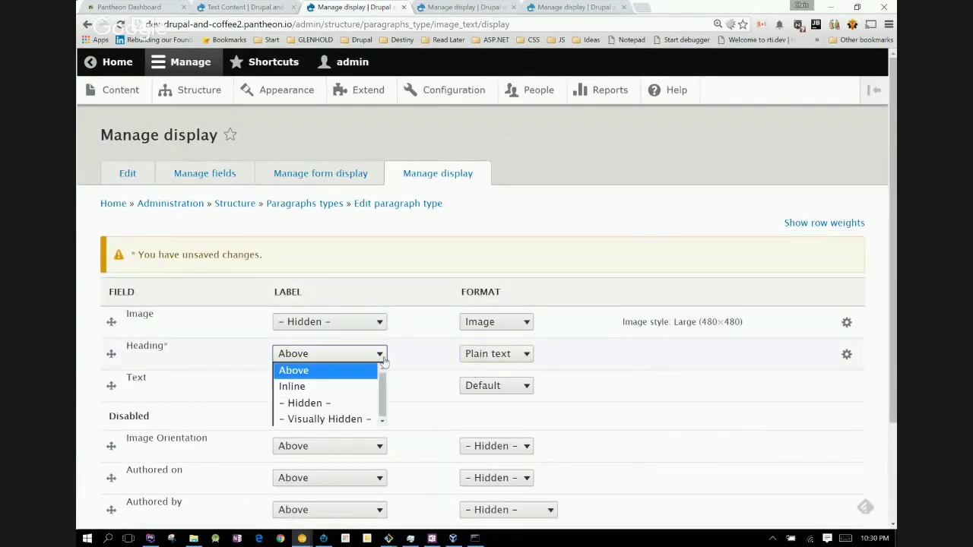
{"action": "left_click", "coordinate": [352, 409]}
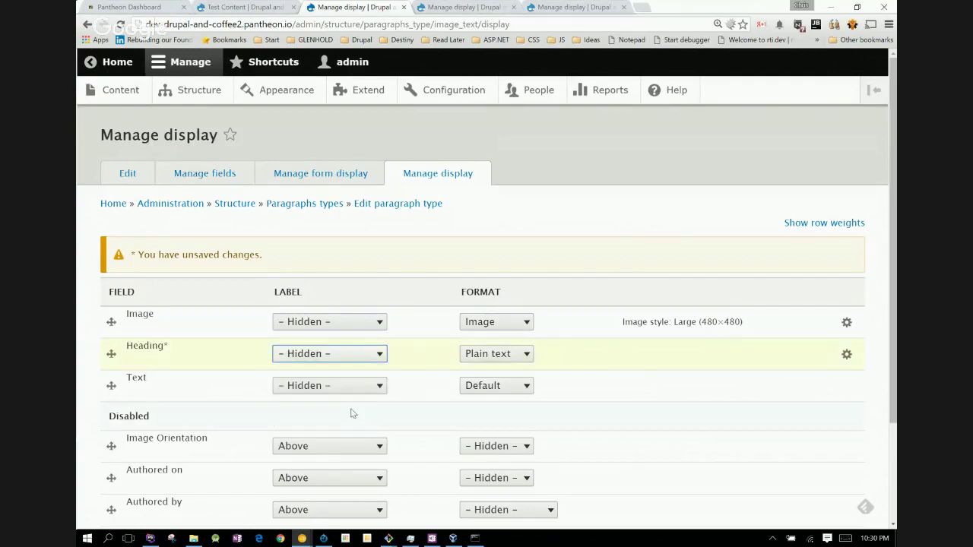
{"action": "left_click", "coordinate": [505, 359]}
{"action": "right_click", "coordinate": [505, 359]}
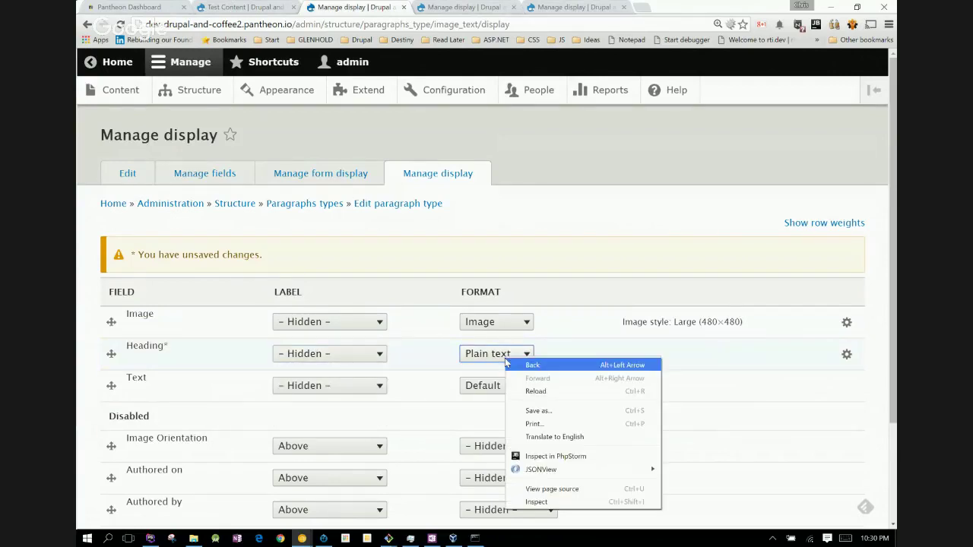
{"action": "left_click", "coordinate": [505, 354]}
{"action": "left_click", "coordinate": [568, 348]}
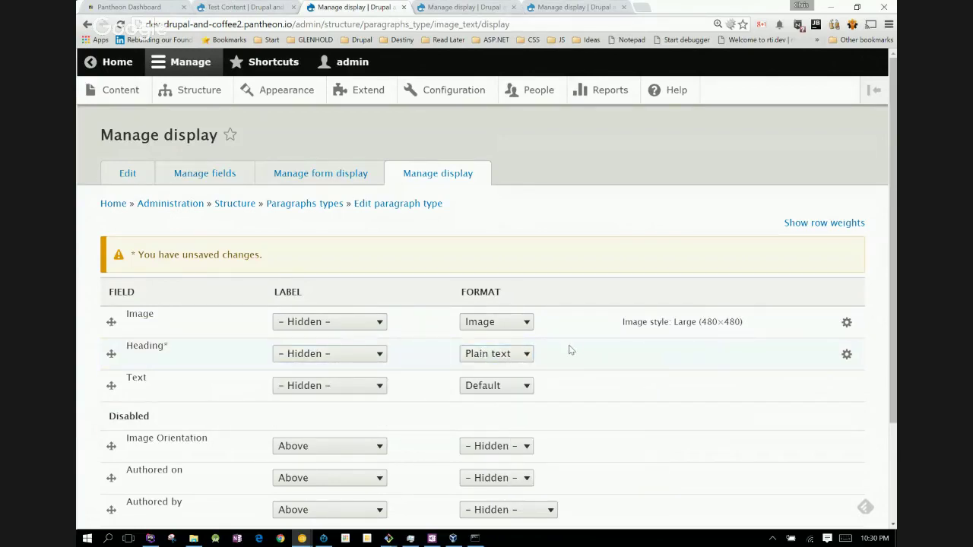
- Check the Heading field's Plain text format settings, cancel them unchanged, and save the Image + Text display settings
{"action": "left_click", "coordinate": [843, 358]}
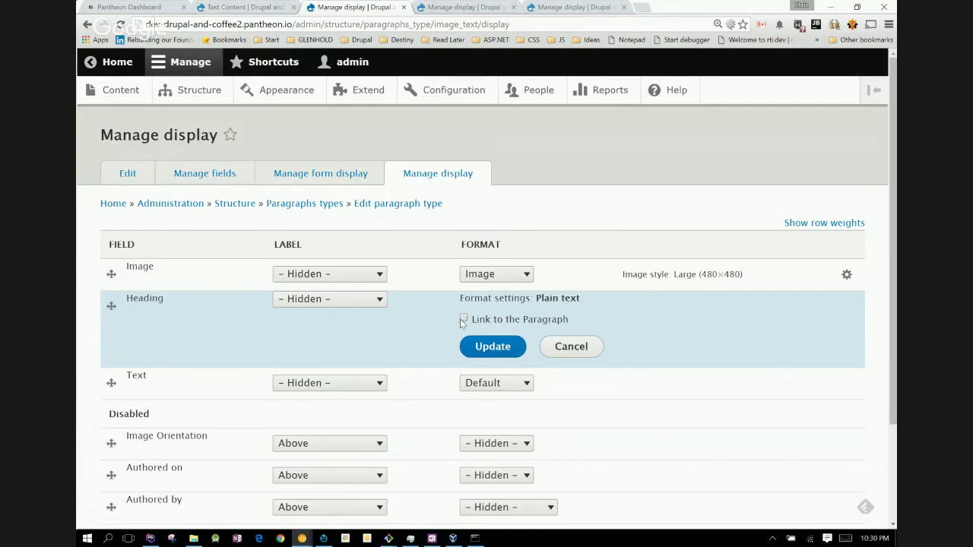
{"action": "left_click", "coordinate": [573, 347]}
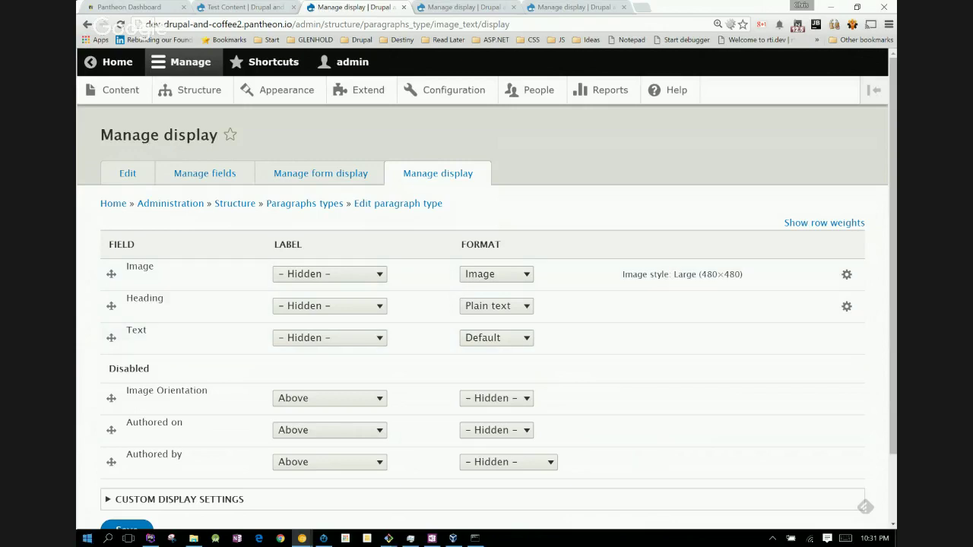
{"action": "left_click", "coordinate": [140, 530]}
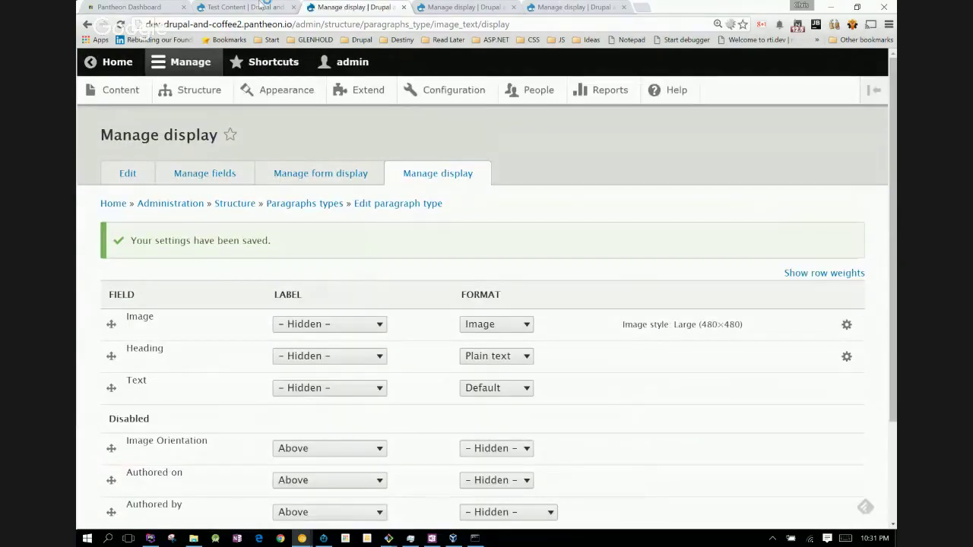
- Reload the Test Content article and examine how the image, heading and text are laid out
{"action": "left_click", "coordinate": [243, 7]}
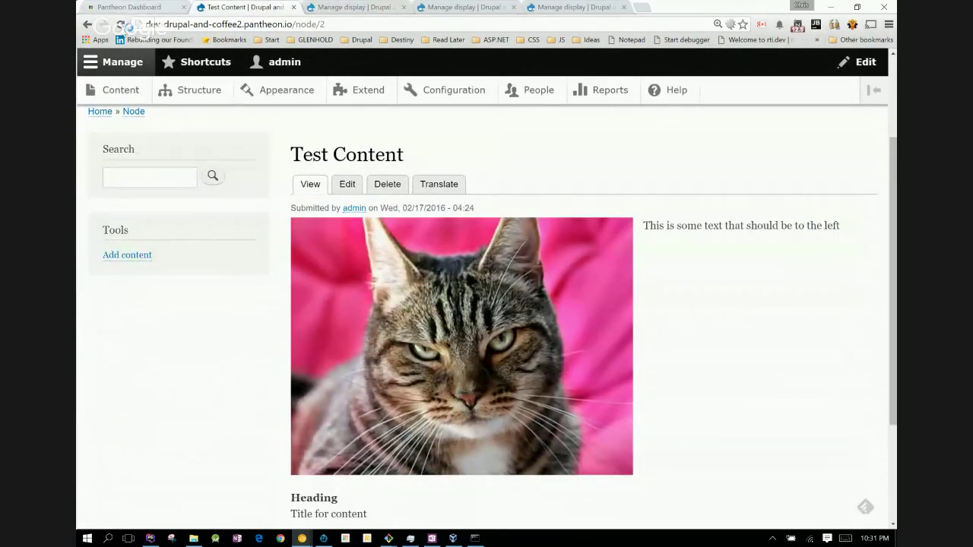
{"action": "left_click", "coordinate": [120, 25]}
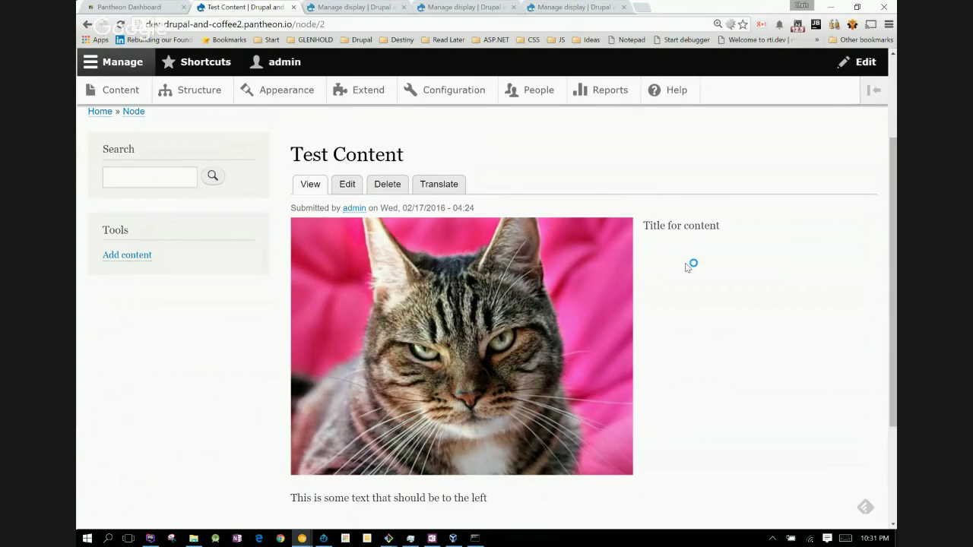
{"action": "scroll", "coordinate": [686, 266], "scroll_direction": "down", "scroll_amount": 2}
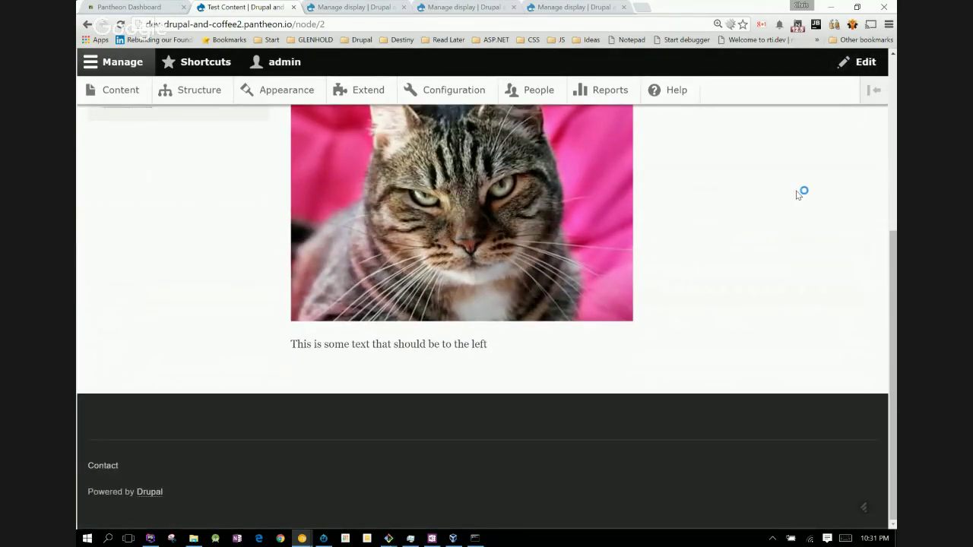
- Open the browser developer tools with more room for the page, collapse the admin menu and inspect the cat image's markup
{"action": "key", "text": "F12"}
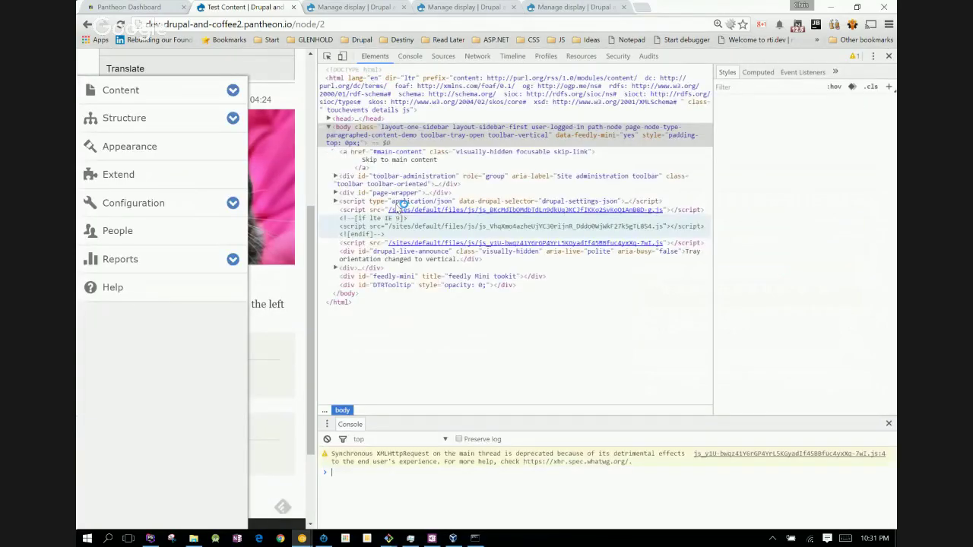
{"action": "left_click_drag", "start_coordinate": [316, 228], "coordinate": [513, 228]}
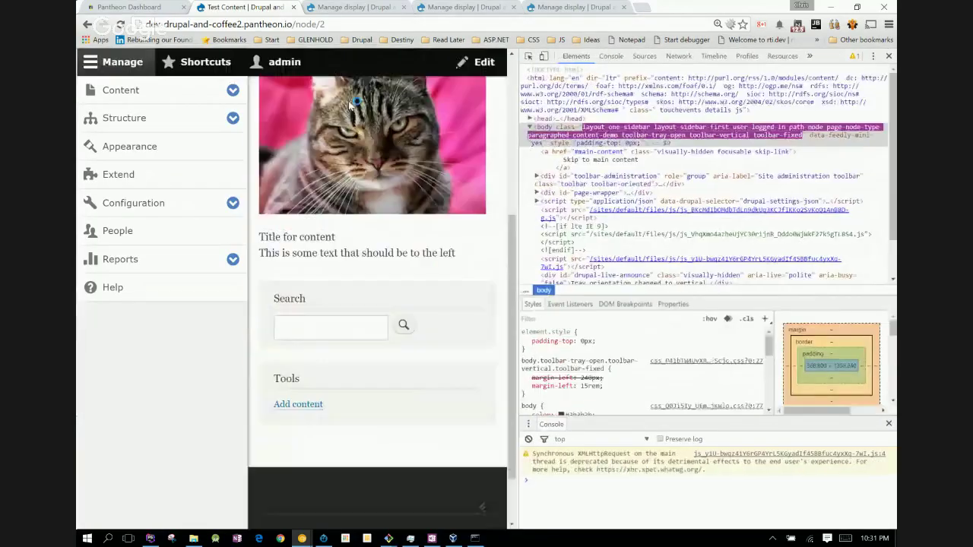
{"action": "left_click", "coordinate": [115, 62]}
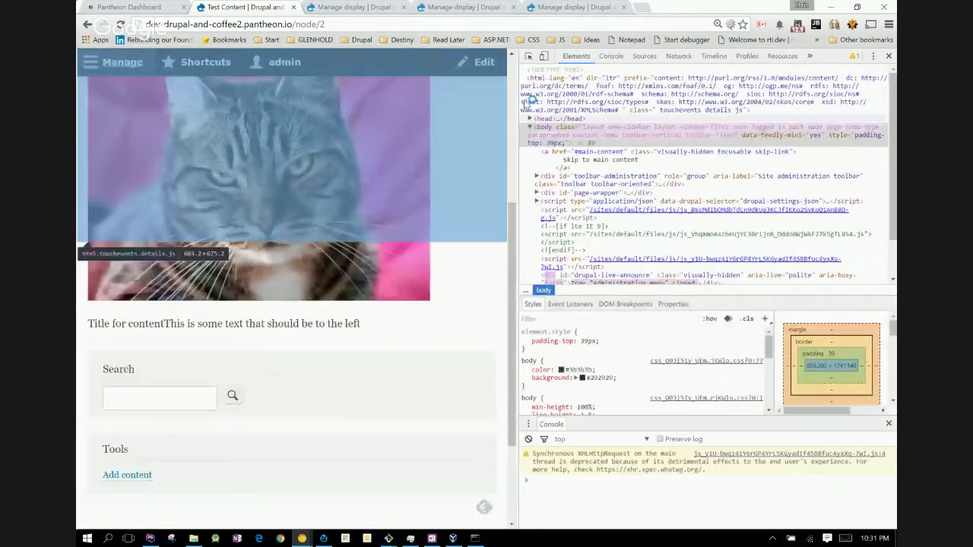
{"action": "left_click", "coordinate": [528, 56]}
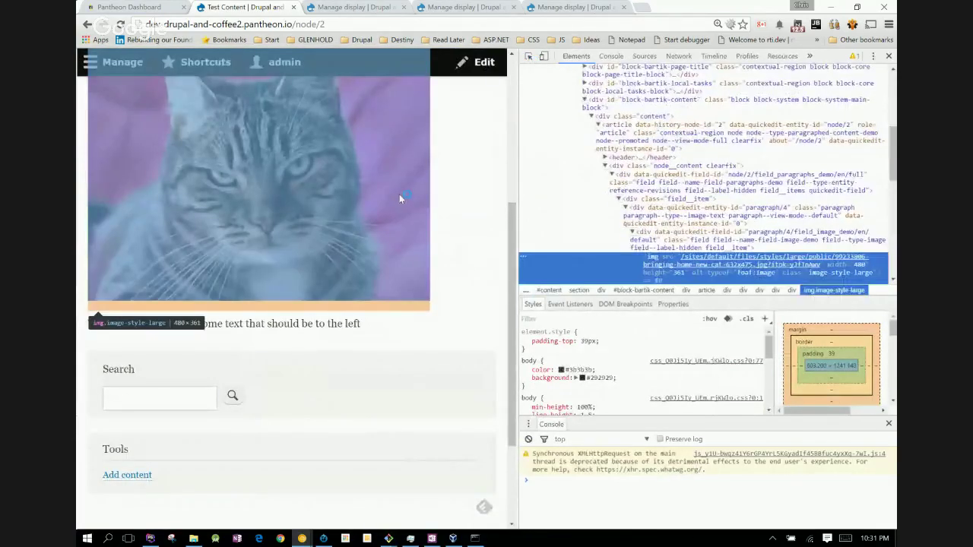
{"action": "left_click", "coordinate": [399, 196]}
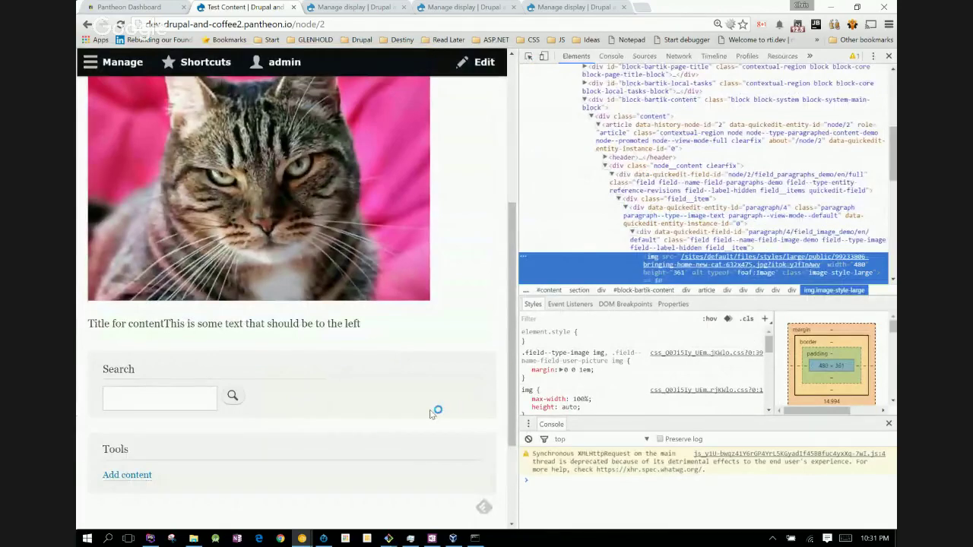
- Switch to PhpStorm, collapse the drupal-and-coffee2 project tree, expand the sites folder and select its default subfolder
{"action": "left_click", "coordinate": [150, 539]}
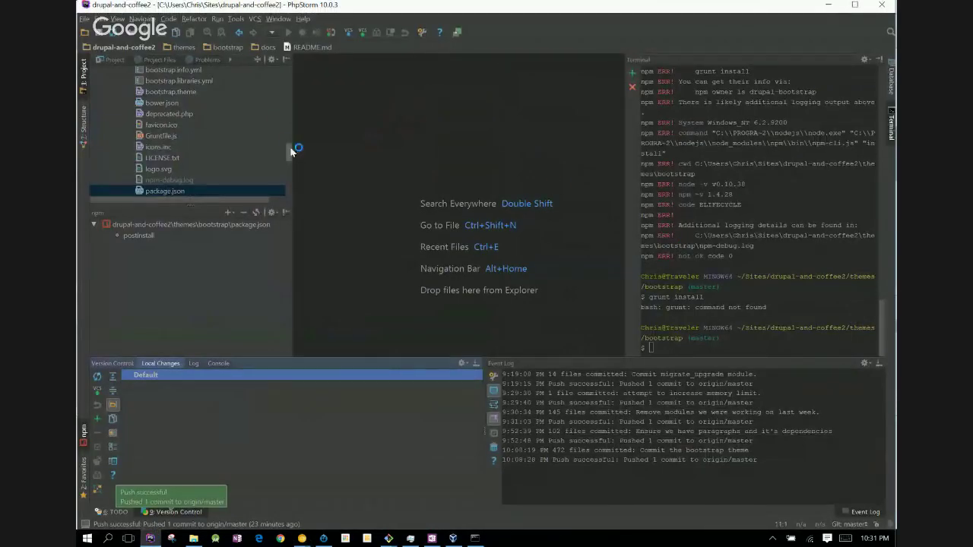
{"action": "left_click", "coordinate": [257, 138]}
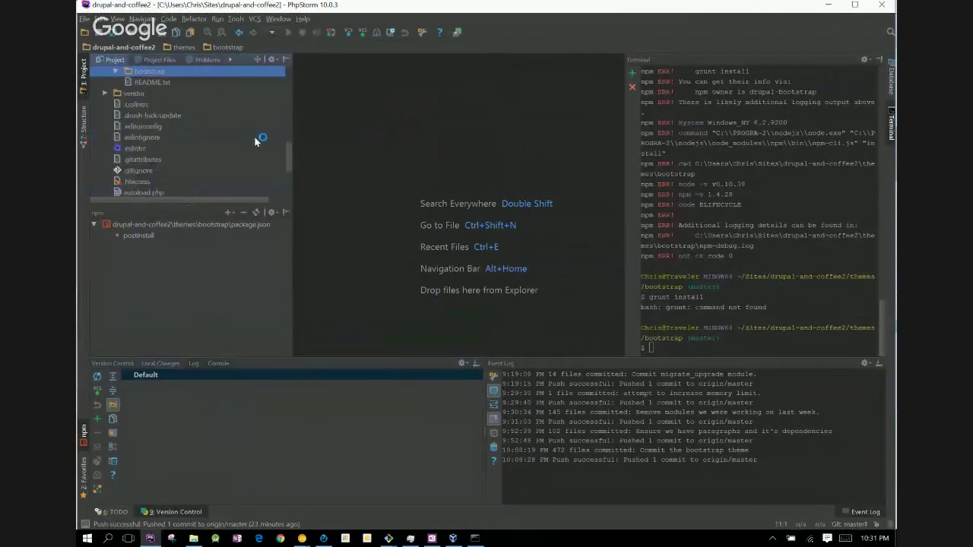
{"action": "key", "text": "Down"}
{"action": "key", "text": "Down"}
{"action": "key", "text": "Down"}
{"action": "key", "text": "Down"}
{"action": "key", "text": "Down"}
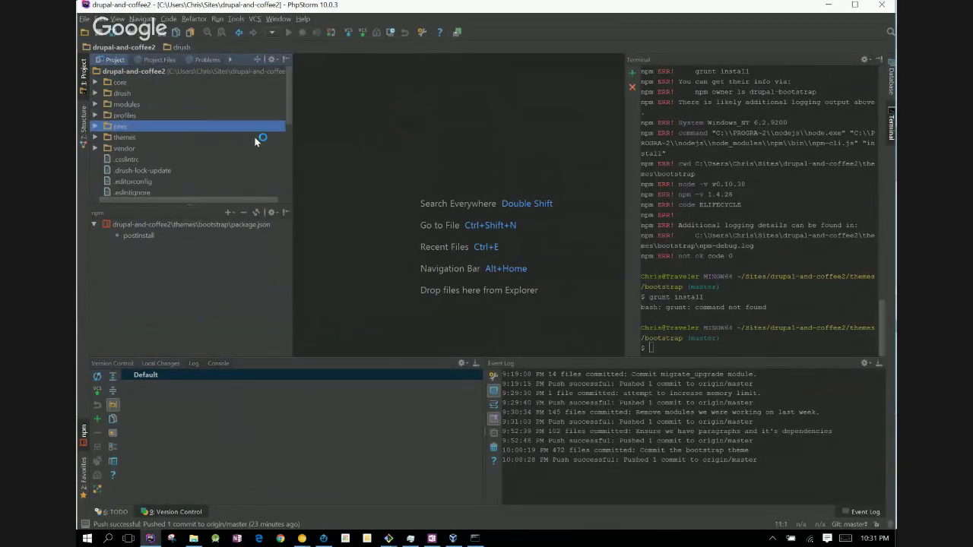
{"action": "key", "text": "Right"}
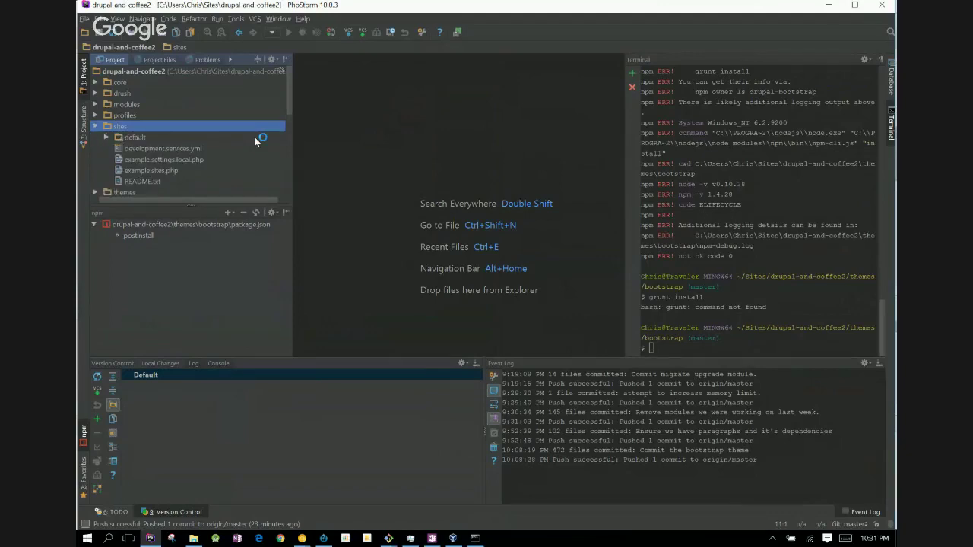
{"action": "key", "text": "Down"}
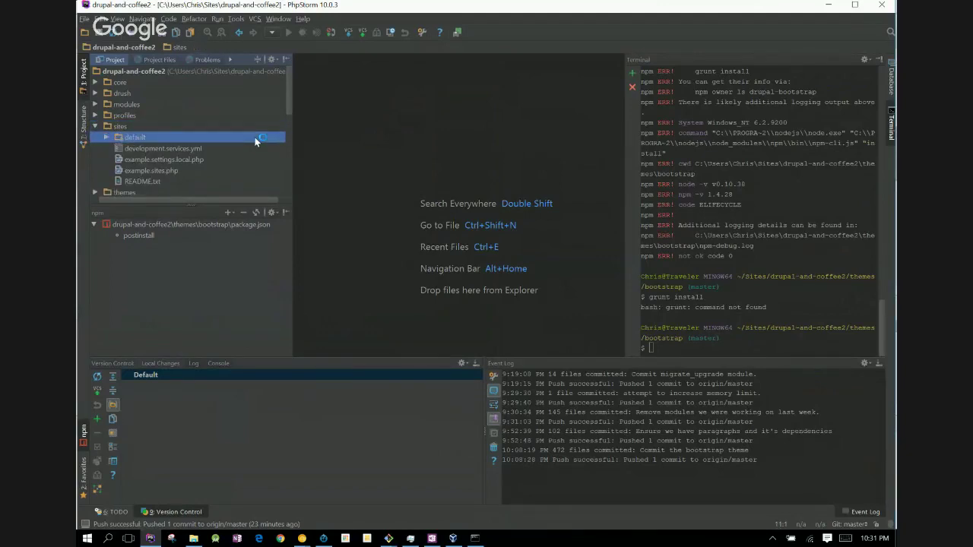
- Open services.yml from the sites/default folder and place the cursor on the Twig debug: true setting
{"action": "key", "text": "Right"}
{"action": "key", "text": "Down"}
{"action": "key", "text": "Down"}
{"action": "key", "text": "Down"}
{"action": "key", "text": "Down"}
{"action": "key", "text": "Down"}
{"action": "key", "text": "Down"}
{"action": "key", "text": "Down"}
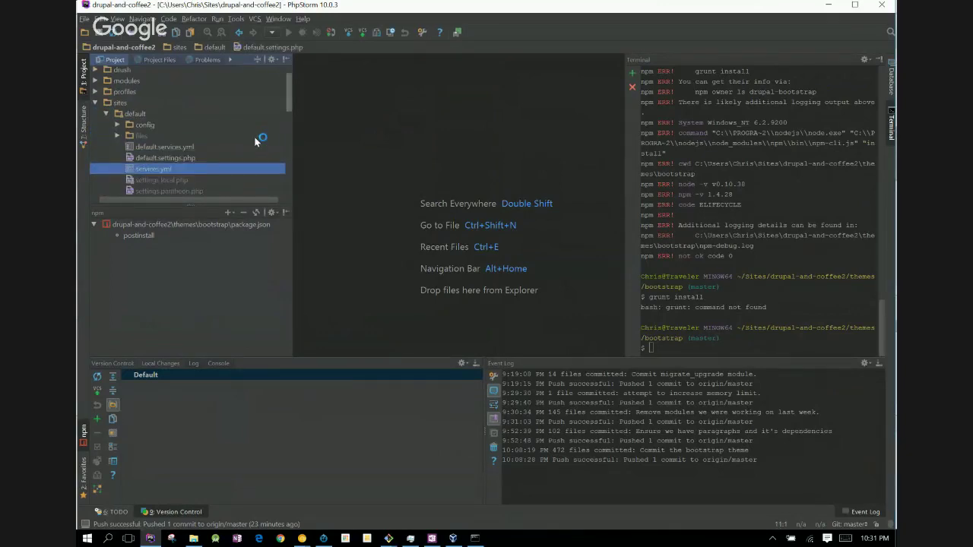
{"action": "key", "text": "Up"}
{"action": "key", "text": "Up"}
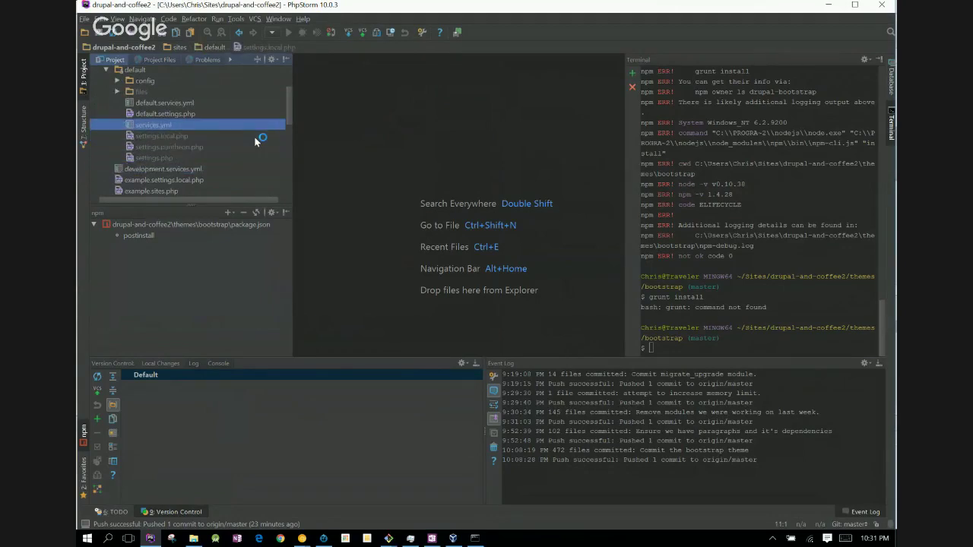
{"action": "key", "text": "Return"}
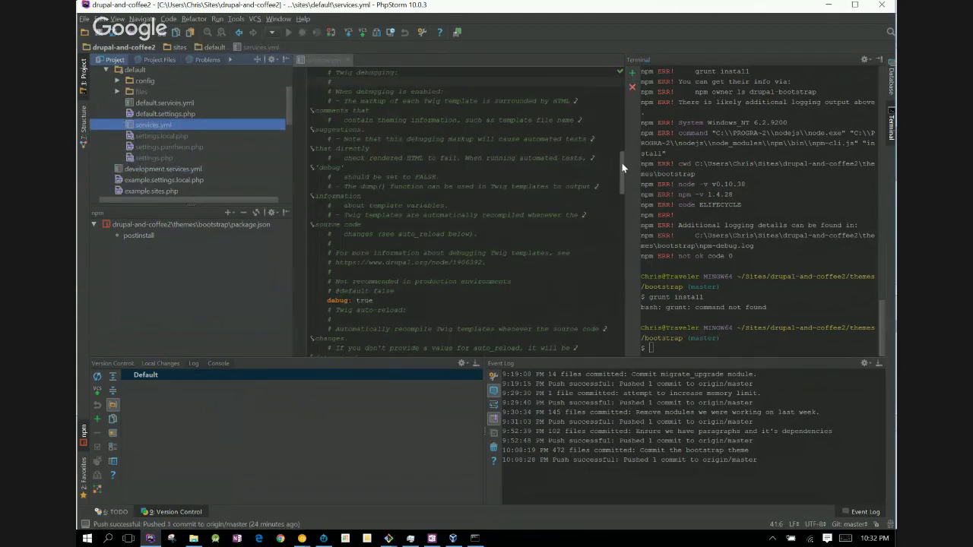
{"action": "left_click_drag", "start_coordinate": [622, 163], "coordinate": [627, 188]}
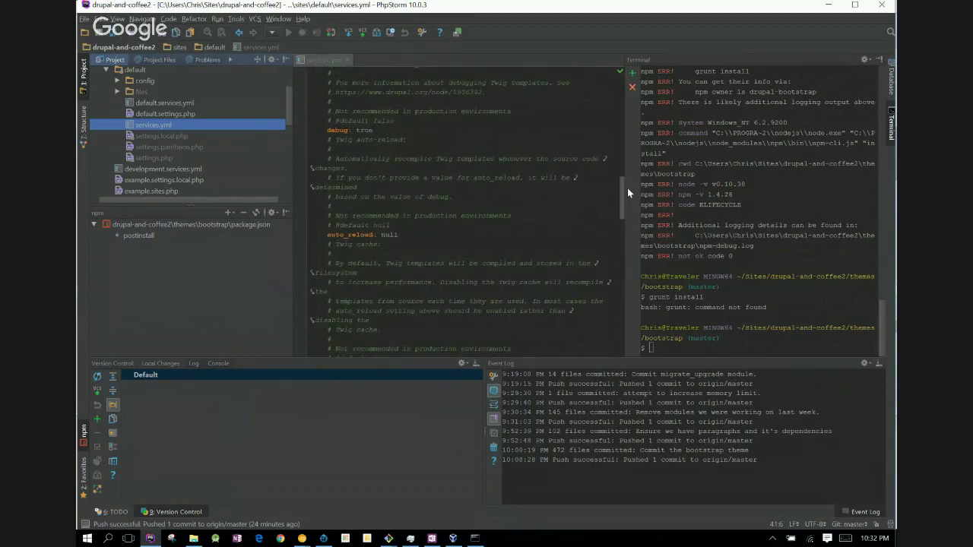
{"action": "left_click", "coordinate": [413, 127]}
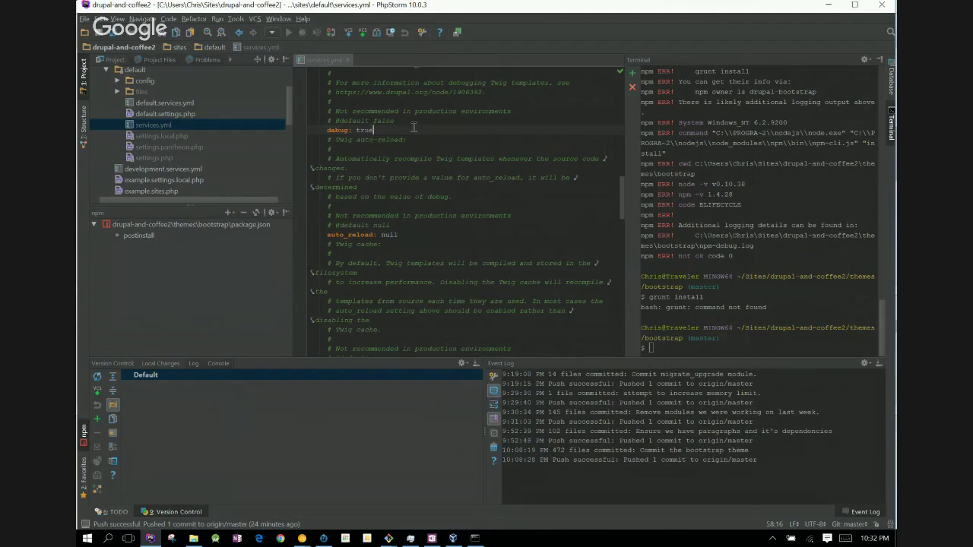
- Try to add sites/default/services.yml to Git from the project tree
{"action": "left_click", "coordinate": [151, 127]}
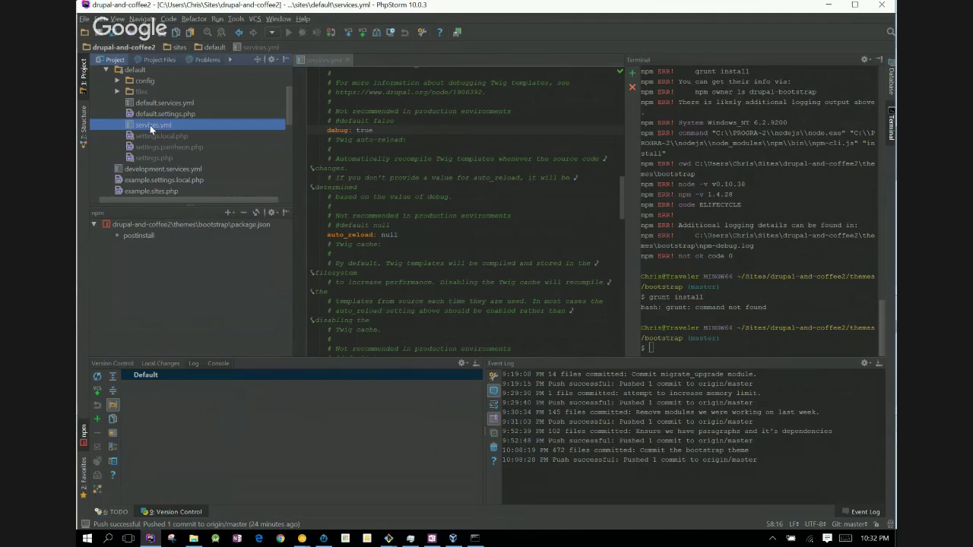
{"action": "right_click", "coordinate": [150, 125]}
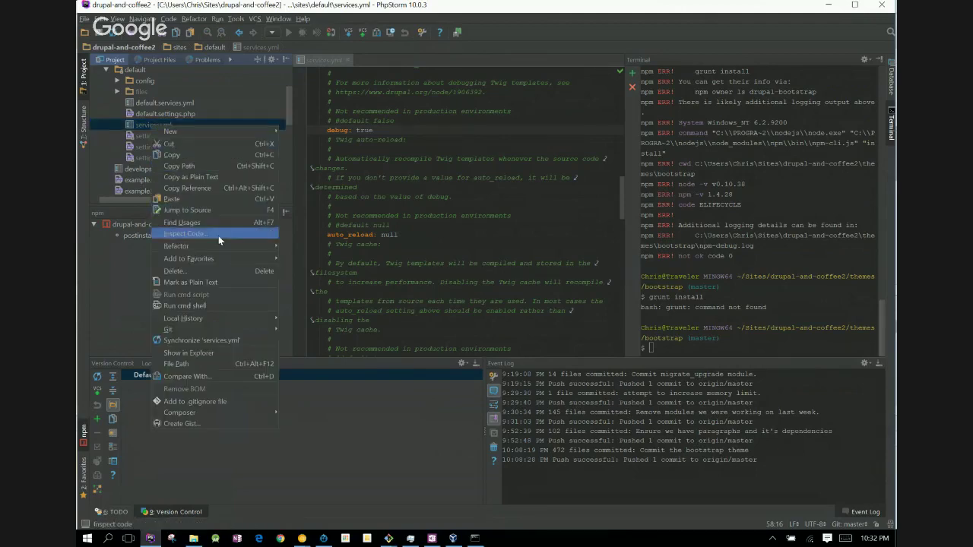
{"action": "mouse_move", "coordinate": [215, 330]}
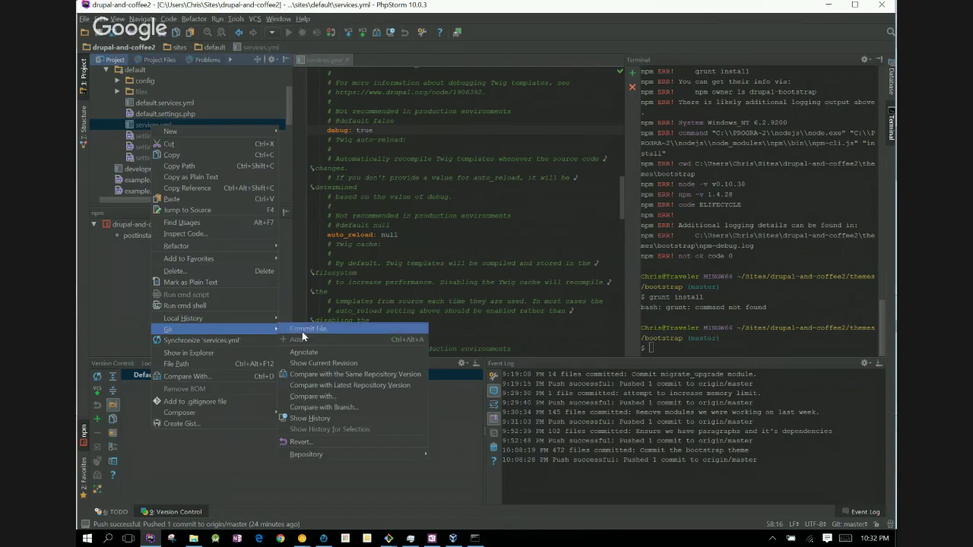
{"action": "left_click", "coordinate": [302, 339]}
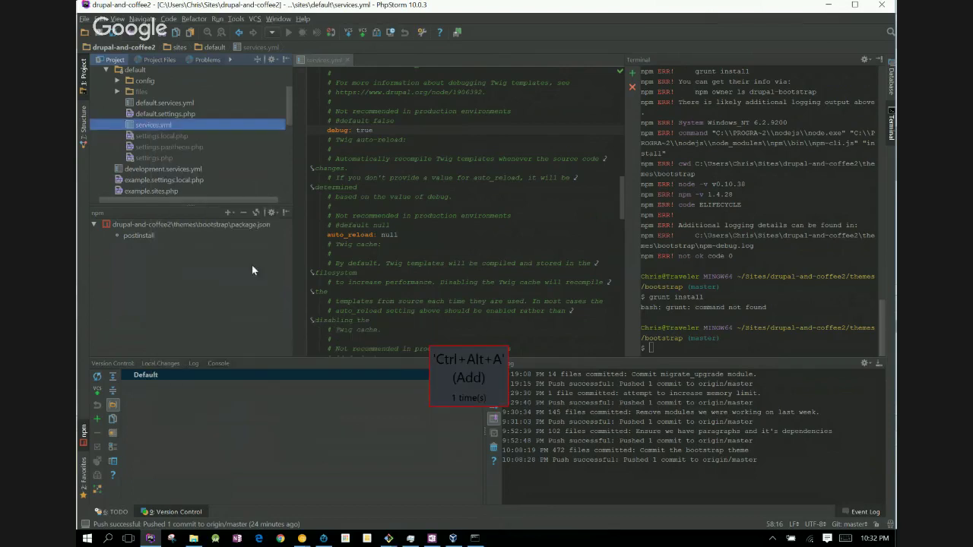
- Check the local changes for services.yml and refresh the version control status
{"action": "scroll", "coordinate": [210, 173], "scroll_direction": "down", "scroll_amount": 2}
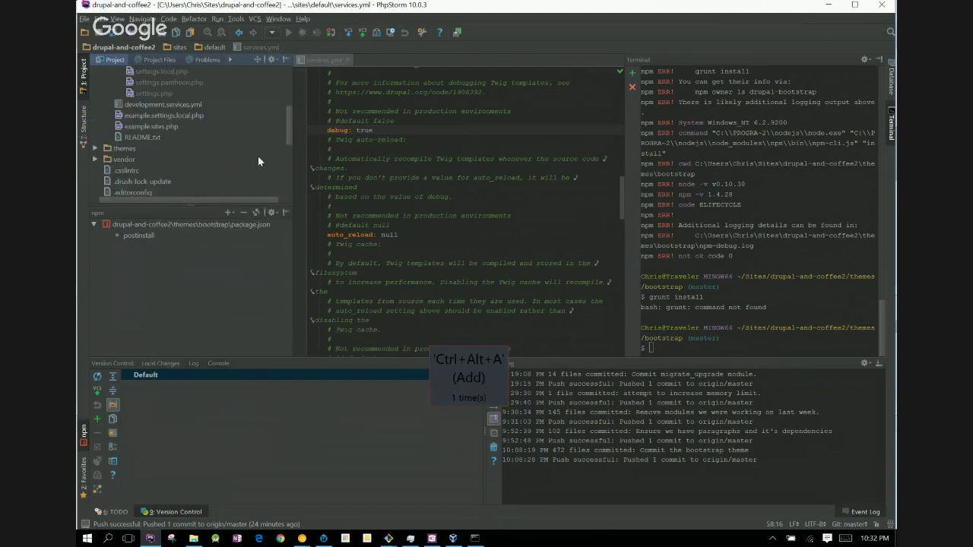
{"action": "left_click", "coordinate": [150, 365]}
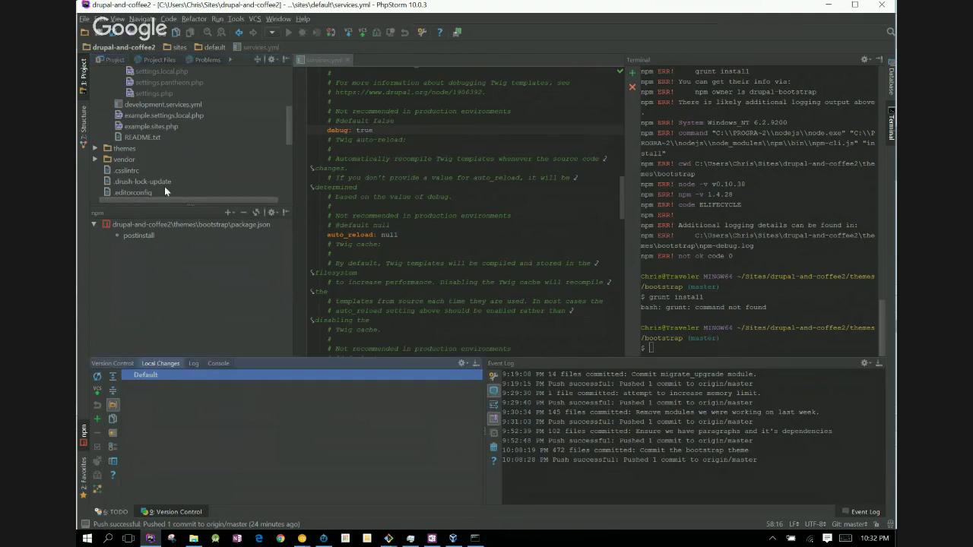
{"action": "scroll", "coordinate": [286, 109], "scroll_direction": "up", "scroll_amount": 2}
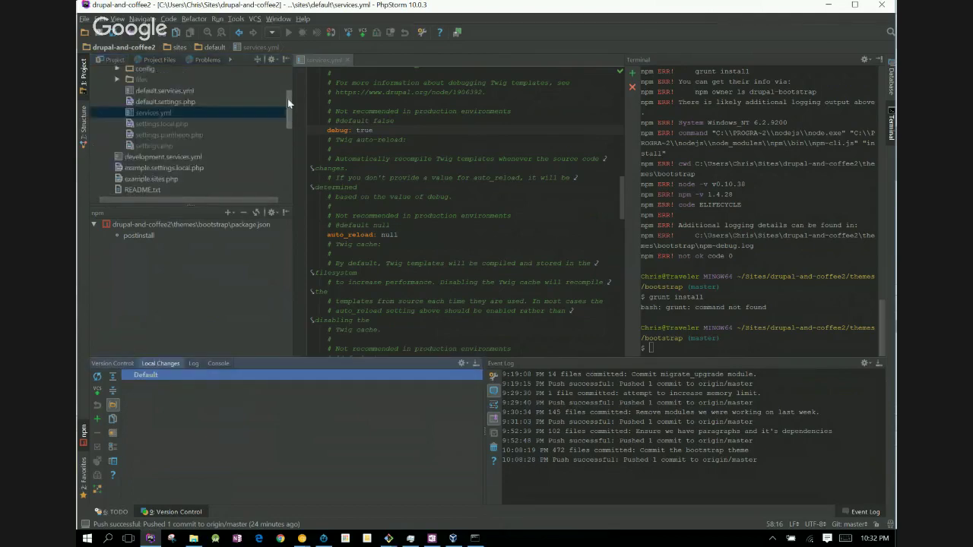
{"action": "left_click", "coordinate": [149, 135]}
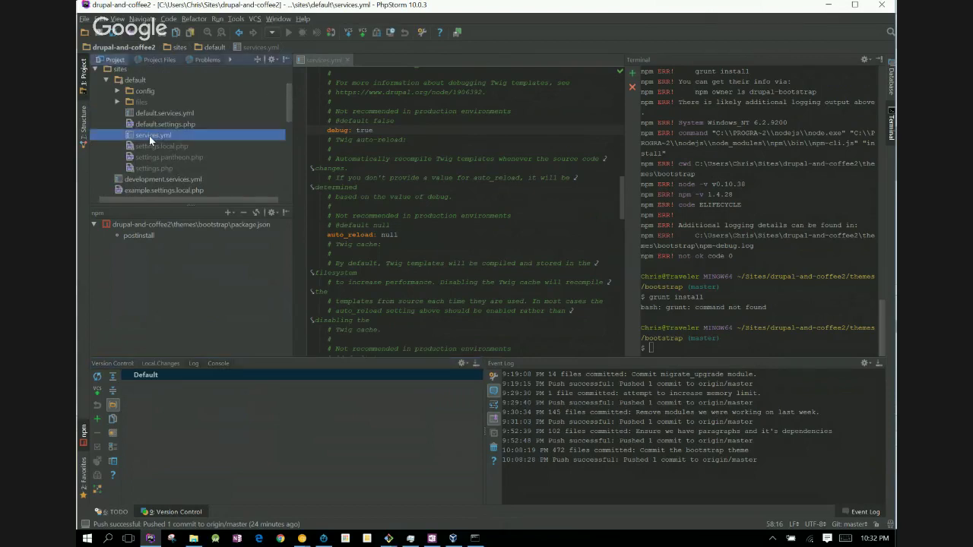
{"action": "left_click", "coordinate": [255, 408]}
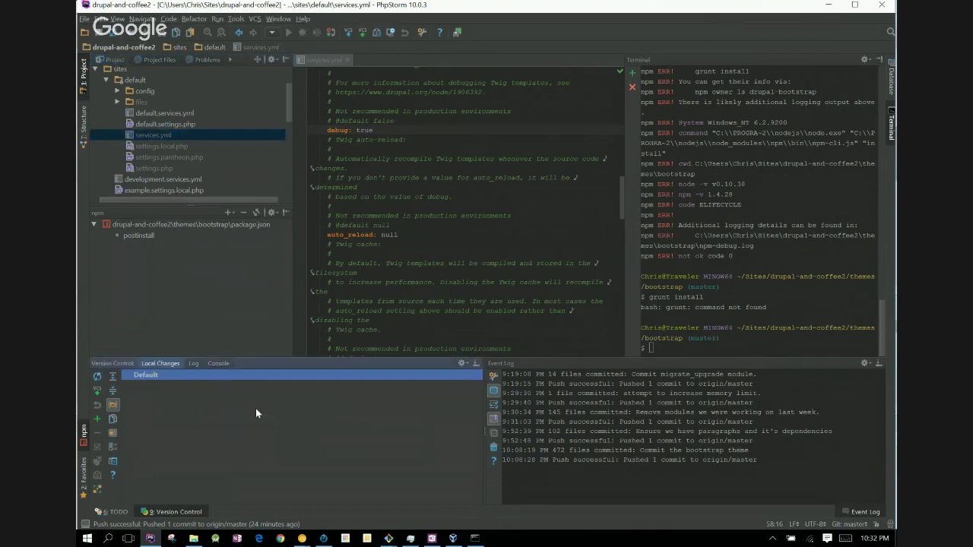
{"action": "left_click", "coordinate": [97, 378]}
- Find and open the project's root .gitignore file by name
{"action": "left_click", "coordinate": [215, 158]}
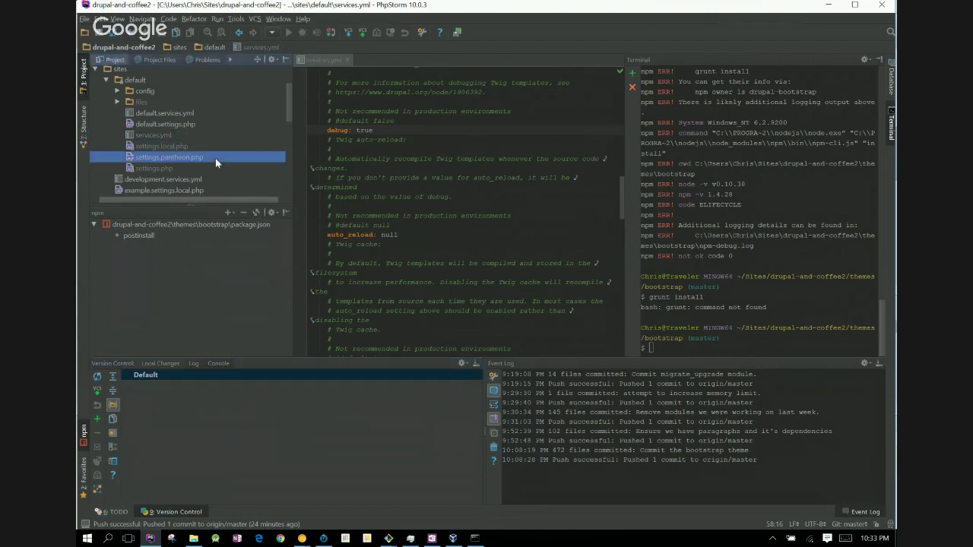
{"action": "key", "text": "ctrl+shift+n"}
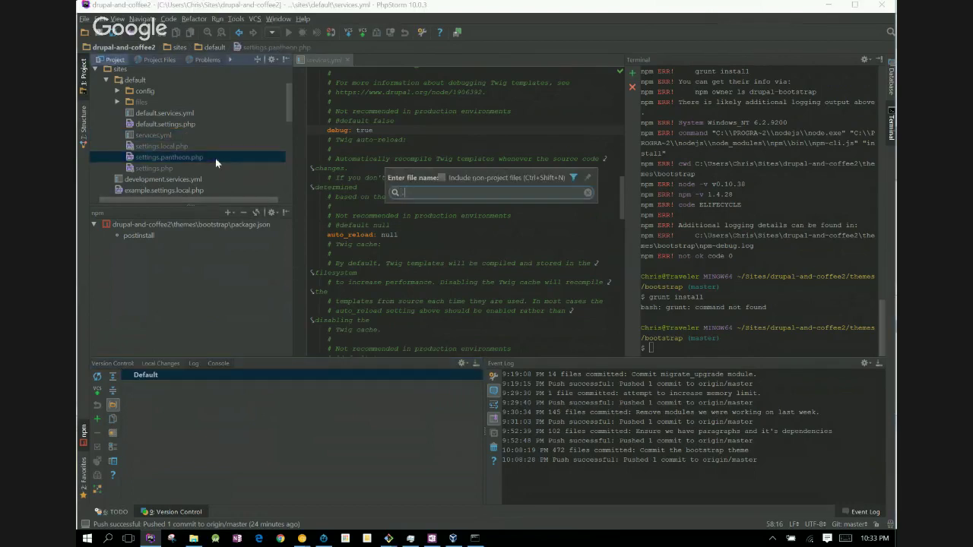
{"action": "type", "text": ".gitig"}
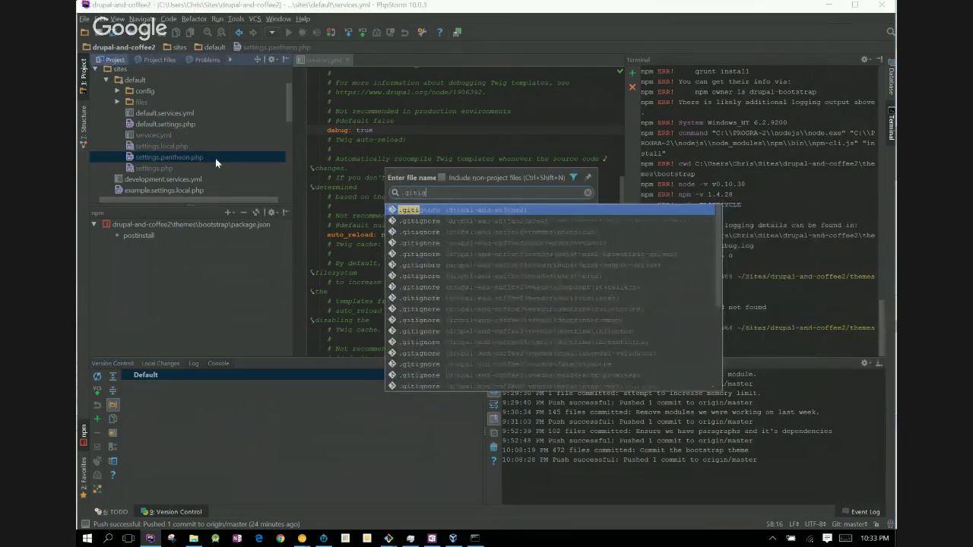
{"action": "key", "text": "Return"}
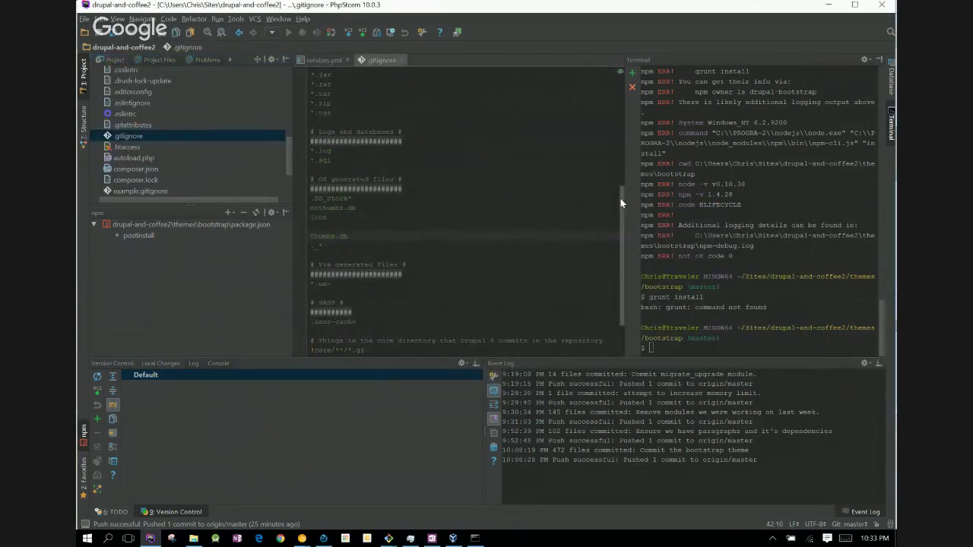
- Search the .gitignore file for "servi" to locate the rule that ignores services files
{"action": "left_click_drag", "start_coordinate": [621, 198], "coordinate": [615, 254]}
{"action": "left_click", "coordinate": [574, 237]}
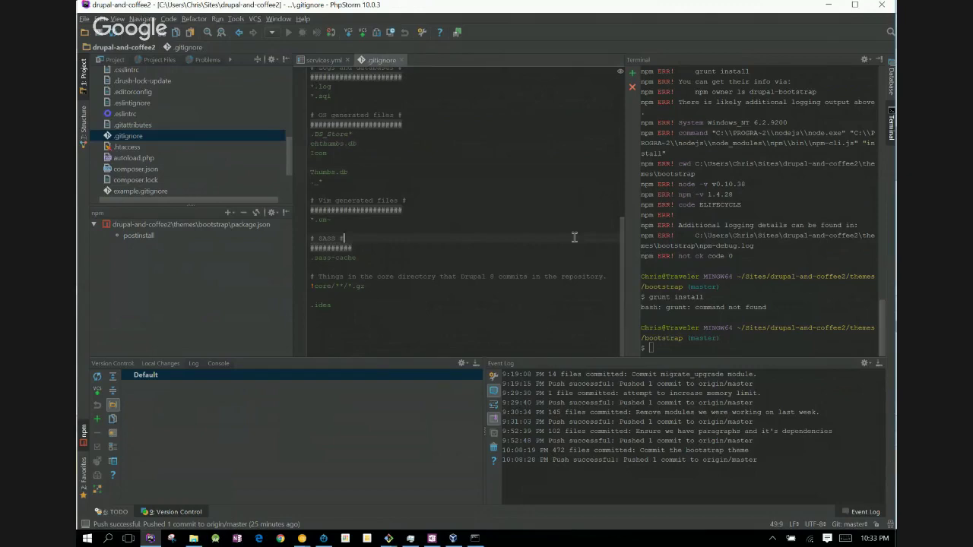
{"action": "key", "text": "ctrl+f"}
{"action": "type", "text": "servi"}
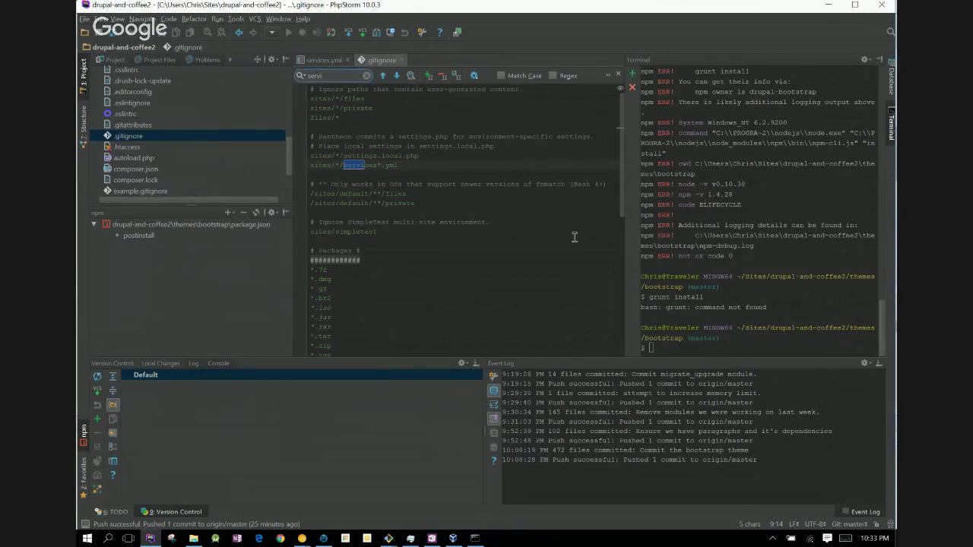
{"action": "key", "text": "BackSpace"}
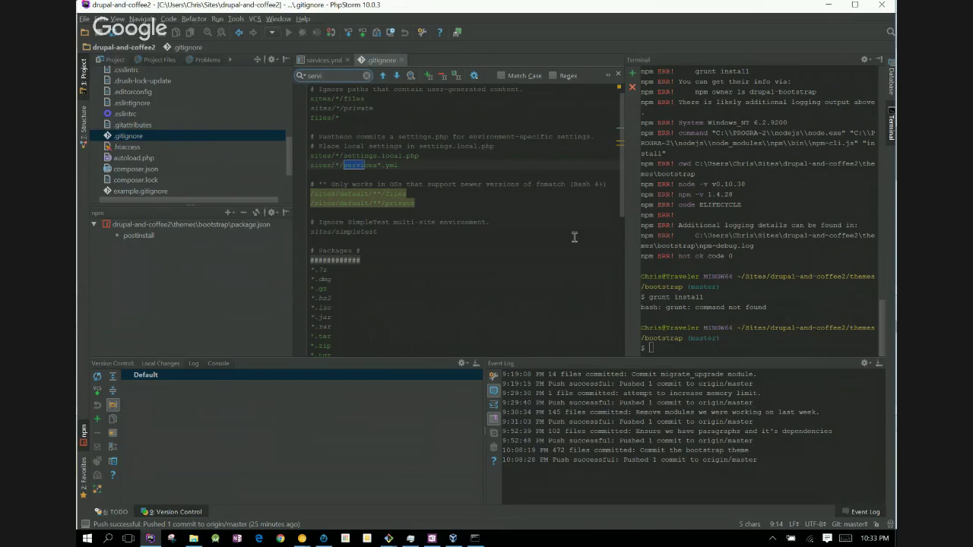
- Delete the sites/*/services*.yml rule from .gitignore
{"action": "left_click", "coordinate": [507, 162]}
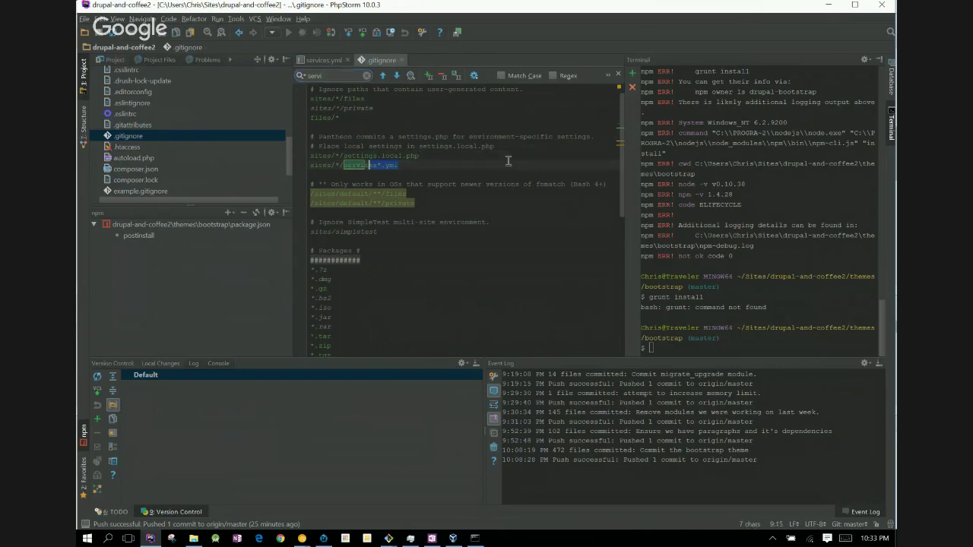
{"action": "key", "text": "shift+Up"}
{"action": "key", "text": "shift+Down"}
{"action": "key", "text": "shift+Home"}
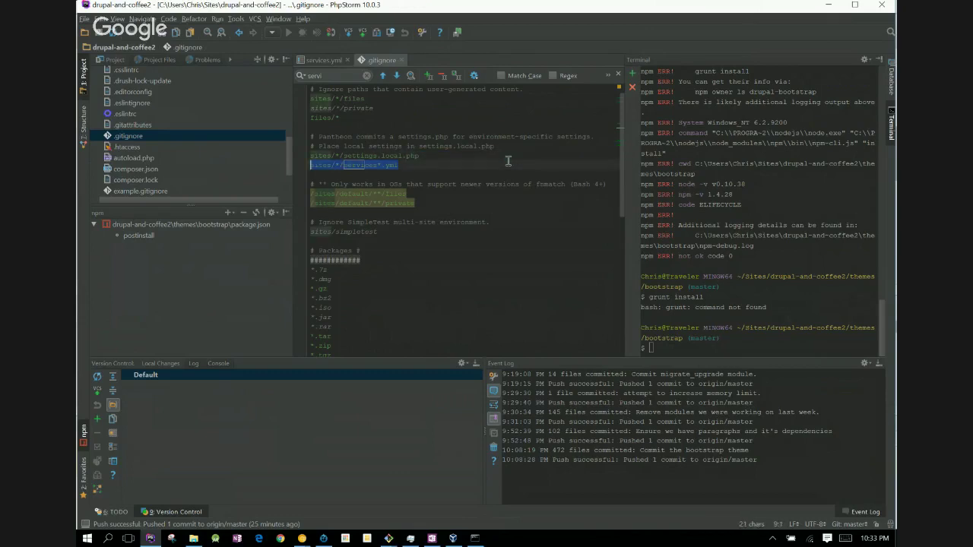
{"action": "key", "text": "Delete"}
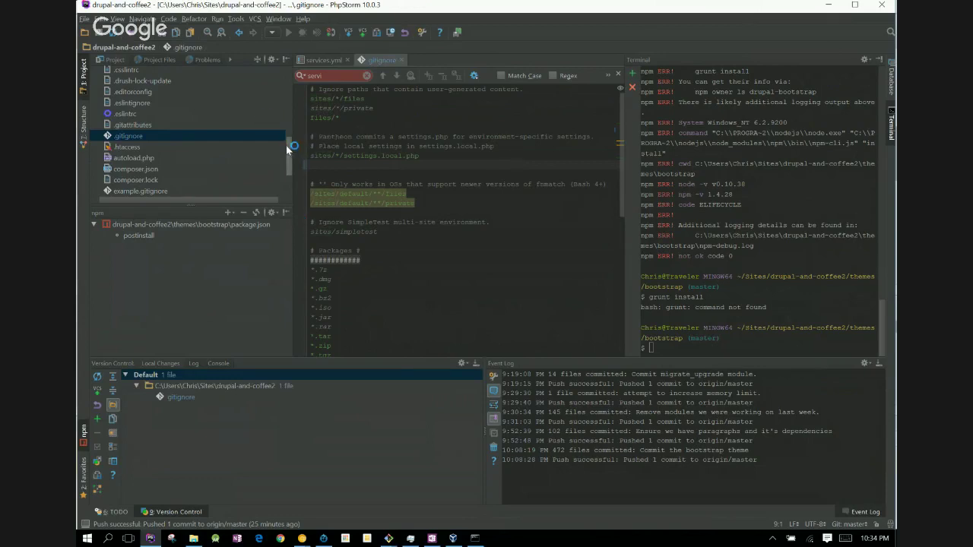
- Add the unversioned sites/default/services.yml file to Git
{"action": "left_click_drag", "start_coordinate": [286, 145], "coordinate": [283, 94]}
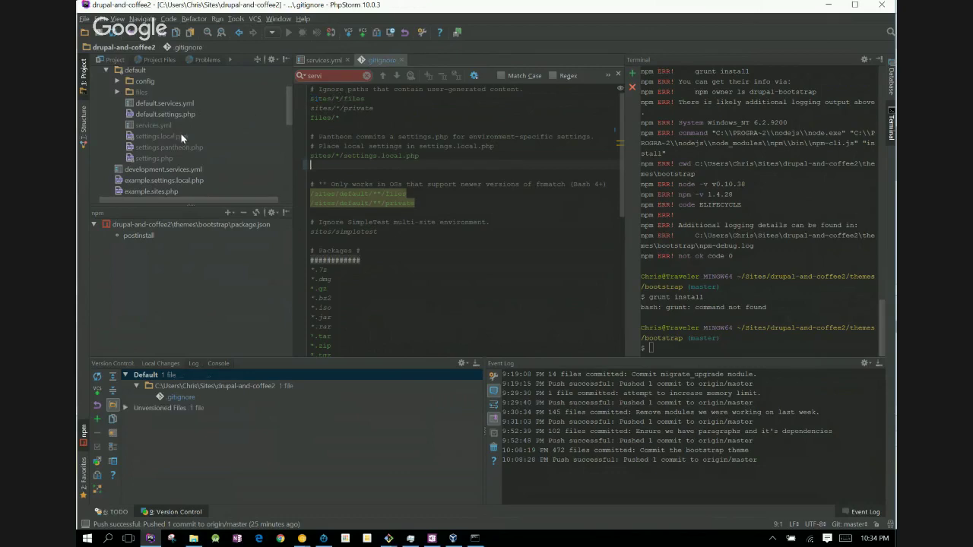
{"action": "left_click", "coordinate": [126, 407]}
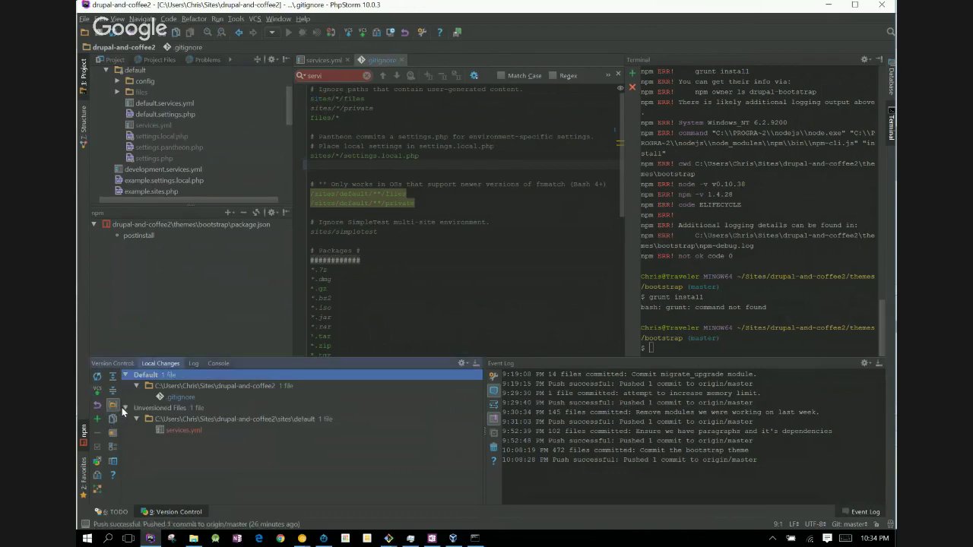
{"action": "left_click", "coordinate": [189, 431]}
{"action": "key", "text": "ctrl+alt+a"}
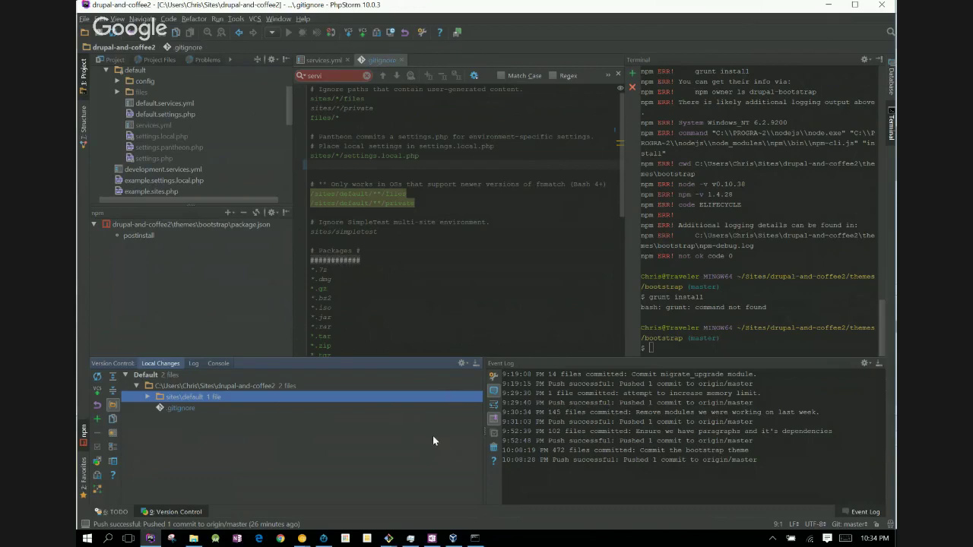
- Commit services.yml and .gitignore with the message "Push up the services.yml file."
{"action": "key", "text": "alt+Tab"}
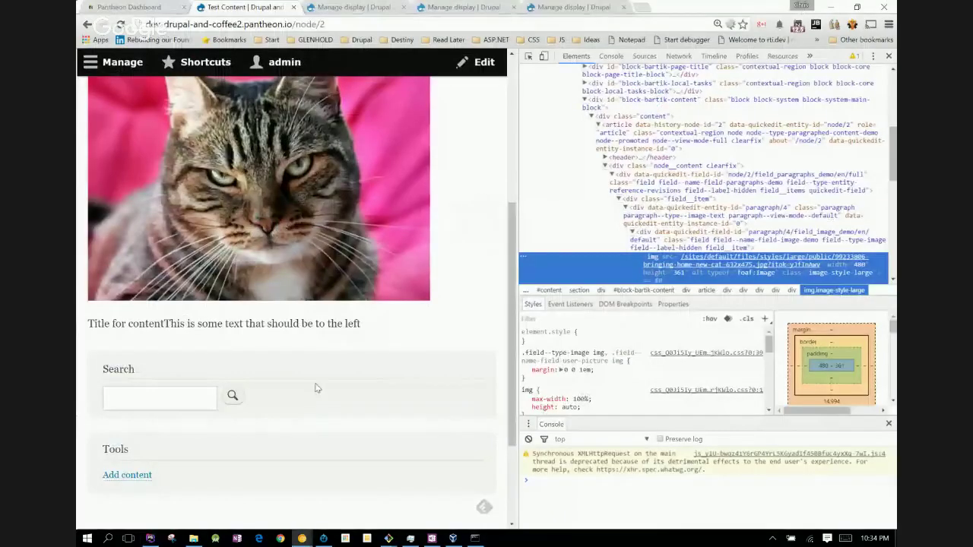
{"action": "key", "text": "alt+Tab"}
{"action": "left_click", "coordinate": [238, 385]}
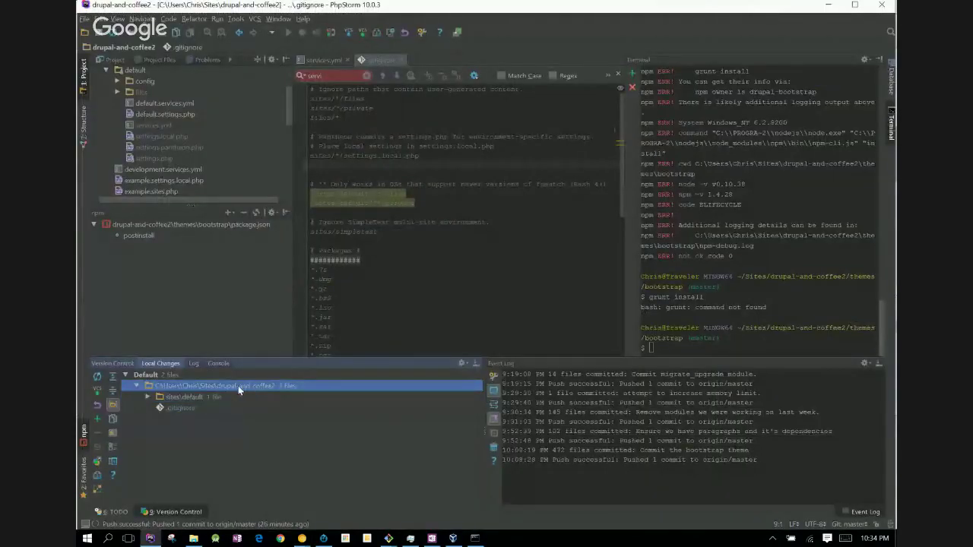
{"action": "key", "text": "ctrl+k"}
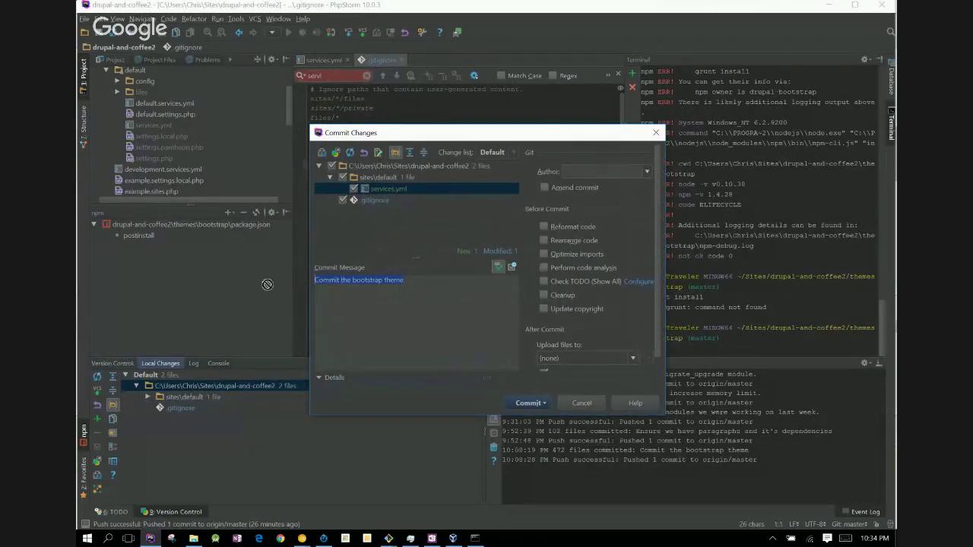
{"action": "type", "text": "Push up the ser"}
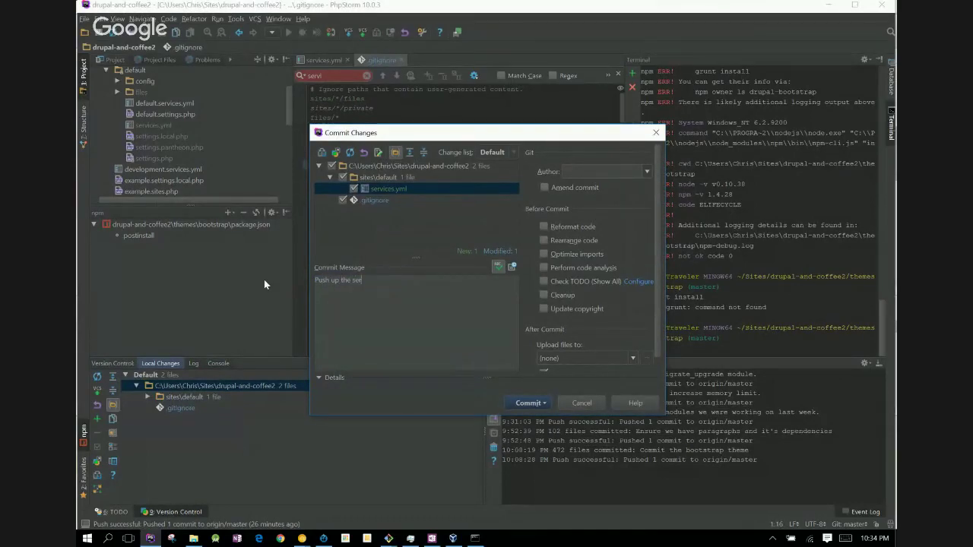
{"action": "type", "text": "vices.yml file."}
{"action": "key", "text": "ctrl+Return"}
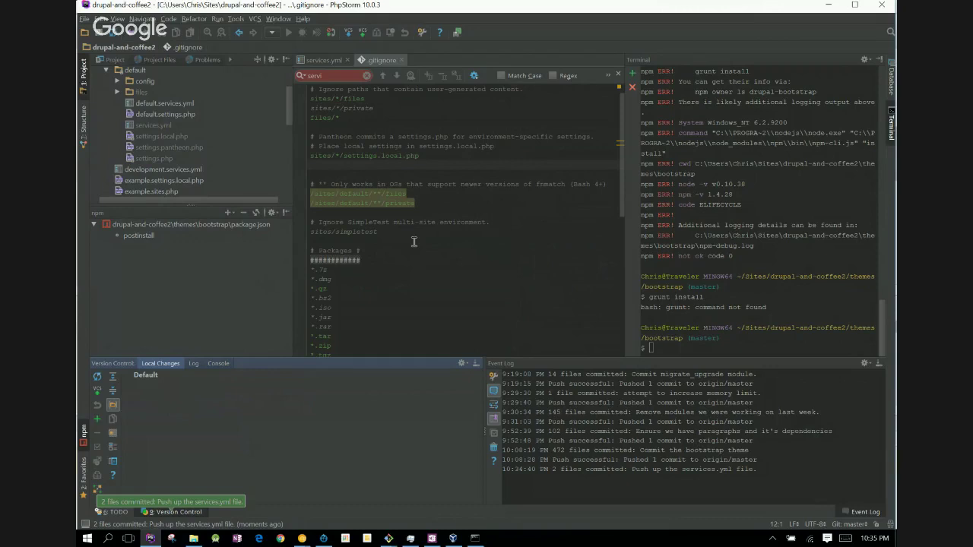
- Switch to the browser, reload the Test Content page at node/2 and view its HTML markup from the beginning
{"action": "key", "text": "alt+Tab"}
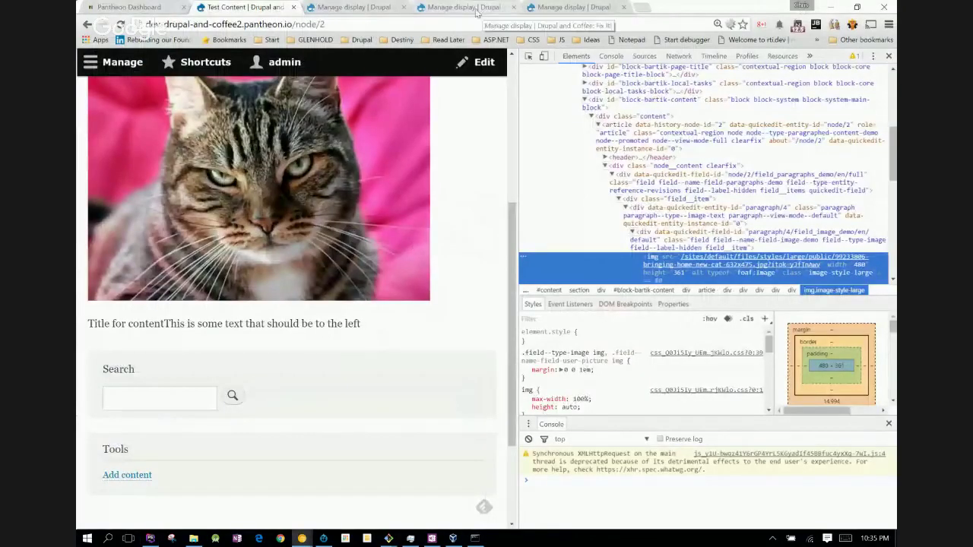
{"action": "left_click", "coordinate": [121, 26]}
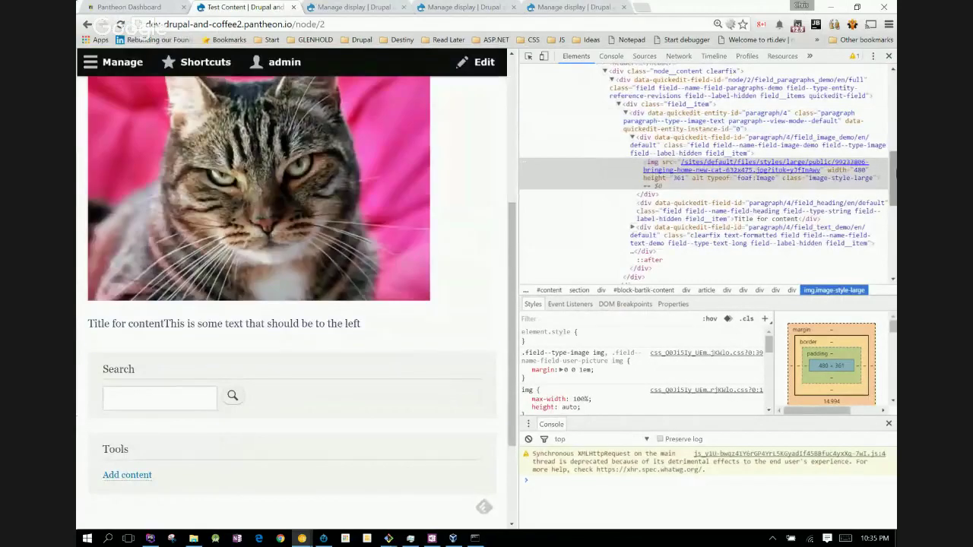
{"action": "left_click_drag", "start_coordinate": [893, 176], "coordinate": [893, 76]}
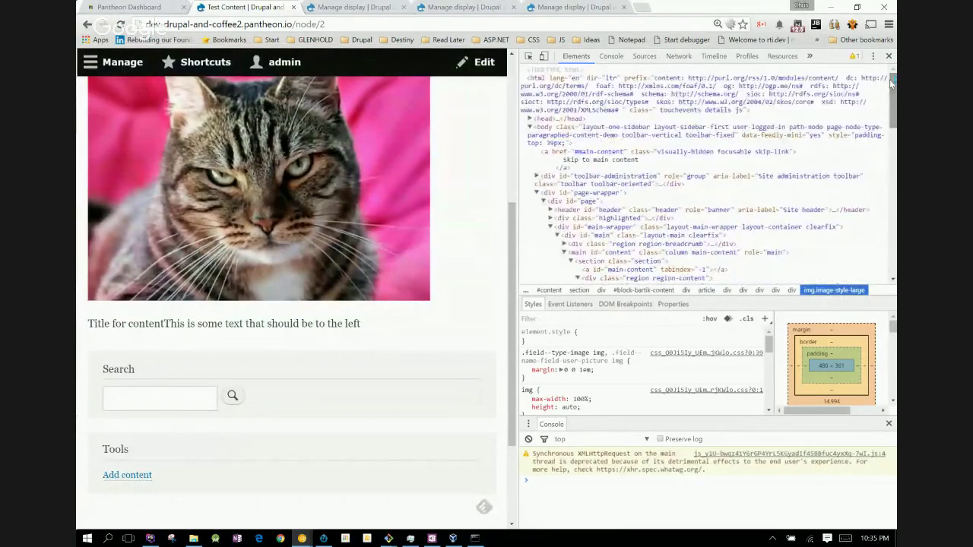
- Open the Pantheon dashboard for Drupal-and-coffee2 and check the site's active and completed workflows
{"action": "left_click", "coordinate": [135, 7]}
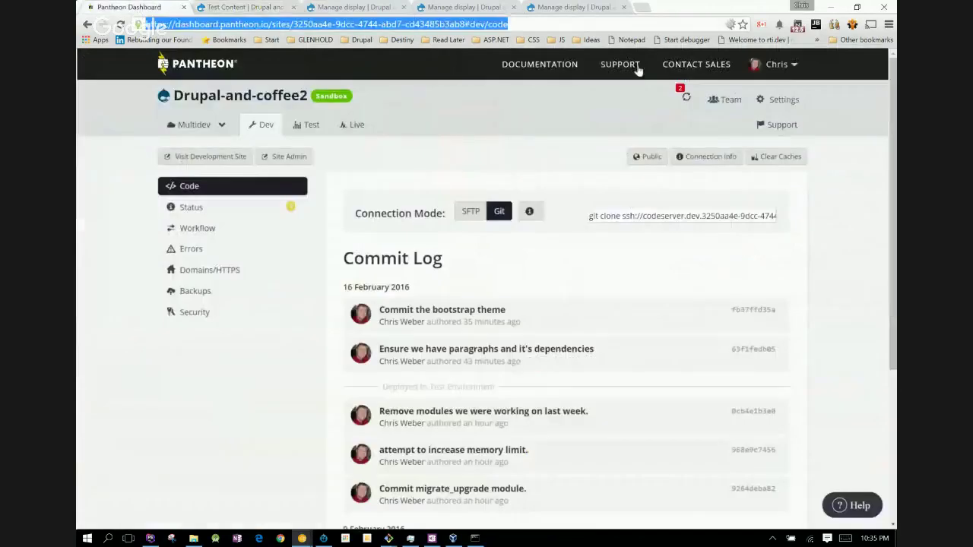
{"action": "left_click", "coordinate": [687, 99]}
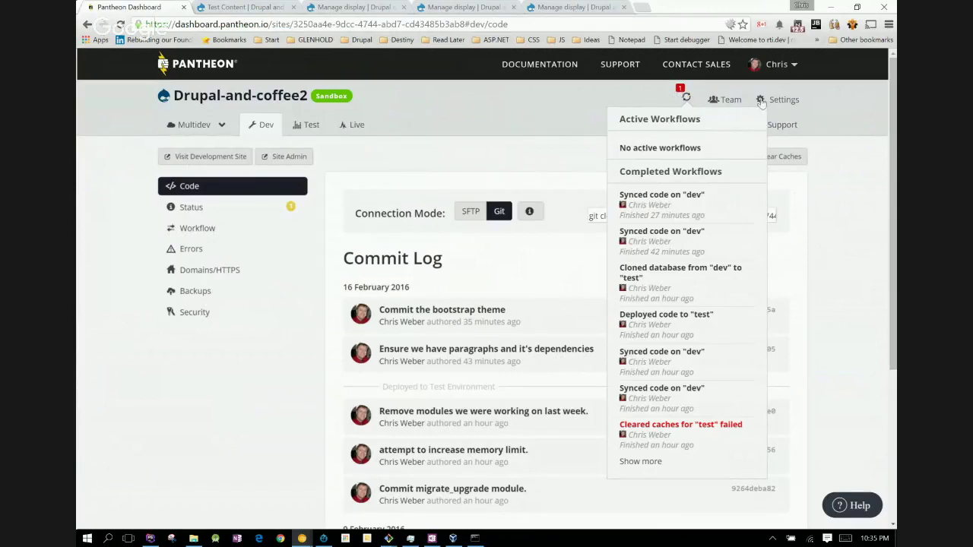
{"action": "left_click", "coordinate": [500, 160]}
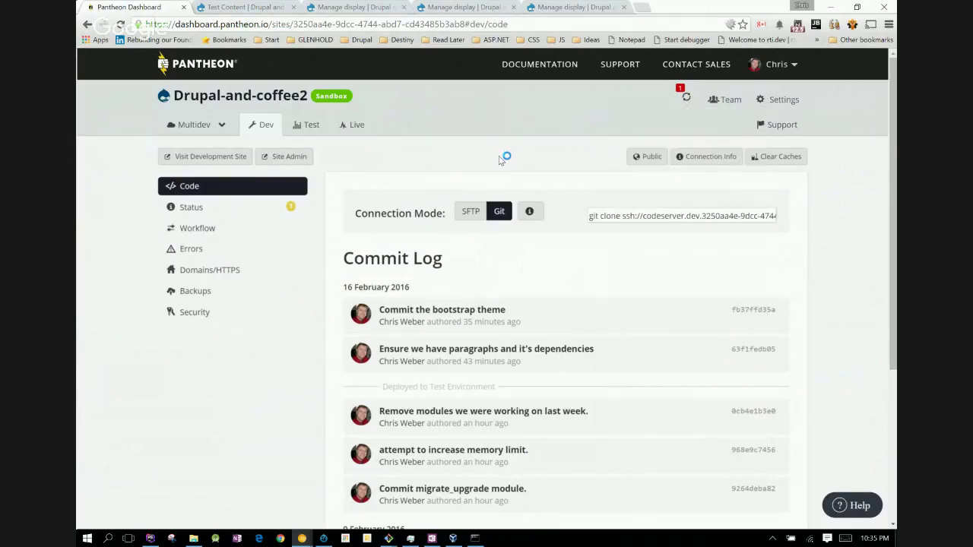
- Clear the Dev environment's caches, check the completed workflows and review the Dev workflow and code pages
{"action": "left_click", "coordinate": [779, 156]}
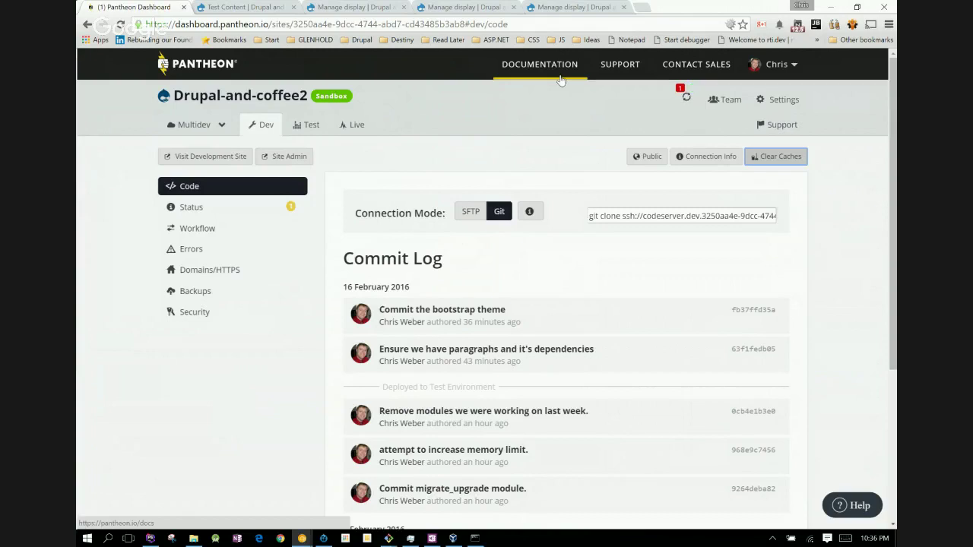
{"action": "left_click", "coordinate": [681, 91]}
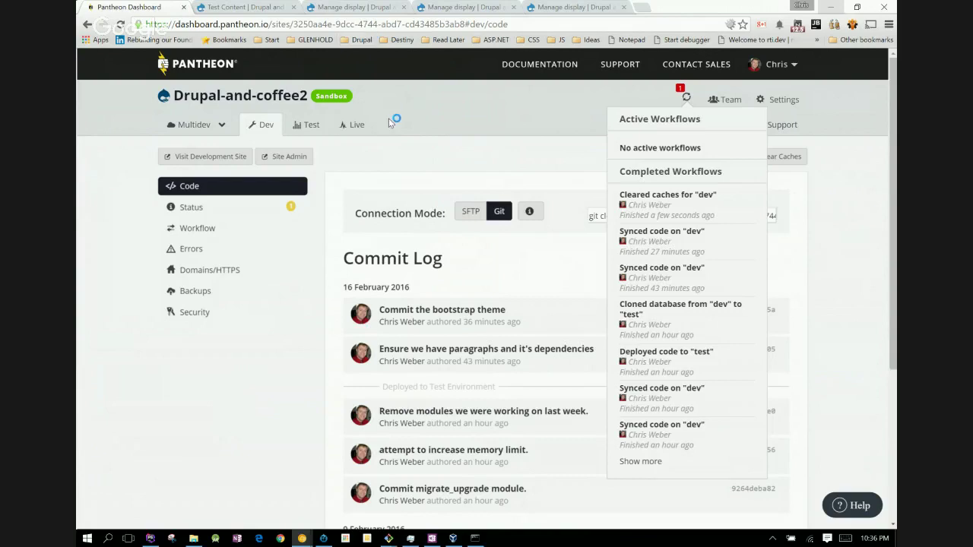
{"action": "left_click", "coordinate": [388, 117]}
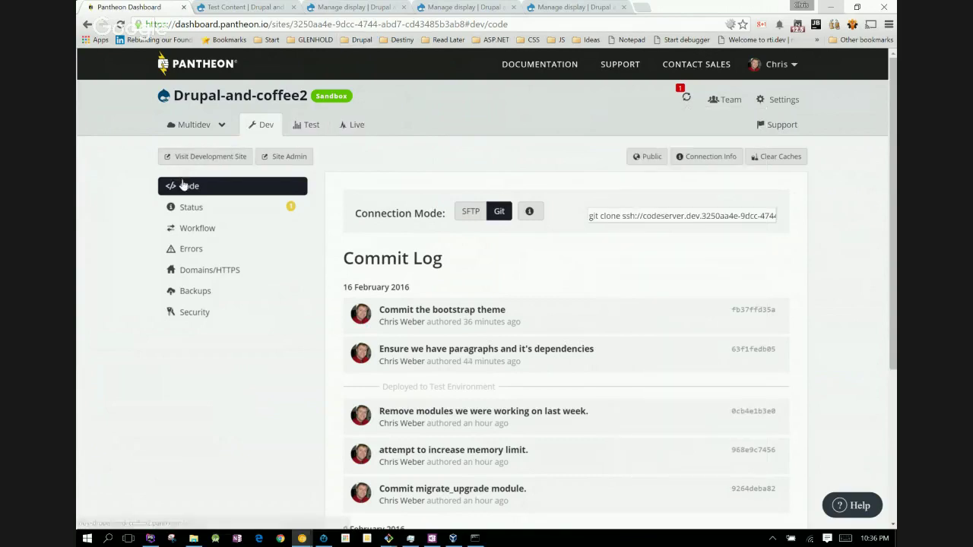
{"action": "left_click", "coordinate": [177, 225]}
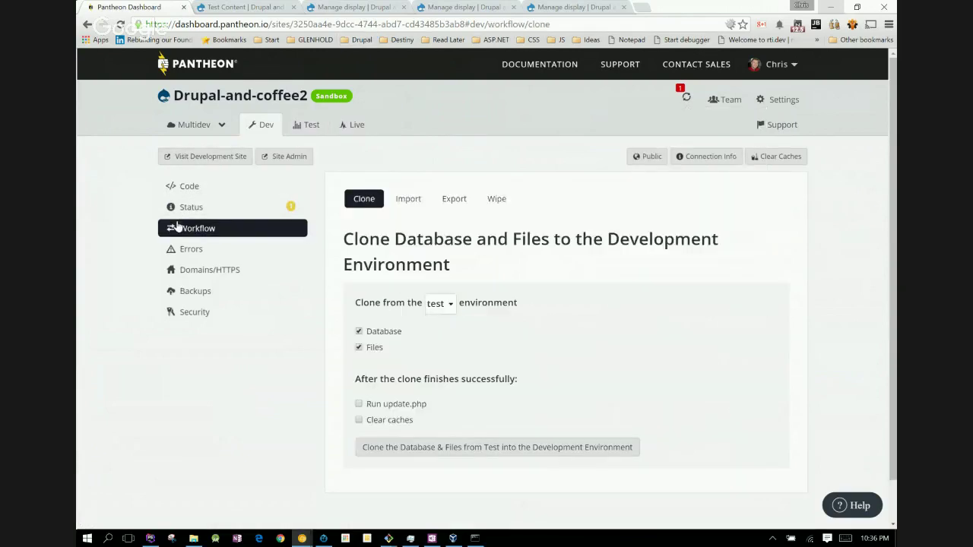
{"action": "left_click", "coordinate": [180, 190]}
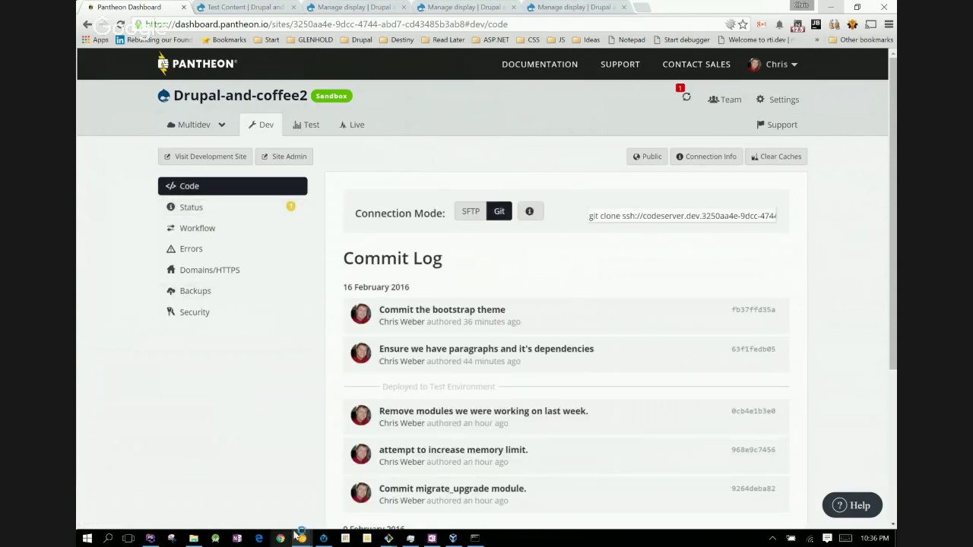
- Switch to PhpStorm and push the "Push up the services.yml file." commit to origin/master
{"action": "left_click", "coordinate": [151, 538]}
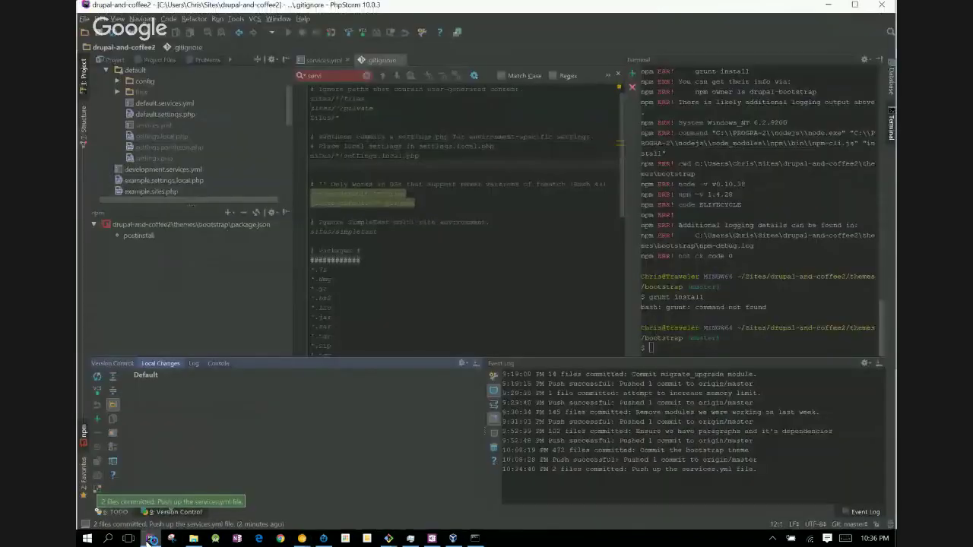
{"action": "key", "text": "ctrl+shift+k"}
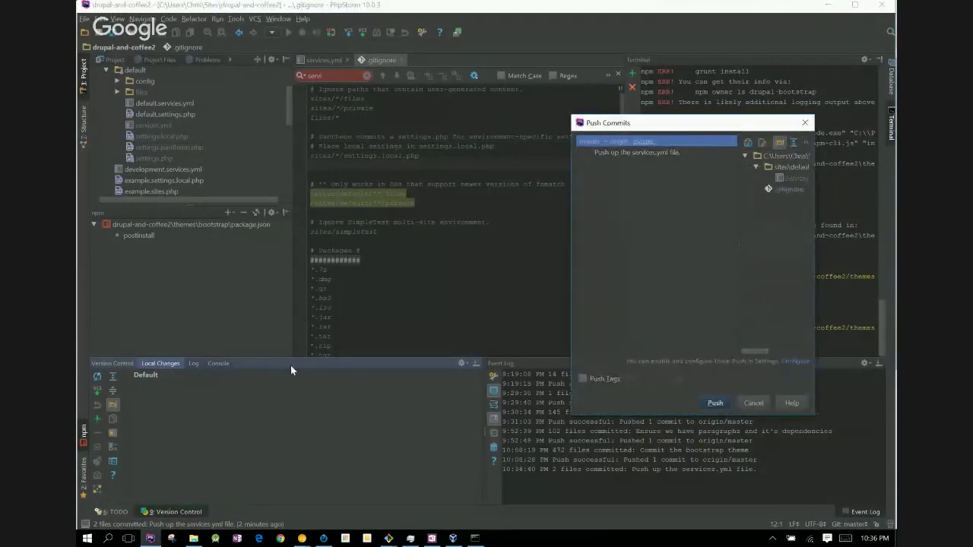
{"action": "key", "text": "Return"}
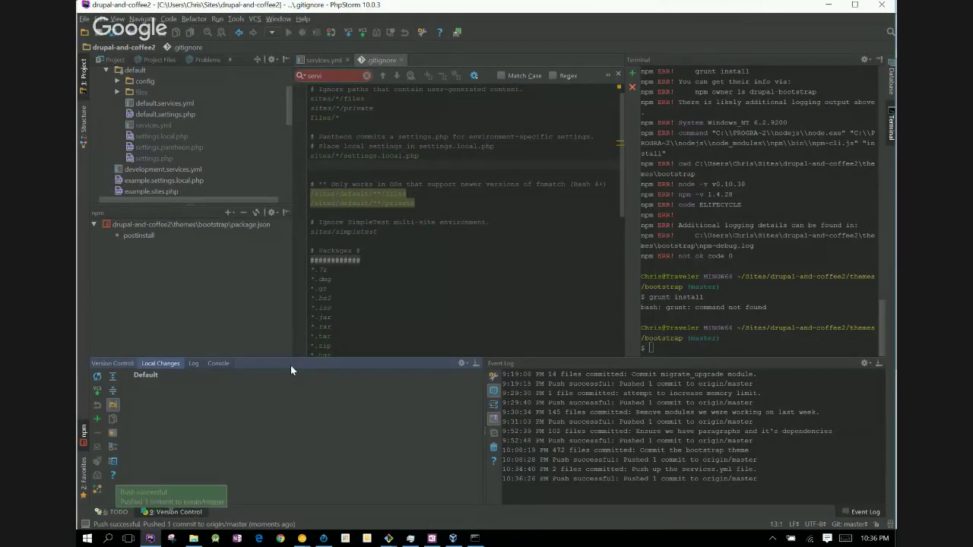
- Return to the Pantheon dashboard, check the code sync in the workflows, and clear the Dev environment's caches
{"action": "key", "text": "alt+Tab"}
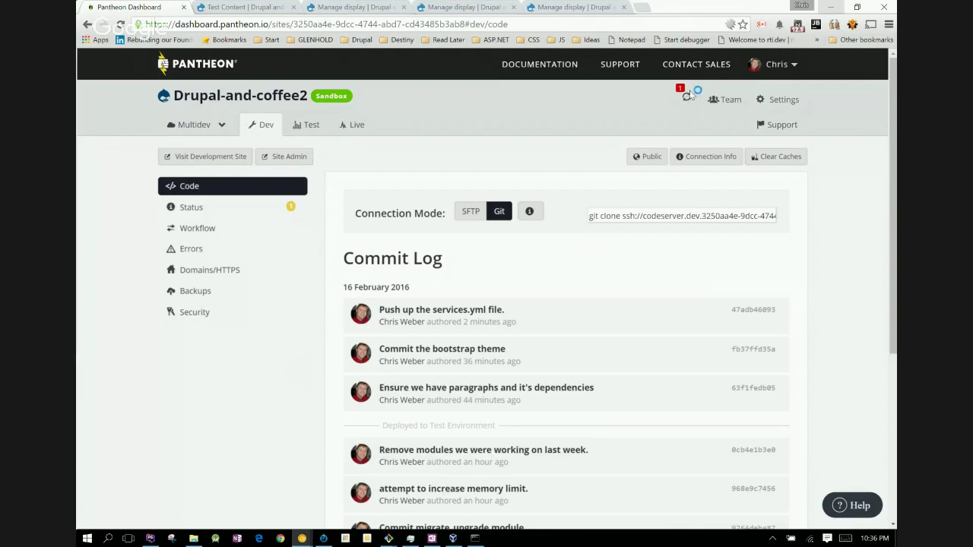
{"action": "left_click", "coordinate": [687, 98]}
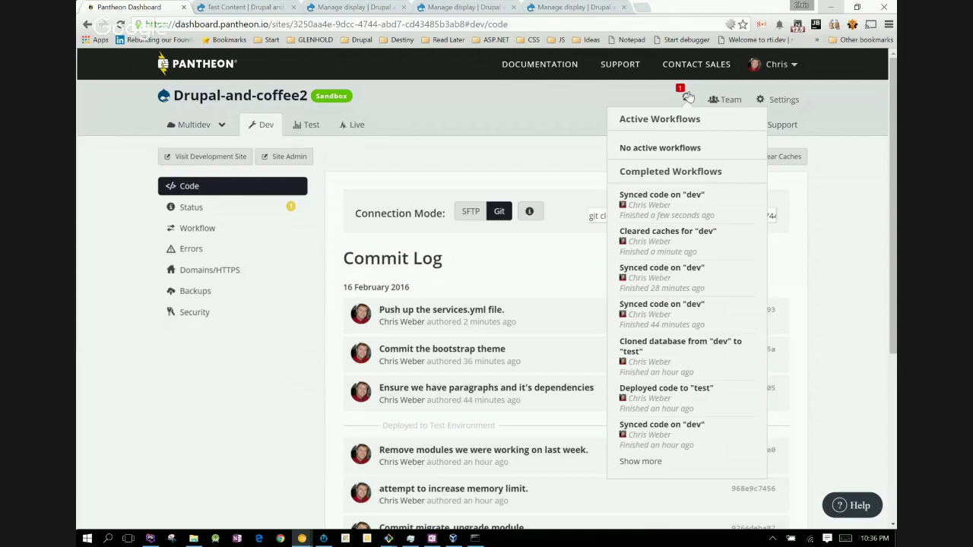
{"action": "left_click", "coordinate": [849, 137]}
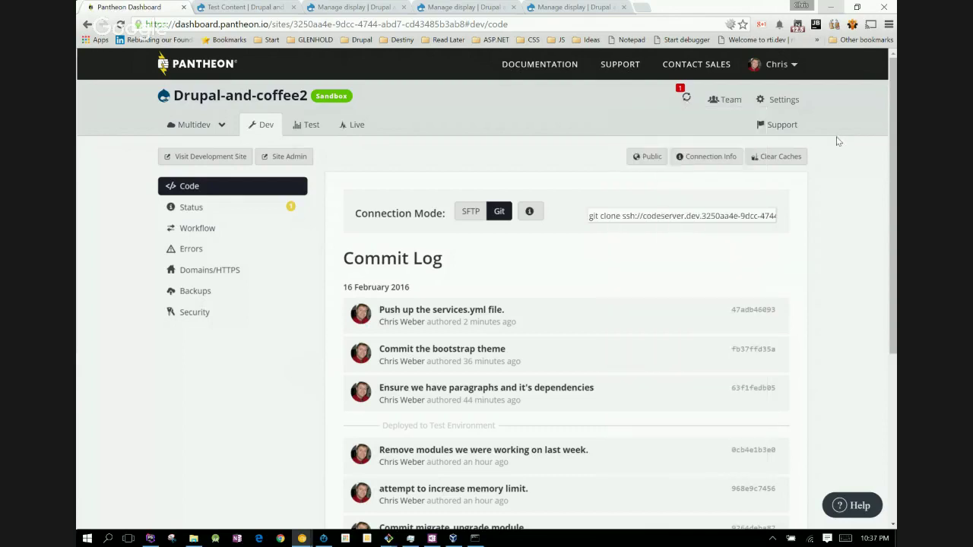
{"action": "left_click", "coordinate": [774, 158]}
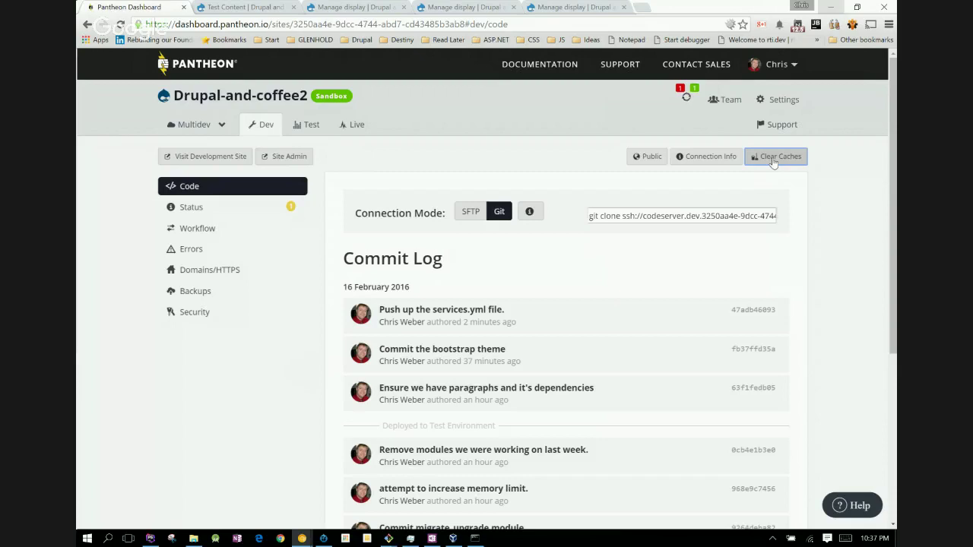
{"action": "left_click", "coordinate": [687, 98]}
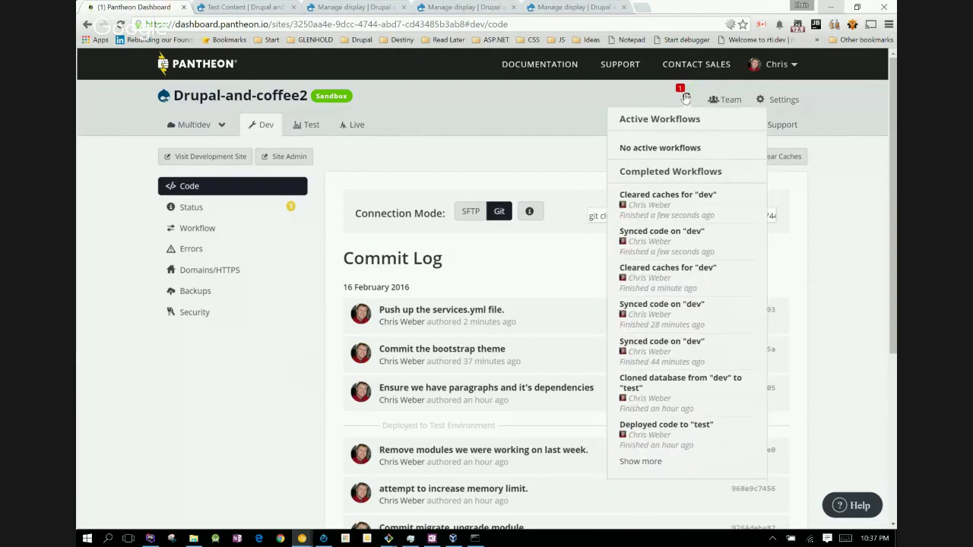
- Inspect the cat image on the Test Content page and locate the Twig debug comment naming its image template
{"action": "left_click", "coordinate": [244, 7]}
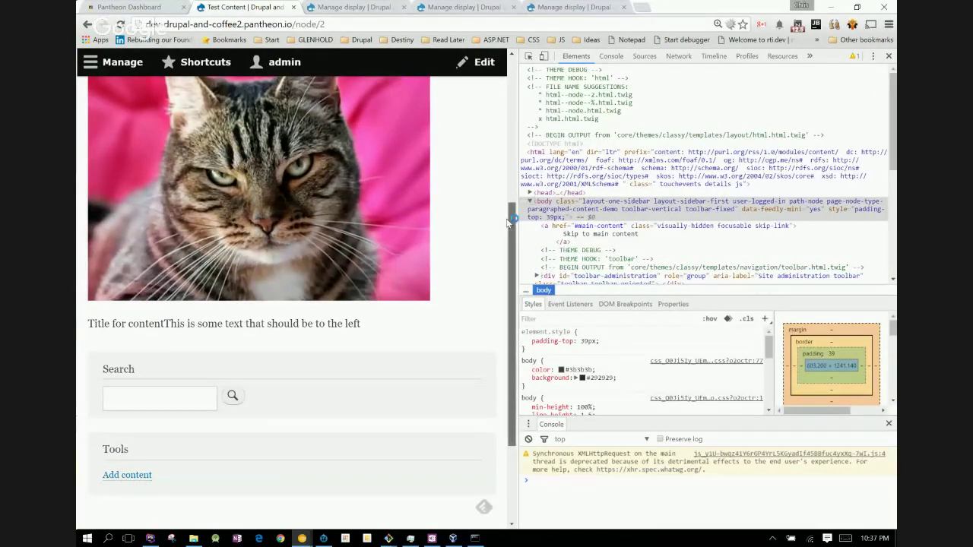
{"action": "scroll", "coordinate": [394, 74], "scroll_direction": "up", "scroll_amount": 3}
{"action": "left_click", "coordinate": [529, 56]}
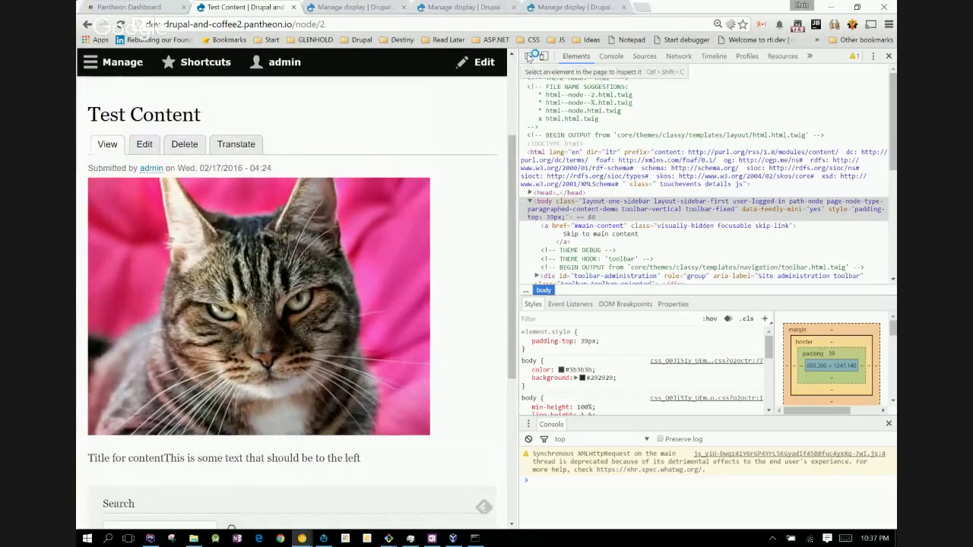
{"action": "left_click", "coordinate": [270, 286]}
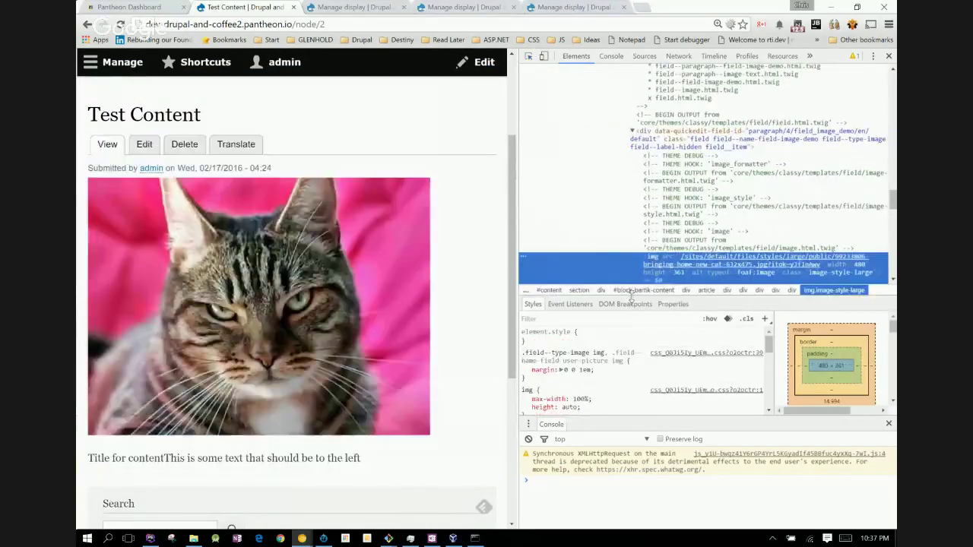
{"action": "left_click", "coordinate": [807, 248]}
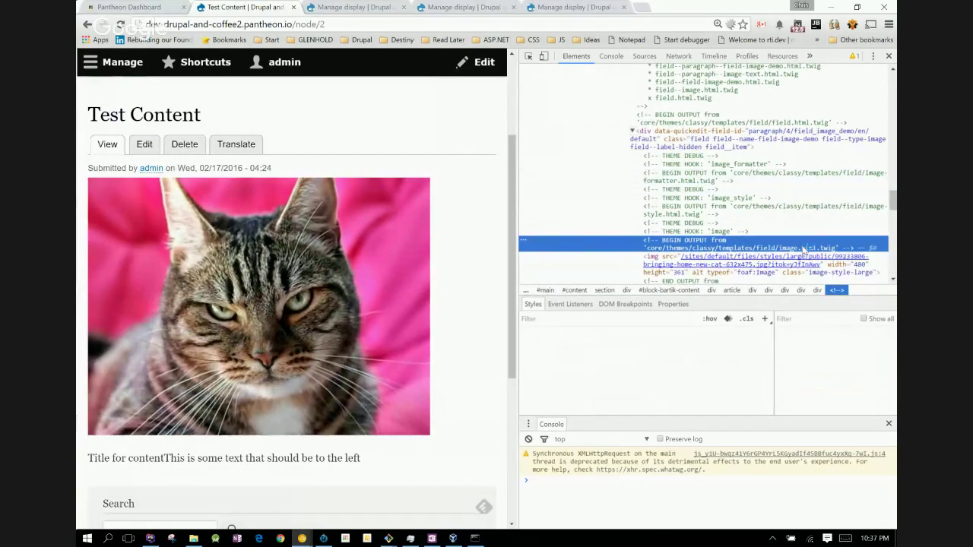
- Examine the Twig debug comments around the image's parent elements for the field and paragraph template name suggestions
{"action": "mouse_move", "coordinate": [676, 261]}
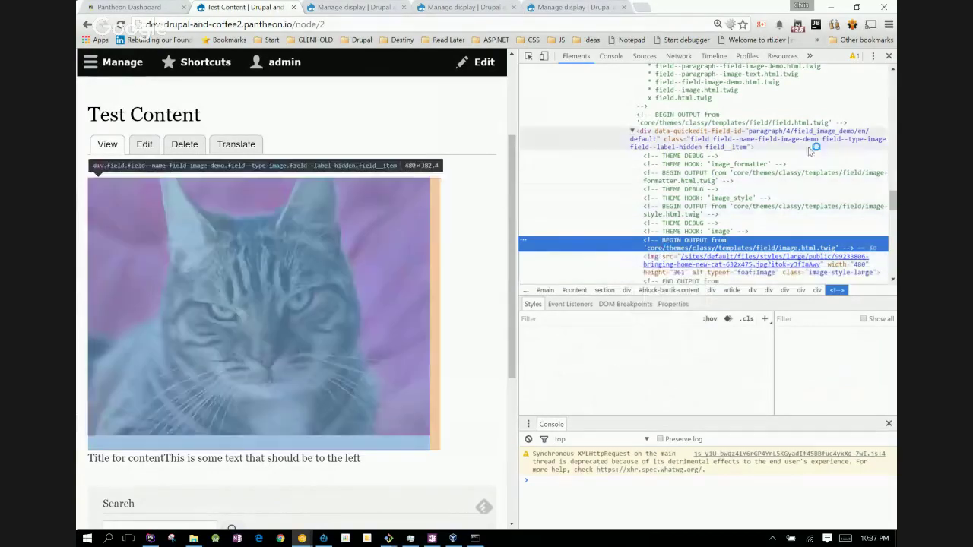
{"action": "left_click_drag", "start_coordinate": [893, 200], "coordinate": [893, 196]}
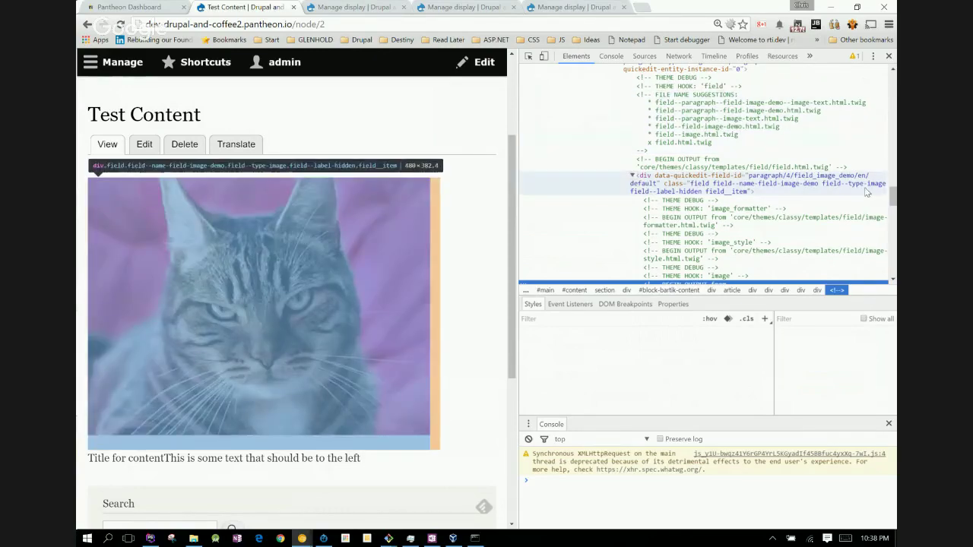
{"action": "scroll", "coordinate": [882, 186], "scroll_direction": "up", "scroll_amount": 3}
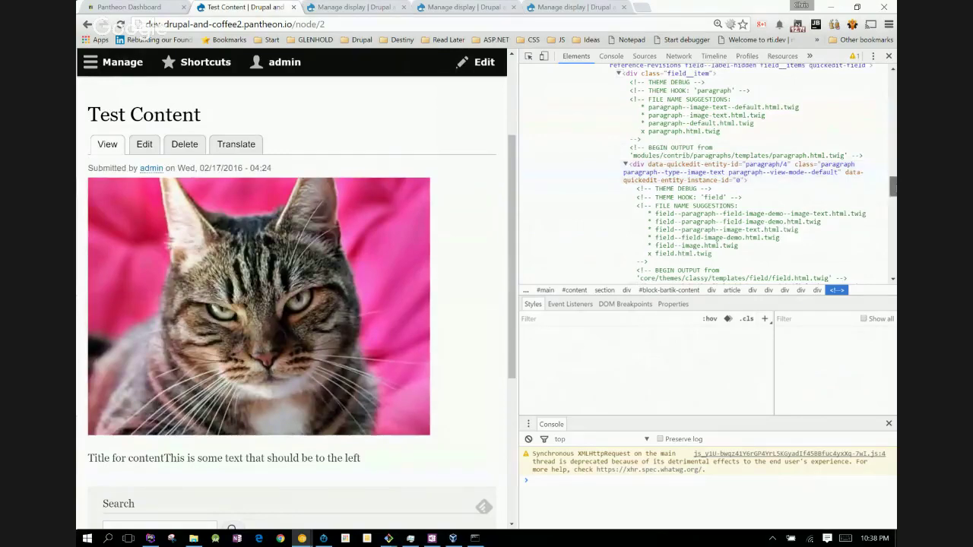
{"action": "left_click_drag", "start_coordinate": [894, 188], "coordinate": [893, 178]}
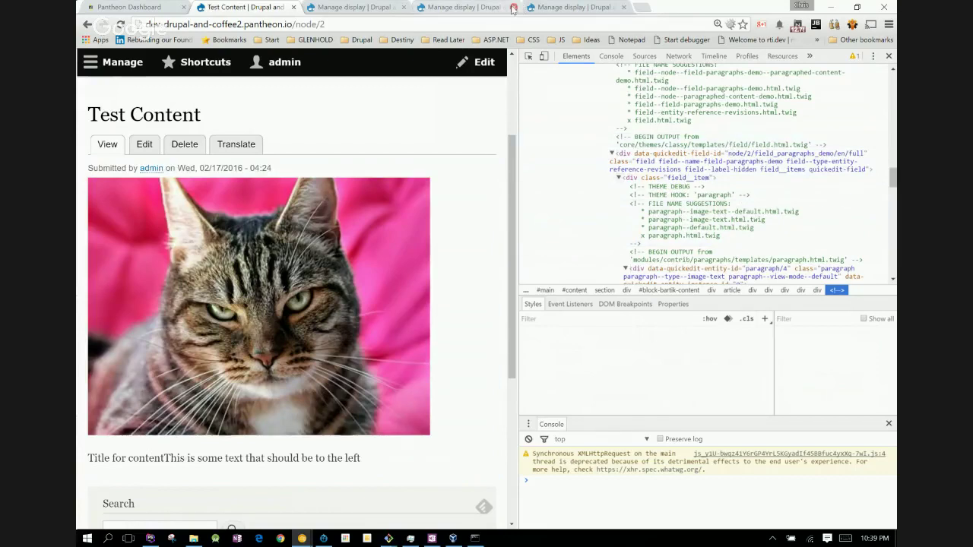
- Install the Bootstrap 8.x-3.0-beta2 theme from the Appearance page and set it as the default
{"action": "left_click", "coordinate": [116, 63]}
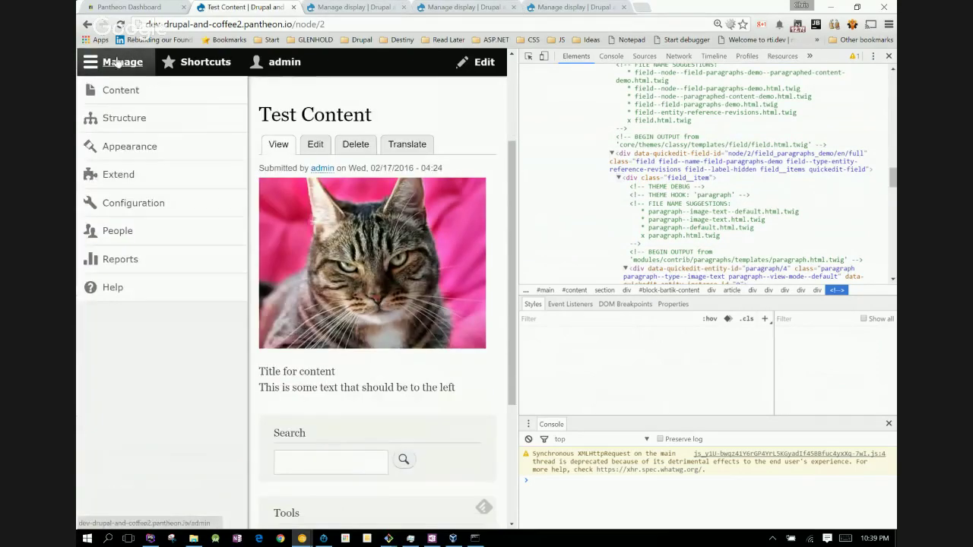
{"action": "left_click", "coordinate": [119, 153]}
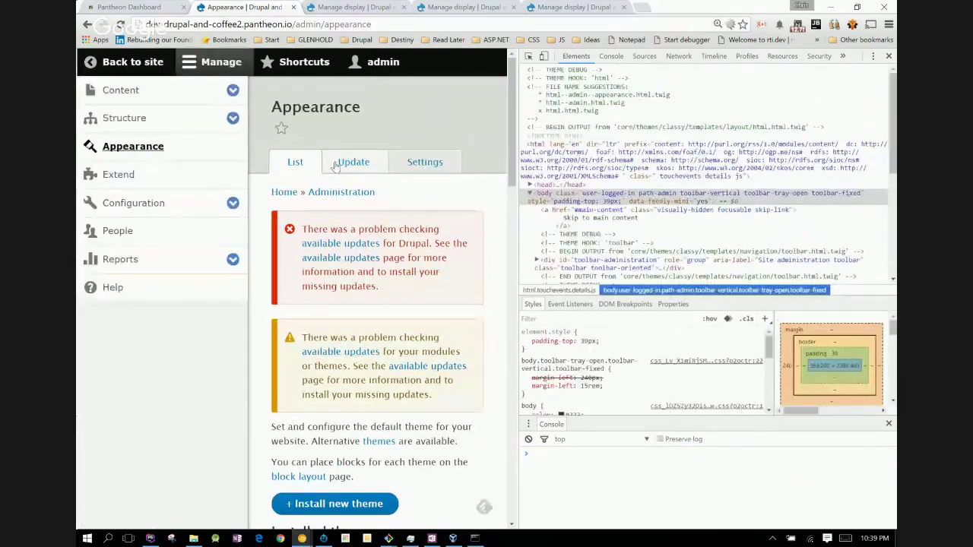
{"action": "left_click", "coordinate": [221, 62]}
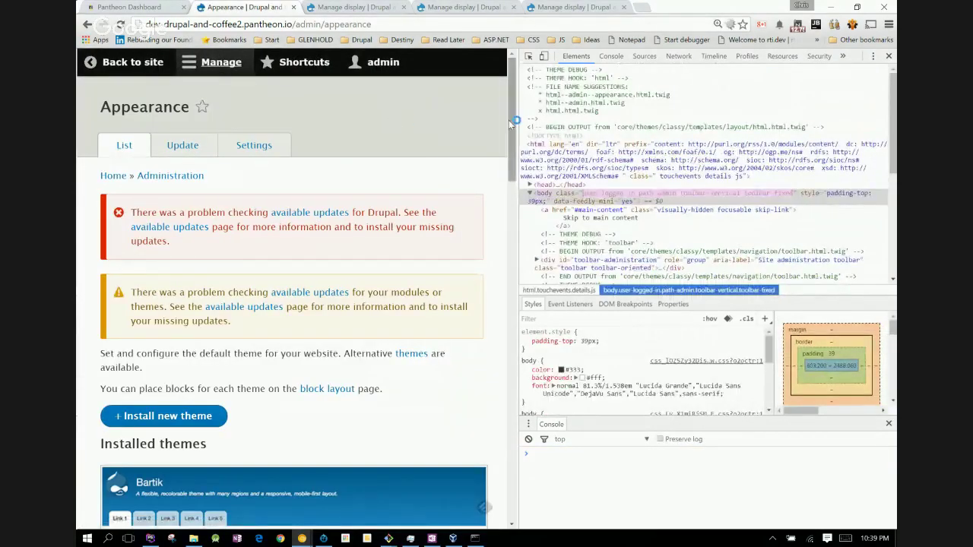
{"action": "scroll", "coordinate": [493, 253], "scroll_direction": "down", "scroll_amount": 6}
{"action": "scroll", "coordinate": [493, 252], "scroll_direction": "down", "scroll_amount": 9}
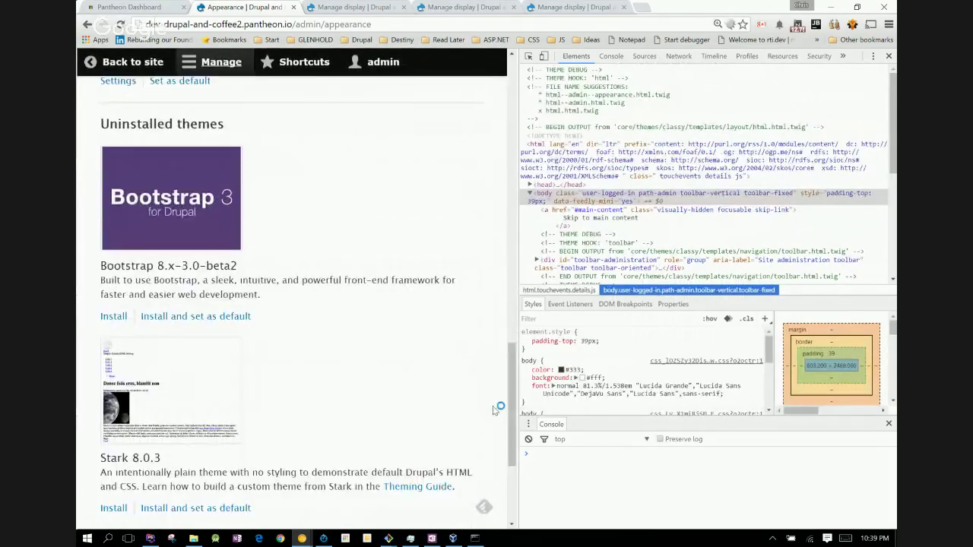
{"action": "left_click", "coordinate": [216, 318]}
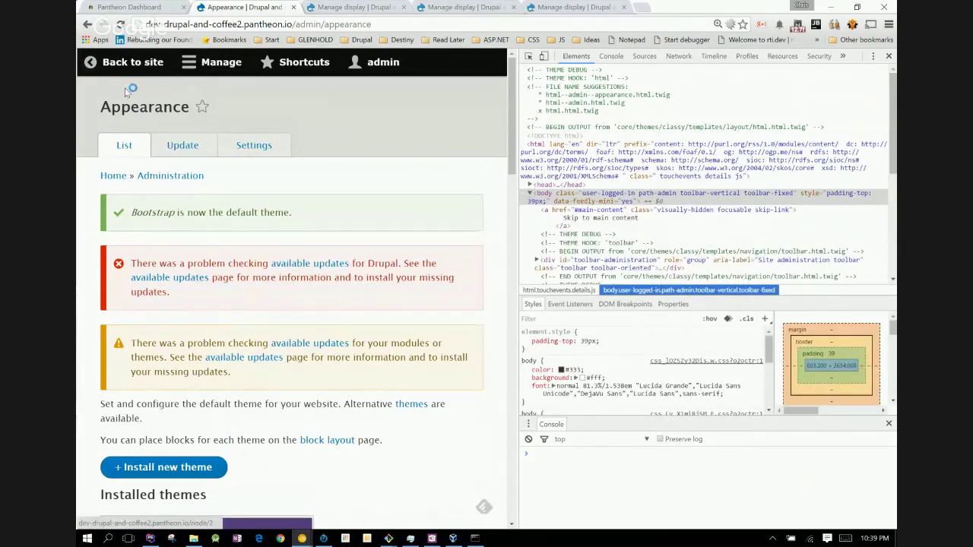
- Return to the Test Content page and inspect the cat image's Twig debug comments under the Bootstrap theme
{"action": "left_click", "coordinate": [90, 68]}
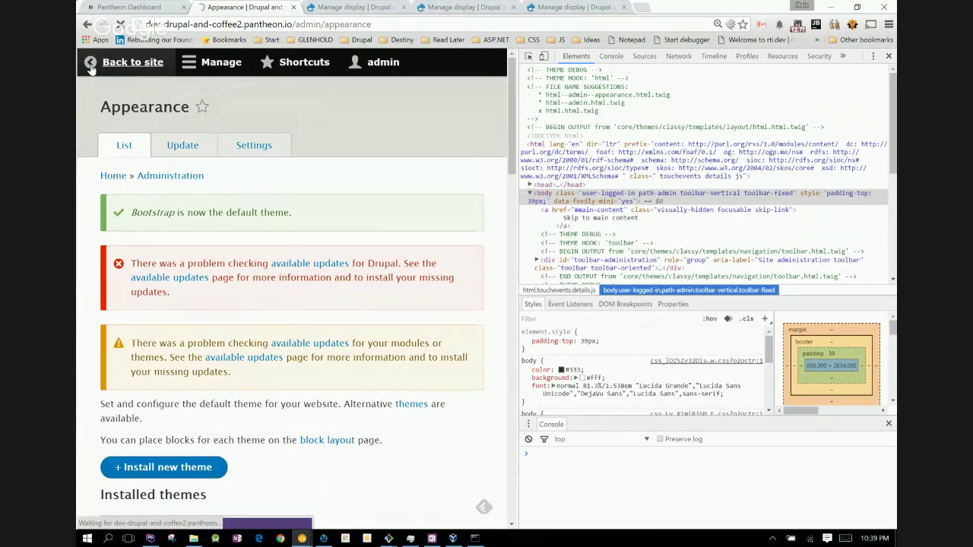
{"action": "right_click", "coordinate": [88, 24]}
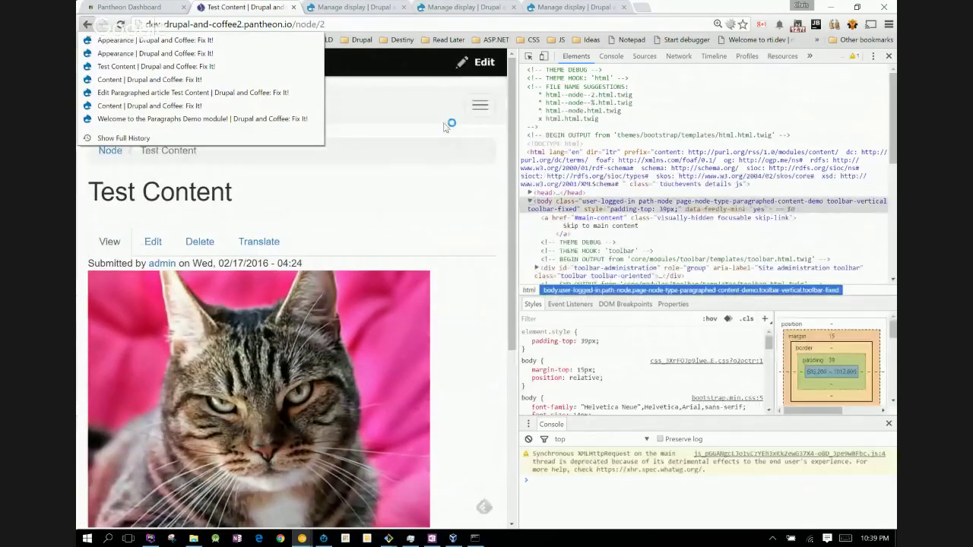
{"action": "left_click_drag", "start_coordinate": [517, 185], "coordinate": [506, 311]}
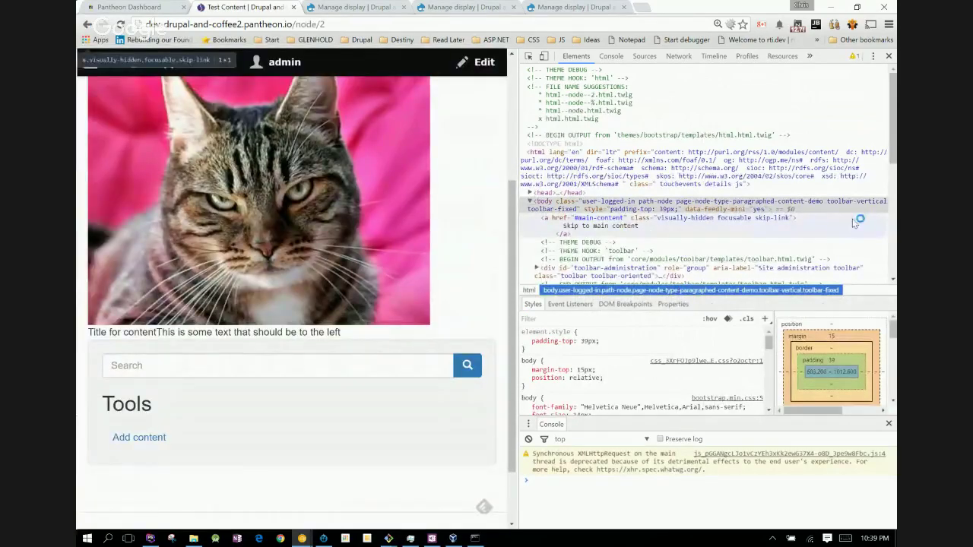
{"action": "scroll", "coordinate": [891, 155], "scroll_direction": "down", "scroll_amount": 4}
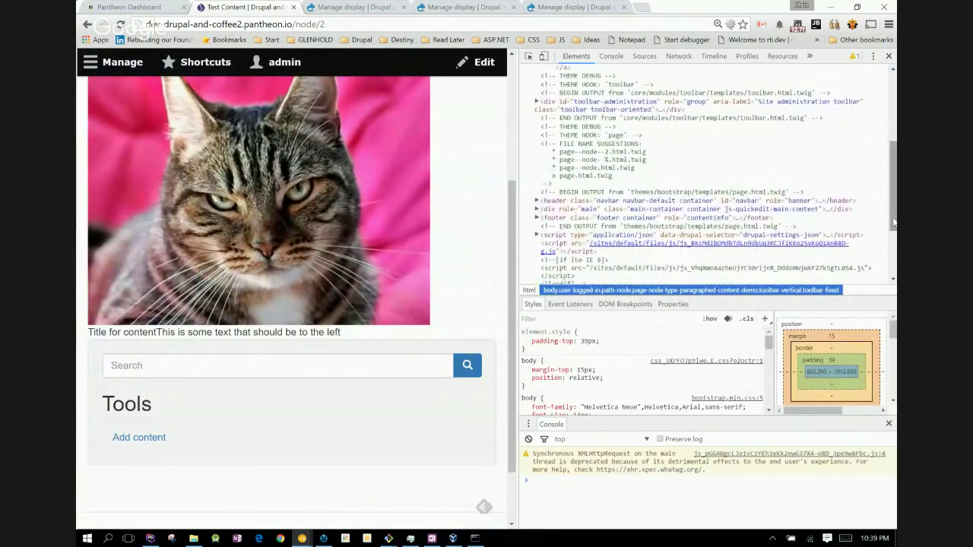
{"action": "left_click", "coordinate": [530, 61]}
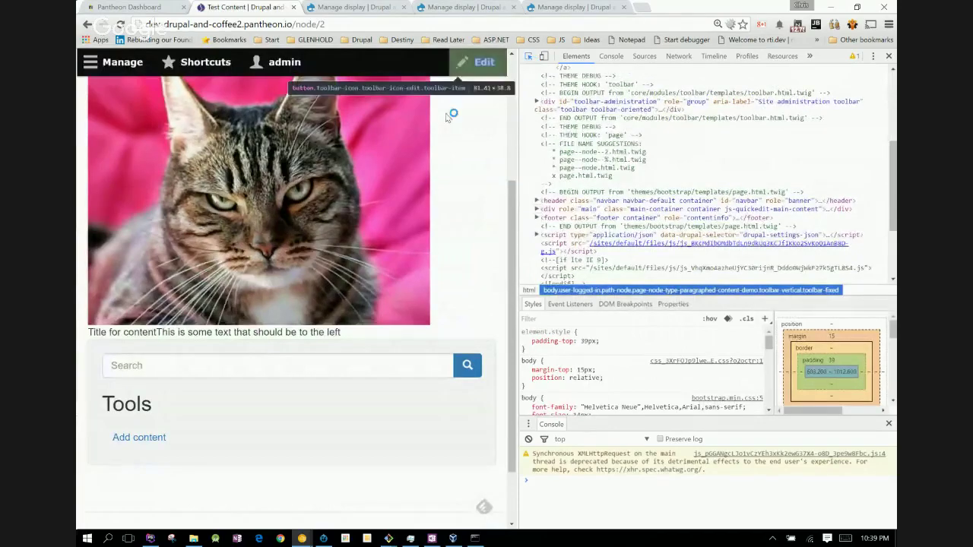
{"action": "left_click", "coordinate": [320, 231]}
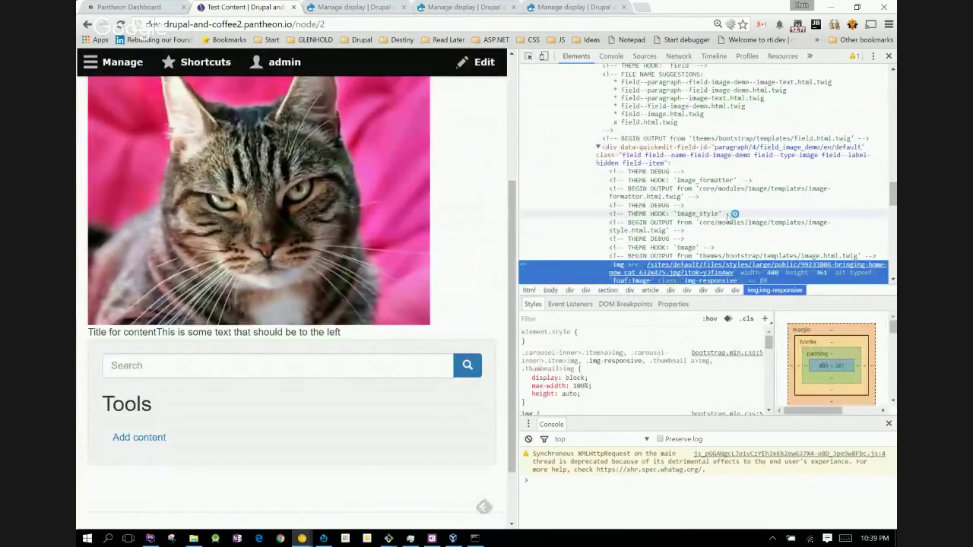
- Locate the paragraph theme hook's file name suggestions comment among the image's Twig debug comments and copy it
{"action": "left_click", "coordinate": [756, 187]}
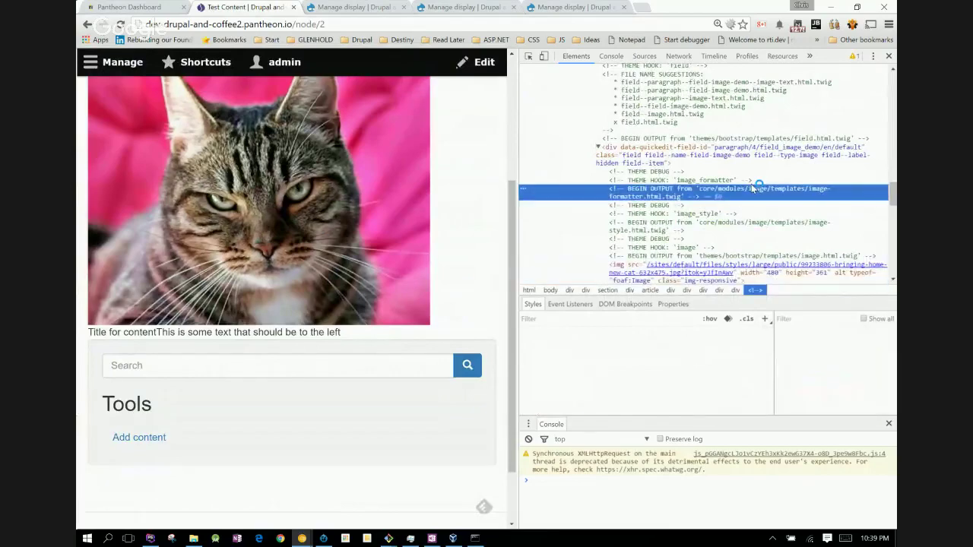
{"action": "scroll", "coordinate": [894, 182], "scroll_direction": "up", "scroll_amount": 3}
{"action": "scroll", "coordinate": [894, 182], "scroll_direction": "down", "scroll_amount": 2}
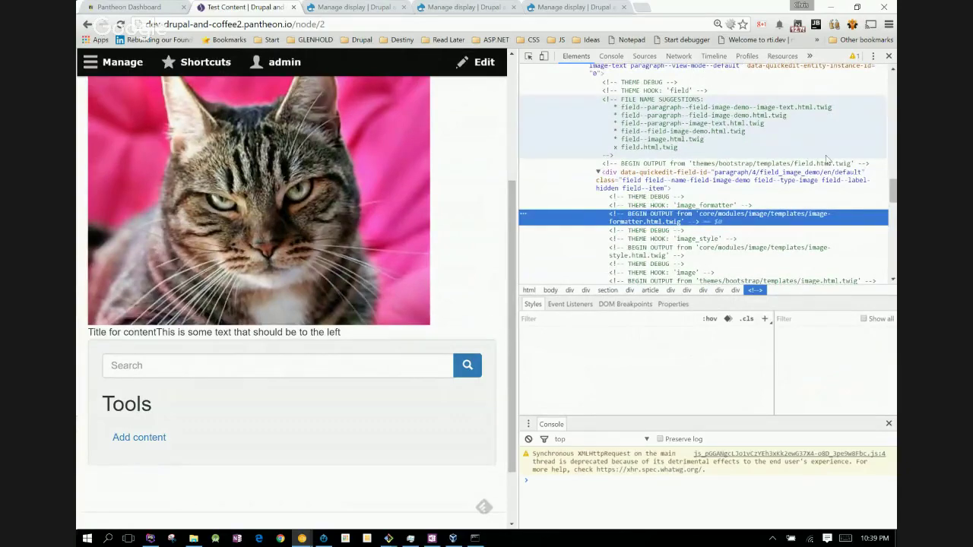
{"action": "scroll", "coordinate": [894, 187], "scroll_direction": "up", "scroll_amount": 4}
{"action": "scroll", "coordinate": [707, 175], "scroll_direction": "up", "scroll_amount": 1}
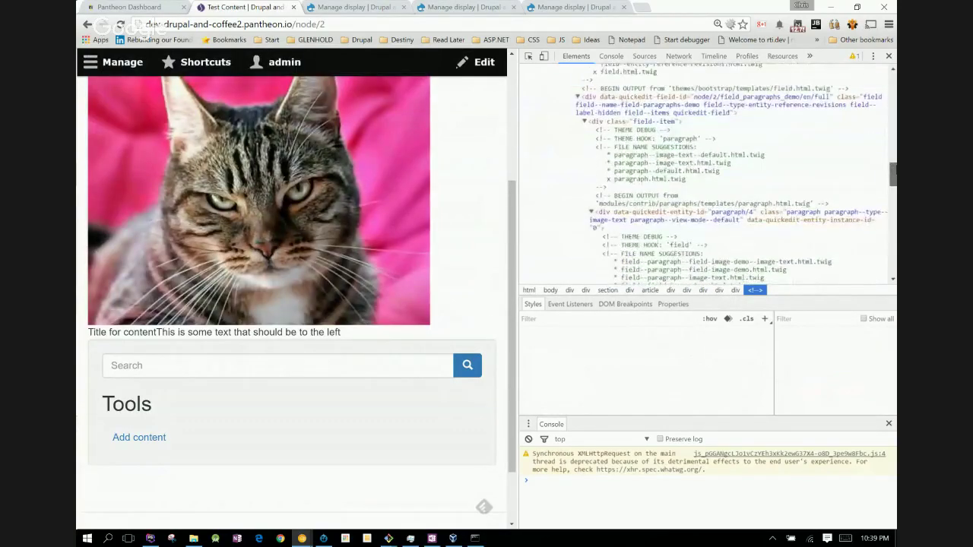
{"action": "scroll", "coordinate": [654, 204], "scroll_direction": "up", "scroll_amount": 2}
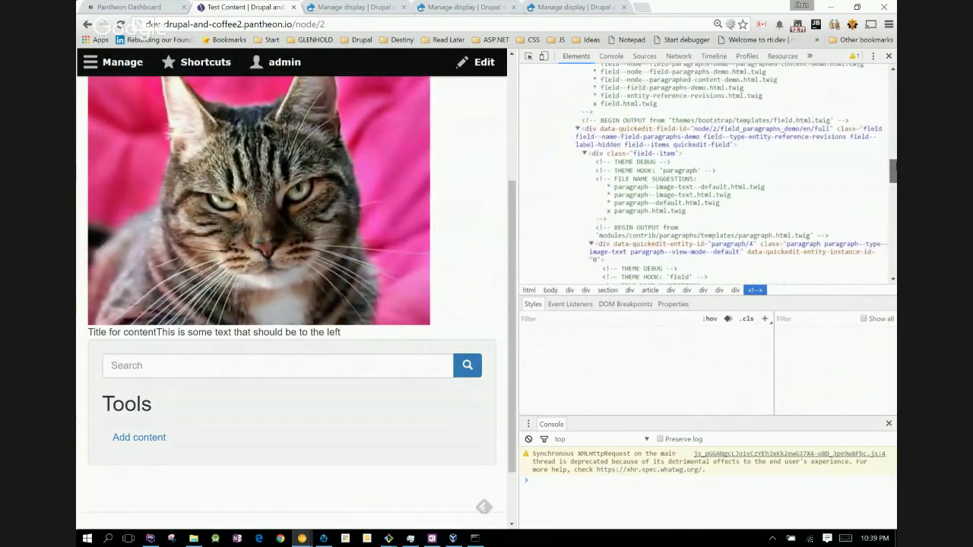
{"action": "left_click", "coordinate": [618, 196]}
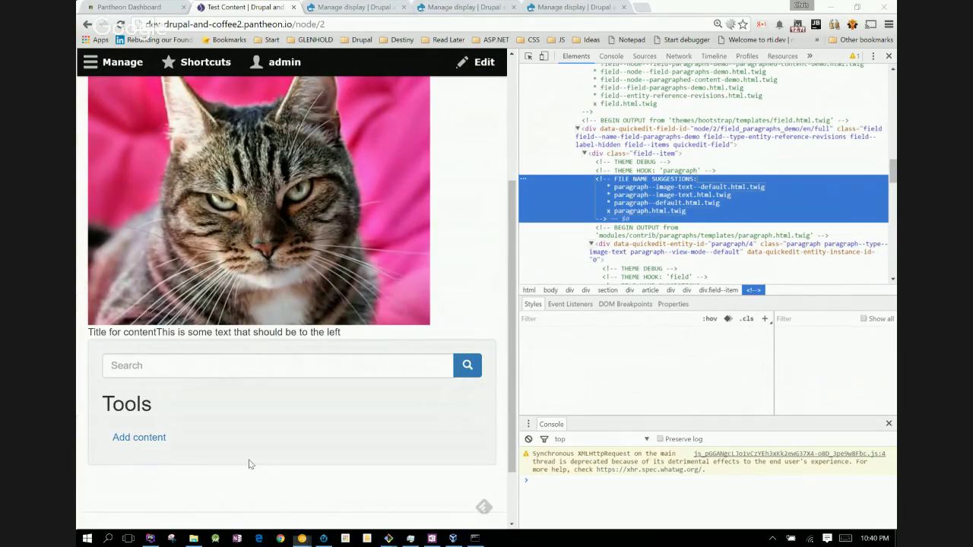
- Paste the suggestions comment into a new Notepad document and copy the name paragraph--image-text.html.twig from it
{"action": "key", "text": "super"}
{"action": "type", "text": "notep"}
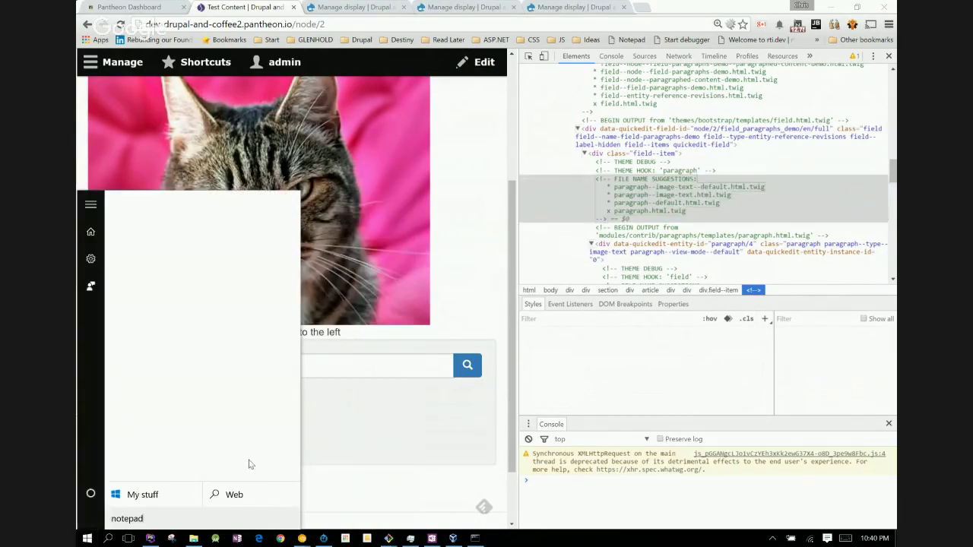
{"action": "type", "text": "ad"}
{"action": "key", "text": "Return"}
{"action": "type", "text": "<!-- FILE NAME SUGGESTIONS:\\n   * paragraph--image-text--default.html.twig\\n   * paragraph--image-text.html.twig\\n   * paragraph--default.html.twig\\n   x paragraph.html.twig\\n-->"}
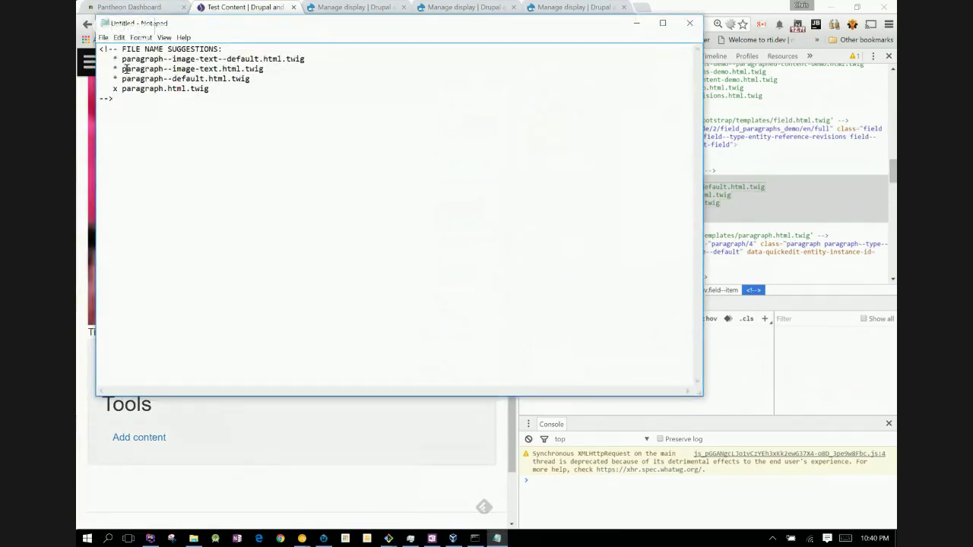
{"action": "left_click_drag", "start_coordinate": [123, 69], "coordinate": [262, 70]}
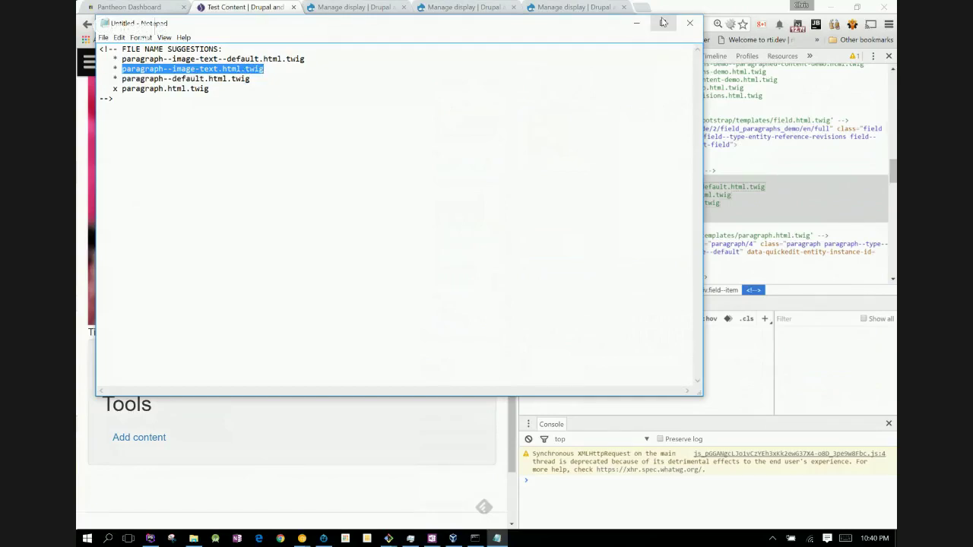
{"action": "left_click", "coordinate": [637, 22]}
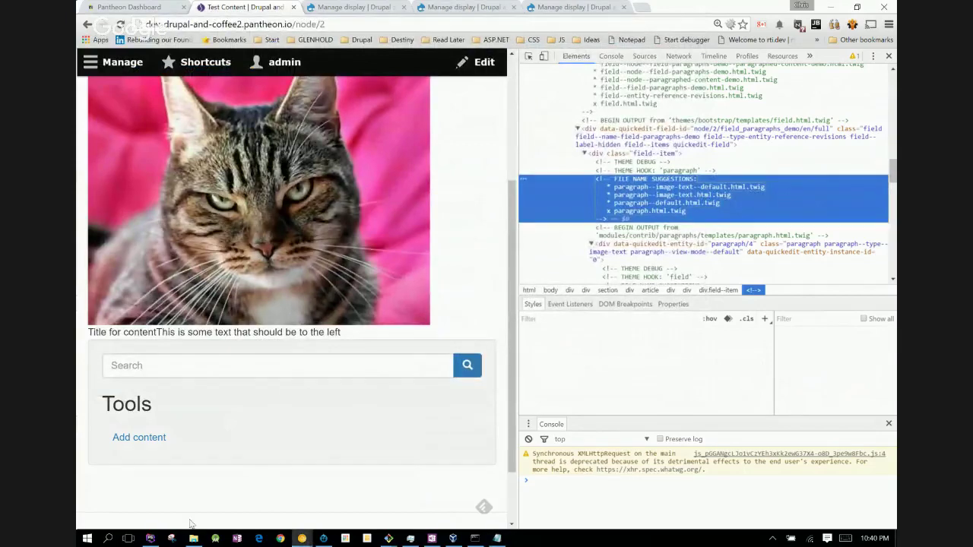
- Switch to PhpStorm, collapse the sites folder and expand the project tree down to themes/bootstrap/templates
{"action": "left_click", "coordinate": [150, 539]}
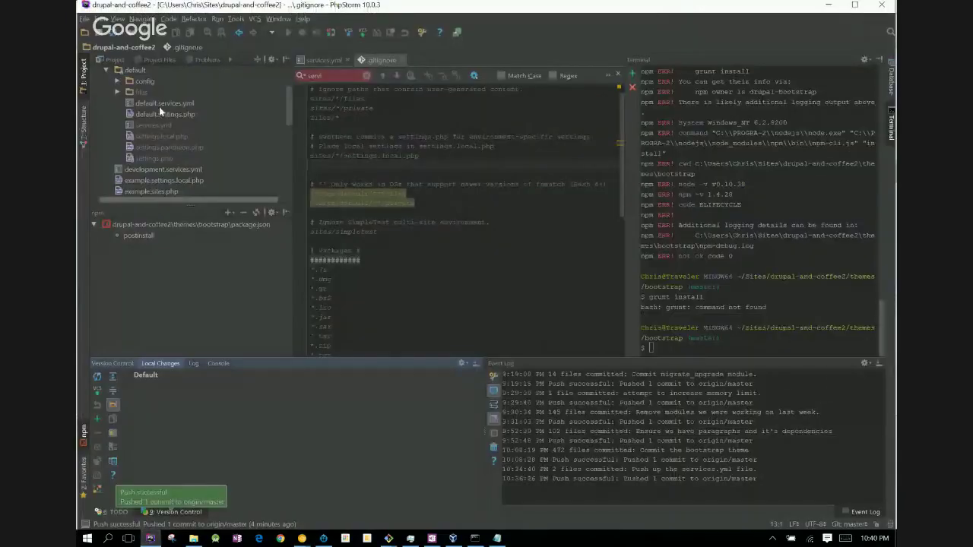
{"action": "left_click_drag", "start_coordinate": [286, 103], "coordinate": [290, 82]}
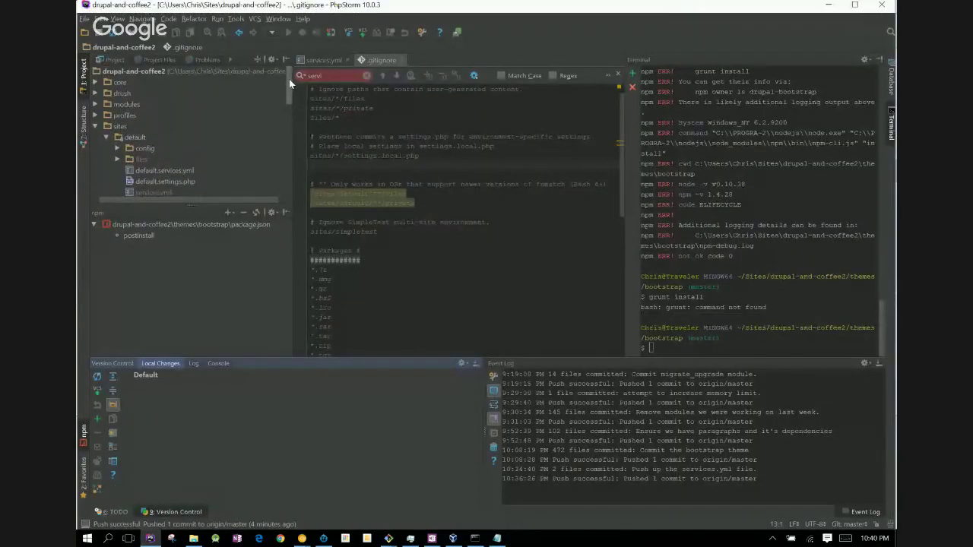
{"action": "left_click", "coordinate": [105, 138]}
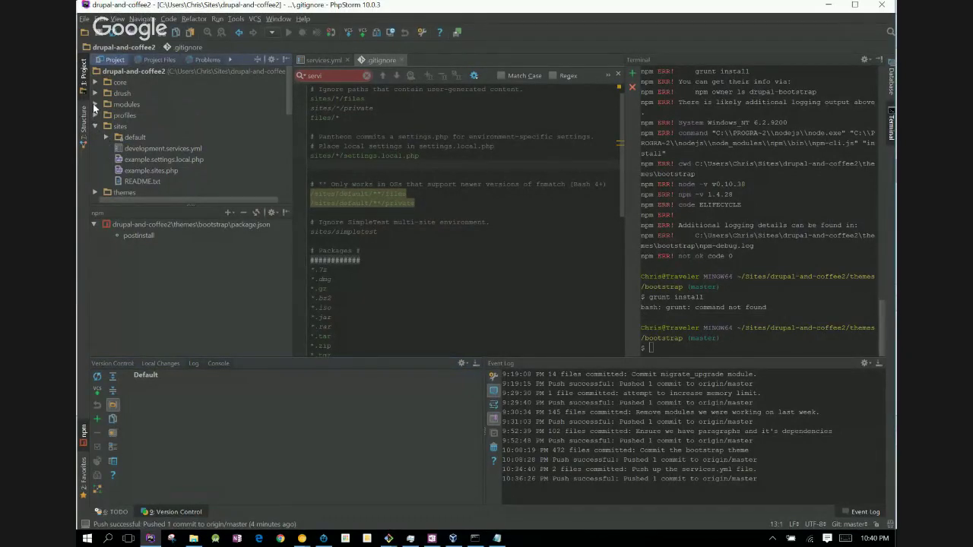
{"action": "left_click", "coordinate": [95, 127]}
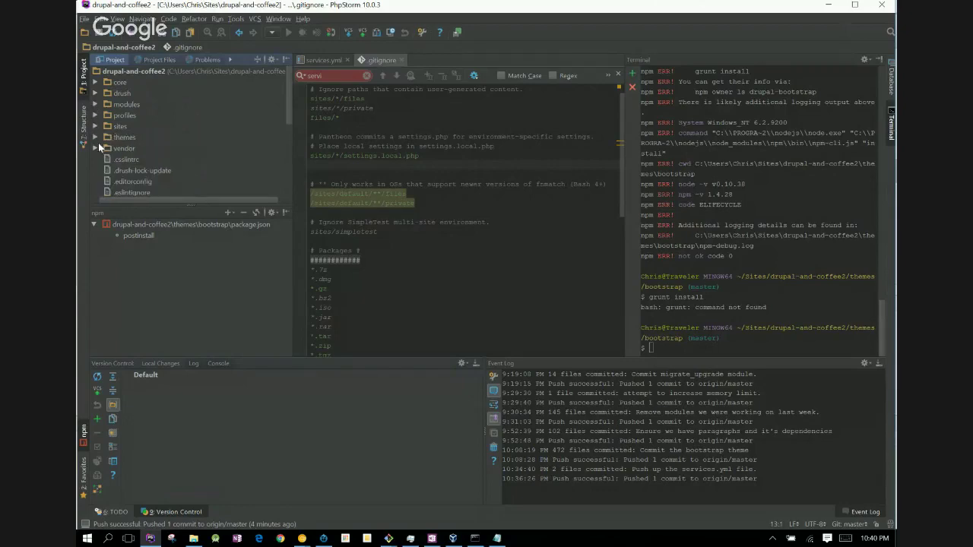
{"action": "left_click", "coordinate": [95, 138]}
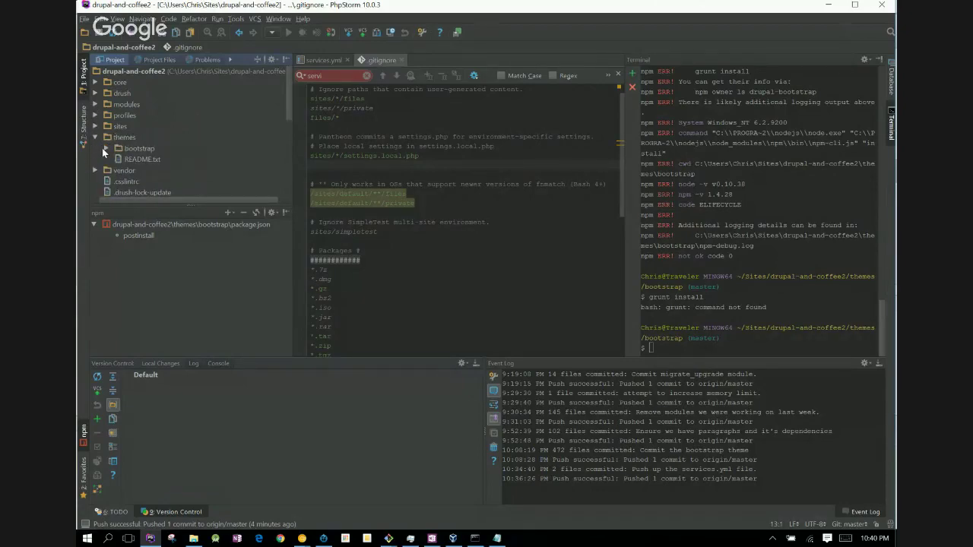
{"action": "left_click", "coordinate": [106, 148]}
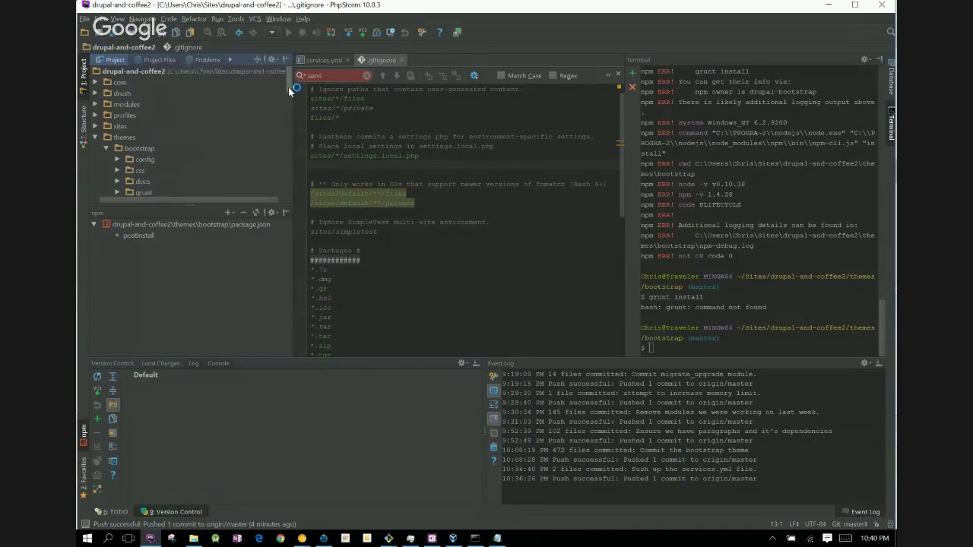
{"action": "left_click_drag", "start_coordinate": [289, 87], "coordinate": [289, 112]}
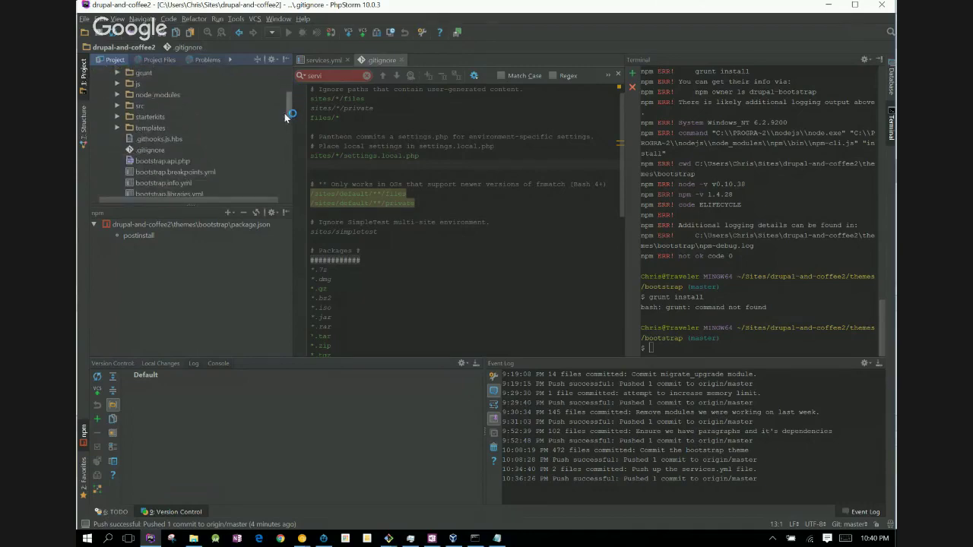
{"action": "double_click", "coordinate": [141, 128]}
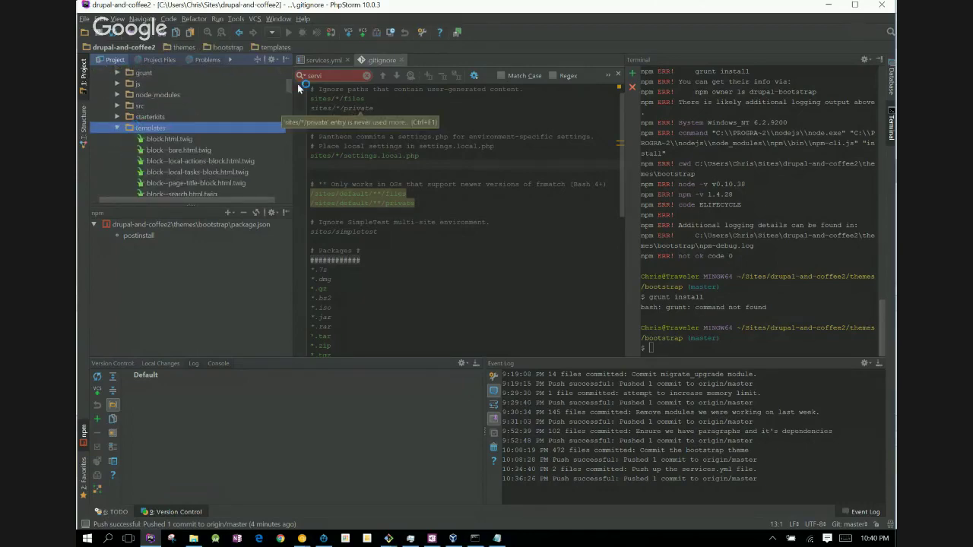
- Hide the npm, Version Control and Event Log tool windows to give the project tree more room
{"action": "left_click_drag", "start_coordinate": [288, 84], "coordinate": [289, 99]}
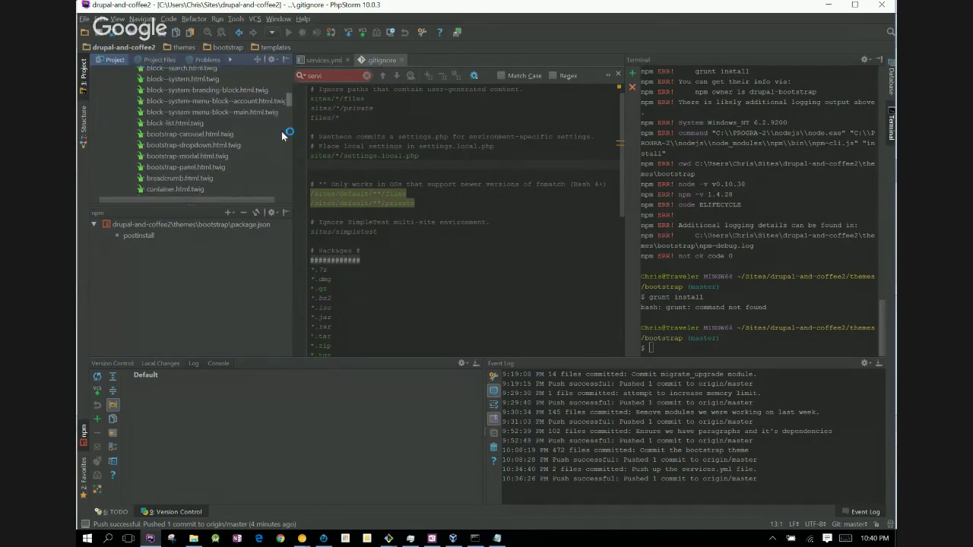
{"action": "left_click", "coordinate": [284, 212]}
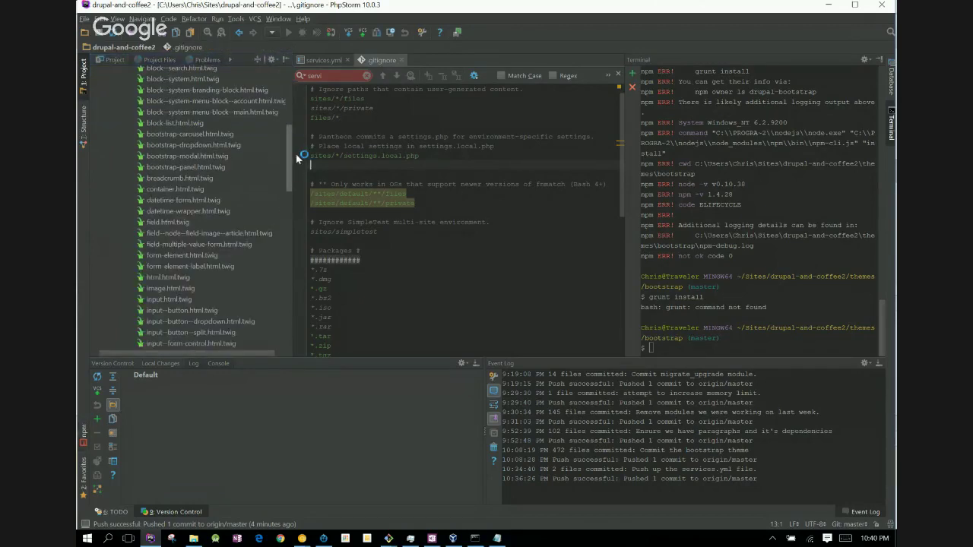
{"action": "left_click", "coordinate": [878, 364]}
{"action": "left_click", "coordinate": [878, 364]}
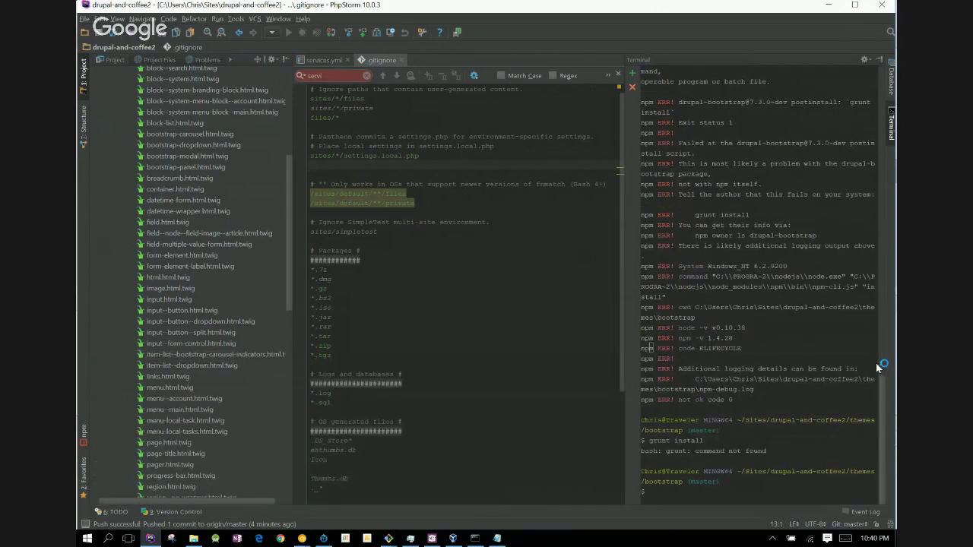
- Create a file named paragraph--image-text.html.twig in the Bootstrap theme's templates folder and add it to Git
{"action": "left_click_drag", "start_coordinate": [289, 181], "coordinate": [296, 131]}
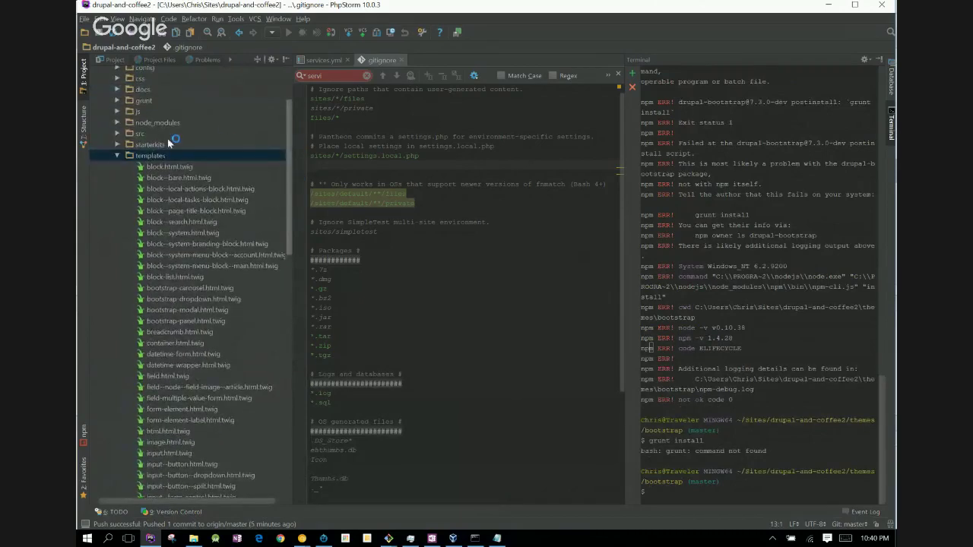
{"action": "left_click", "coordinate": [156, 155]}
{"action": "right_click", "coordinate": [156, 156]}
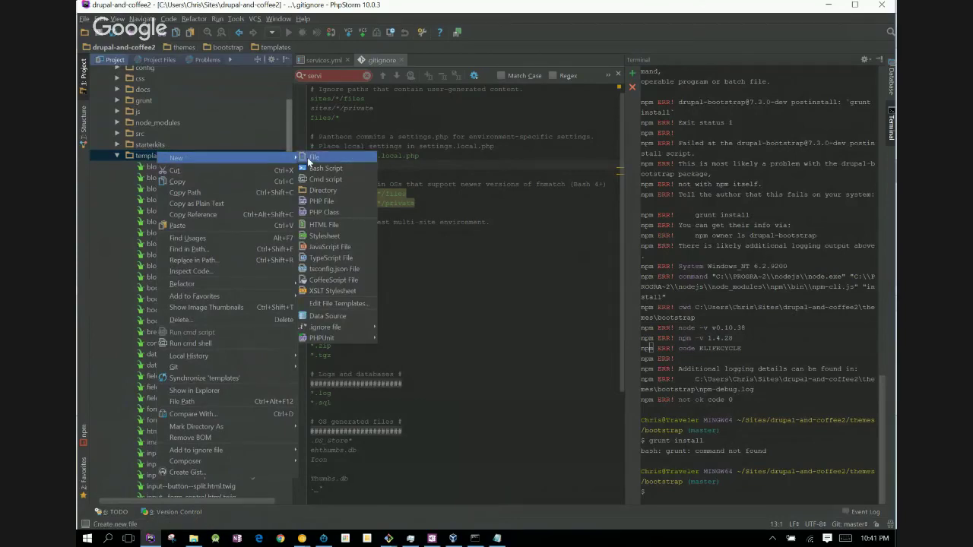
{"action": "left_click", "coordinate": [307, 158]}
{"action": "type", "text": "paragraph--image-text.html.twig"}
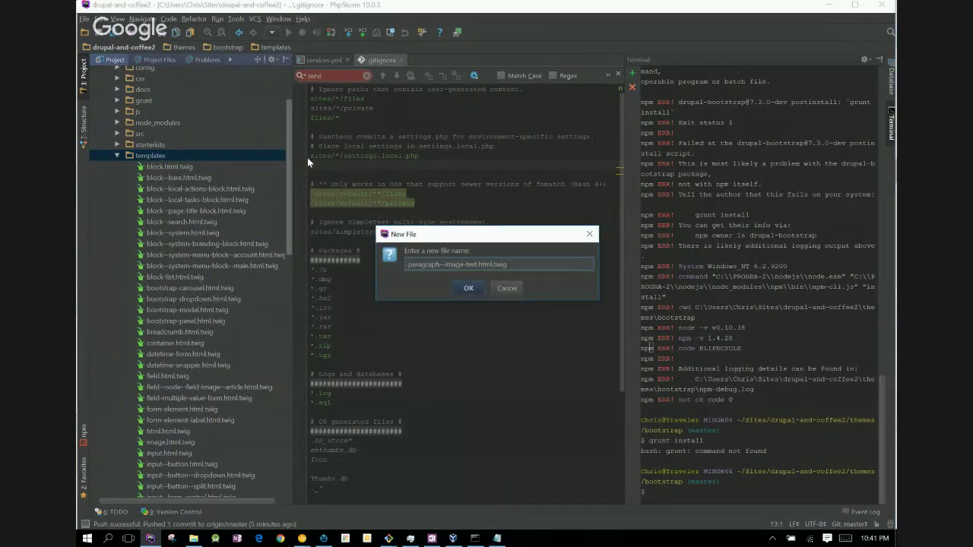
{"action": "key", "text": "Return"}
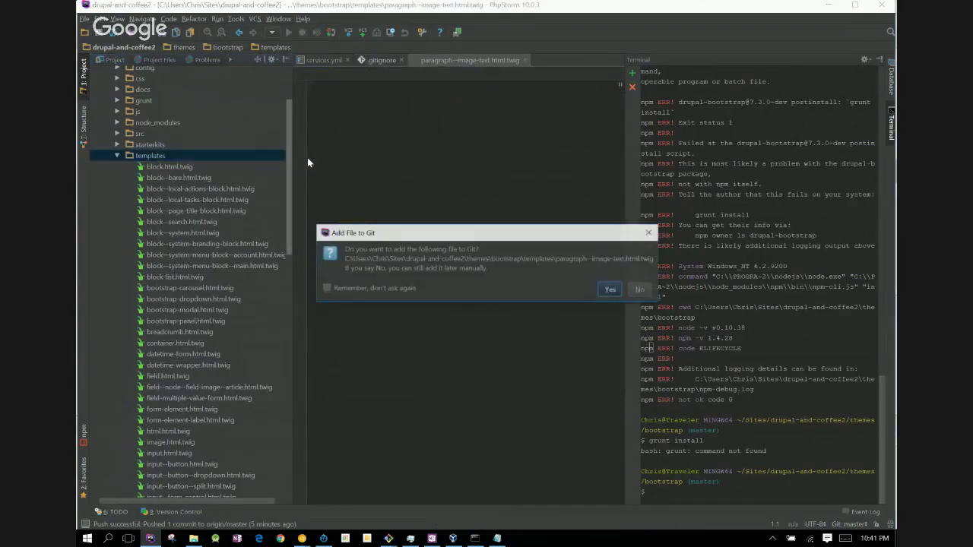
{"action": "left_click", "coordinate": [608, 294]}
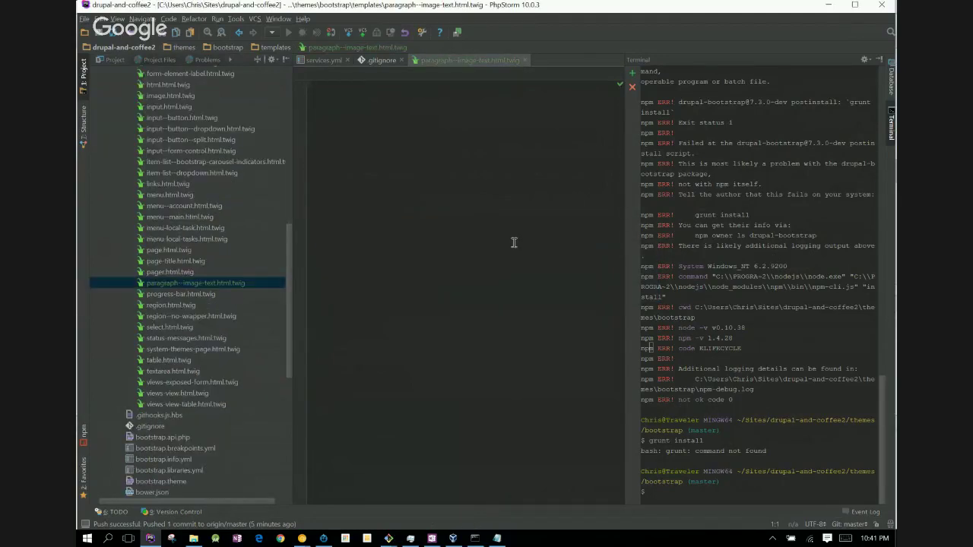
- Write a test paragraph in the new template: <p style="font-size: 100px">Sammy</p>
{"action": "type", "text": "<p>Samp"}
{"action": "type", "text": "y</p>"}
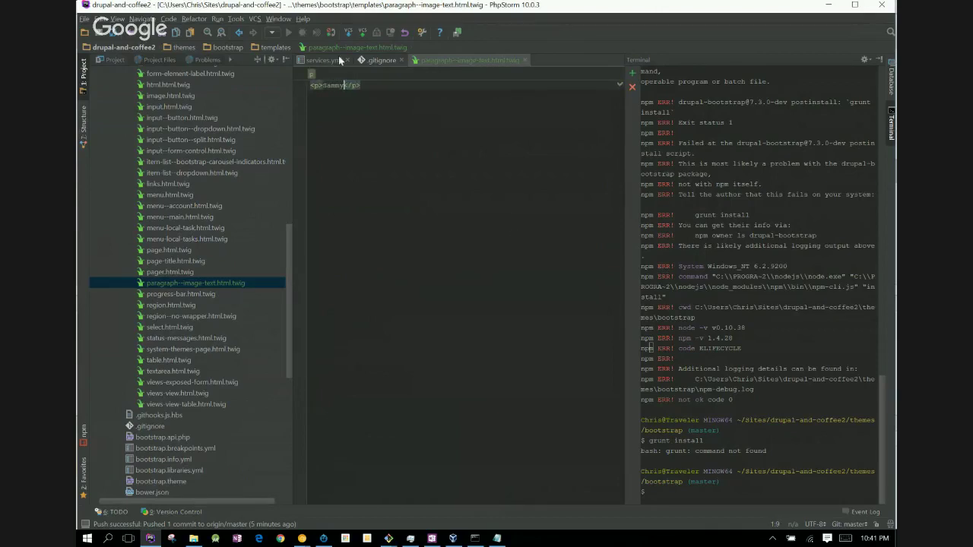
{"action": "left_click", "coordinate": [317, 85]}
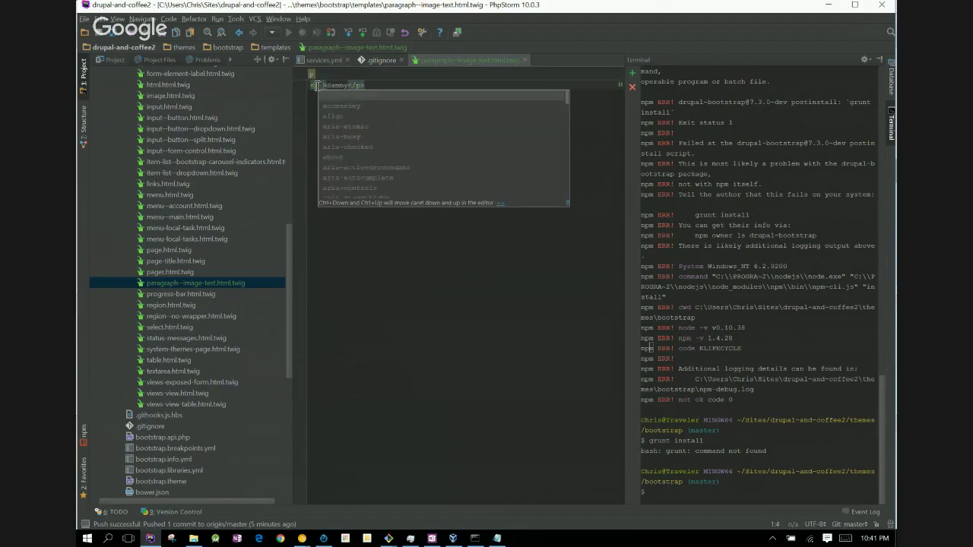
{"action": "type", "text": "style"}
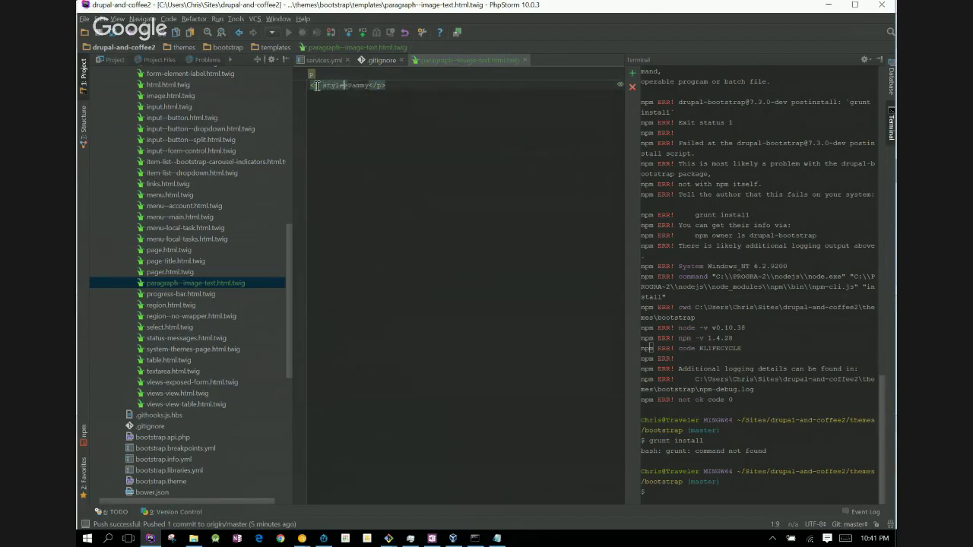
{"action": "type", "text": "=\""}
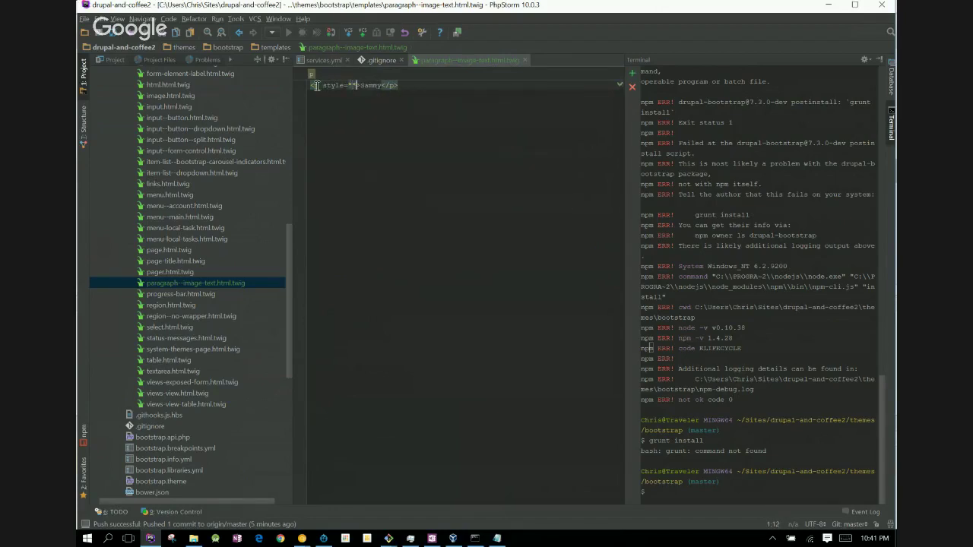
{"action": "type", "text": "font-siz"}
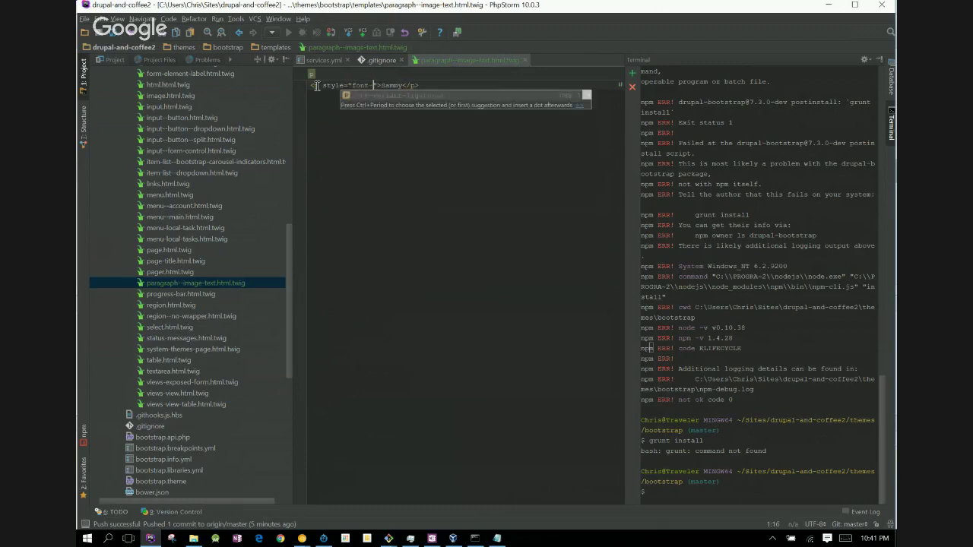
{"action": "type", "text": "e: 100px"}
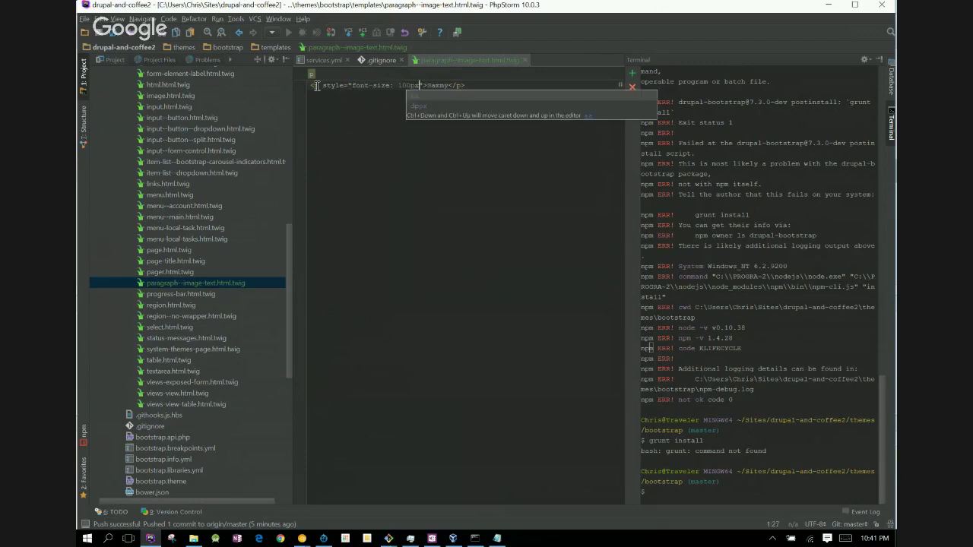
{"action": "key", "text": "Escape"}
{"action": "key", "text": "End"}
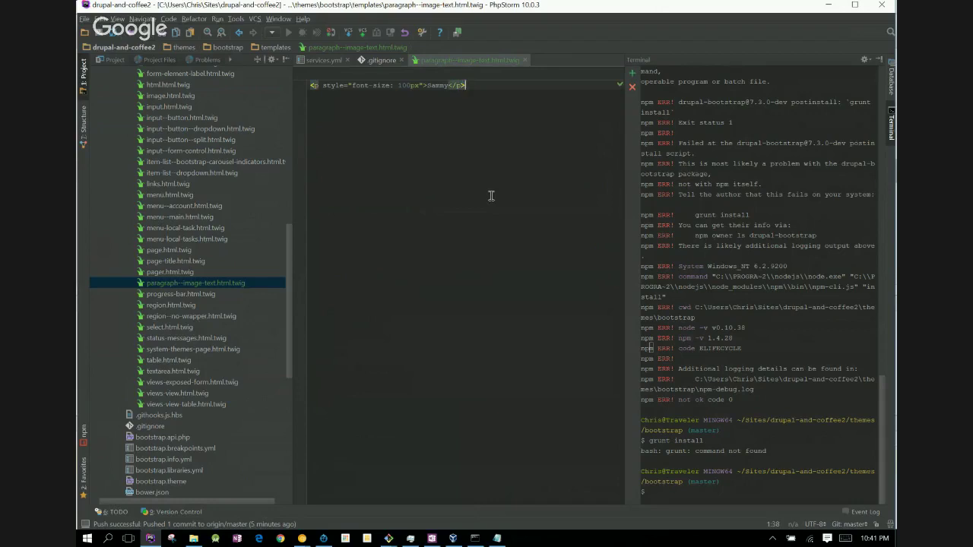
- Commit paragraph--image-text.html.twig with the message "See if I can take over a template for paragraphs." and push it to origin/master
{"action": "key", "text": "alt+9"}
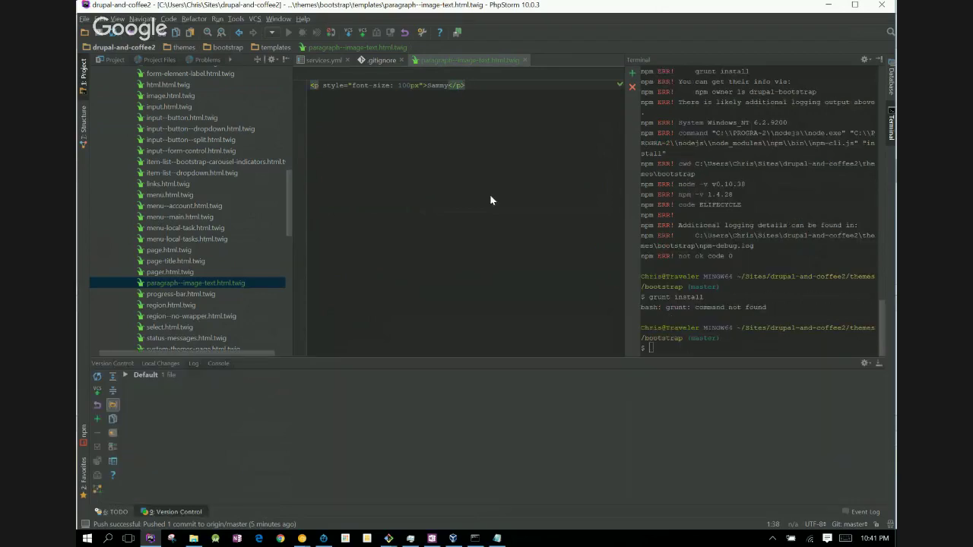
{"action": "left_click", "coordinate": [164, 375]}
{"action": "key", "text": "Right"}
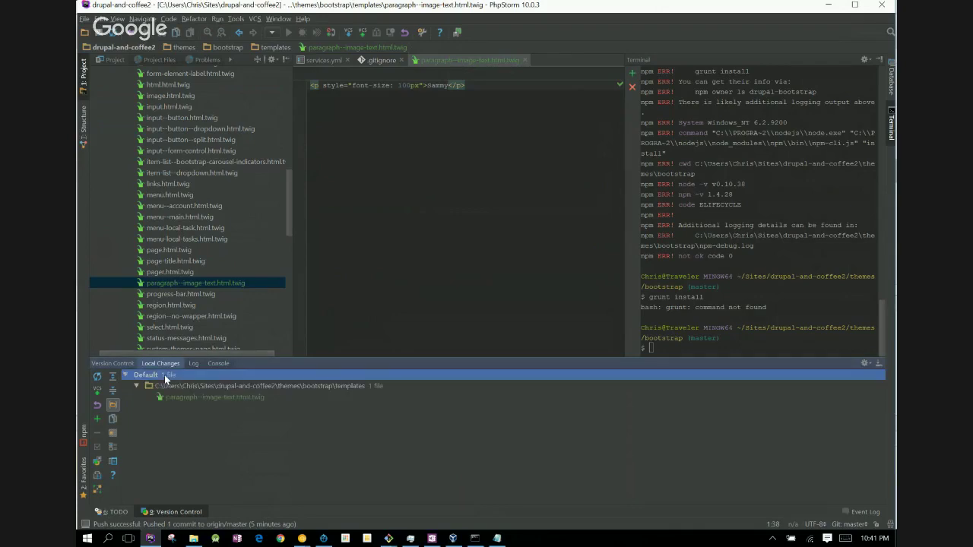
{"action": "key", "text": "Down"}
{"action": "key", "text": "Down"}
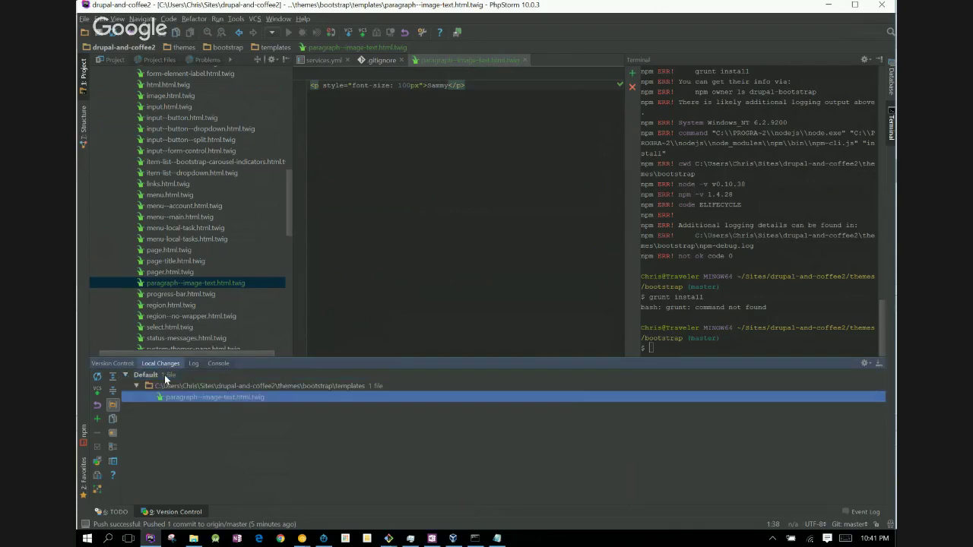
{"action": "key", "text": "ctrl+k"}
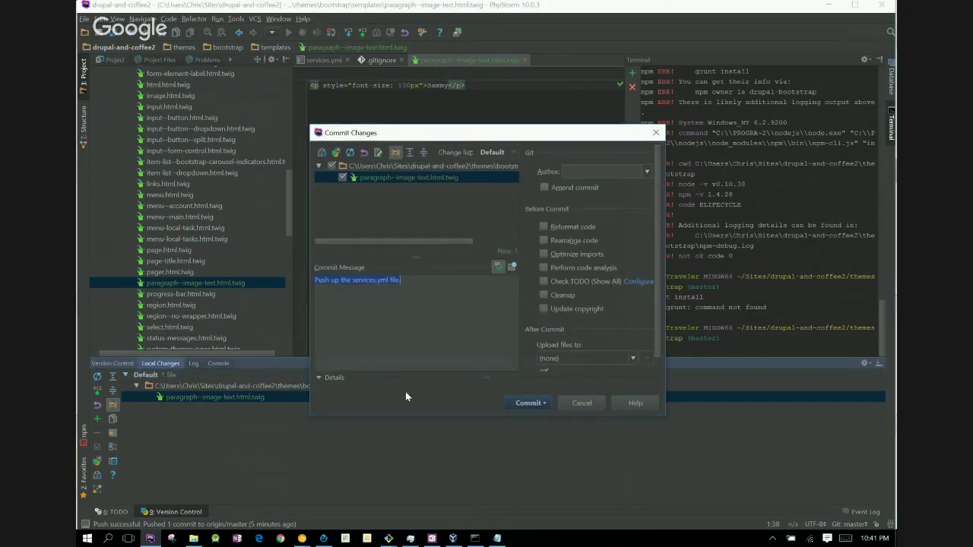
{"action": "type", "text": "See if"}
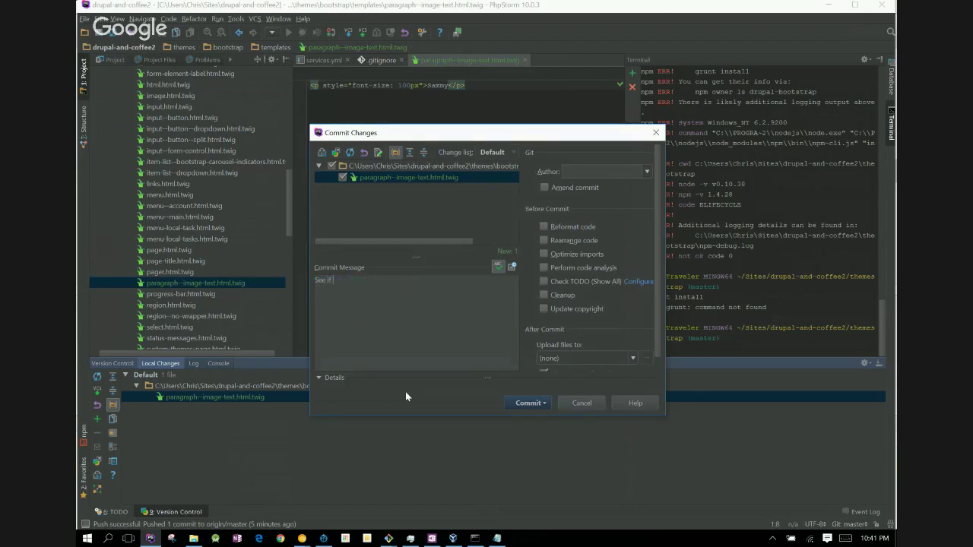
{"action": "type", "text": " I can take over "}
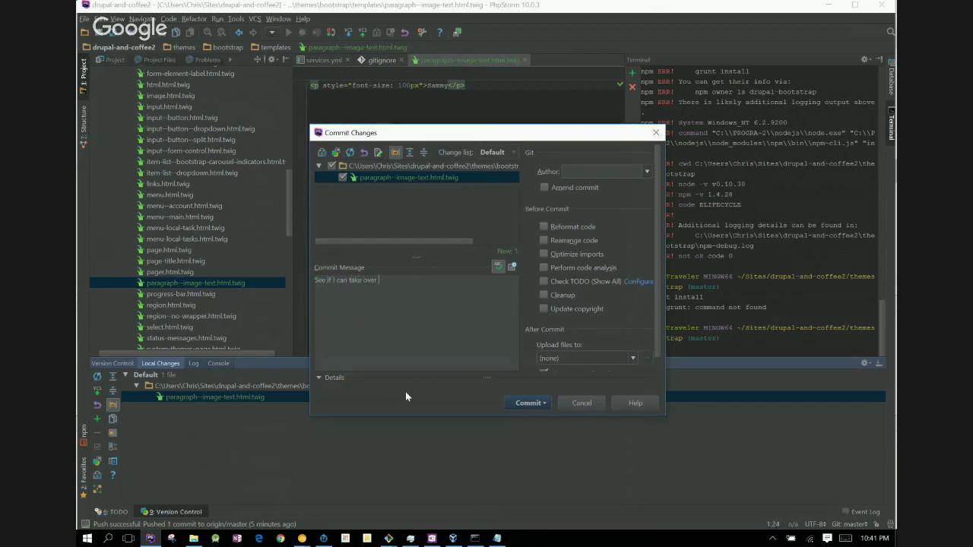
{"action": "type", "text": "a template for paragraphs."}
{"action": "key", "text": "ctrl+Return"}
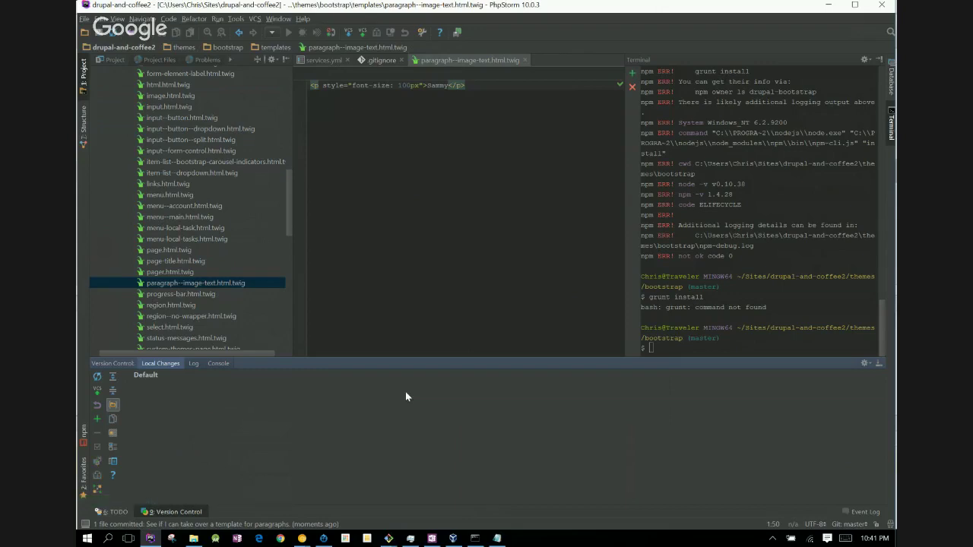
{"action": "key", "text": "ctrl+shift+k"}
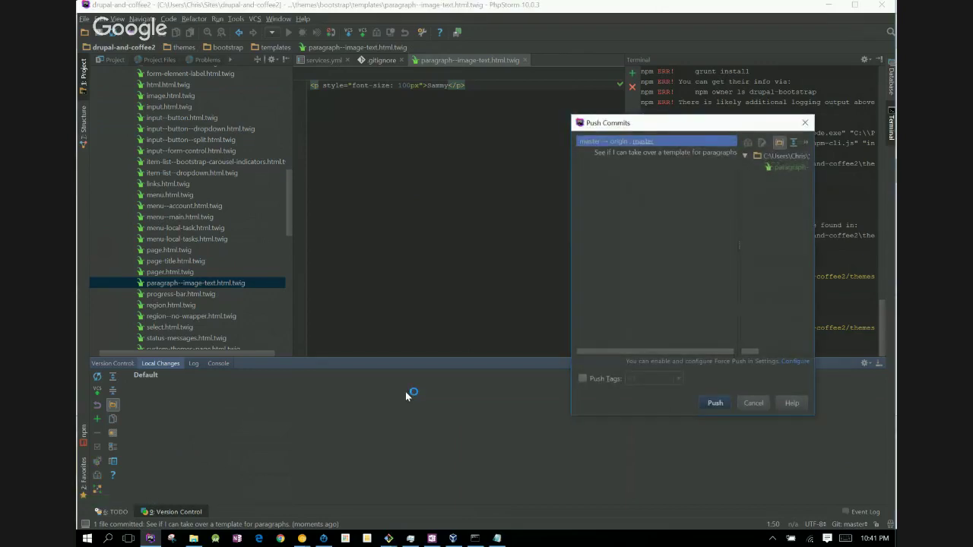
{"action": "key", "text": "Return"}
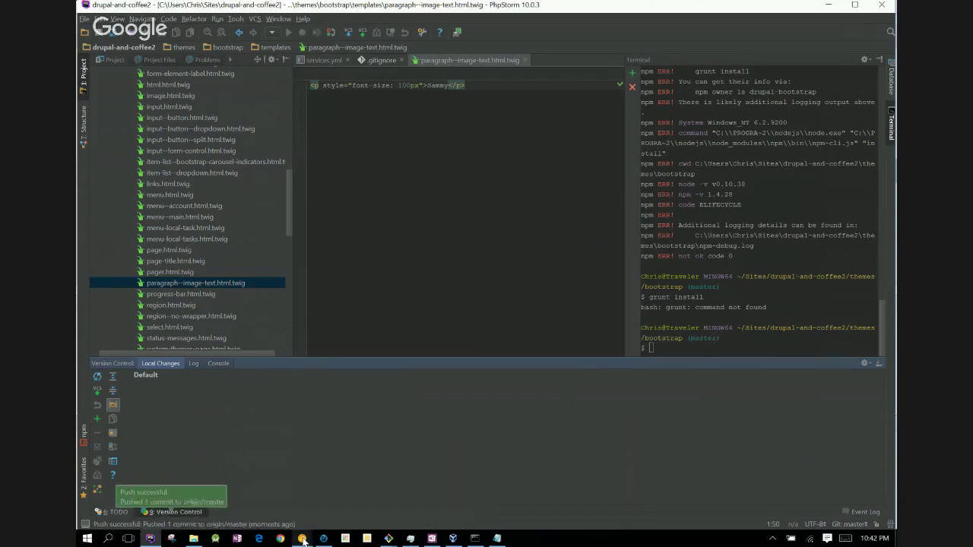
- Switch to Chrome and reload the Test Content page on the Dev site to check the template override
{"action": "mouse_move", "coordinate": [303, 540]}
{"action": "mouse_move", "coordinate": [308, 519]}
{"action": "key", "text": "alt+Tab"}
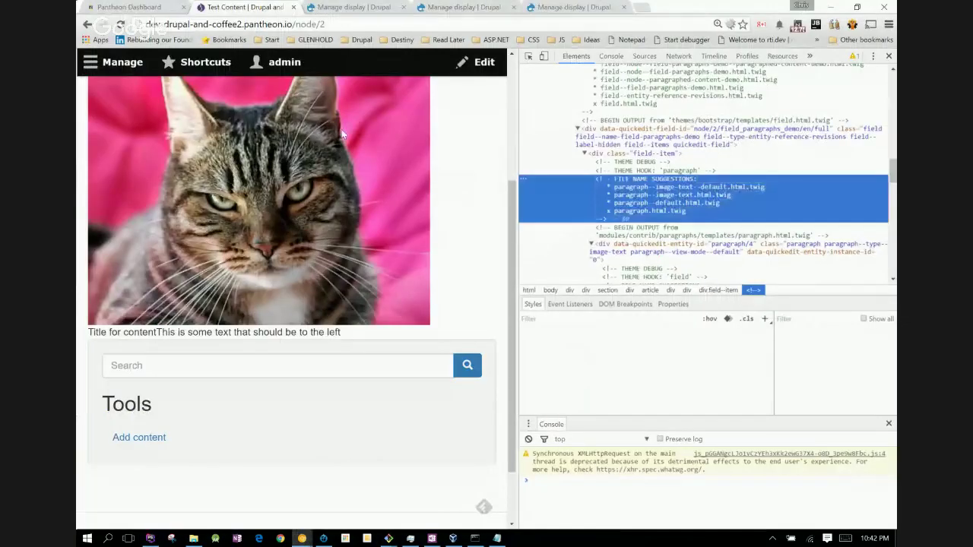
{"action": "left_click", "coordinate": [119, 24]}
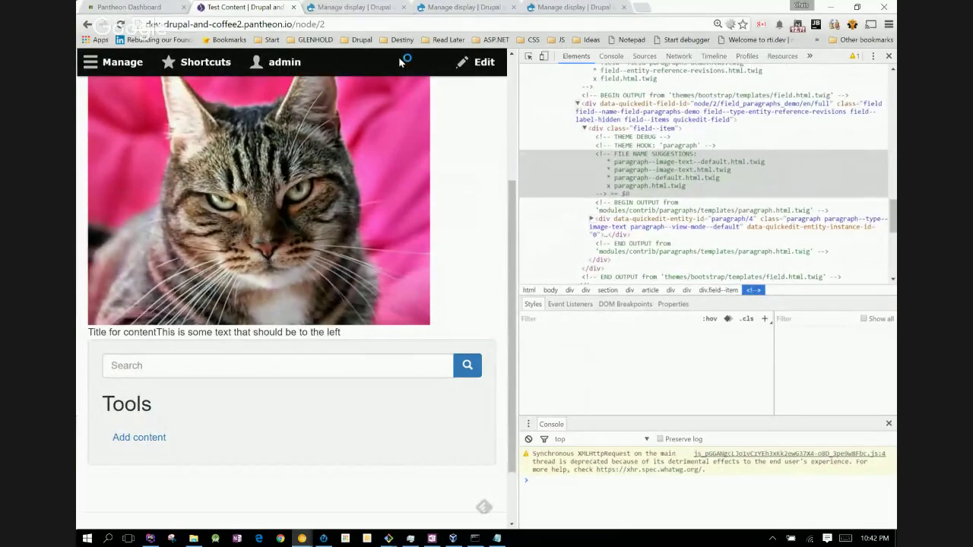
- Clear the Dev environment's caches in the Pantheon dashboard and check the workflow list for completion
{"action": "key", "text": "alt+Tab"}
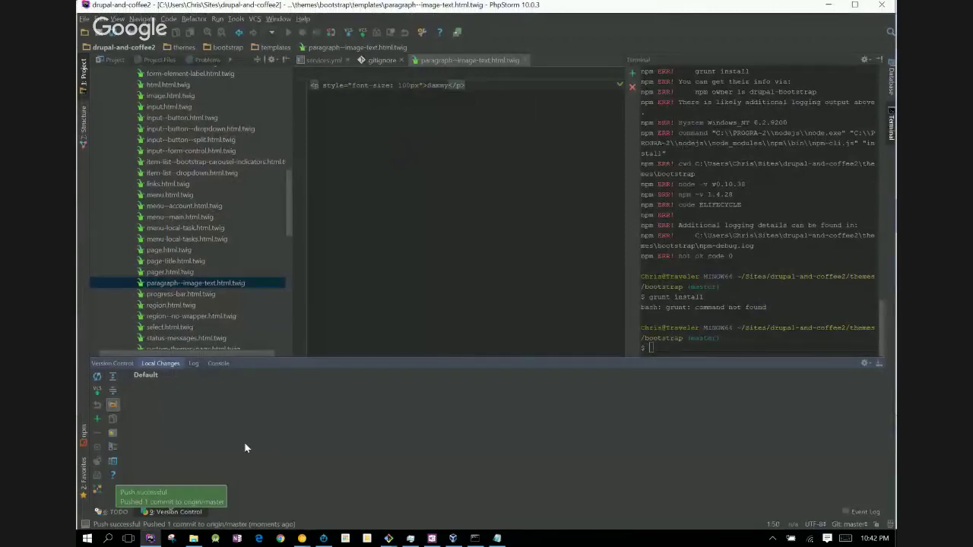
{"action": "key", "text": "alt+Tab"}
{"action": "left_click", "coordinate": [135, 7]}
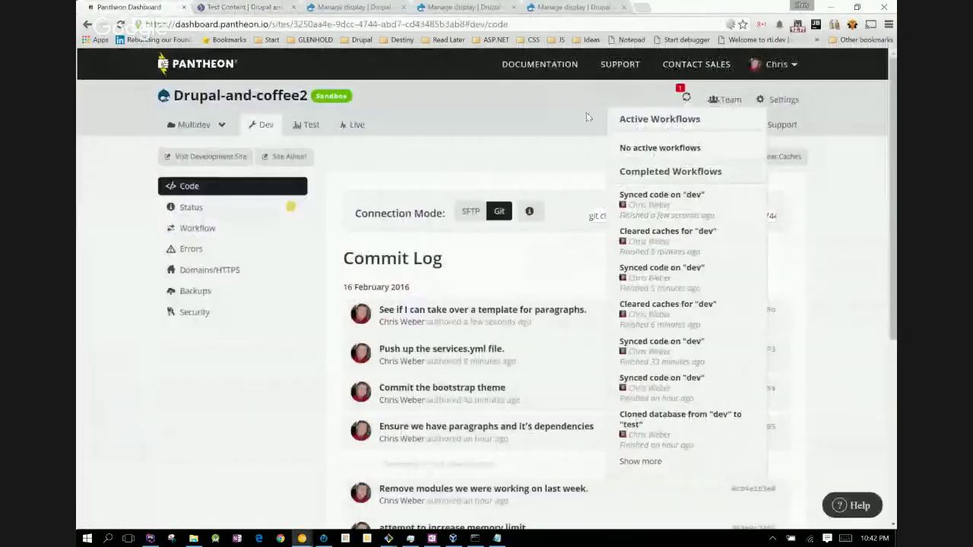
{"action": "left_click", "coordinate": [661, 107]}
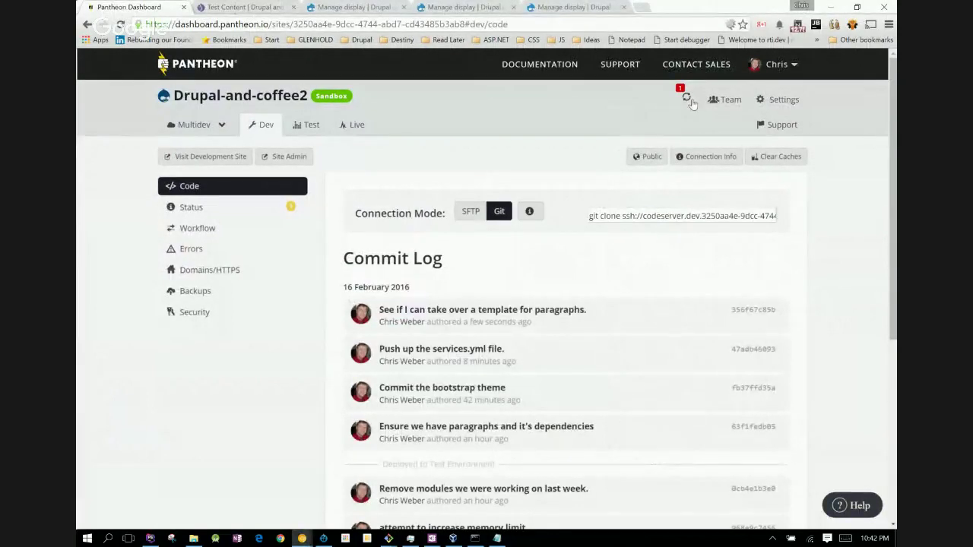
{"action": "left_click", "coordinate": [769, 158]}
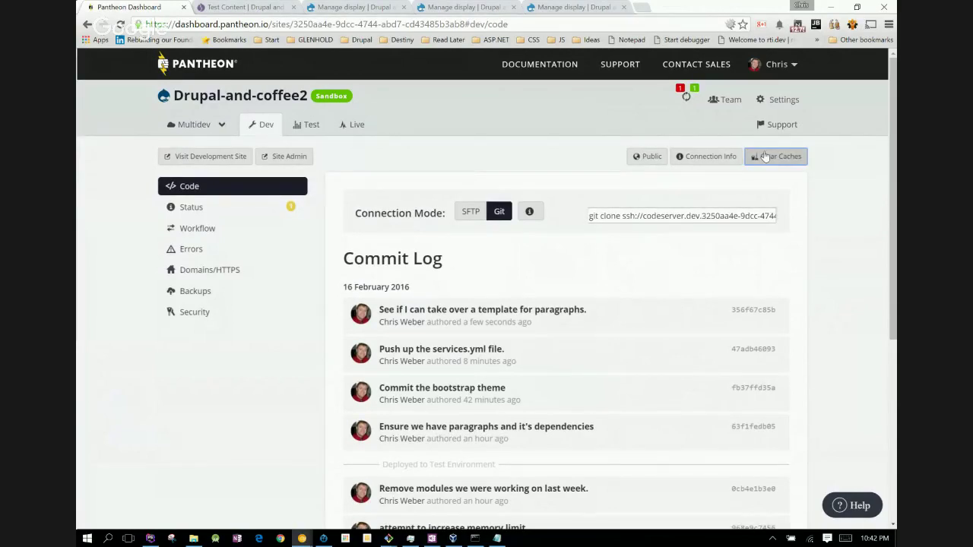
{"action": "left_click", "coordinate": [684, 98]}
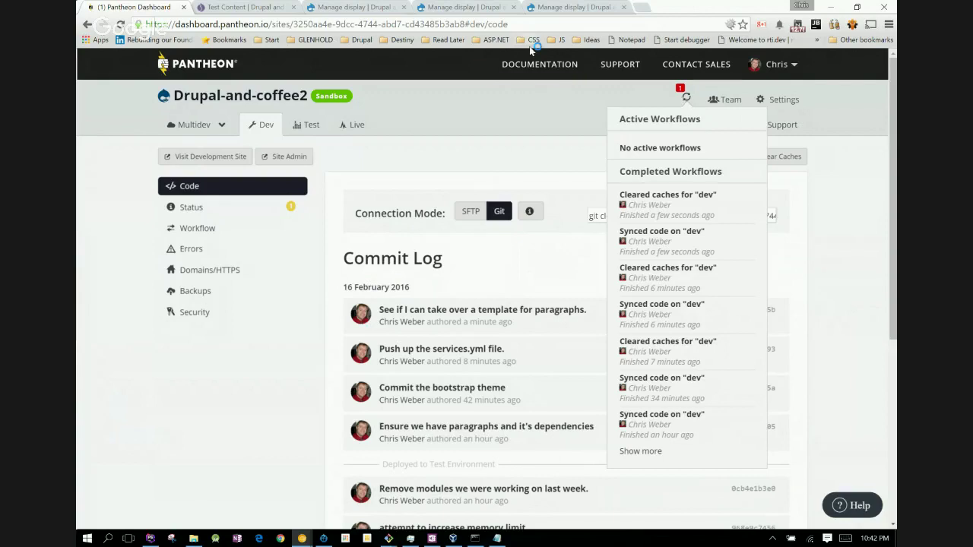
- Reload the Test Content page after the cache clear to check the image-text paragraph's output
{"action": "left_click", "coordinate": [223, 7]}
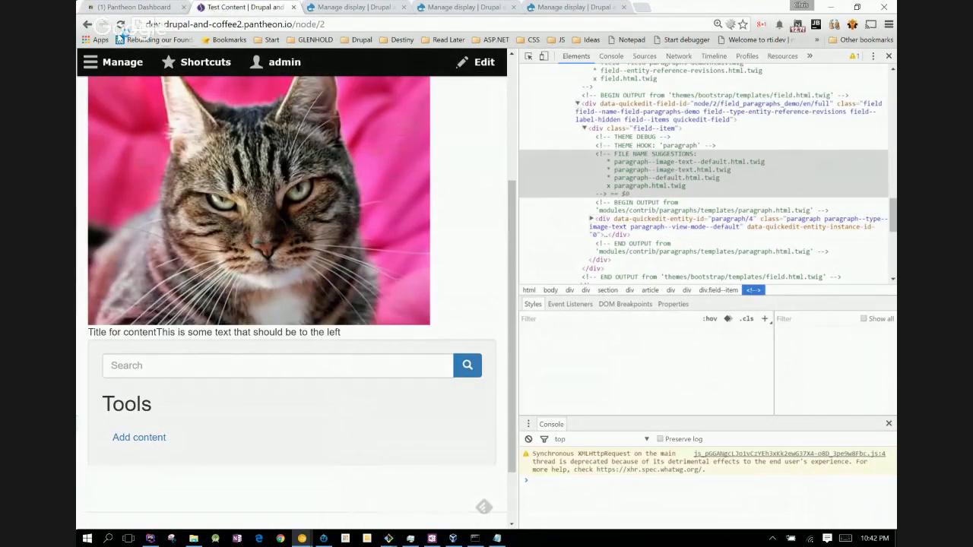
{"action": "left_click", "coordinate": [120, 25]}
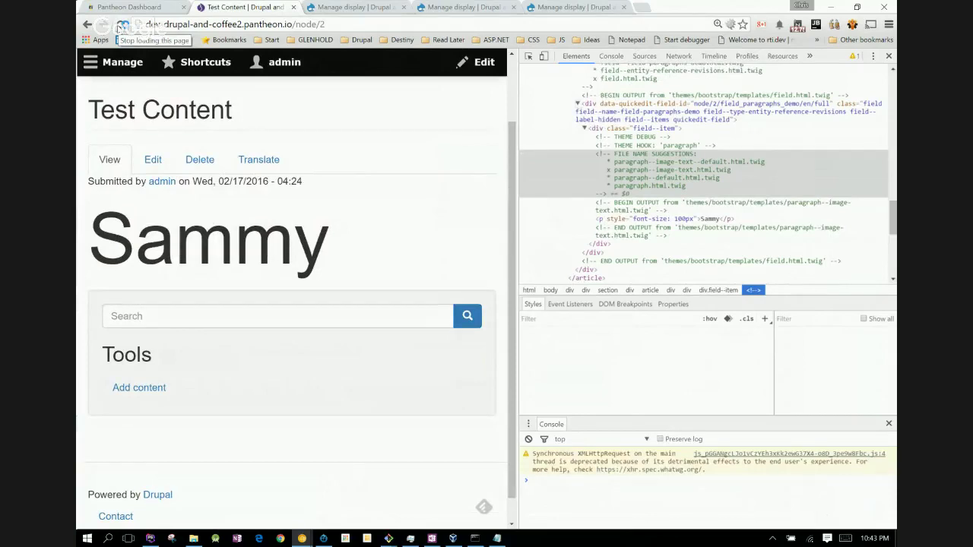
{"action": "left_click", "coordinate": [128, 7]}
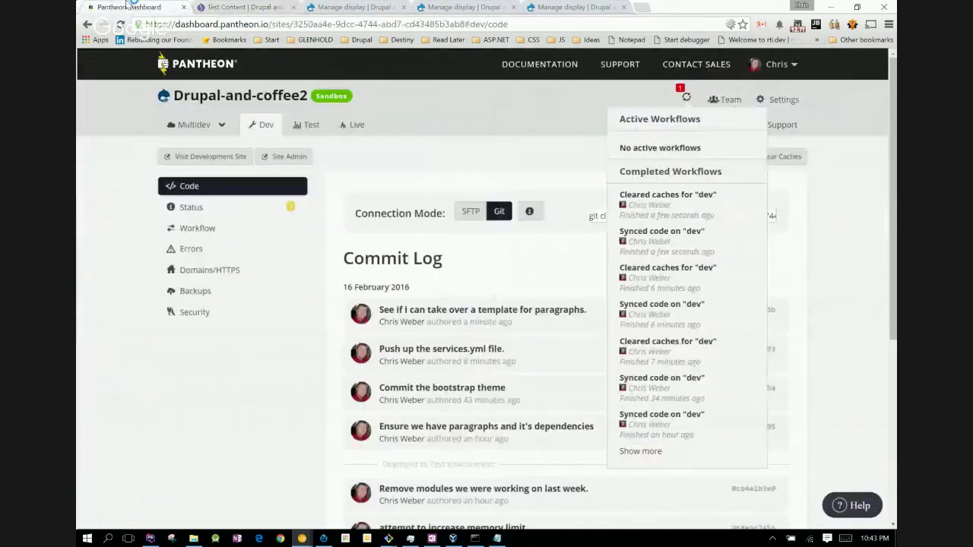
{"action": "left_click", "coordinate": [260, 6]}
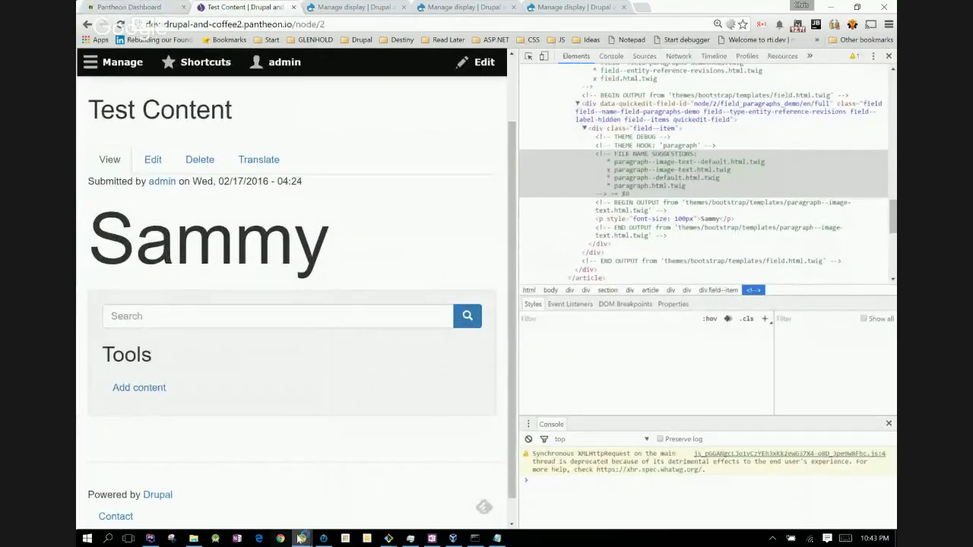
{"action": "mouse_move", "coordinate": [302, 538]}
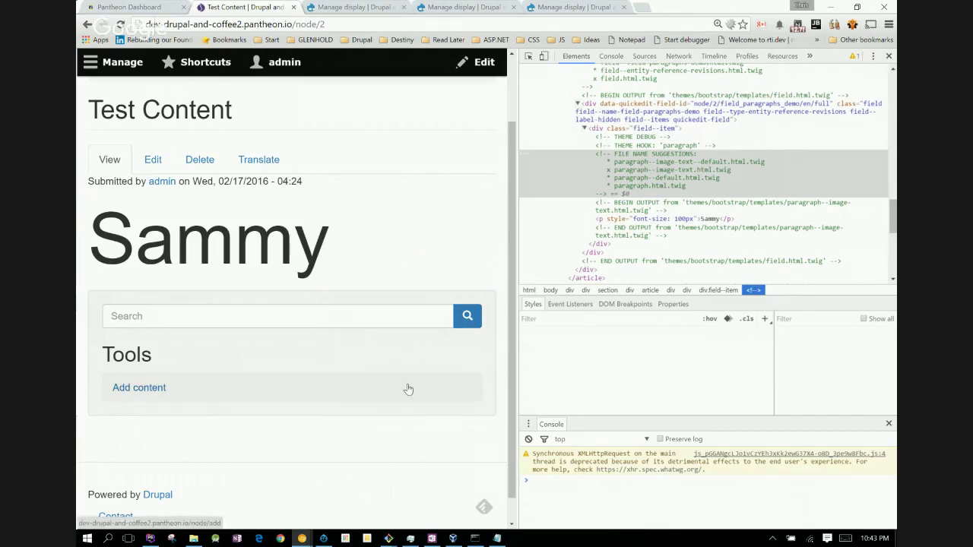
- Switch to PhpStorm, open field--node--field-image--article.html.twig from the Bootstrap templates folder and look over its contents
{"action": "left_click", "coordinate": [151, 539]}
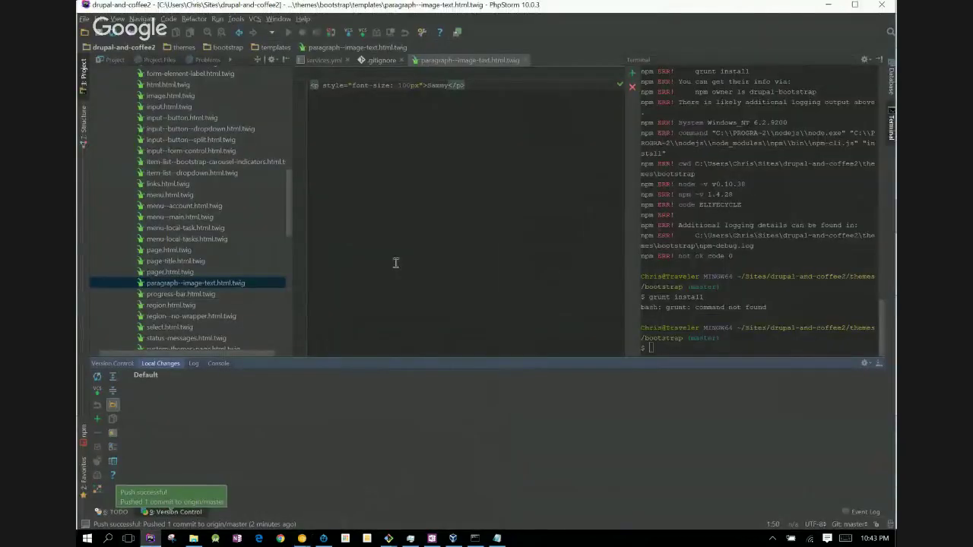
{"action": "left_click_drag", "start_coordinate": [478, 111], "coordinate": [298, 101]}
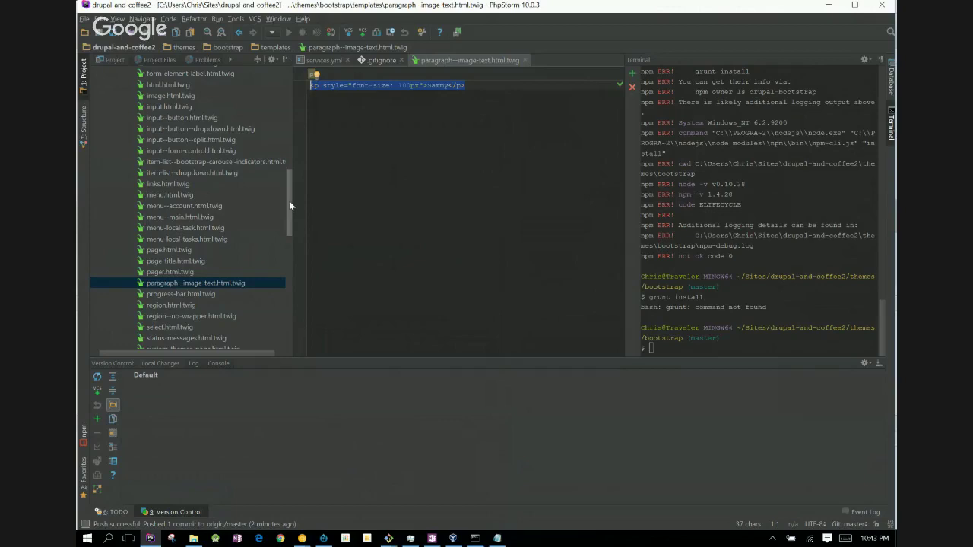
{"action": "left_click_drag", "start_coordinate": [289, 205], "coordinate": [291, 135]}
{"action": "left_click_drag", "start_coordinate": [292, 132], "coordinate": [291, 155]}
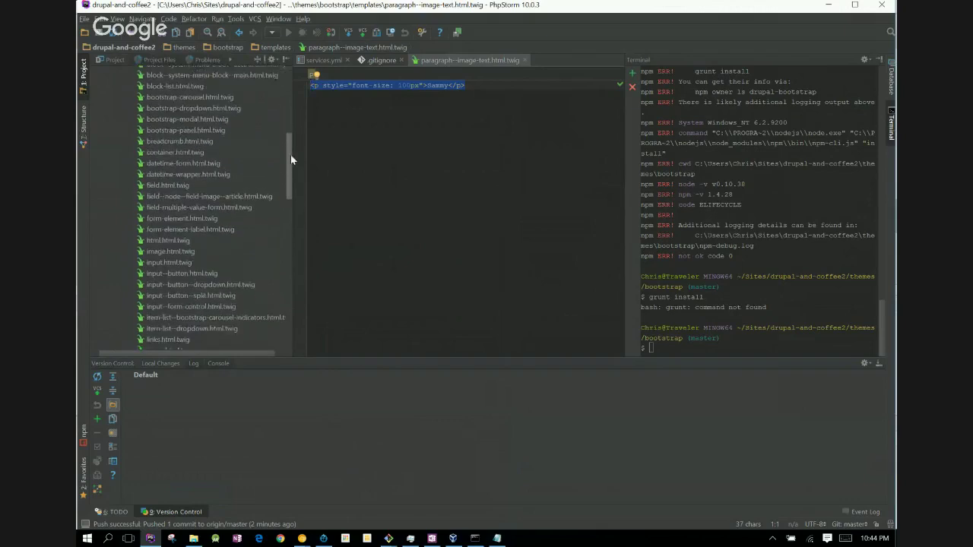
{"action": "double_click", "coordinate": [184, 195]}
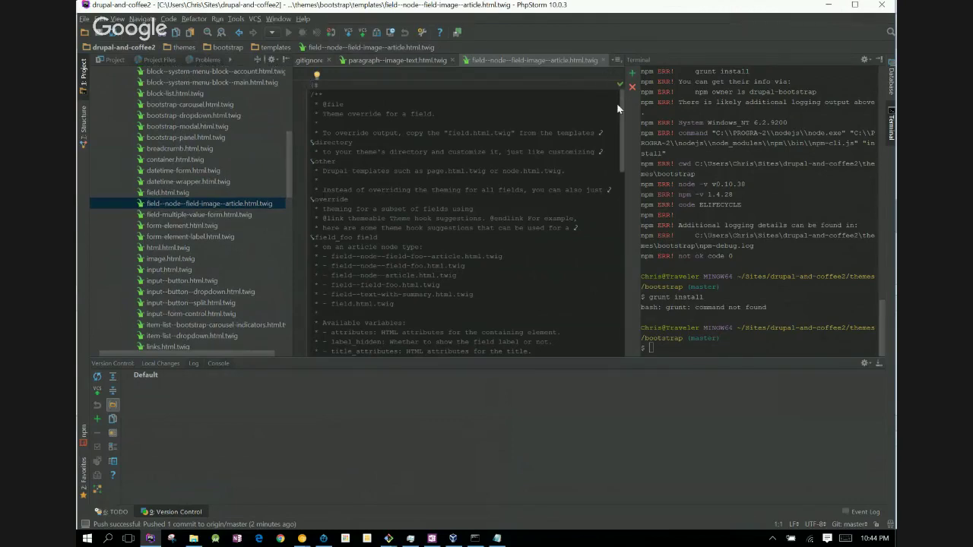
{"action": "scroll", "coordinate": [619, 112], "scroll_direction": "down", "scroll_amount": 1}
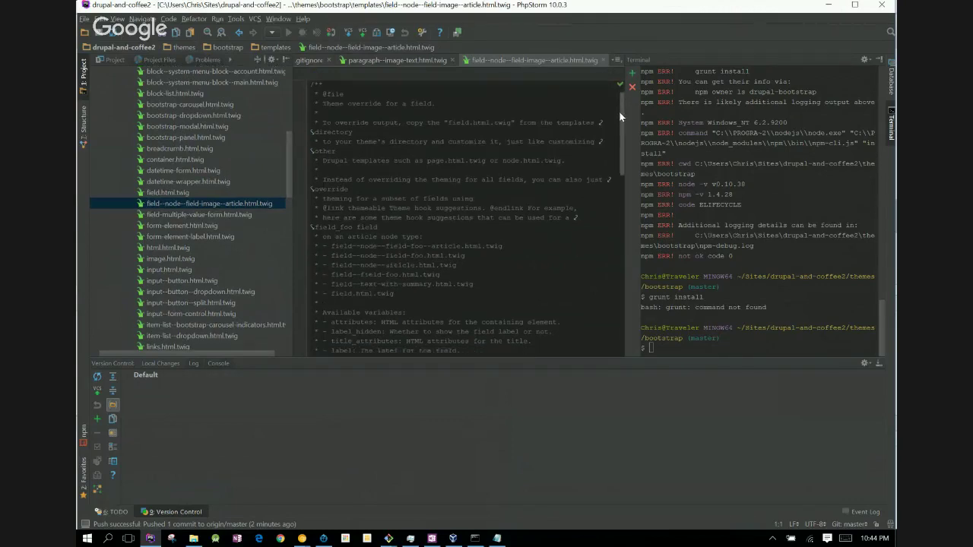
{"action": "left_click_drag", "start_coordinate": [619, 111], "coordinate": [613, 218]}
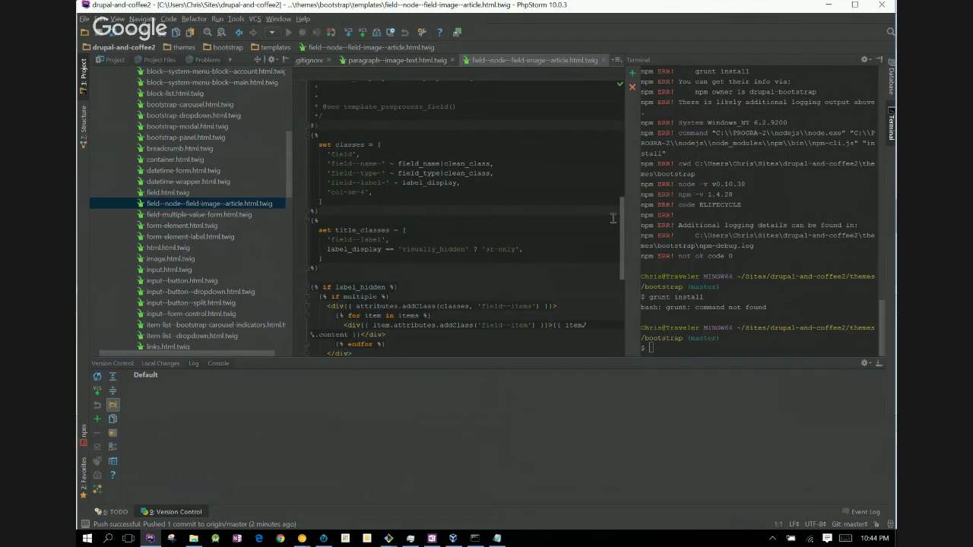
{"action": "left_click_drag", "start_coordinate": [621, 232], "coordinate": [623, 133]}
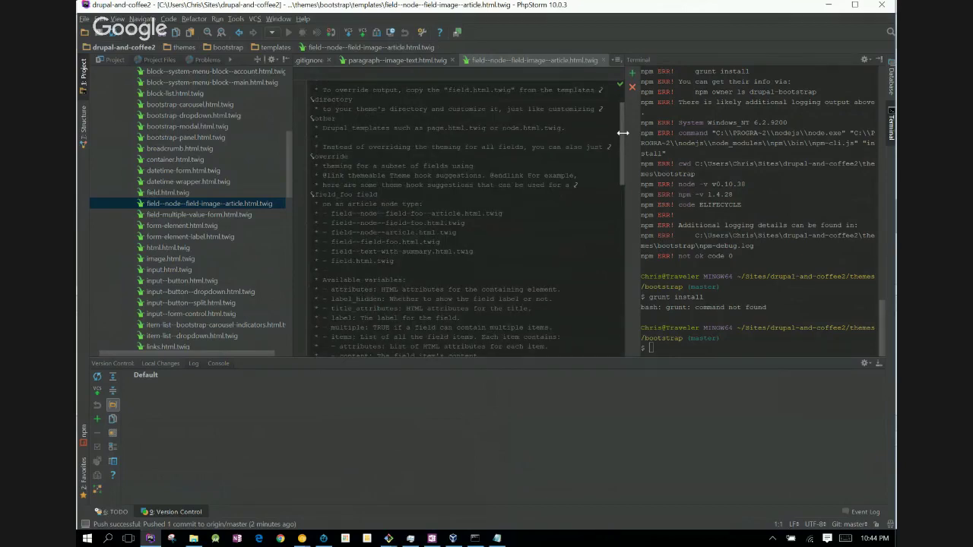
- Hide the Terminal, Project and Version Control tool windows to give the template editor the full area
{"action": "left_click", "coordinate": [878, 60]}
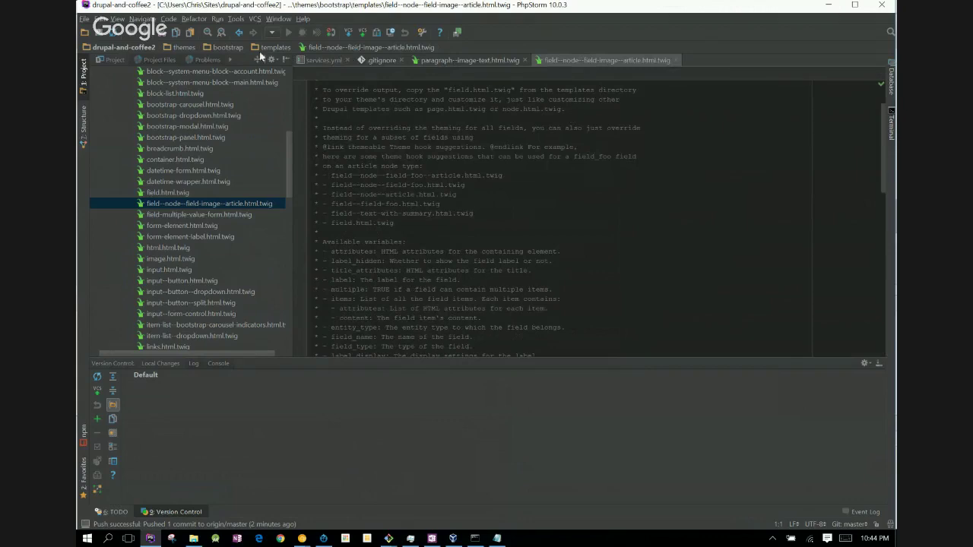
{"action": "left_click", "coordinate": [284, 60]}
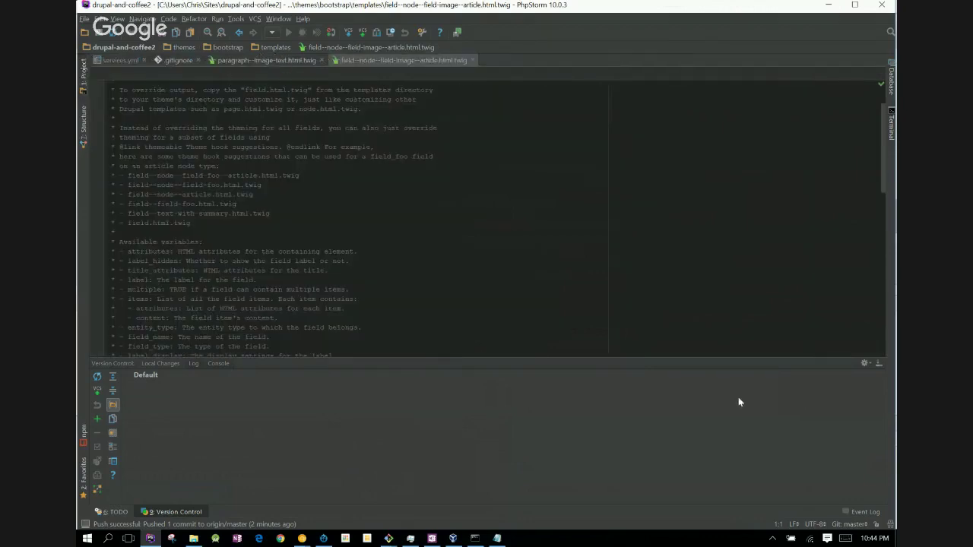
{"action": "left_click", "coordinate": [878, 363]}
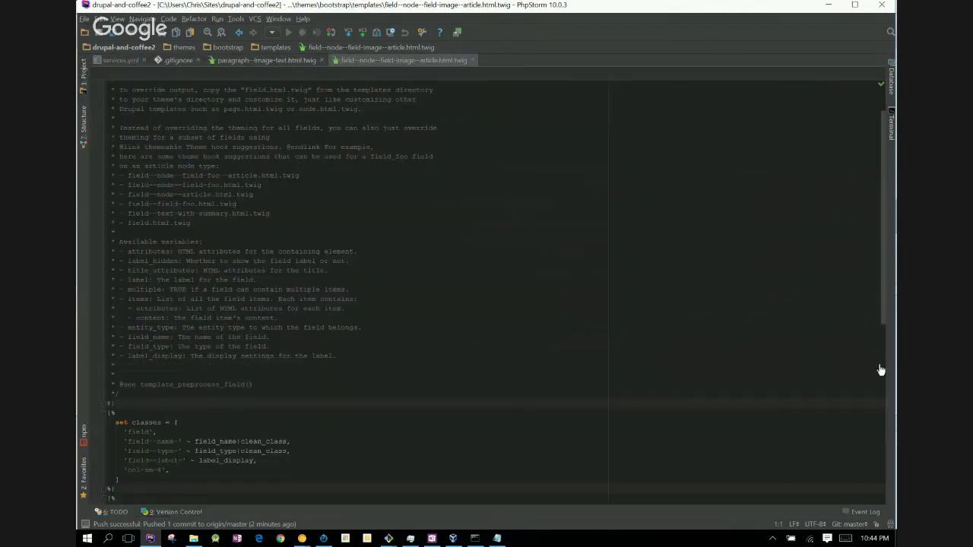
- Read the field template's opening comment, covering the theme hook suggestions and the available variables
{"action": "left_click", "coordinate": [564, 244]}
{"action": "key", "text": "Up"}
{"action": "key", "text": "Up"}
{"action": "key", "text": "Up"}
{"action": "key", "text": "Up"}
{"action": "key", "text": "Up"}
{"action": "key", "text": "Up"}
{"action": "key", "text": "Up"}
{"action": "key", "text": "Up"}
{"action": "key", "text": "Up"}
{"action": "key", "text": "Up"}
{"action": "key", "text": "Up"}
{"action": "key", "text": "Up"}
{"action": "key", "text": "Up"}
{"action": "key", "text": "Up"}
{"action": "key", "text": "Up"}
{"action": "key", "text": "Up"}
{"action": "key", "text": "Up"}
{"action": "key", "text": "Up"}
{"action": "key", "text": "Up"}
{"action": "key", "text": "Up"}
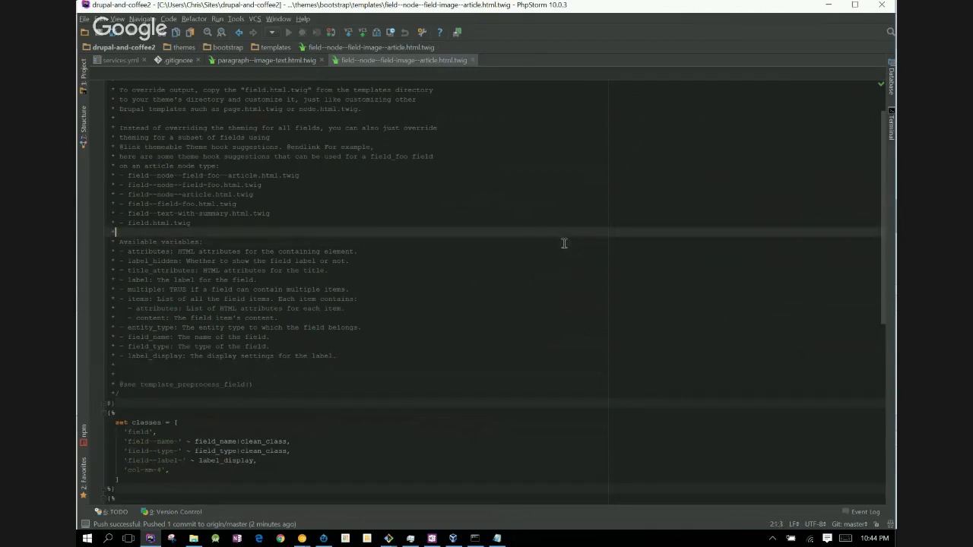
{"action": "key", "text": "Down"}
{"action": "key", "text": "Down"}
{"action": "key", "text": "Down"}
{"action": "key", "text": "Down"}
{"action": "key", "text": "Down"}
{"action": "key", "text": "Down"}
{"action": "key", "text": "Down"}
{"action": "key", "text": "Down"}
{"action": "key", "text": "Down"}
{"action": "key", "text": "Down"}
{"action": "key", "text": "Down"}
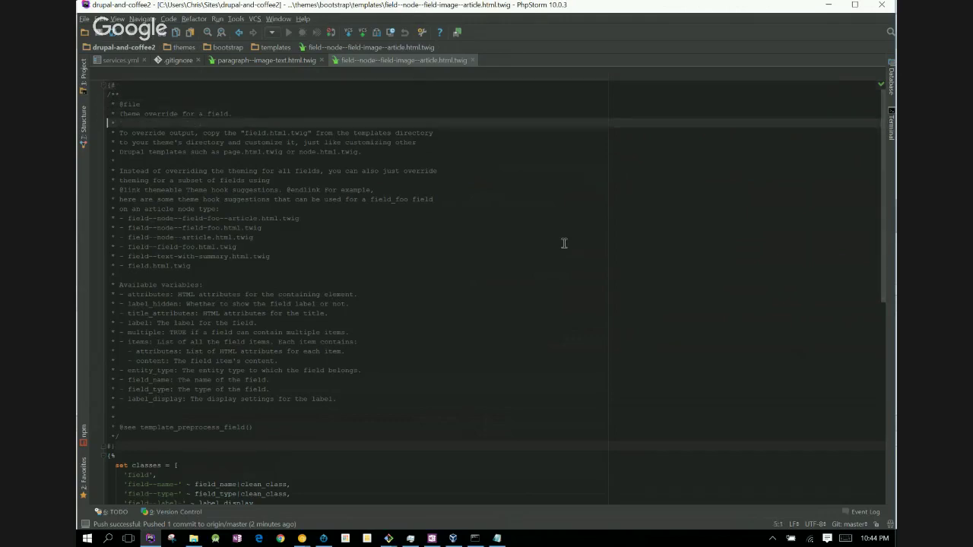
{"action": "key", "text": "Down"}
{"action": "key", "text": "Down"}
{"action": "key", "text": "Down"}
{"action": "key", "text": "Down"}
{"action": "key", "text": "Down"}
{"action": "key", "text": "Down"}
{"action": "key", "text": "Down"}
{"action": "key", "text": "Down"}
{"action": "key", "text": "Down"}
{"action": "key", "text": "Down"}
{"action": "key", "text": "Down"}
{"action": "key", "text": "Down"}
{"action": "key", "text": "Down"}
{"action": "key", "text": "Down"}
{"action": "key", "text": "Down"}
{"action": "key", "text": "Down"}
{"action": "key", "text": "Down"}
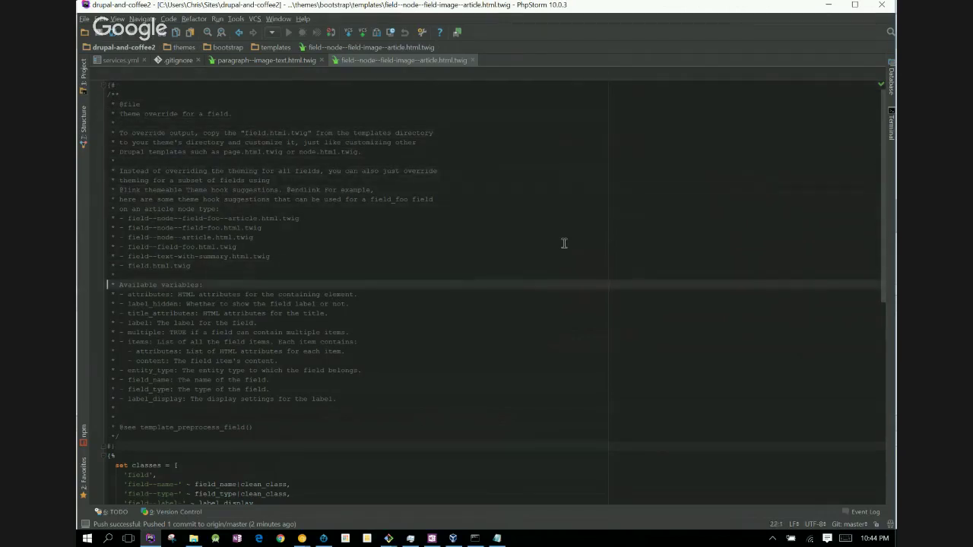
{"action": "key", "text": "Down"}
{"action": "key", "text": "Down"}
{"action": "key", "text": "Down"}
{"action": "key", "text": "Down"}
{"action": "key", "text": "Down"}
{"action": "key", "text": "Down"}
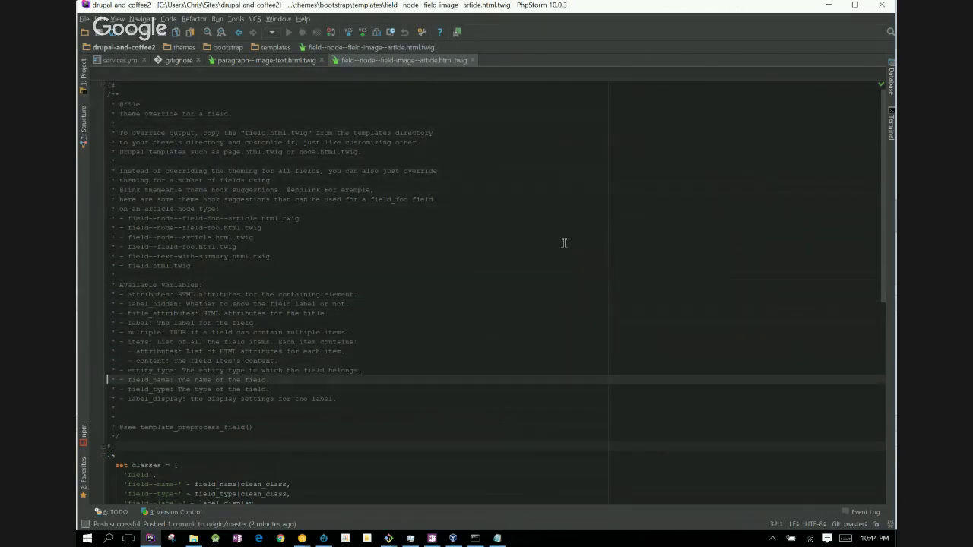
- Read the rest of field--node--field-image--article.html.twig, through its class definitions and the label_hidden and multiple markup branches
{"action": "key", "text": "Down"}
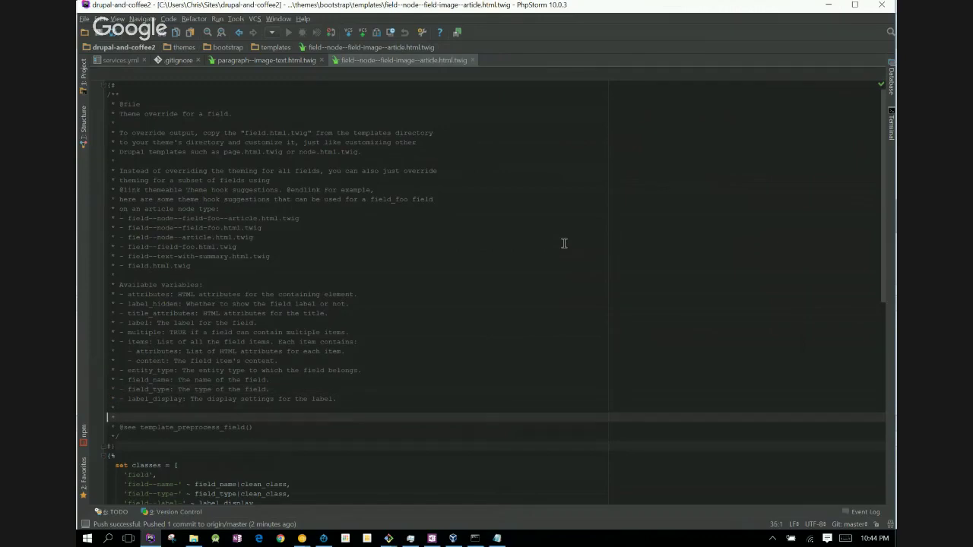
{"action": "key", "text": "Down"}
{"action": "key", "text": "Down"}
{"action": "key", "text": "Down"}
{"action": "key", "text": "Down"}
{"action": "key", "text": "Down"}
{"action": "key", "text": "Down"}
{"action": "key", "text": "Down"}
{"action": "key", "text": "Down"}
{"action": "key", "text": "Down"}
{"action": "key", "text": "Down"}
{"action": "key", "text": "Down"}
{"action": "key", "text": "Down"}
{"action": "key", "text": "Down"}
{"action": "key", "text": "Down"}
{"action": "key", "text": "Down"}
{"action": "key", "text": "Down"}
{"action": "key", "text": "Down"}
{"action": "key", "text": "Down"}
{"action": "key", "text": "Down"}
{"action": "key", "text": "Down"}
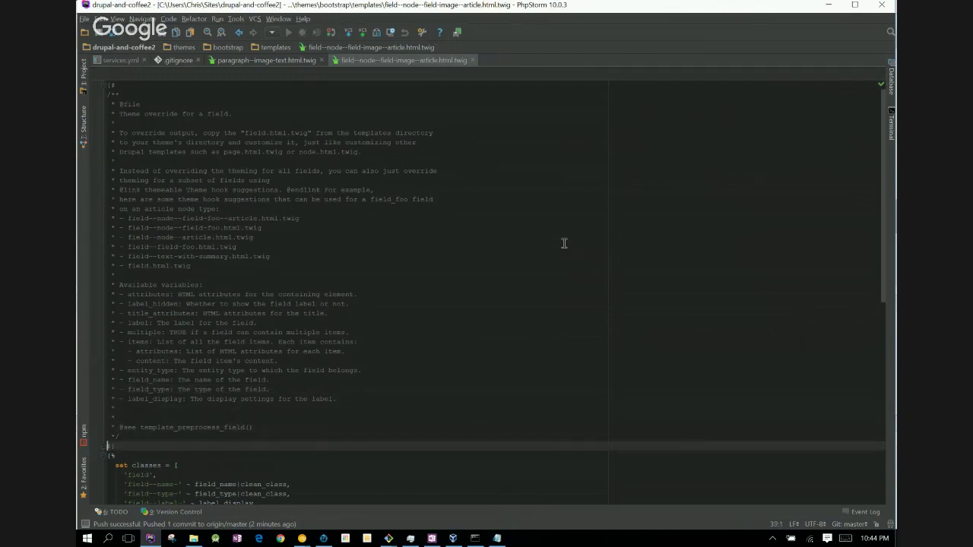
{"action": "key", "text": "Down"}
{"action": "key", "text": "Down"}
{"action": "key", "text": "Down"}
{"action": "key", "text": "Down"}
{"action": "key", "text": "Down"}
{"action": "key", "text": "Down"}
{"action": "key", "text": "Down"}
{"action": "key", "text": "Down"}
{"action": "key", "text": "Down"}
{"action": "key", "text": "Down"}
{"action": "key", "text": "Down"}
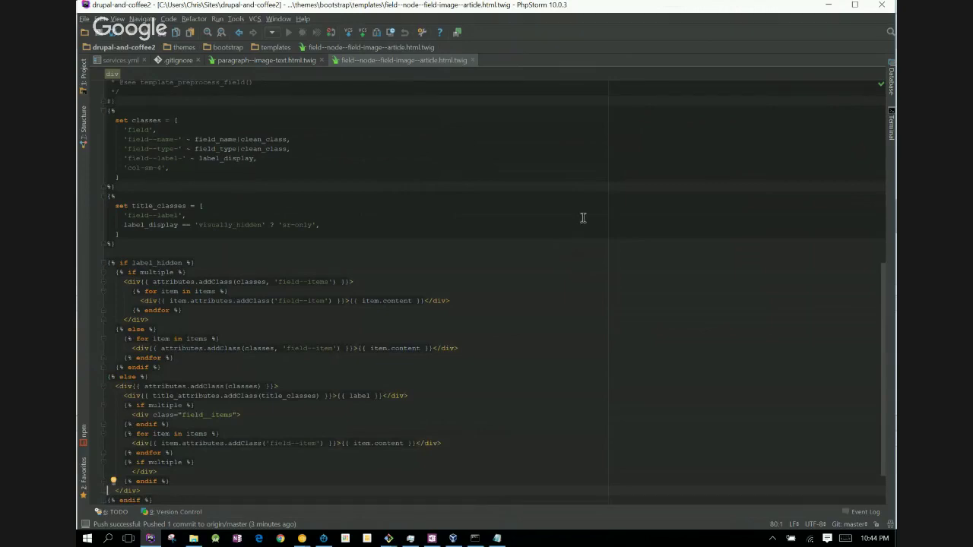
- Switch to Chrome and search Google in a new tab for "twig debug available variables"
{"action": "key", "text": "alt+Tab"}
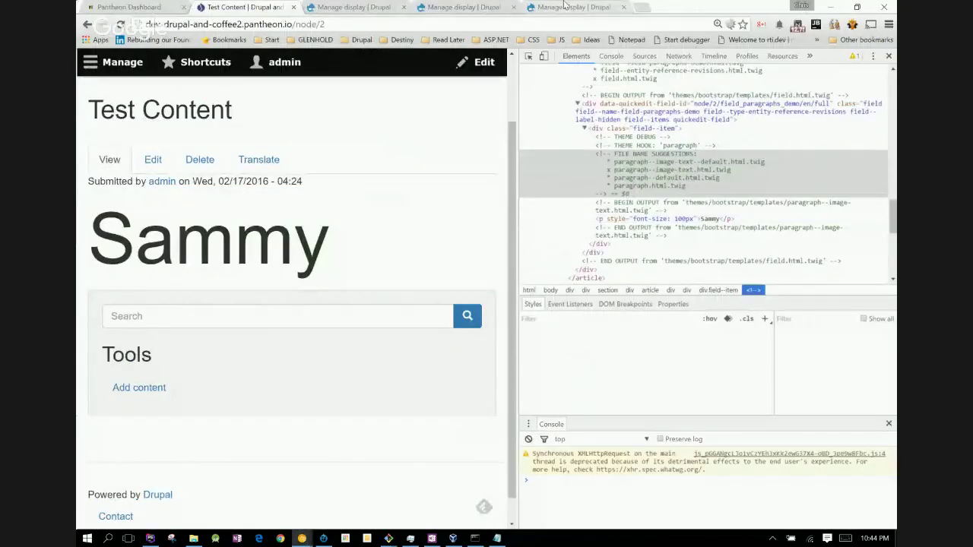
{"action": "key", "text": "ctrl+l"}
{"action": "key", "text": "ctrl+t"}
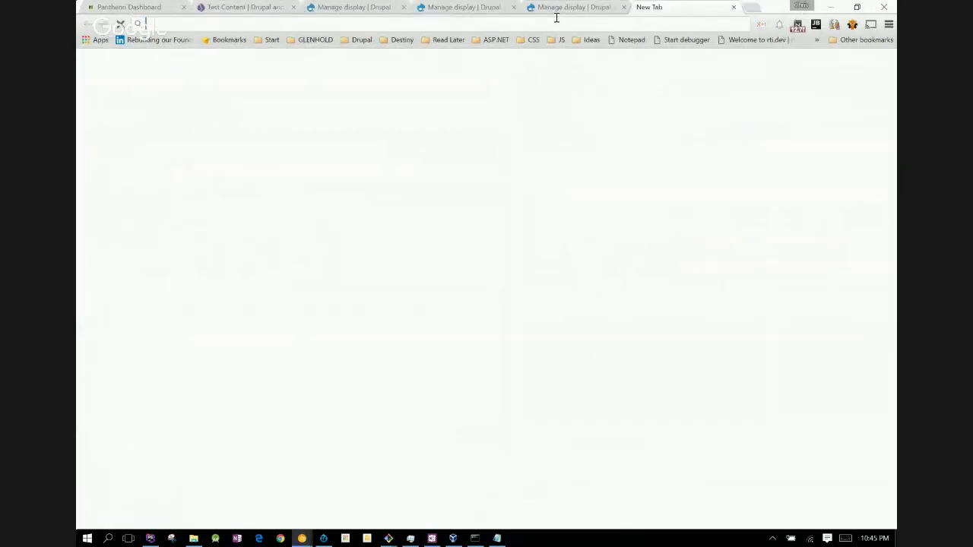
{"action": "type", "text": "tw"}
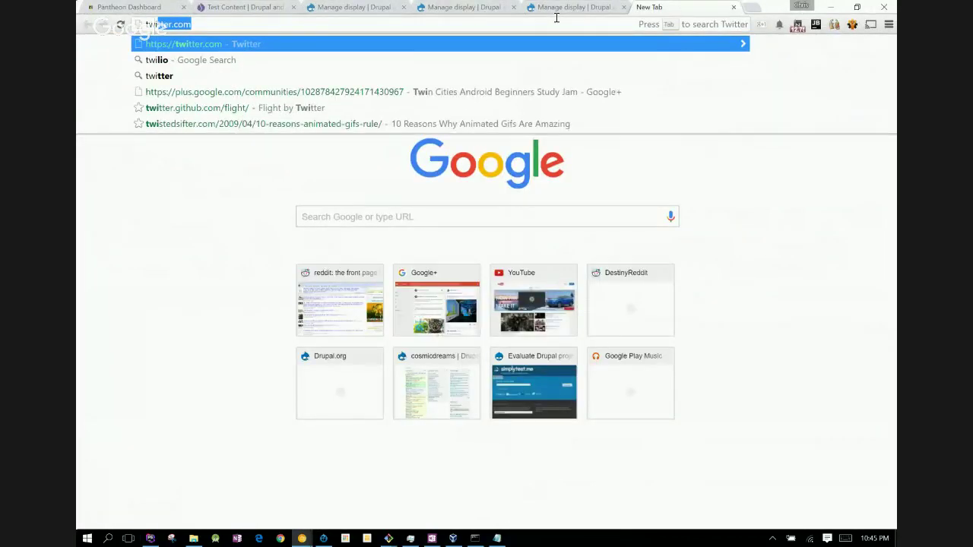
{"action": "type", "text": "ig debug"}
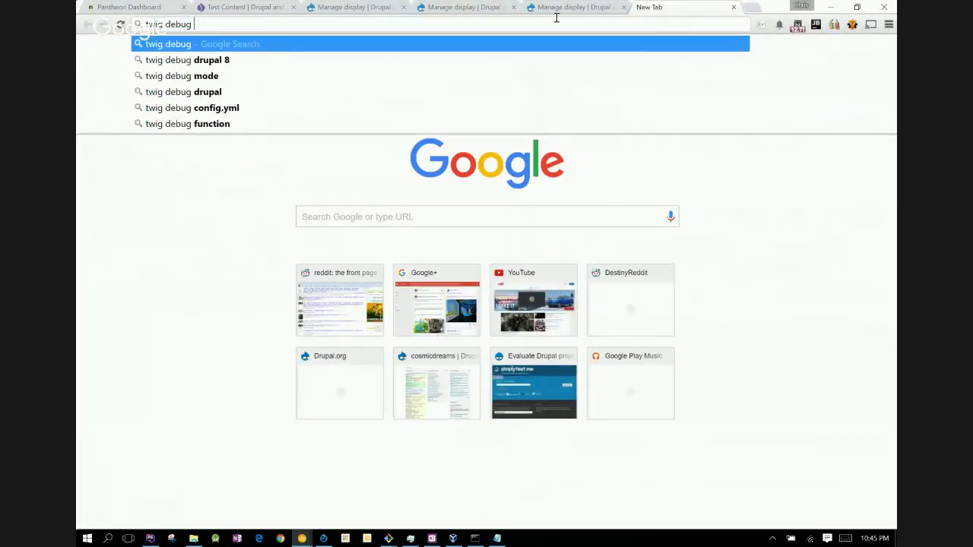
{"action": "type", "text": " availabl"}
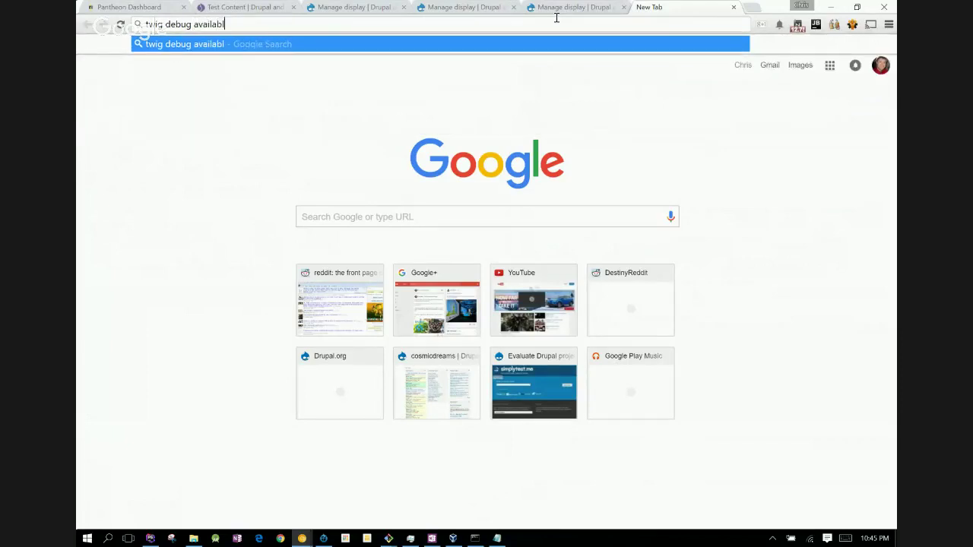
{"action": "type", "text": "e variables"}
{"action": "key", "text": "Return"}
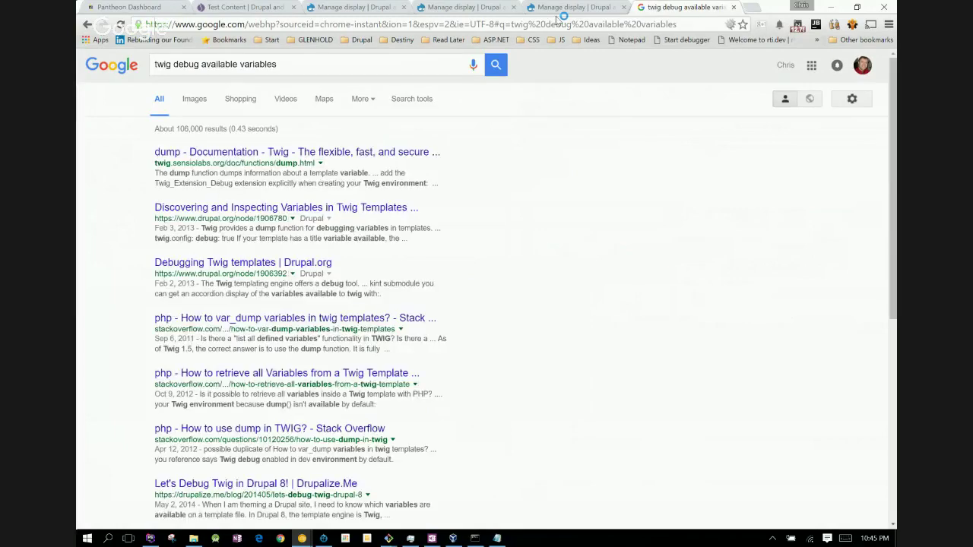
- Open the Twig documentation page on the dump function and read its requirements and usage examples
{"action": "left_click", "coordinate": [358, 152]}
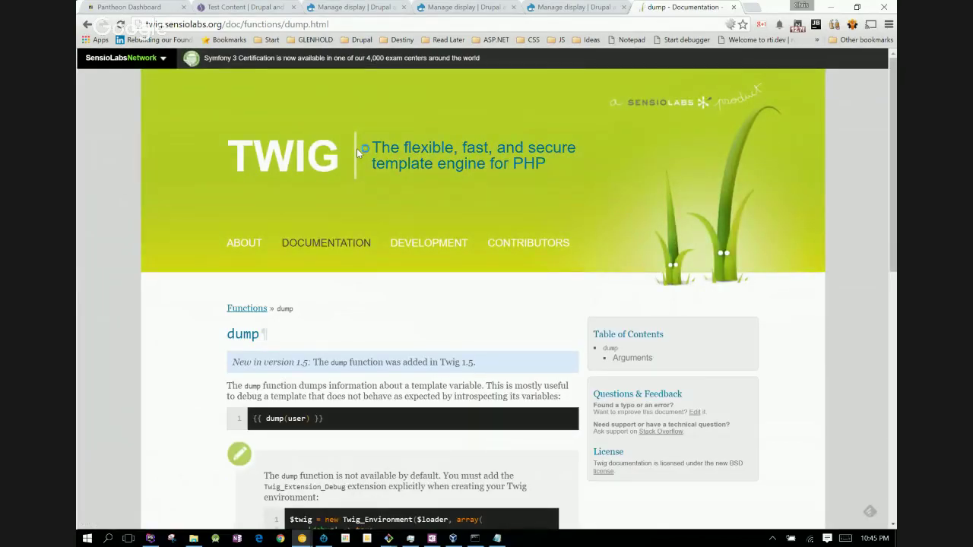
{"action": "scroll", "coordinate": [357, 148], "scroll_direction": "down", "scroll_amount": 7}
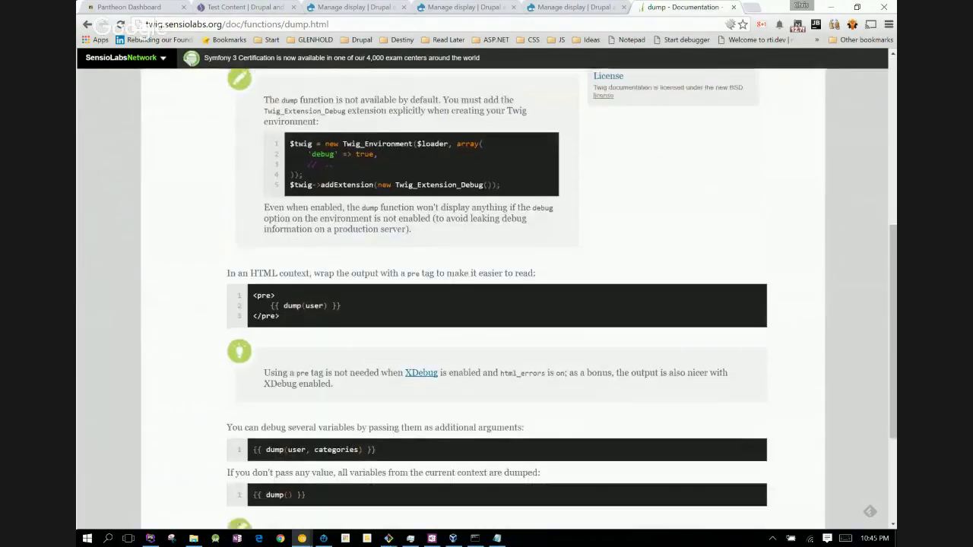
{"action": "scroll", "coordinate": [497, 289], "scroll_direction": "down", "scroll_amount": 2}
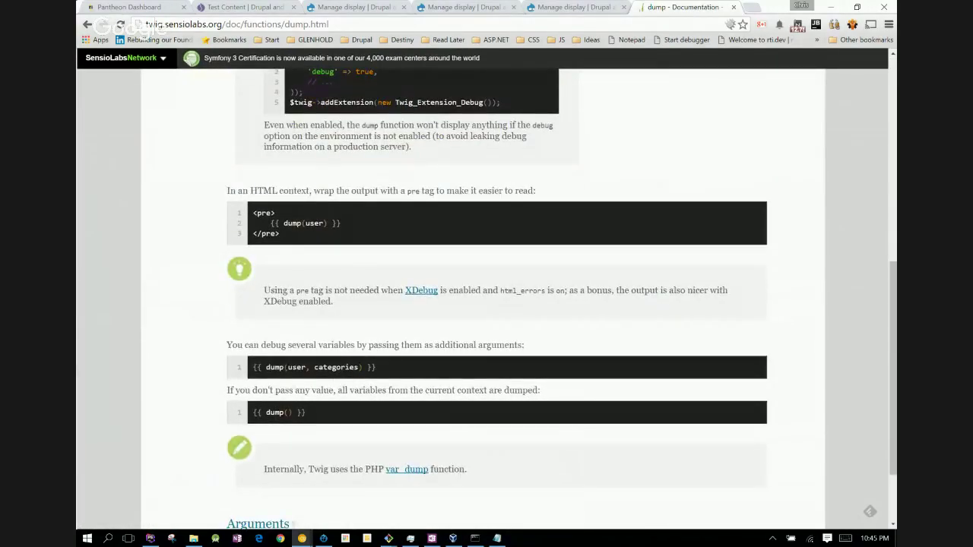
{"action": "scroll", "coordinate": [498, 289], "scroll_direction": "up", "scroll_amount": 1}
{"action": "scroll", "coordinate": [497, 289], "scroll_direction": "down", "scroll_amount": 3}
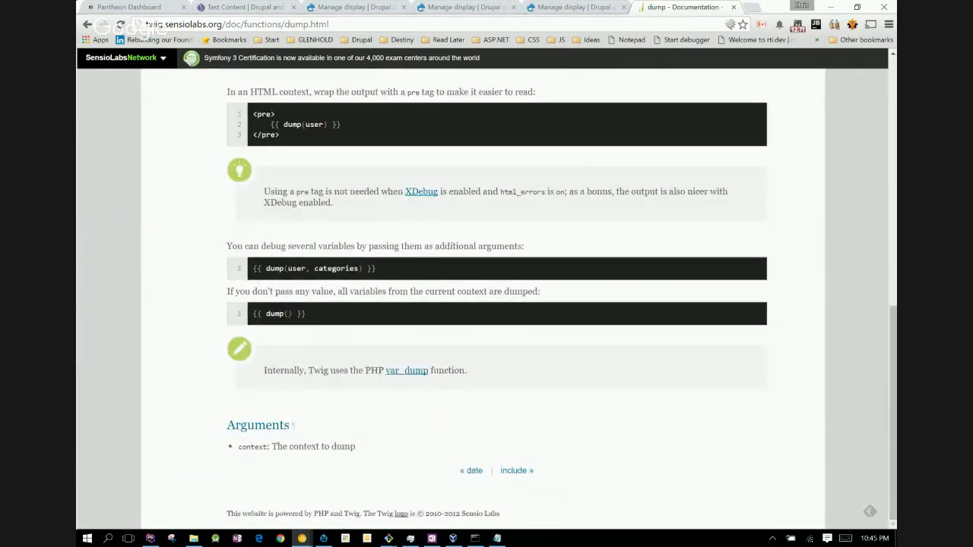
{"action": "scroll", "coordinate": [497, 289], "scroll_direction": "up", "scroll_amount": 4}
{"action": "scroll", "coordinate": [497, 289], "scroll_direction": "up", "scroll_amount": 4}
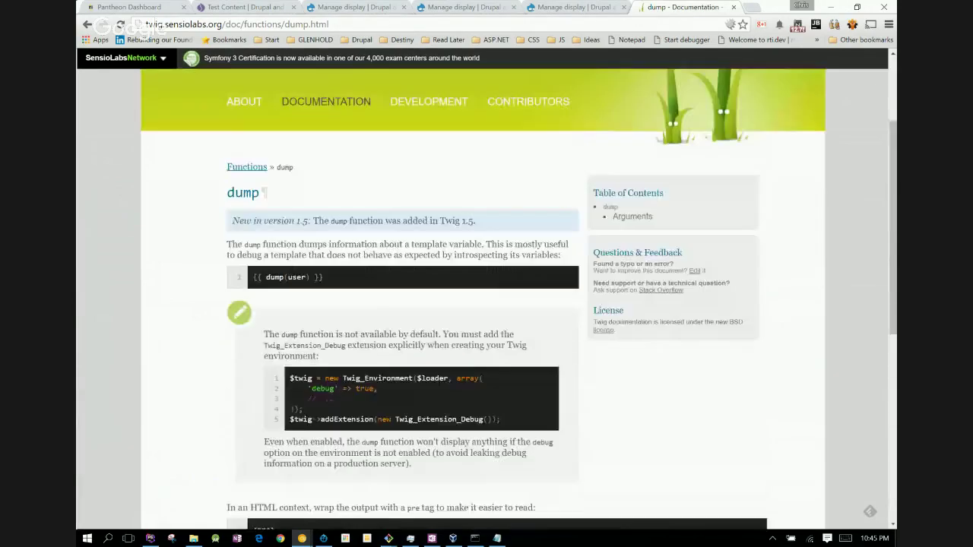
{"action": "left_click", "coordinate": [544, 7]}
{"action": "left_click", "coordinate": [434, 6]}
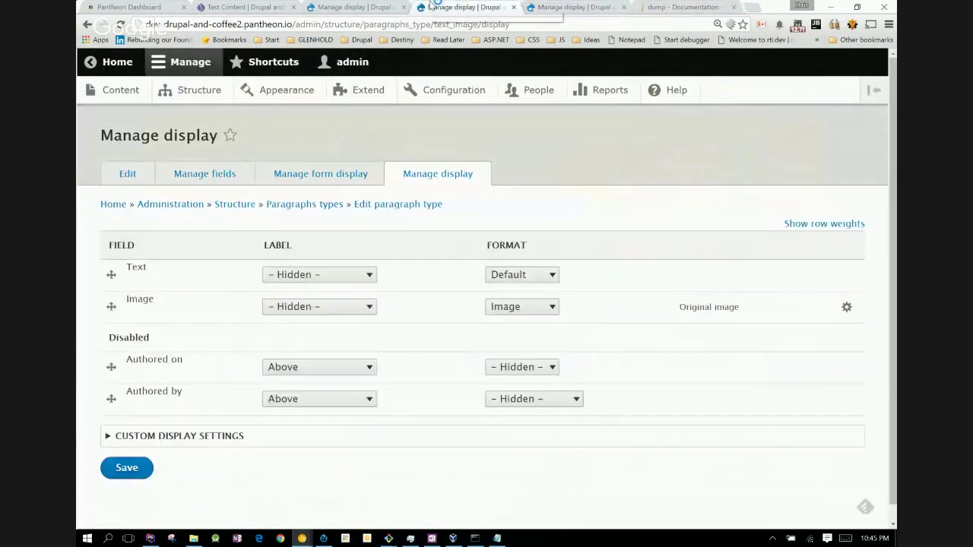
{"action": "left_click", "coordinate": [357, 6]}
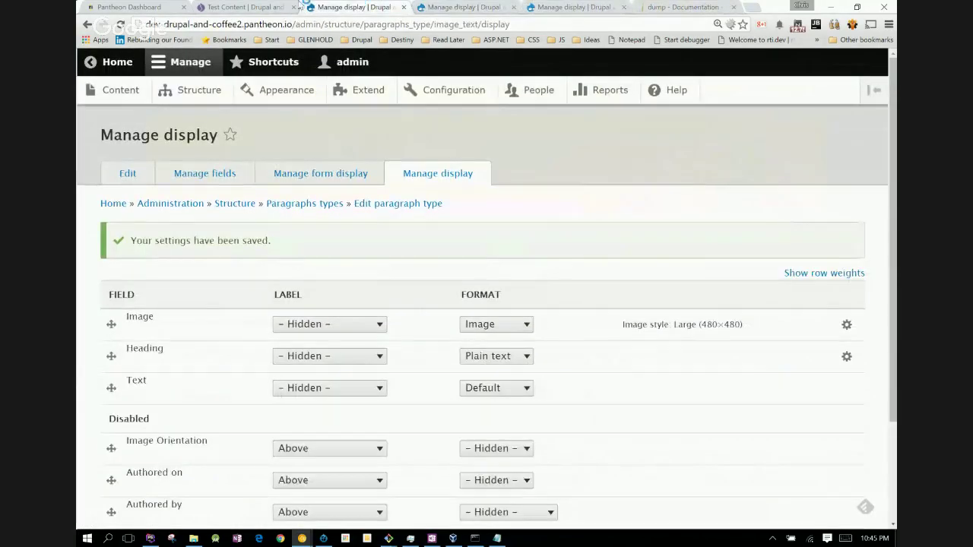
{"action": "left_click", "coordinate": [243, 7]}
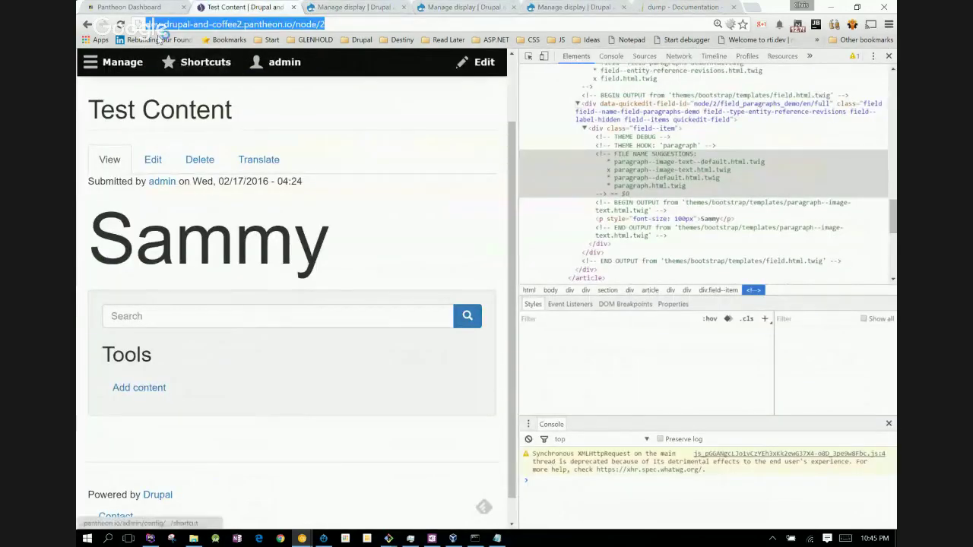
{"action": "left_click", "coordinate": [125, 7]}
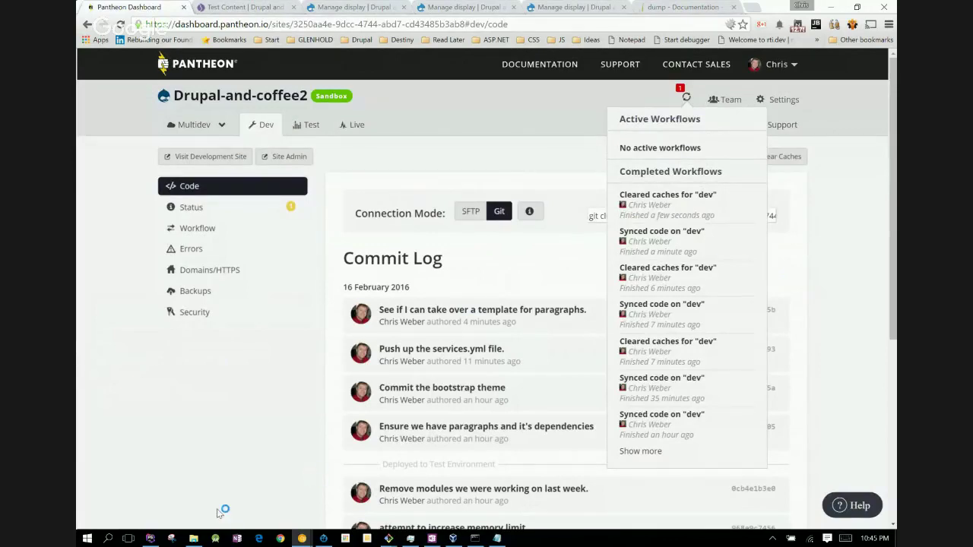
- Switch to PhpStorm and replace the placeholder paragraph in paragraph--image-text.html.twig with the label_hidden if tag copied from the field template
{"action": "left_click", "coordinate": [152, 539]}
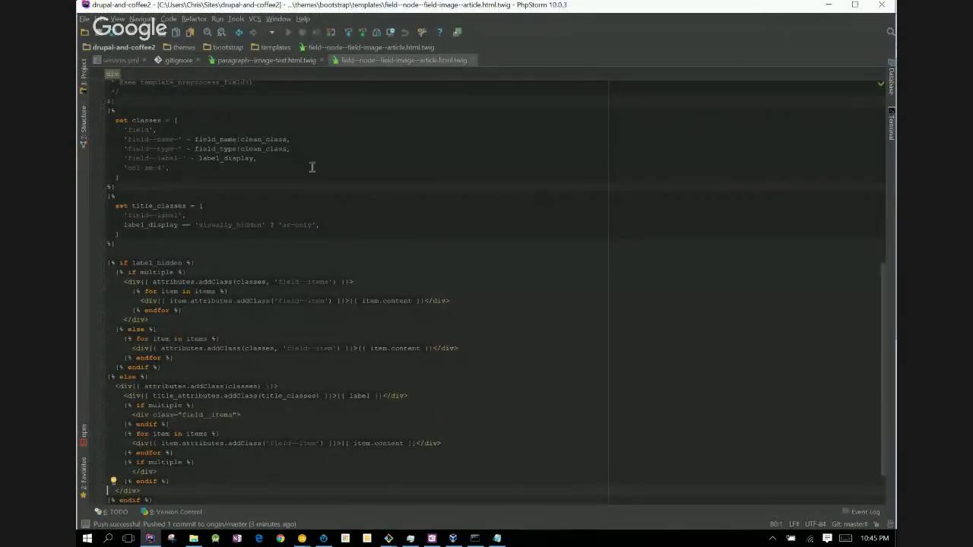
{"action": "left_click", "coordinate": [256, 62]}
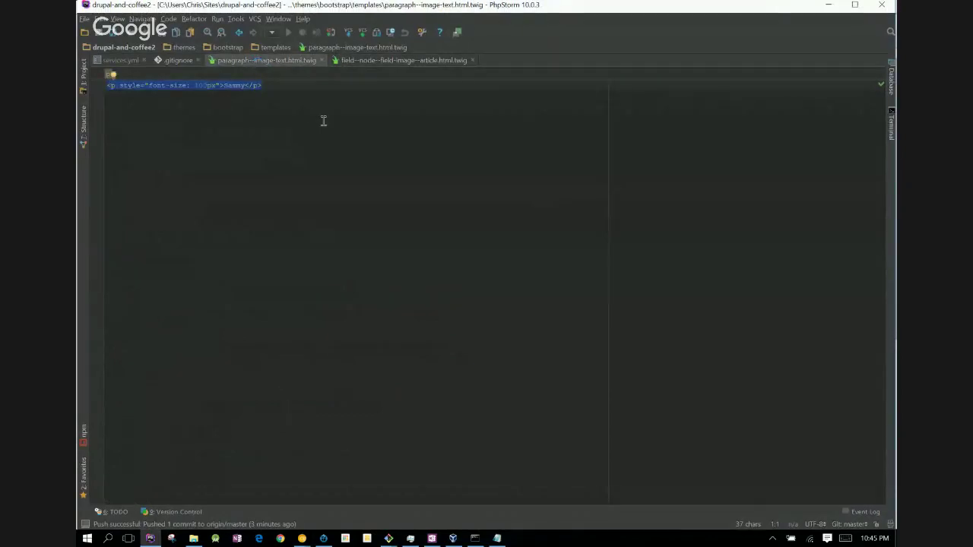
{"action": "left_click", "coordinate": [359, 60]}
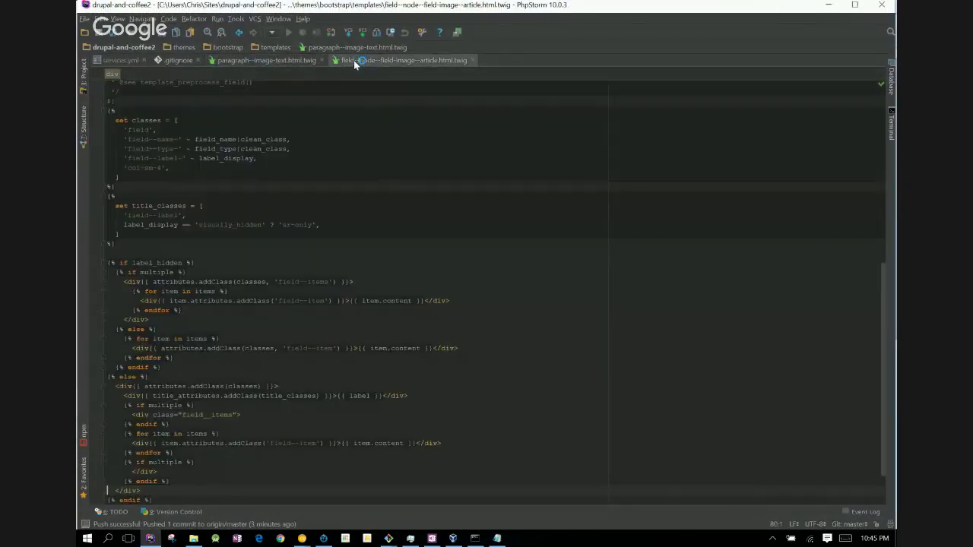
{"action": "left_click_drag", "start_coordinate": [111, 262], "coordinate": [195, 262]}
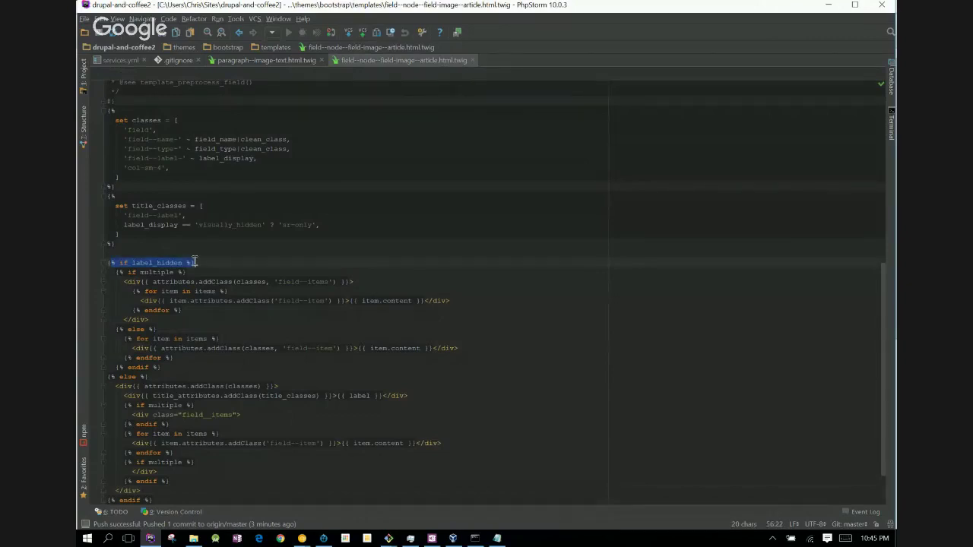
{"action": "key", "text": "alt+Tab"}
{"action": "key", "text": "alt+Tab"}
{"action": "left_click", "coordinate": [259, 61]}
{"action": "type", "text": "{% if label_hidden %}"}
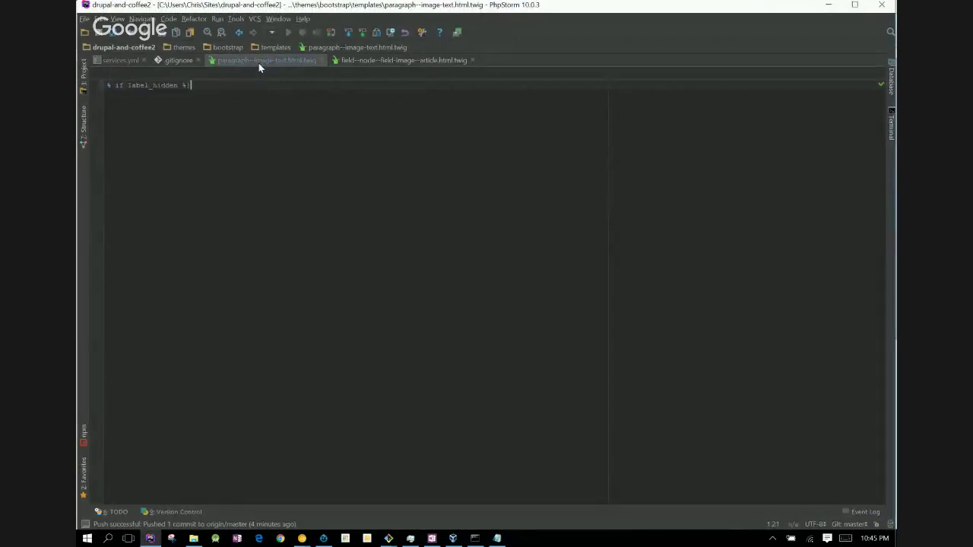
- Rewrite the pasted tag in paragraph--image-text.html.twig as {% dump(content) %}, including its missing opening brace
{"action": "left_click", "coordinate": [116, 84]}
{"action": "left_click_drag", "start_coordinate": [115, 84], "coordinate": [176, 85]}
{"action": "type", "text": "dump"}
{"action": "key", "text": "ctrl+a"}
{"action": "key", "text": "Home"}
{"action": "type", "text": "{"}
{"action": "left_click", "coordinate": [139, 86]}
{"action": "type", "text": "()content"}
{"action": "key", "text": "Home"}
{"action": "key", "text": "Right"}
{"action": "key", "text": "Right"}
{"action": "key", "text": "Right"}
- Examine the field template's documented items variable and the for loop that outputs each item's content
{"action": "left_click", "coordinate": [340, 61]}
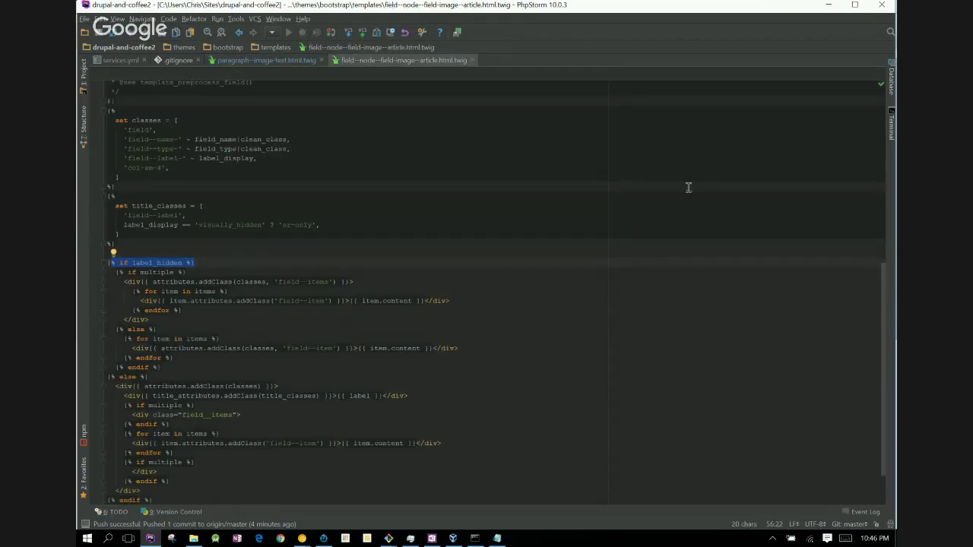
{"action": "left_click_drag", "start_coordinate": [882, 291], "coordinate": [887, 173]}
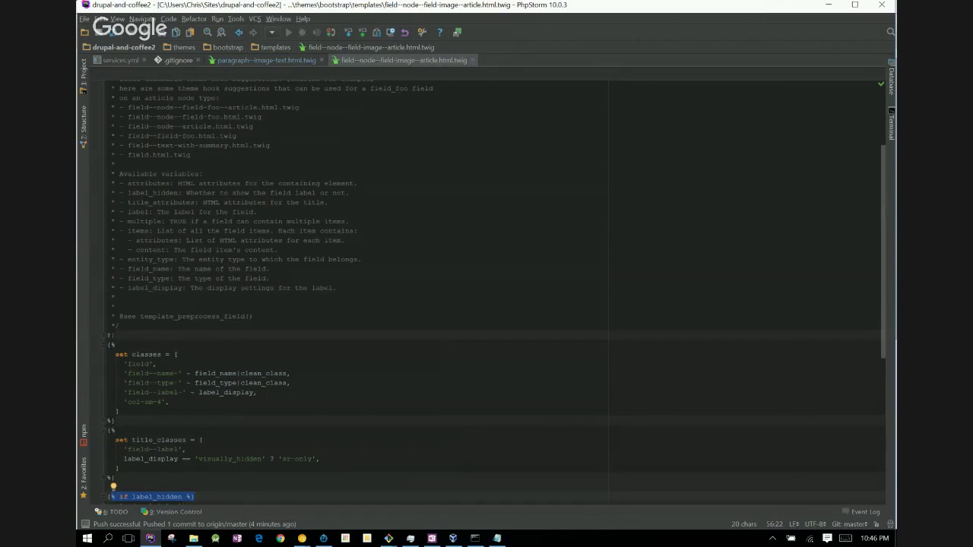
{"action": "left_click_drag", "start_coordinate": [270, 278], "coordinate": [358, 230]}
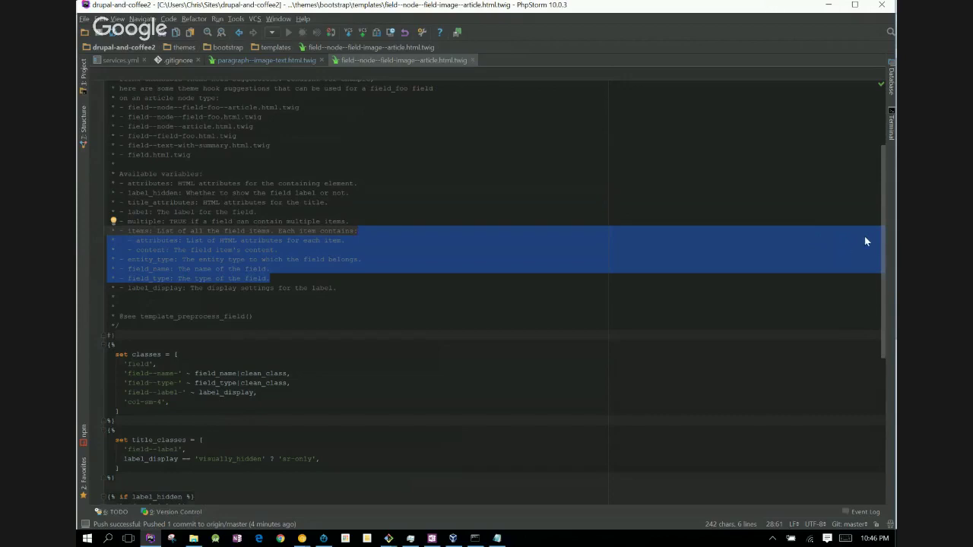
{"action": "left_click_drag", "start_coordinate": [884, 256], "coordinate": [886, 408]}
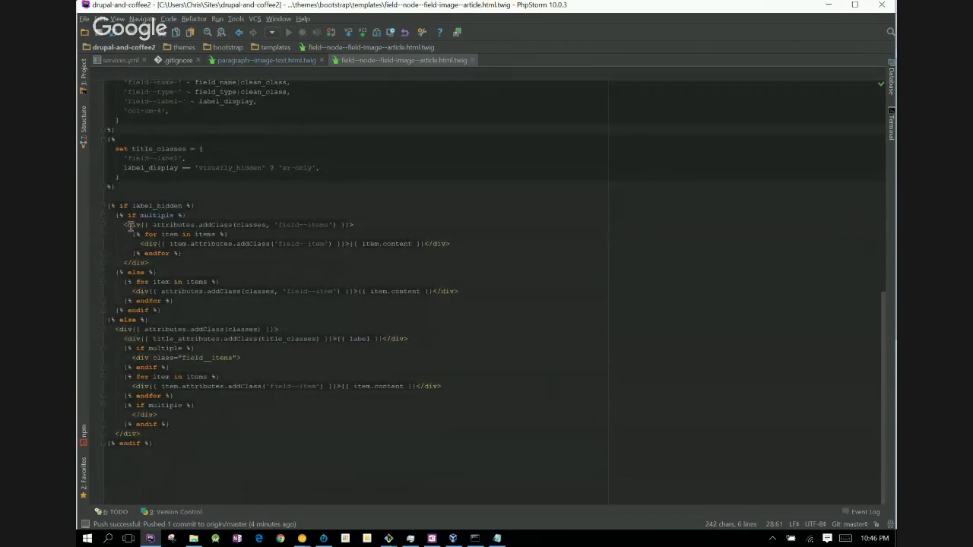
{"action": "left_click_drag", "start_coordinate": [132, 234], "coordinate": [187, 255]}
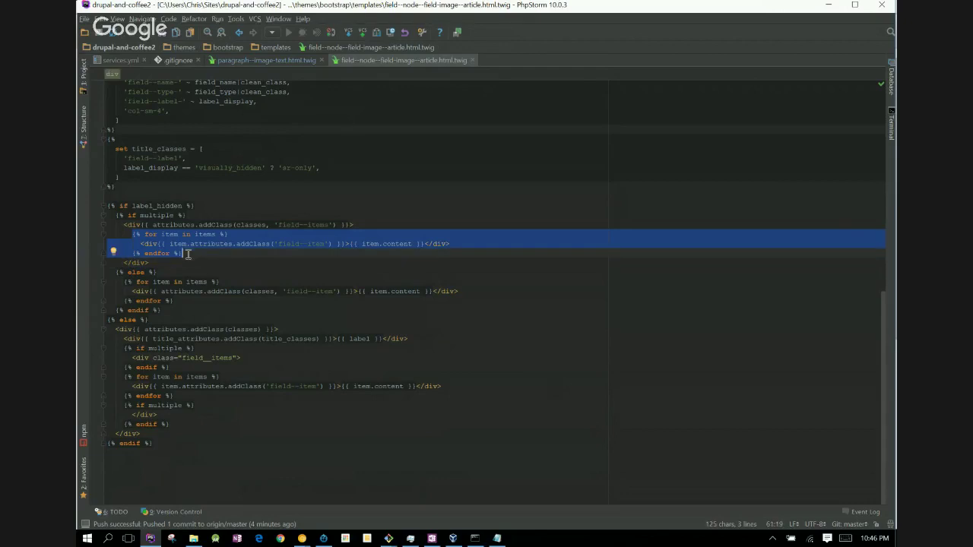
{"action": "left_click", "coordinate": [188, 255]}
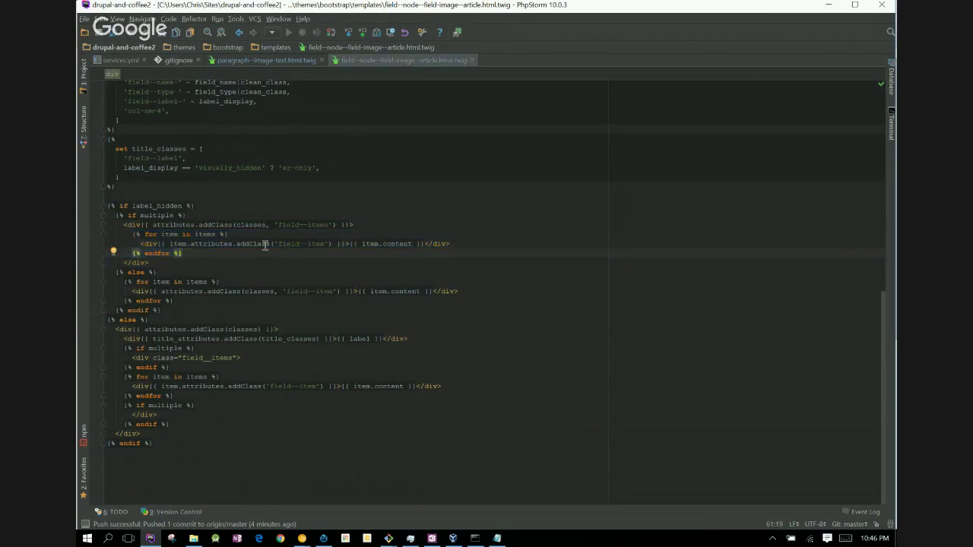
{"action": "right_click", "coordinate": [136, 237]}
{"action": "right_click", "coordinate": [415, 262]}
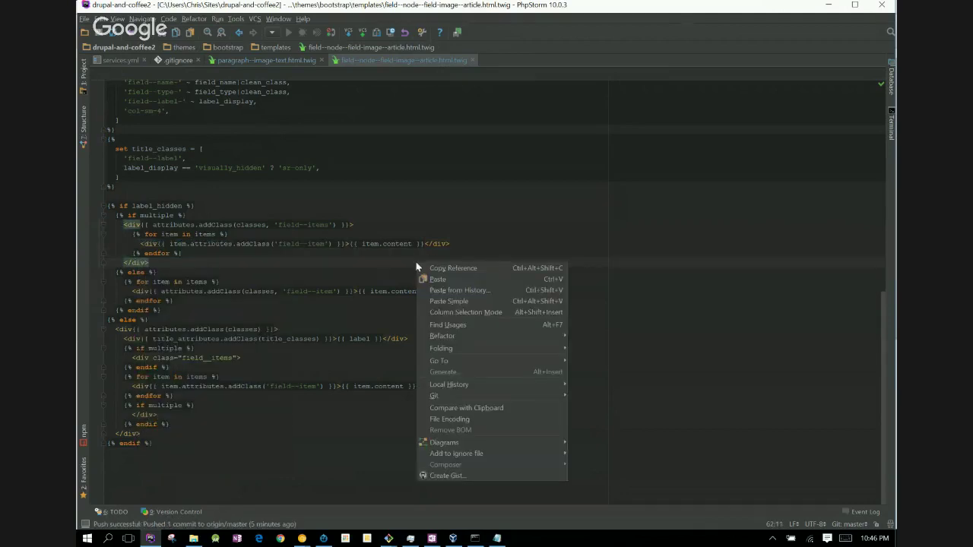
{"action": "key", "text": "Escape"}
{"action": "key", "text": "alt+Tab"}
{"action": "key", "text": "alt+Tab"}
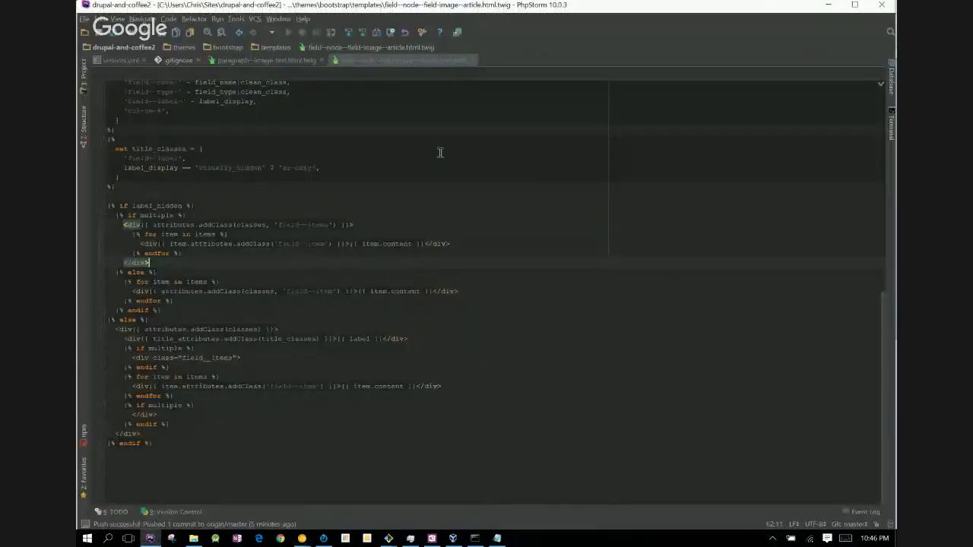
- Change the dump argument in paragraph--image-text.html.twig to items
{"action": "left_click", "coordinate": [281, 58]}
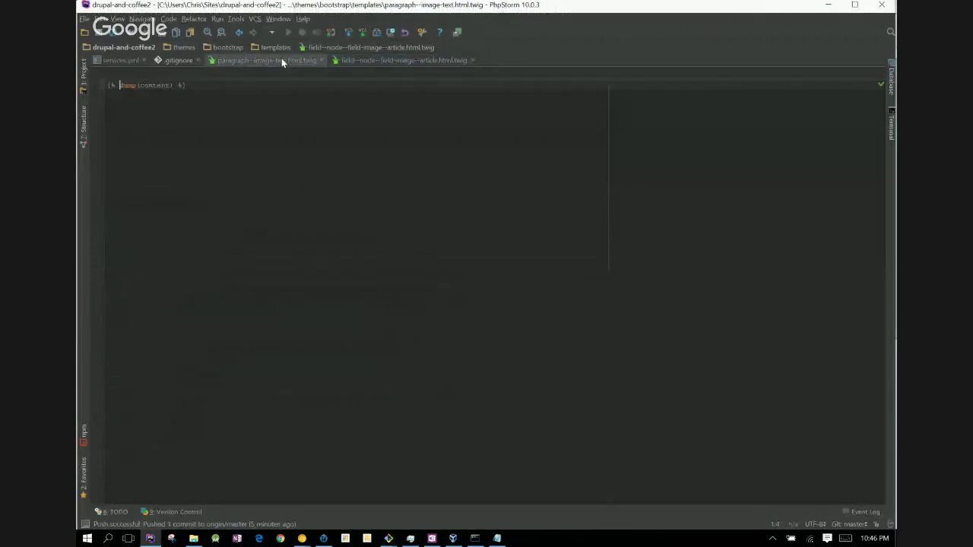
{"action": "double_click", "coordinate": [162, 86]}
{"action": "type", "text": "items"}
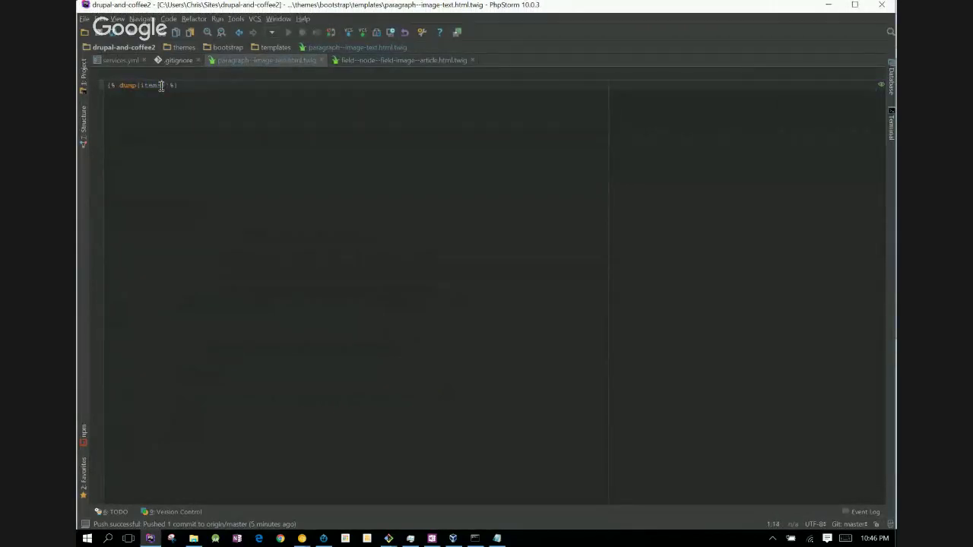
{"action": "left_click", "coordinate": [219, 93]}
- Open the list of local changes and check the diff of field--node--field-image--article.html.twig
{"action": "key", "text": "alt+9"}
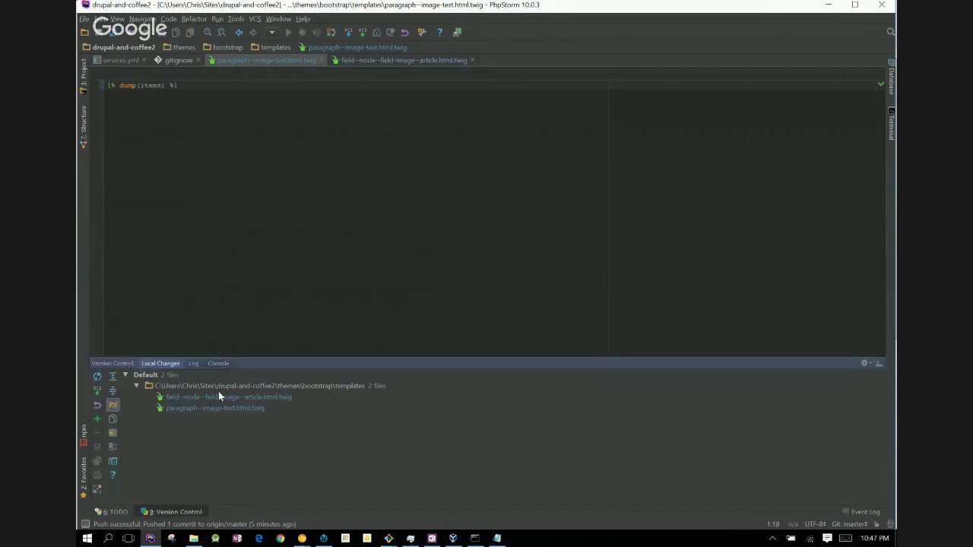
{"action": "left_click", "coordinate": [219, 397]}
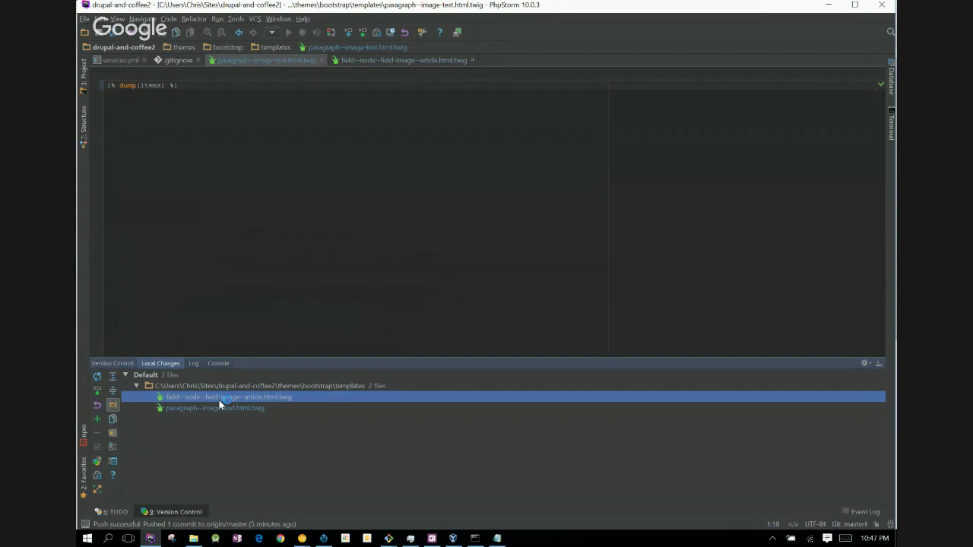
{"action": "double_click", "coordinate": [219, 398]}
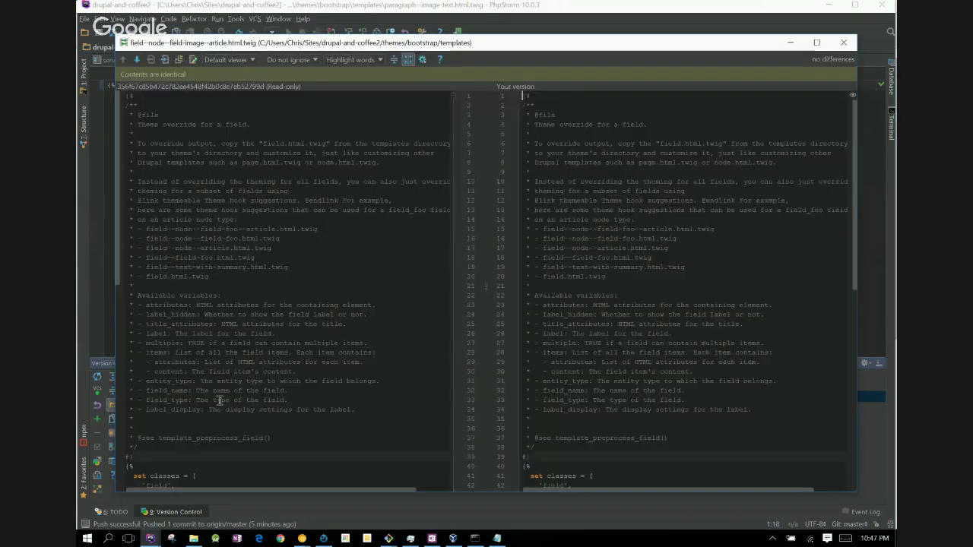
{"action": "key", "text": "Escape"}
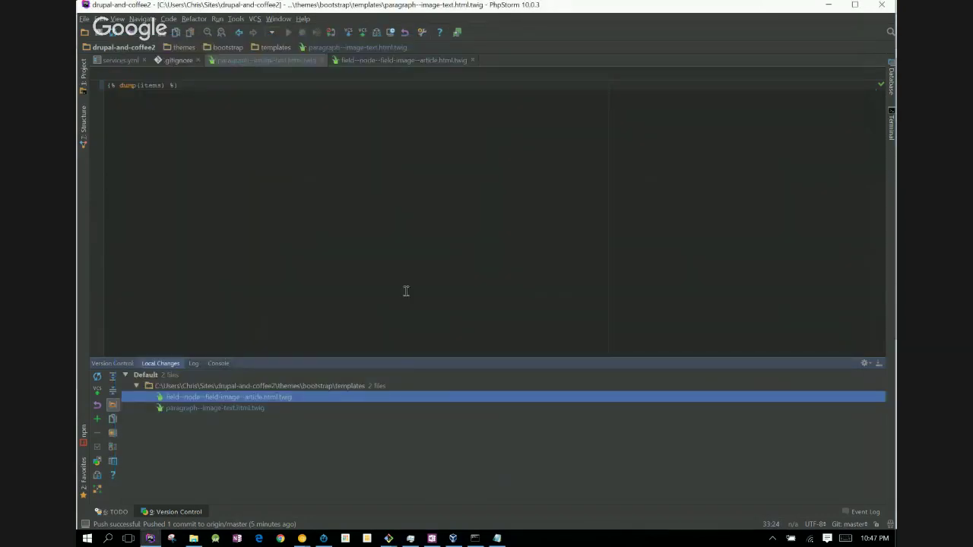
- Commit and push only paragraph--image-text.html.twig with the message "See if we can see what data is available in this template."
{"action": "left_click", "coordinate": [250, 410]}
{"action": "key", "text": "ctrl+k"}
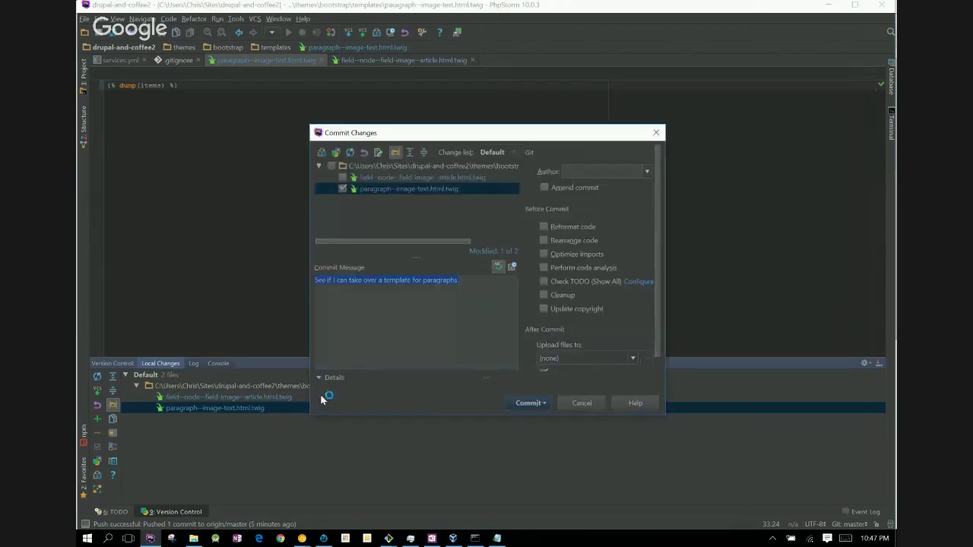
{"action": "type", "text": "S"}
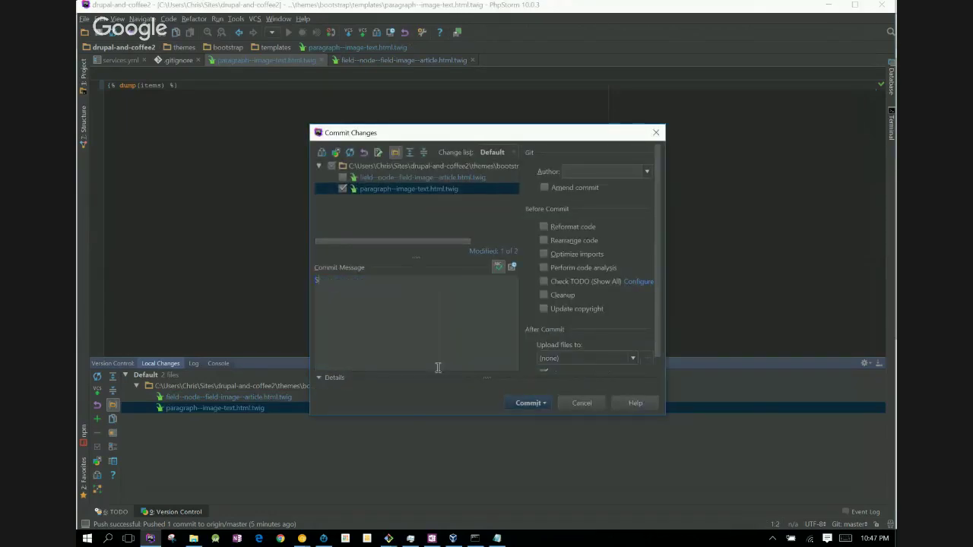
{"action": "type", "text": "ec if we can see what data is a"}
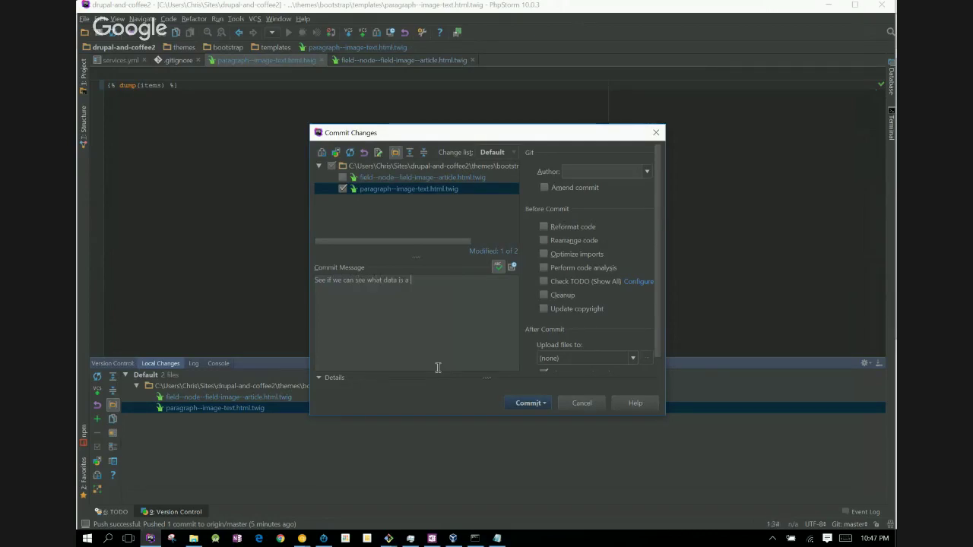
{"action": "type", "text": "in this template."}
{"action": "key", "text": "ctrl+Return"}
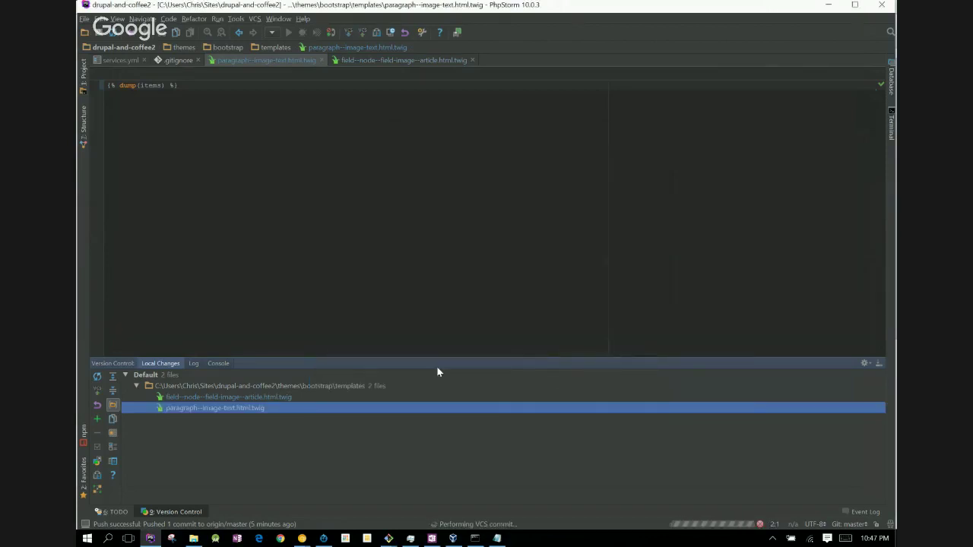
{"action": "key", "text": "Return"}
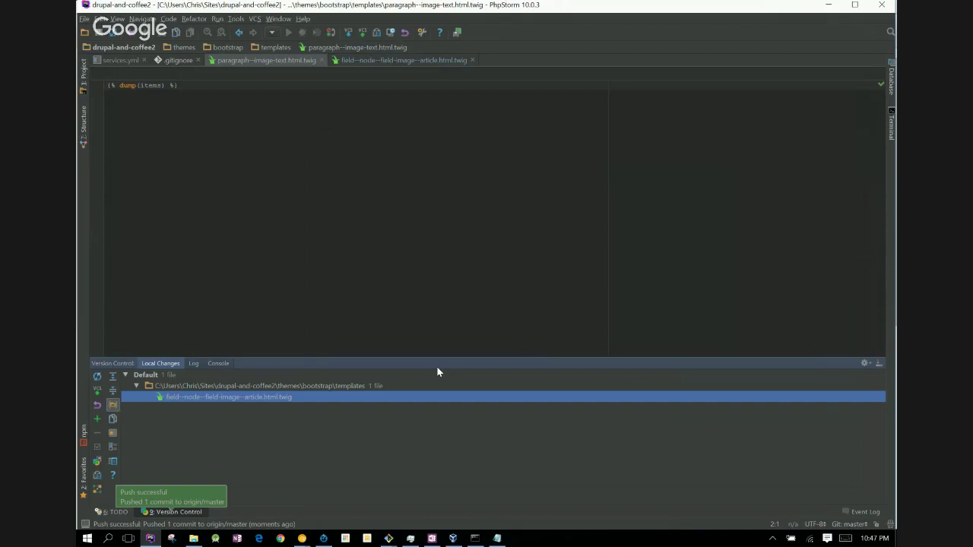
- Switch to Chrome and reload the Test Content page to check the template's dump output
{"action": "key", "text": "alt+Tab"}
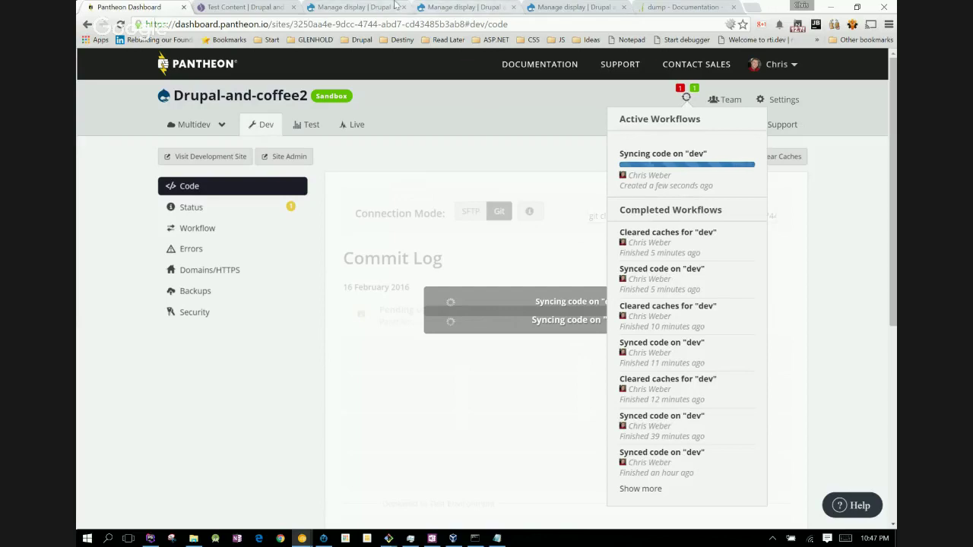
{"action": "left_click", "coordinate": [393, 6]}
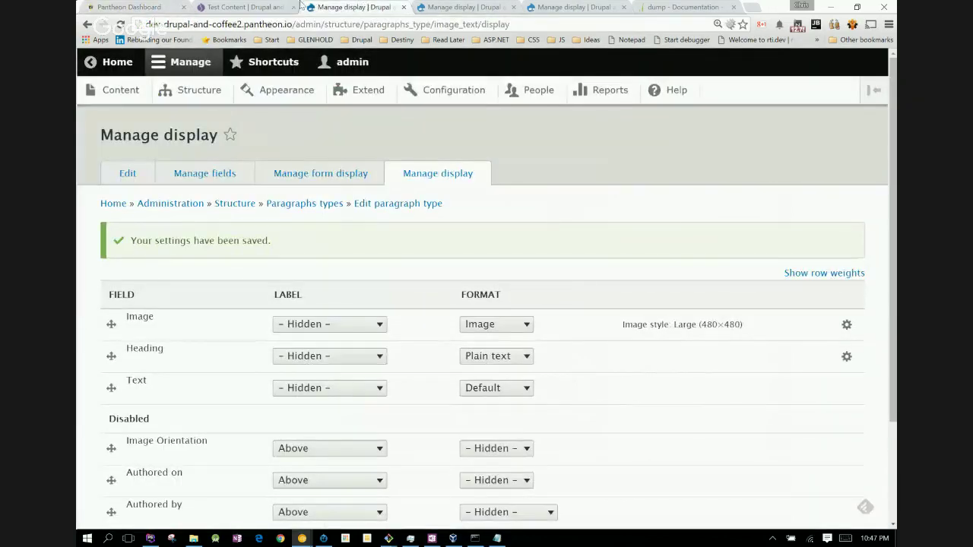
{"action": "left_click", "coordinate": [245, 6]}
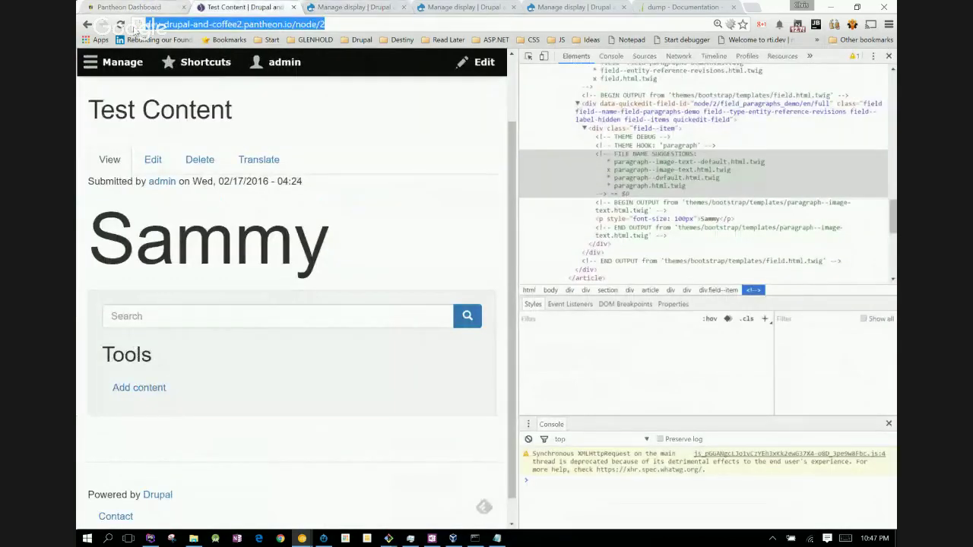
{"action": "left_click", "coordinate": [120, 25]}
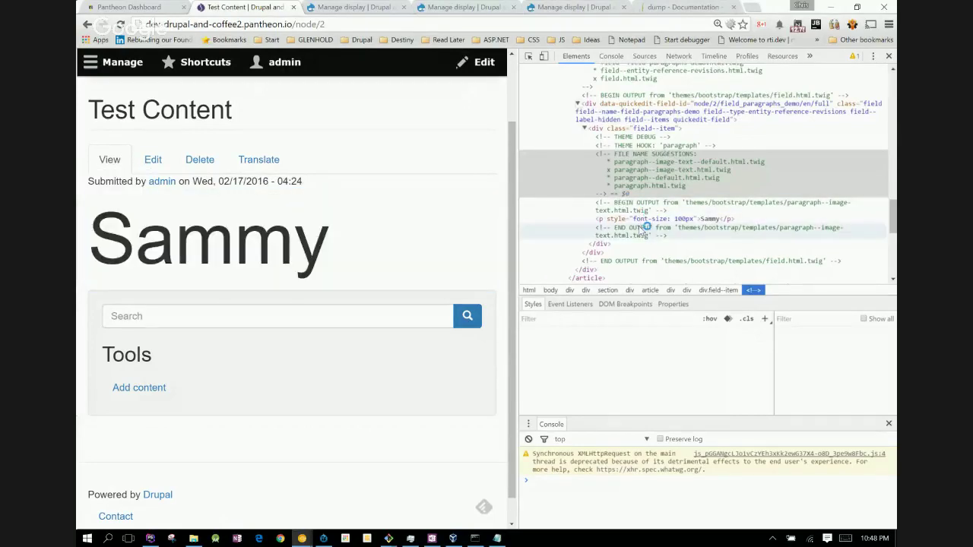
{"action": "key", "text": "alt+Tab"}
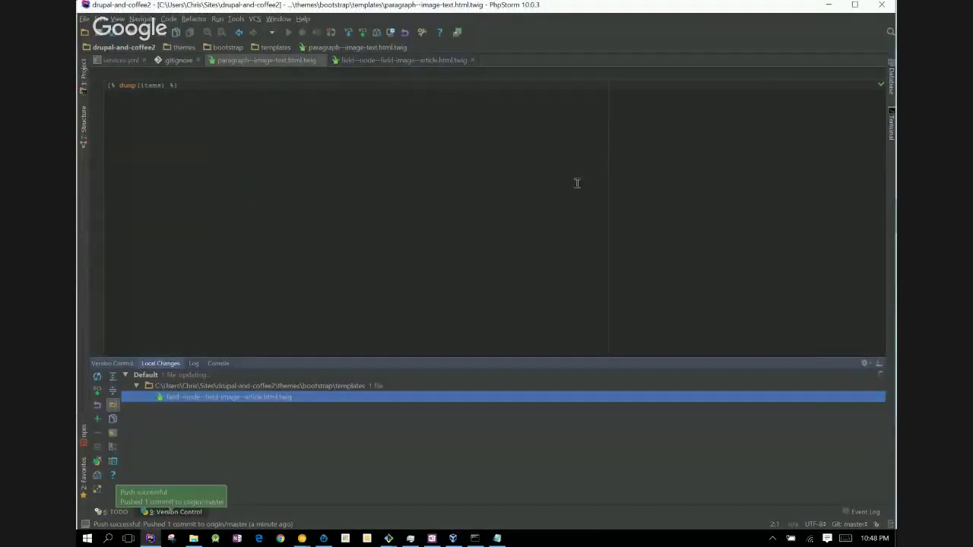
{"action": "key", "text": "alt+Tab"}
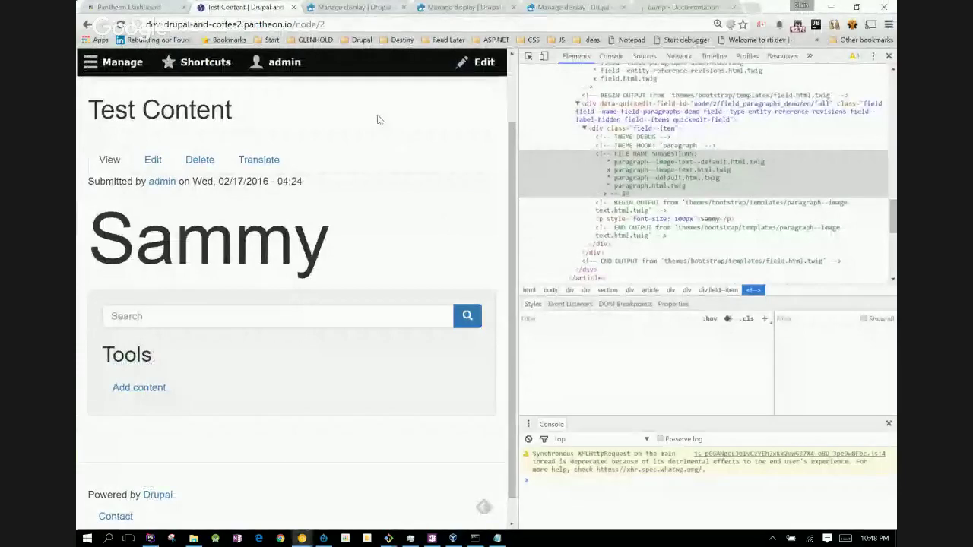
{"action": "key", "text": "alt+Tab"}
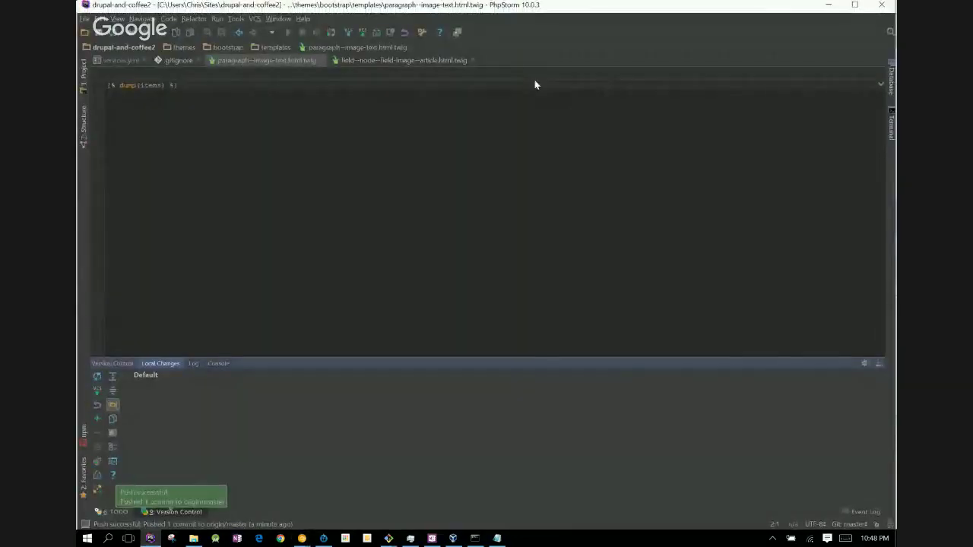
{"action": "key", "text": "alt+Tab"}
{"action": "left_click", "coordinate": [120, 25]}
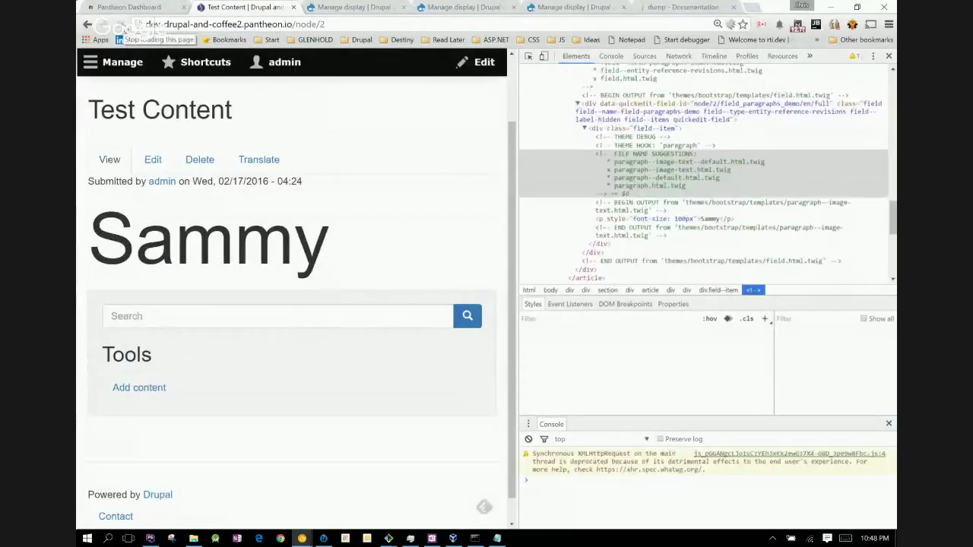
- Clear the Dev environment's caches from the Pantheon dashboard
{"action": "key", "text": "alt+Tab"}
{"action": "key", "text": "alt+Tab"}
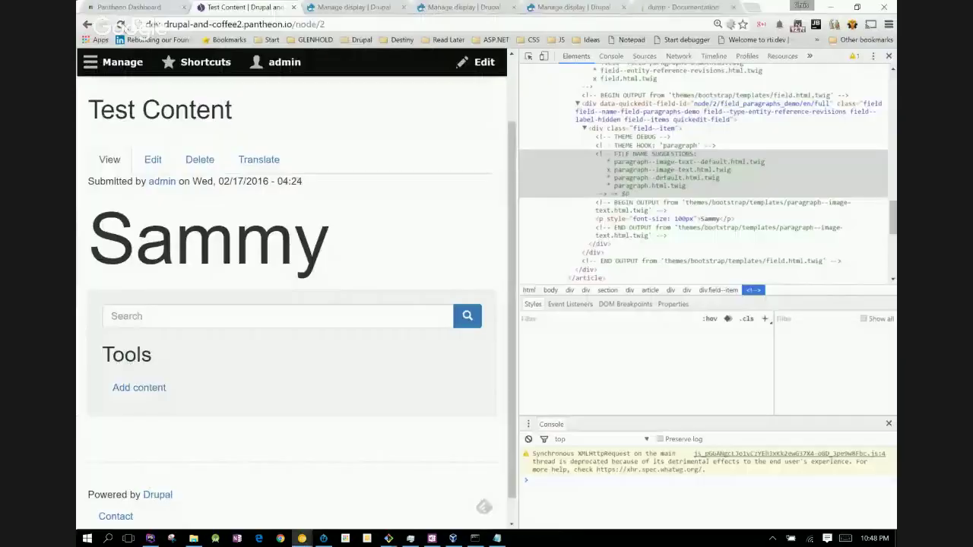
{"action": "left_click", "coordinate": [141, 7]}
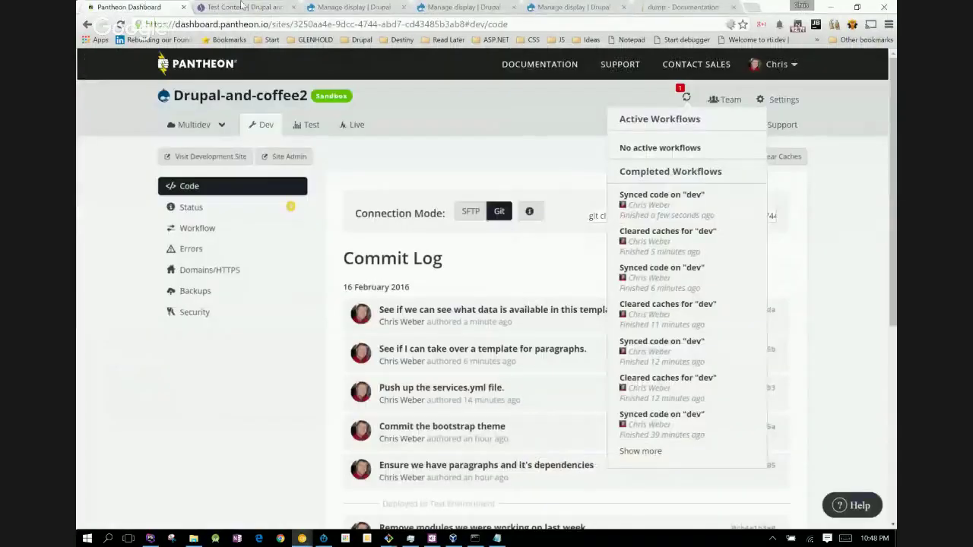
{"action": "left_click", "coordinate": [789, 163]}
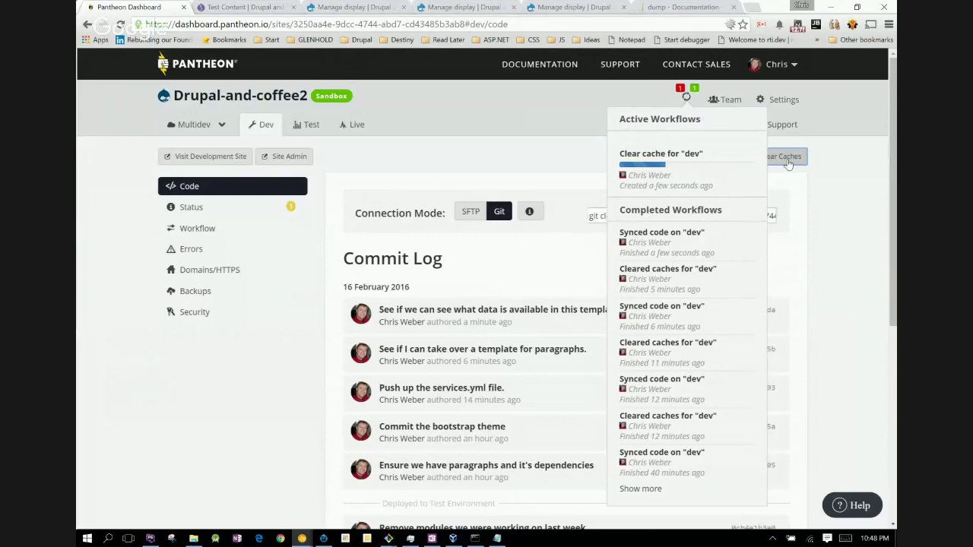
- Switch to PhpStorm and set the Twig cache option in services.yml to false
{"action": "left_click", "coordinate": [150, 538]}
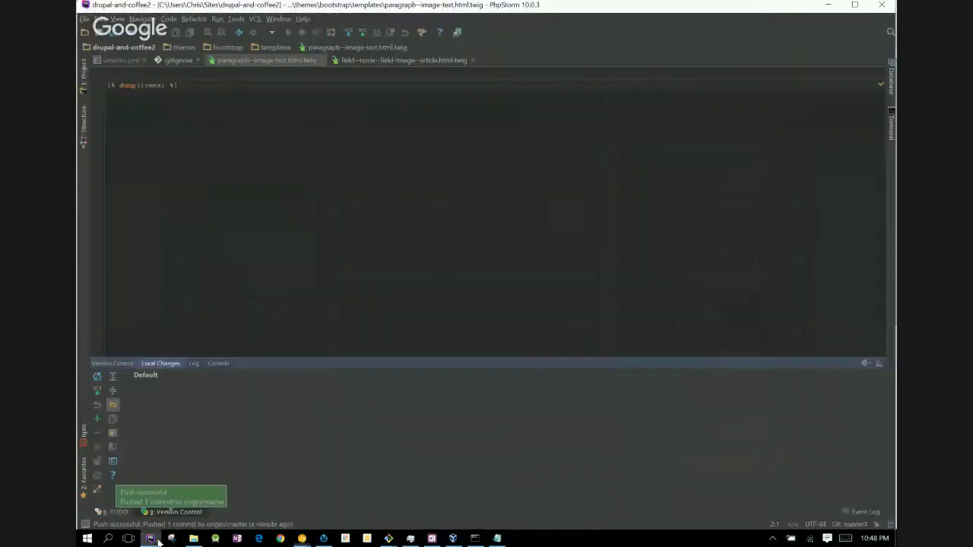
{"action": "left_click", "coordinate": [120, 63]}
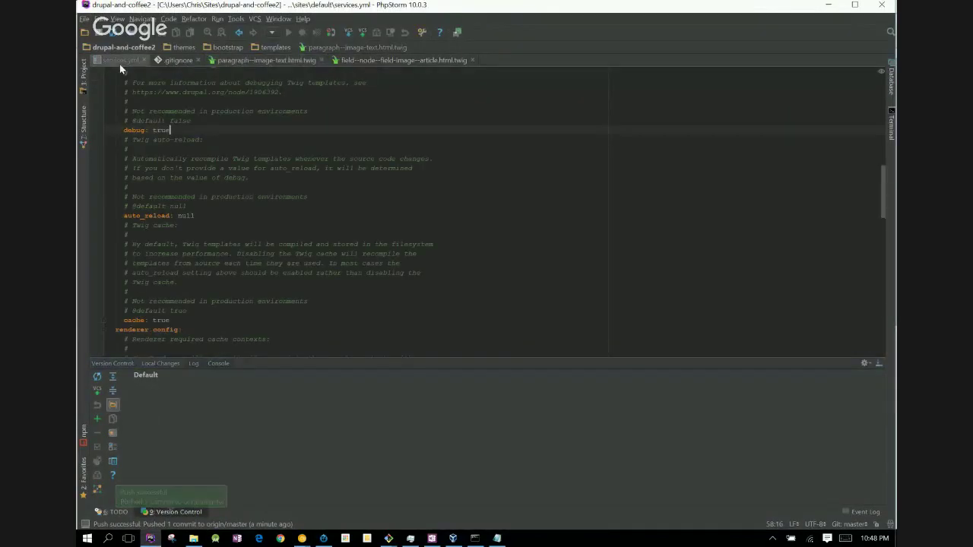
{"action": "double_click", "coordinate": [183, 216]}
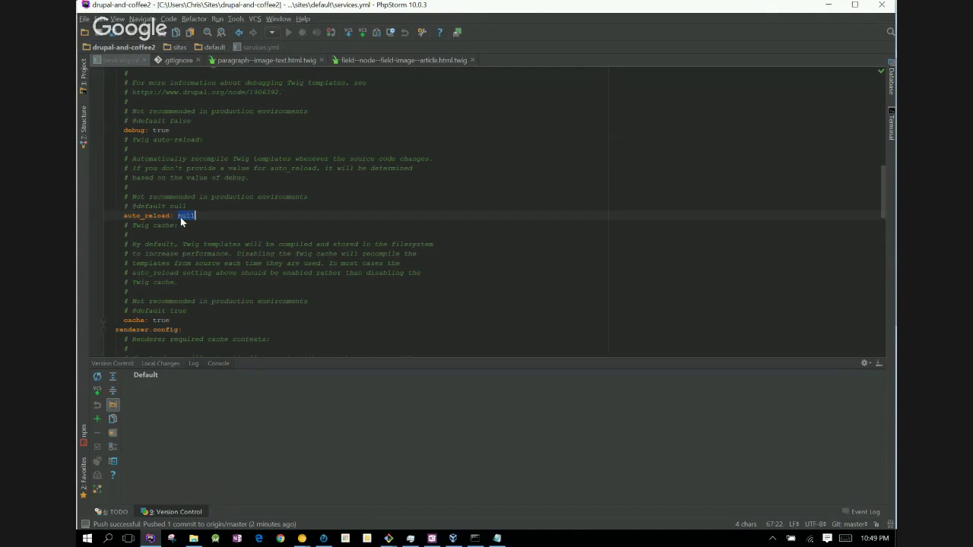
{"action": "double_click", "coordinate": [161, 320]}
{"action": "type", "text": "false"}
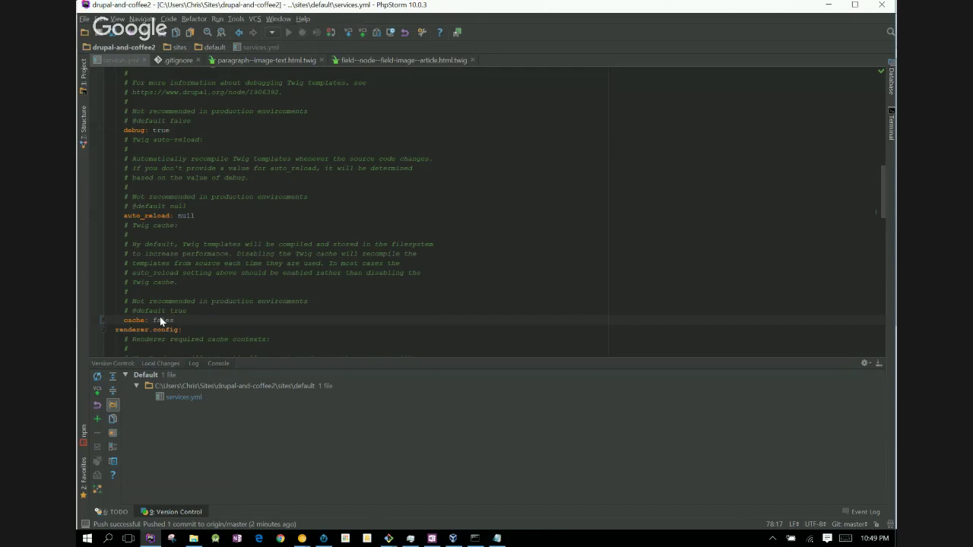
{"action": "key", "text": "BackSpace"}
{"action": "type", "text": "e"}
- Switch to Chrome, reload the Test Content page to check its output, and return to the previous page
{"action": "key", "text": "alt+Tab"}
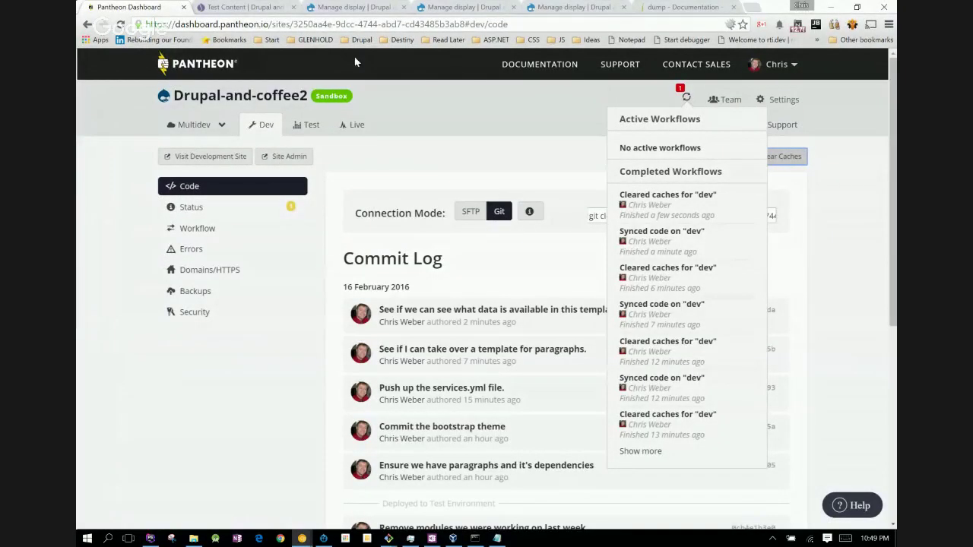
{"action": "left_click", "coordinate": [268, 6]}
{"action": "left_click", "coordinate": [121, 23]}
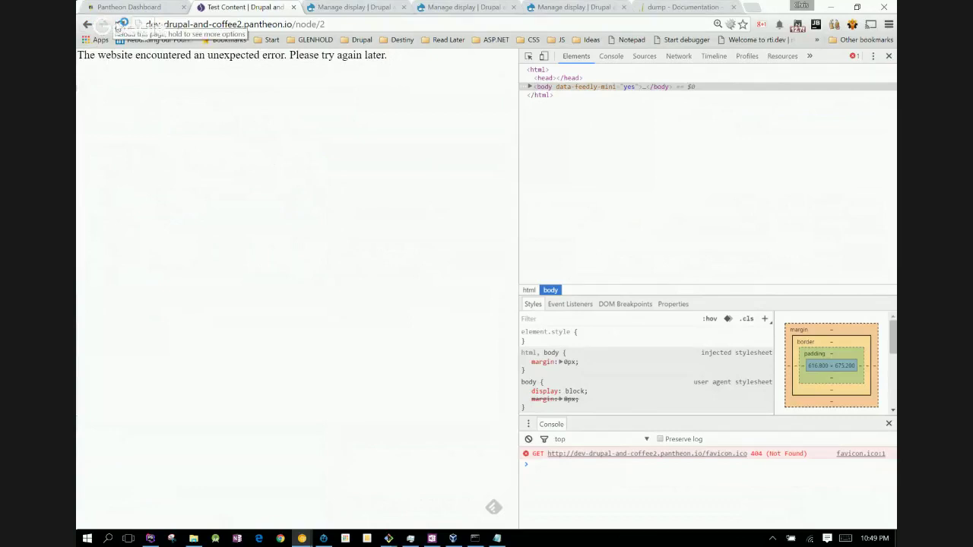
{"action": "left_click", "coordinate": [120, 24]}
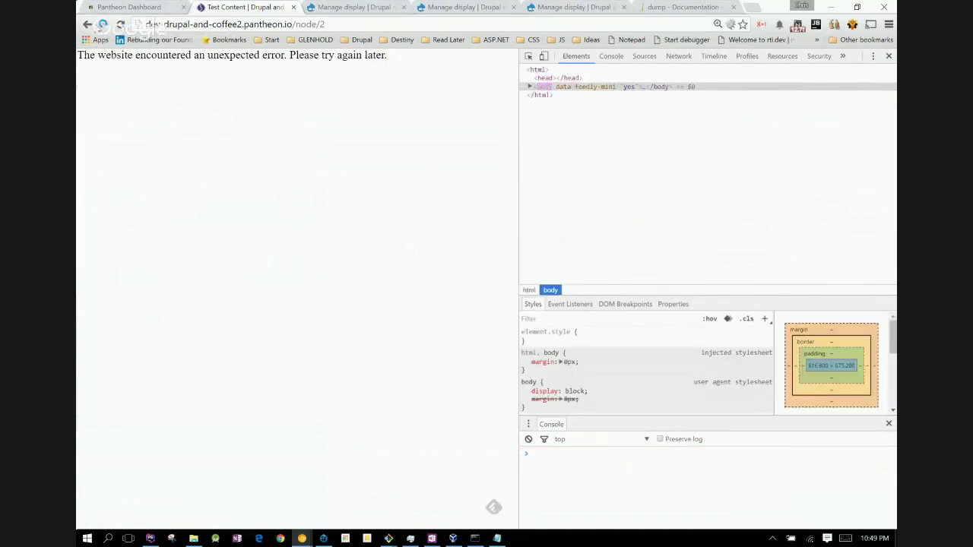
{"action": "left_click", "coordinate": [87, 24]}
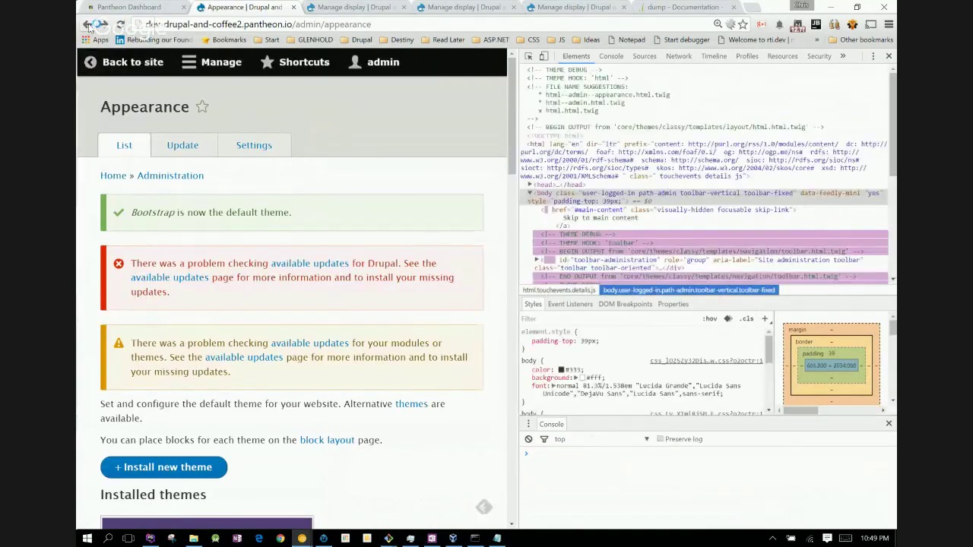
- Switch back to PhpStorm and open paragraph--image-text.html.twig for editing
{"action": "key", "text": "alt+Tab"}
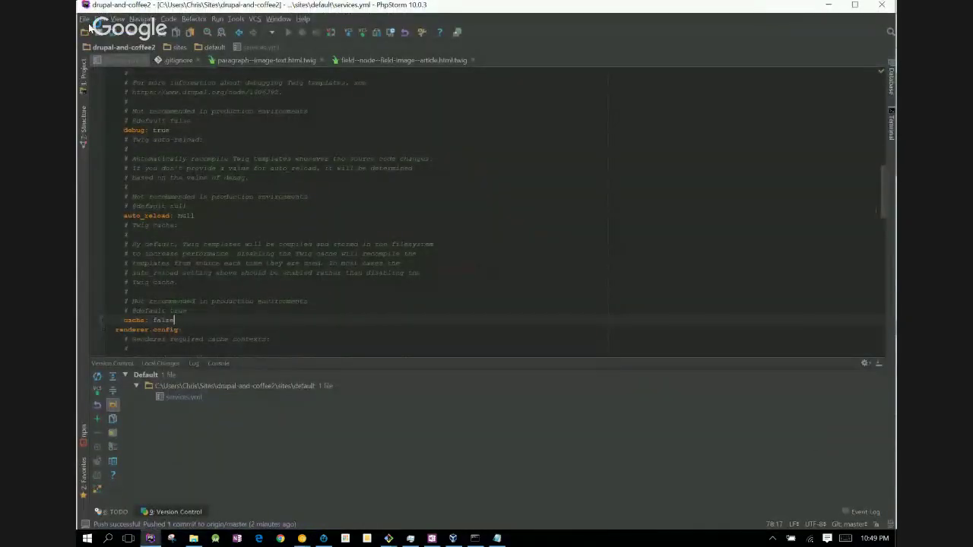
{"action": "key", "text": "alt+Tab"}
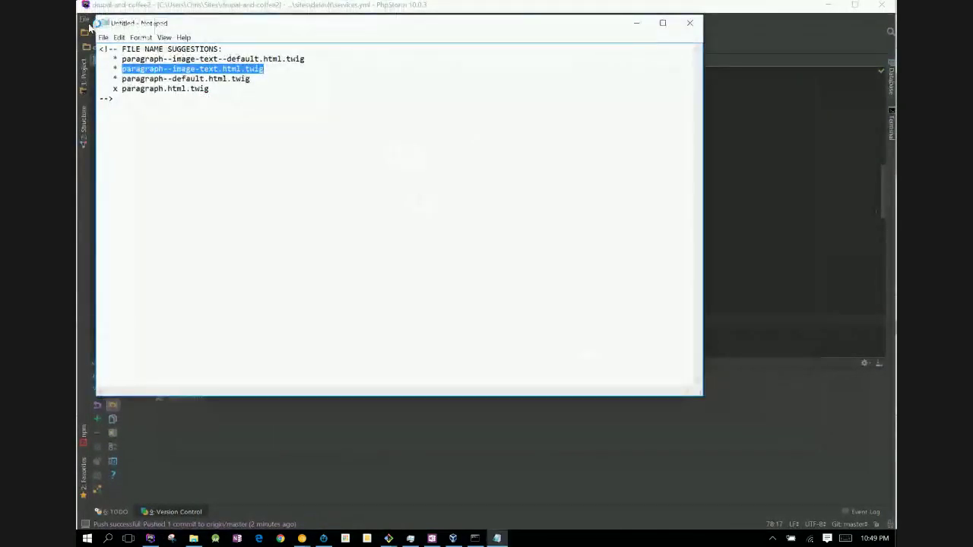
{"action": "key", "text": "alt+Tab"}
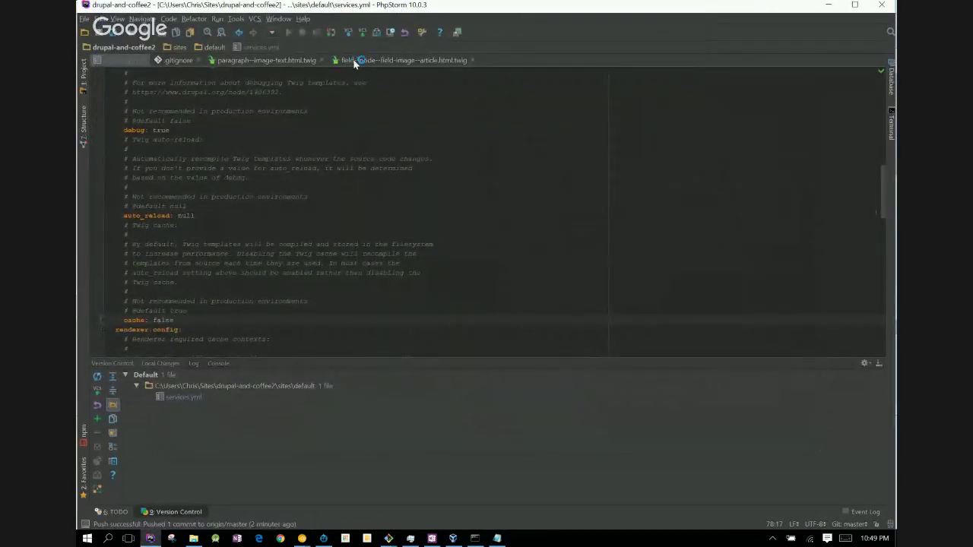
{"action": "left_click", "coordinate": [354, 64]}
{"action": "left_click", "coordinate": [280, 64]}
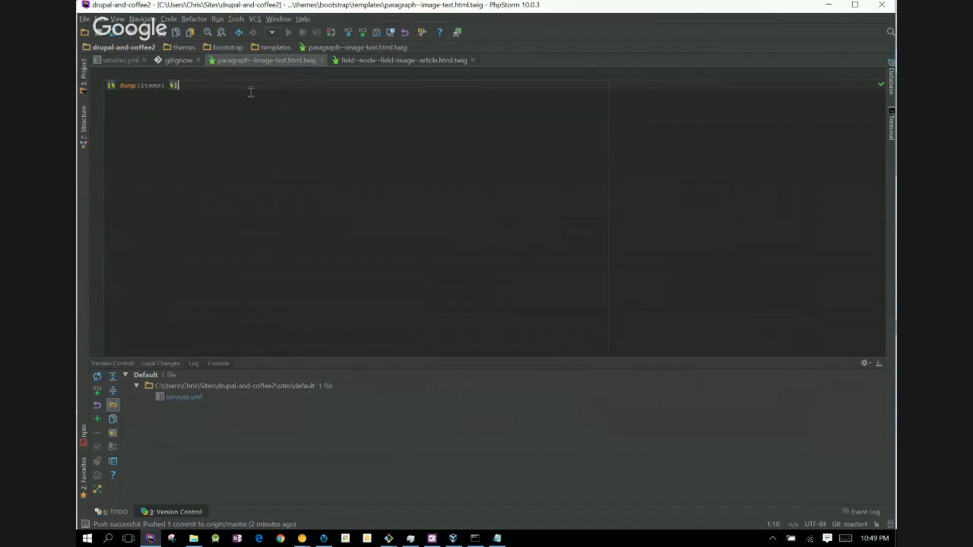
- Try removing the parenthesised items argument from the dump tag in paragraph--image-text.html.twig
{"action": "key", "text": "Left"}
{"action": "key", "text": "Left"}
{"action": "key", "text": "Left"}
{"action": "key", "text": "shift+ctrl+Left"}
{"action": "key", "text": "shift+ctrl+Left"}
{"action": "key", "text": "BackSpace"}
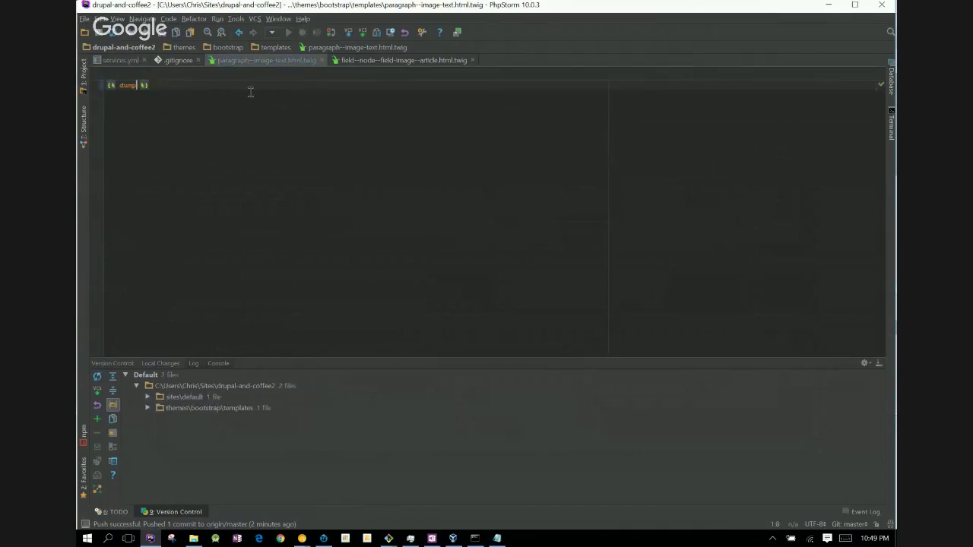
- Undo the dump tag edits in paragraph--image-text.html.twig back to the placeholder paragraph with the 100px font size
{"action": "key", "text": "ctrl+z"}
{"action": "key", "text": "ctrl+z"}
{"action": "key", "text": "ctrl+z"}
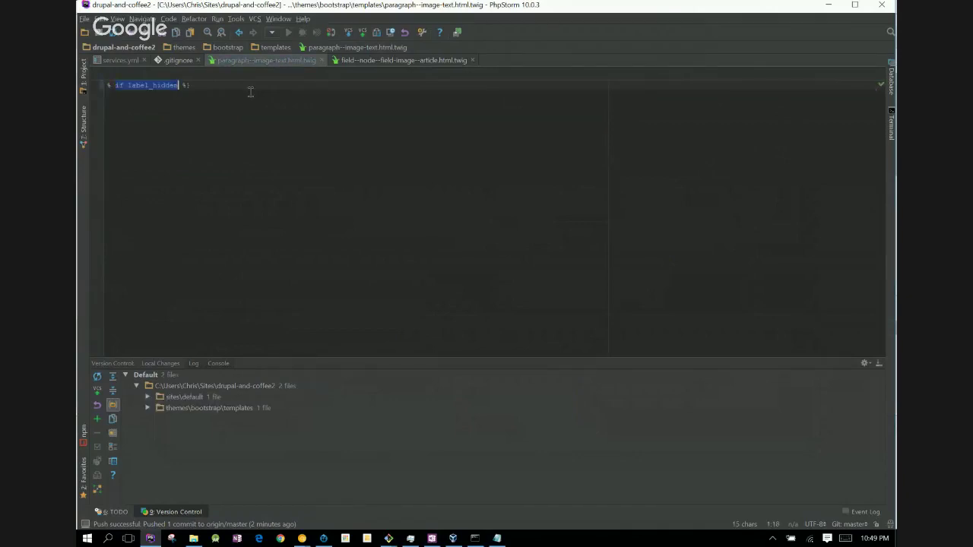
{"action": "key", "text": "ctrl+z"}
{"action": "key", "text": "ctrl+z"}
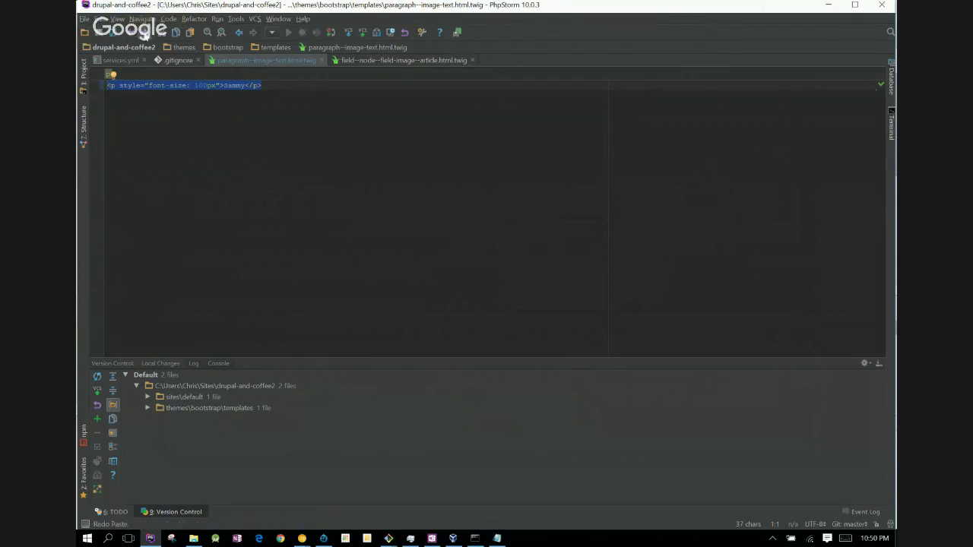
- Redo the undone edits in paragraph--image-text.html.twig to restore the dump(items) tag
{"action": "left_click", "coordinate": [137, 35]}
{"action": "left_click", "coordinate": [144, 34]}
{"action": "left_click", "coordinate": [144, 34]}
{"action": "left_click", "coordinate": [145, 34]}
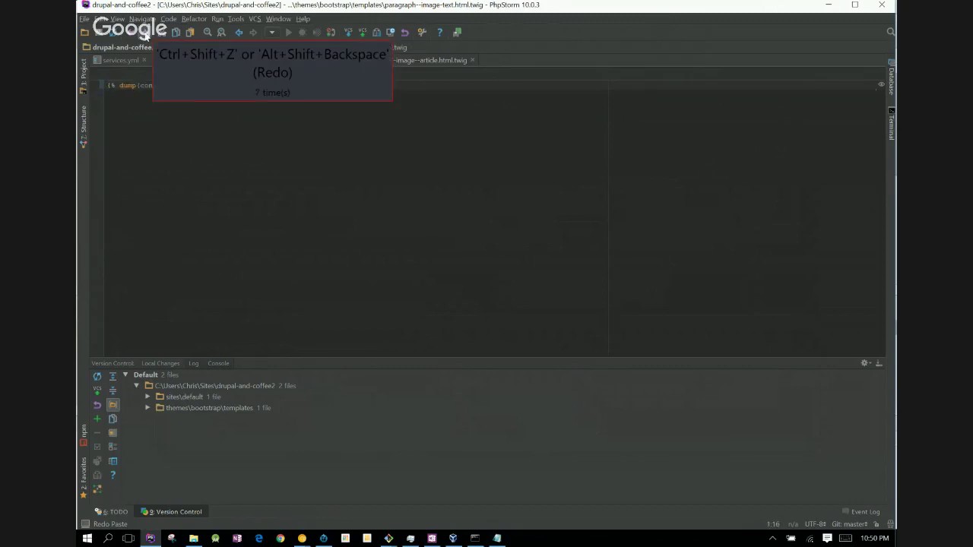
{"action": "left_click", "coordinate": [144, 34]}
{"action": "left_click", "coordinate": [144, 35]}
{"action": "left_click", "coordinate": [116, 88]}
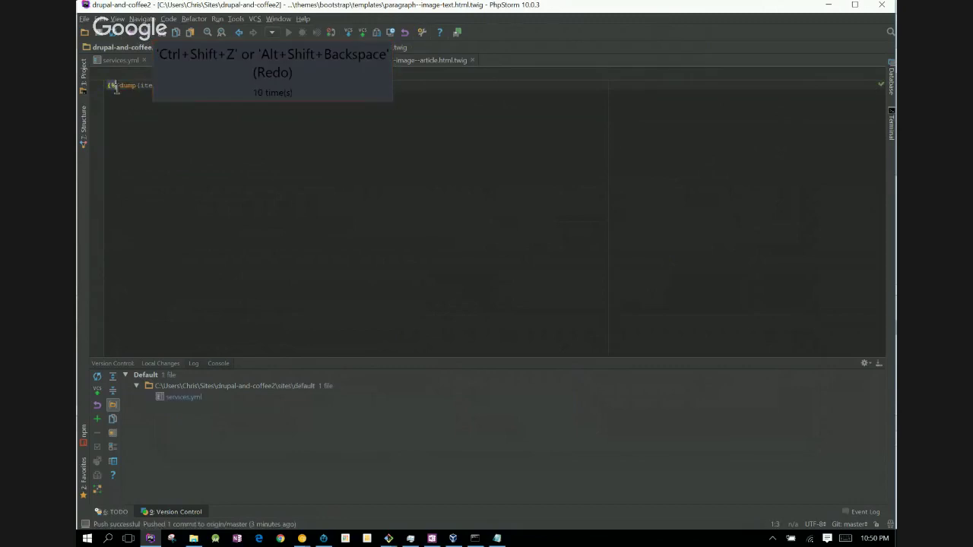
- Change the dump(items) tag's delimiters to double curly braces so the line reads {{ dump(items) }}
{"action": "key", "text": "End"}
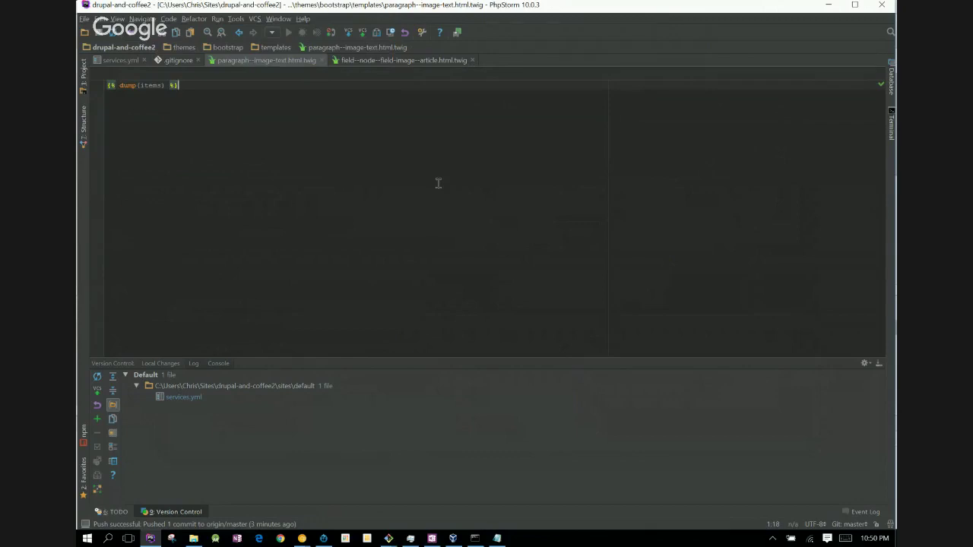
{"action": "key", "text": "BackSpace"}
{"action": "key", "text": "BackSpace"}
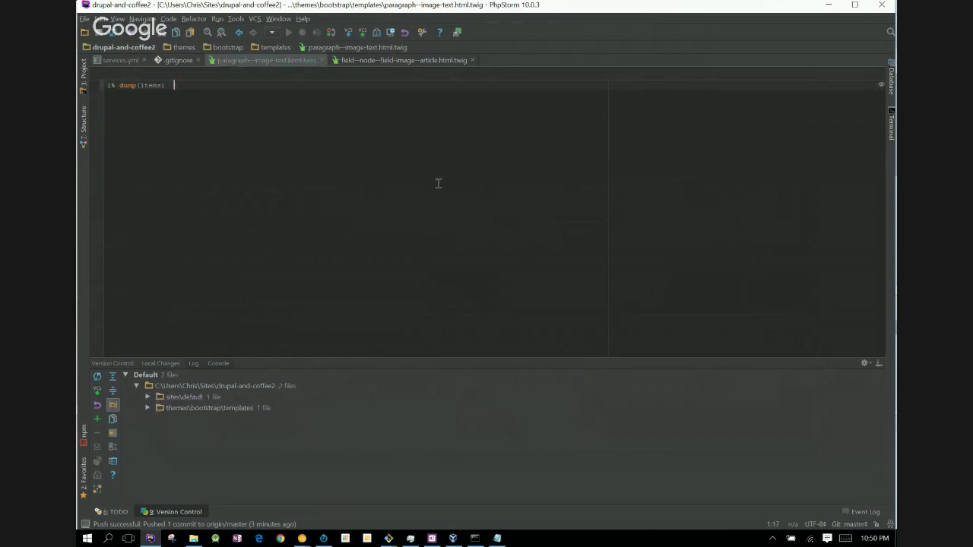
{"action": "type", "text": "}}"}
{"action": "key", "text": "Home"}
{"action": "key", "text": "Delete"}
{"action": "type", "text": "{"}
{"action": "key", "text": "End"}
{"action": "key", "text": "alt+9"}
{"action": "key", "text": "Down"}
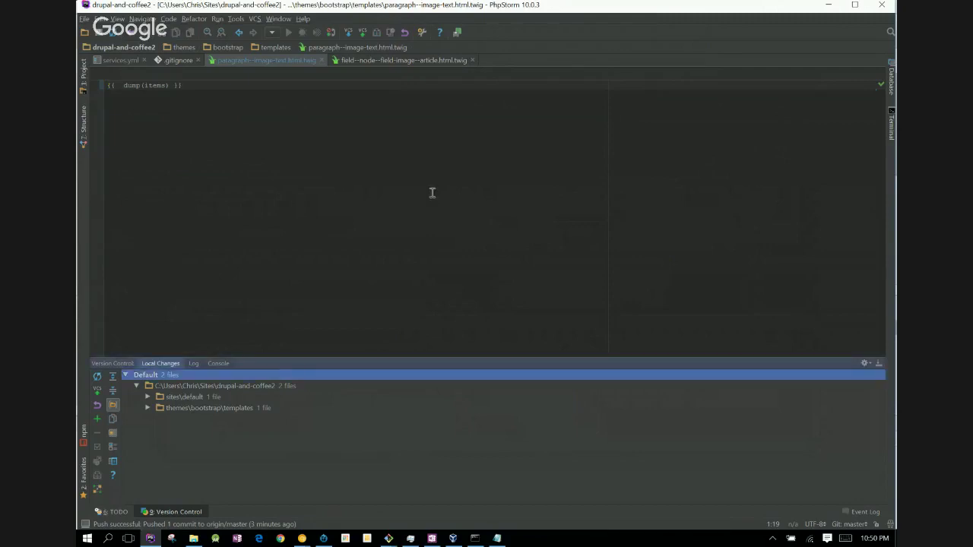
{"action": "key", "text": "Down"}
{"action": "key", "text": "Down"}
{"action": "key", "text": "Right"}
{"action": "key", "text": "Down"}
{"action": "key", "text": "Down"}
{"action": "key", "text": "Right"}
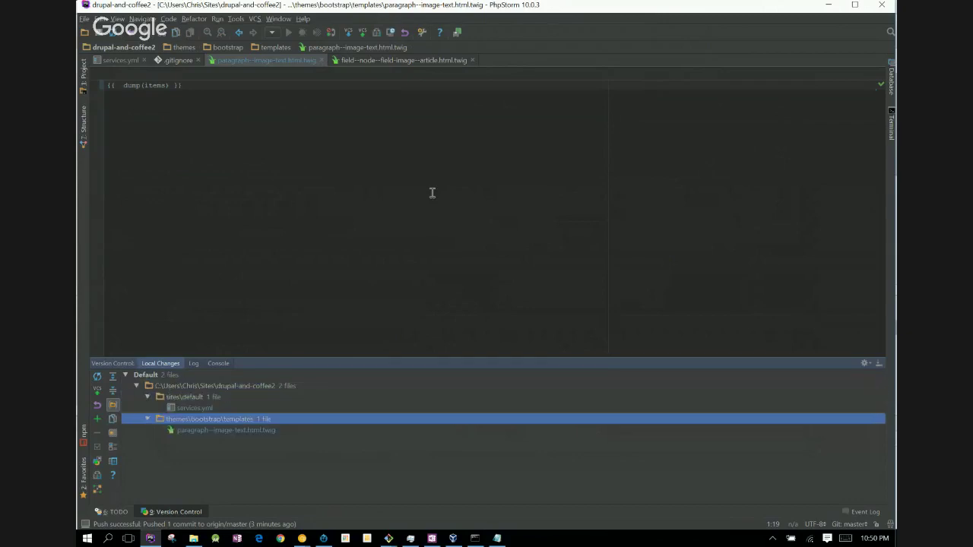
{"action": "key", "text": "Down"}
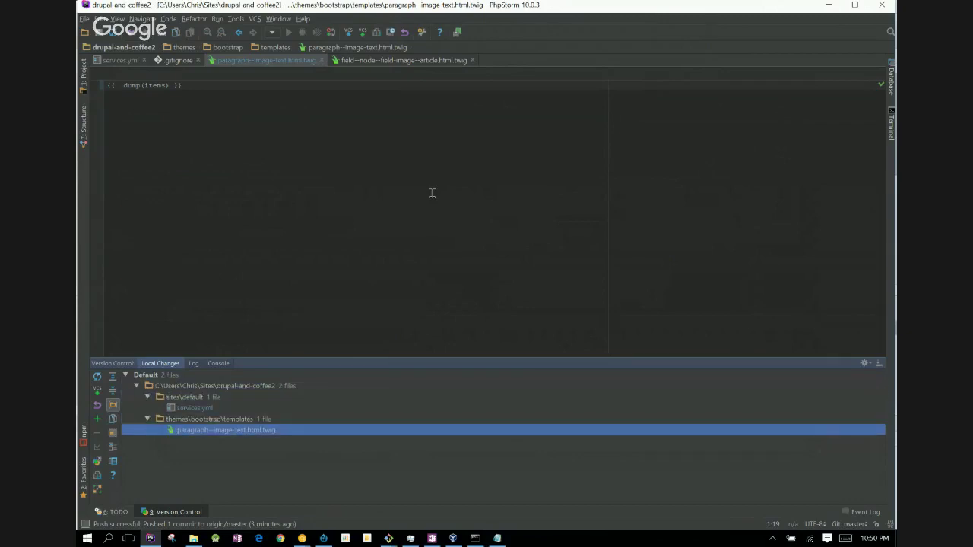
{"action": "key", "text": "ctrl+k"}
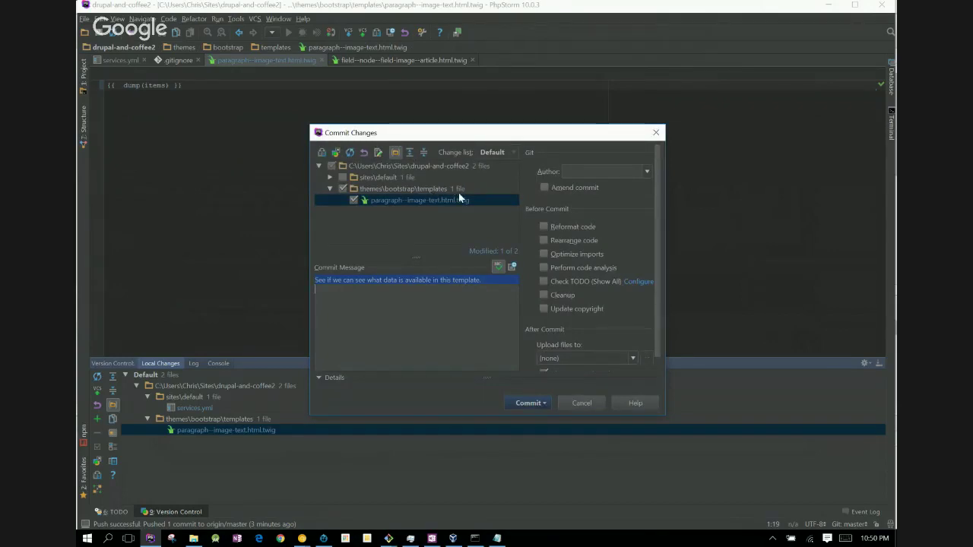
{"action": "left_click", "coordinate": [528, 402]}
{"action": "left_click", "coordinate": [516, 418]}
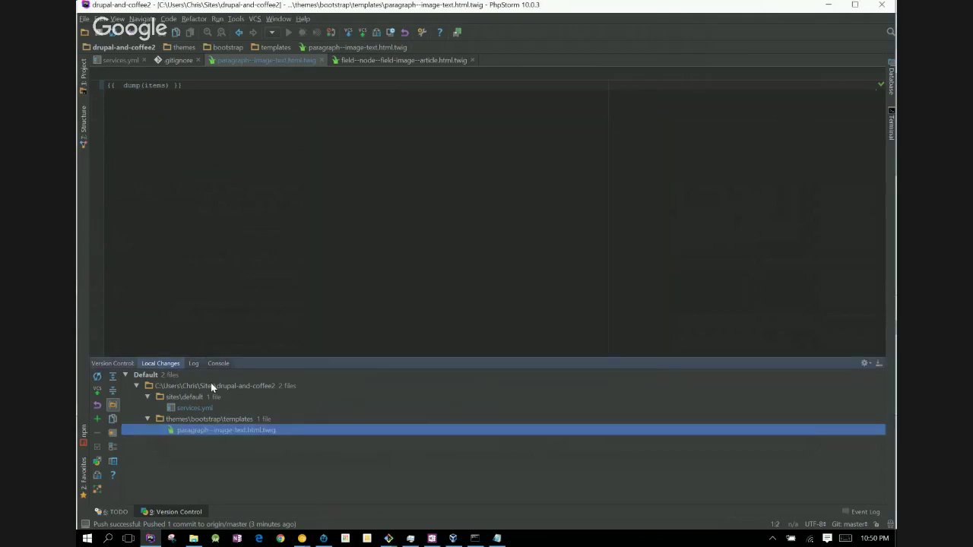
- Commit services.yml and paragraph--image-text.html.twig with the message "Turn twig caching off, fix format of dump" and push to origin/master
{"action": "key", "text": "ctrl+a"}
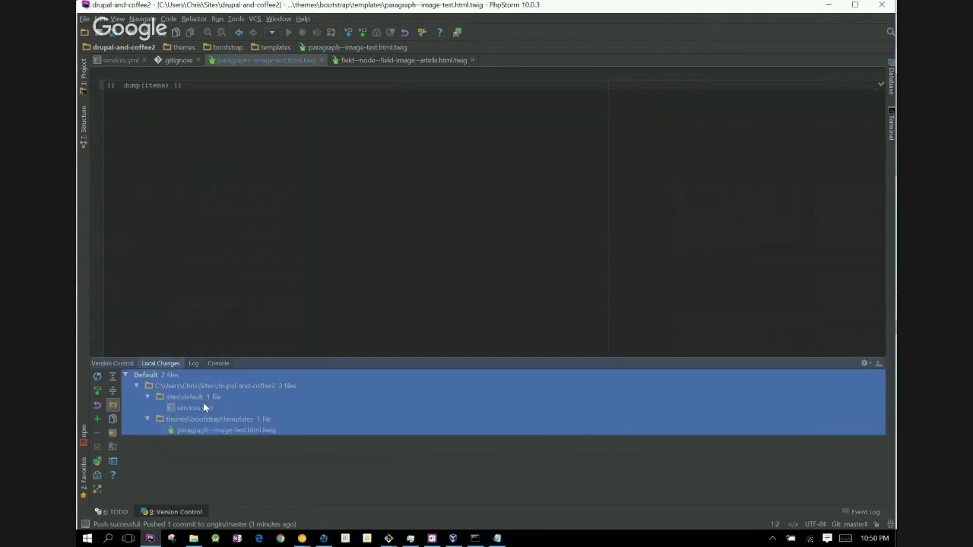
{"action": "key", "text": "ctrl+k"}
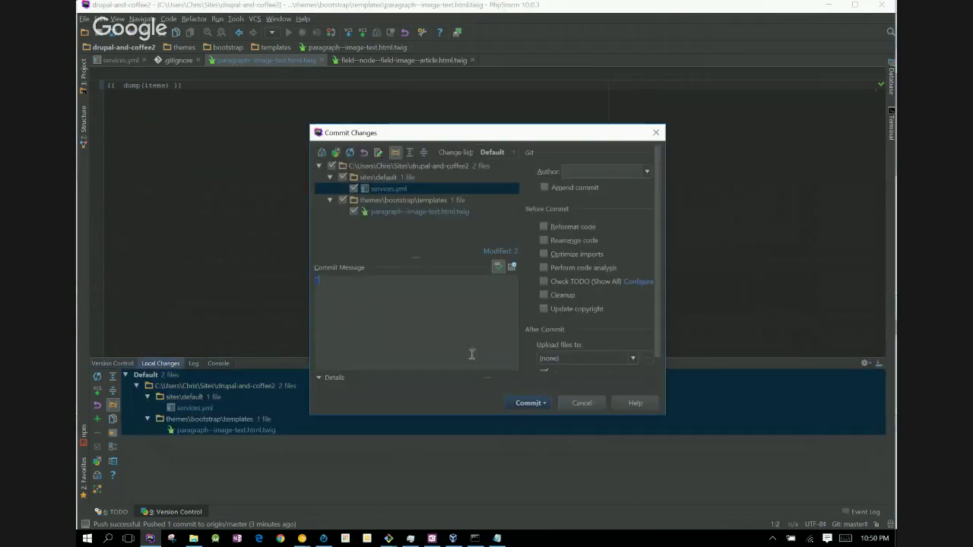
{"action": "type", "text": "Turn twig caching off. "}
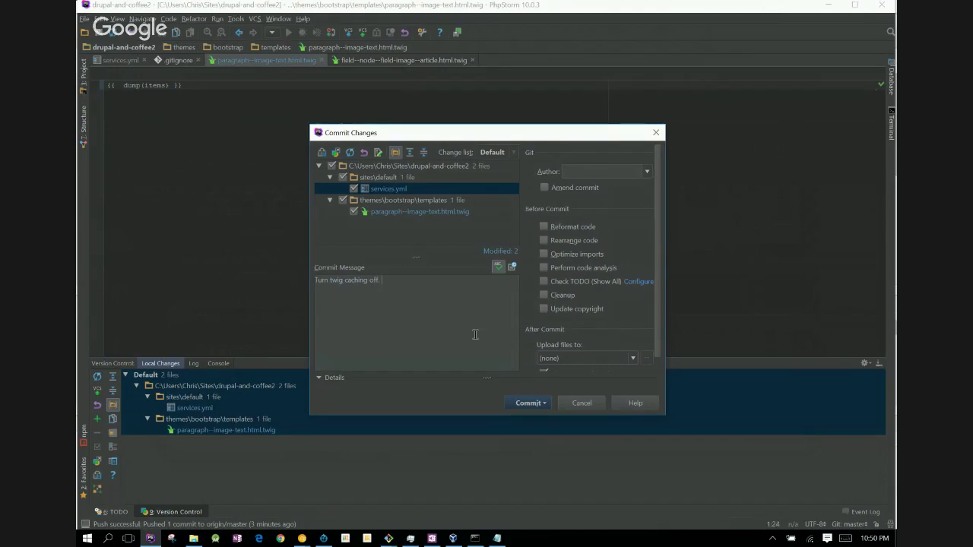
{"action": "type", "text": "fix format of dump"}
{"action": "left_click", "coordinate": [517, 398]}
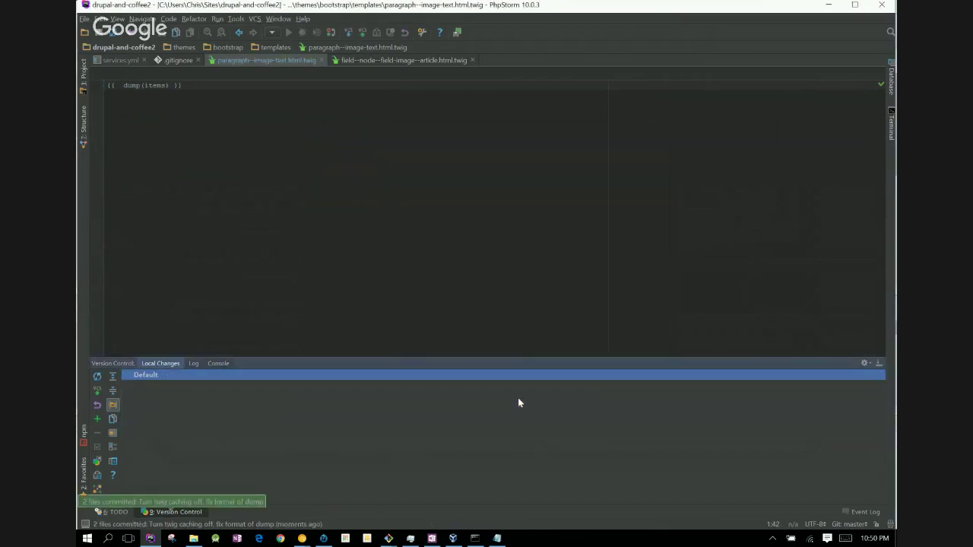
{"action": "key", "text": "Return"}
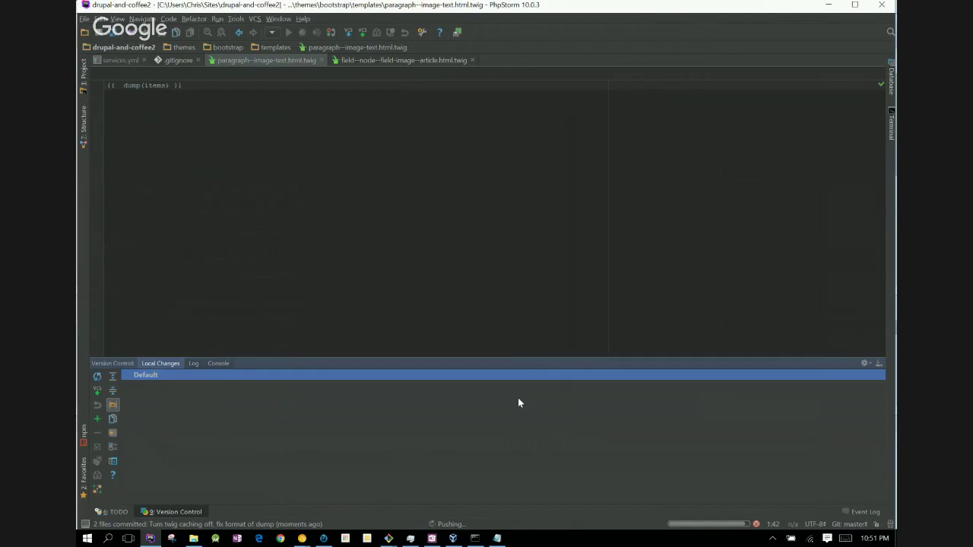
- Switch to Chrome and check the Dev environment's commit log and workflows on the Pantheon dashboard
{"action": "key", "text": "alt+Tab"}
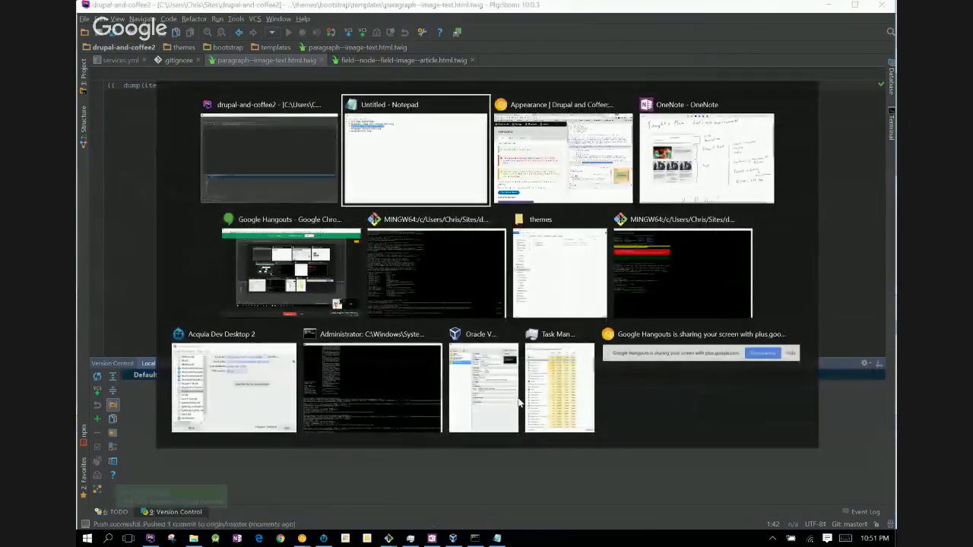
{"action": "key", "text": "Tab"}
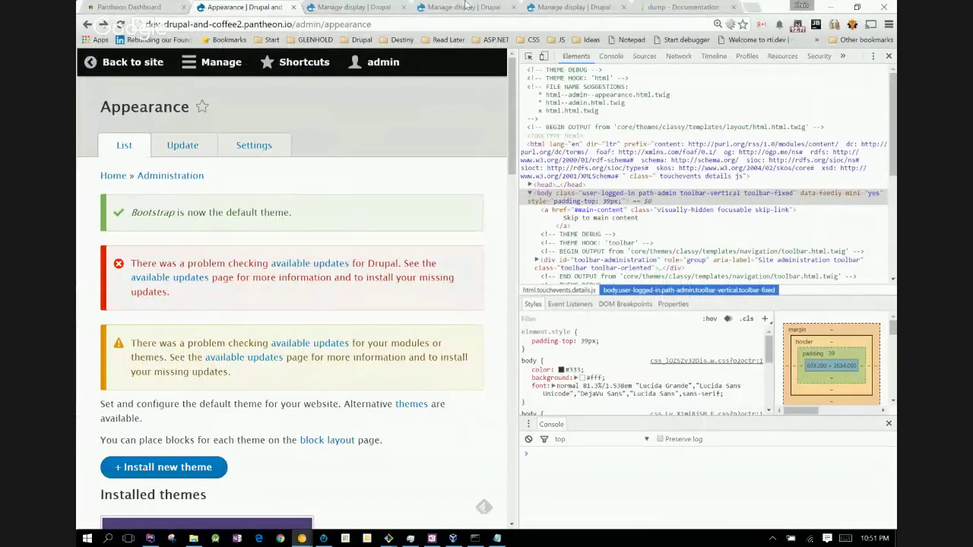
{"action": "left_click", "coordinate": [119, 6]}
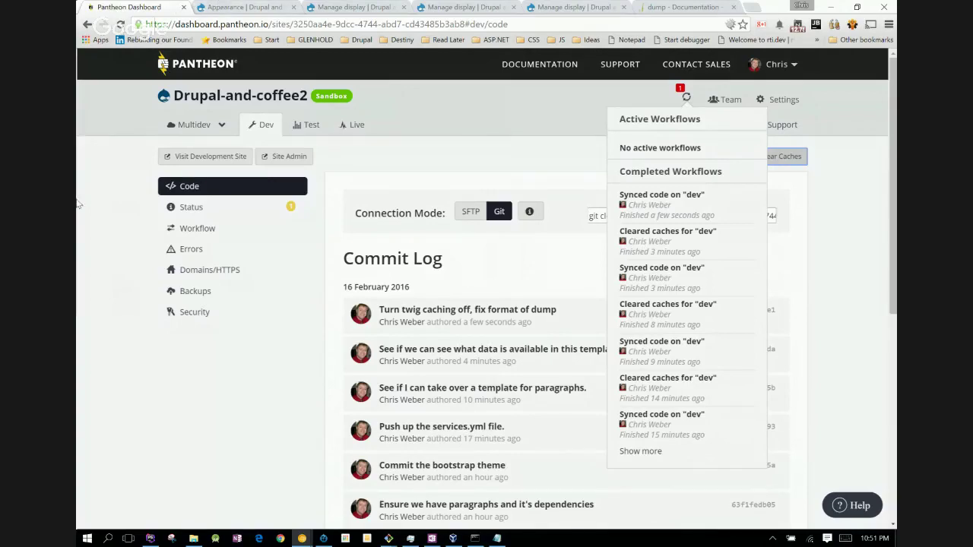
- Look through the open Manage display and Appearance pages for a way back to the test content
{"action": "left_click", "coordinate": [465, 7]}
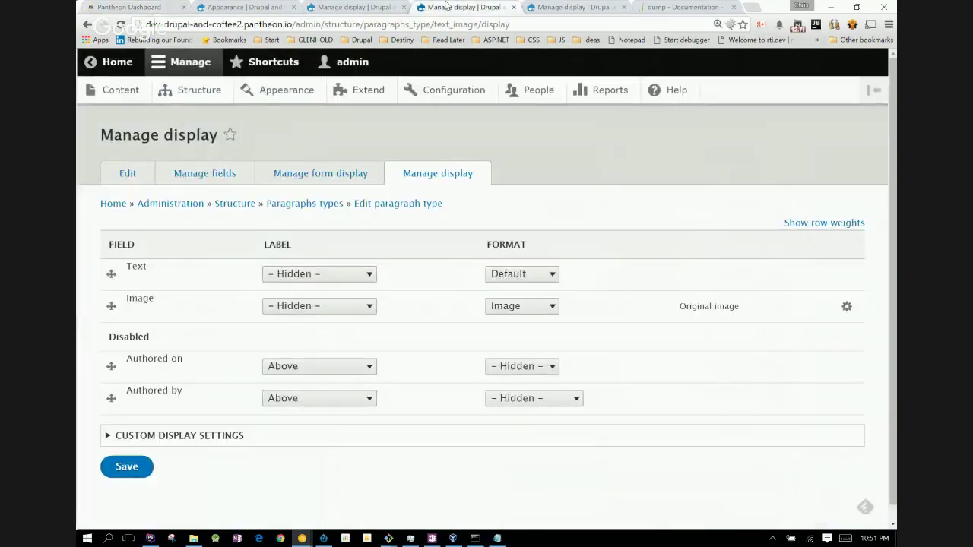
{"action": "left_click", "coordinate": [331, 7]}
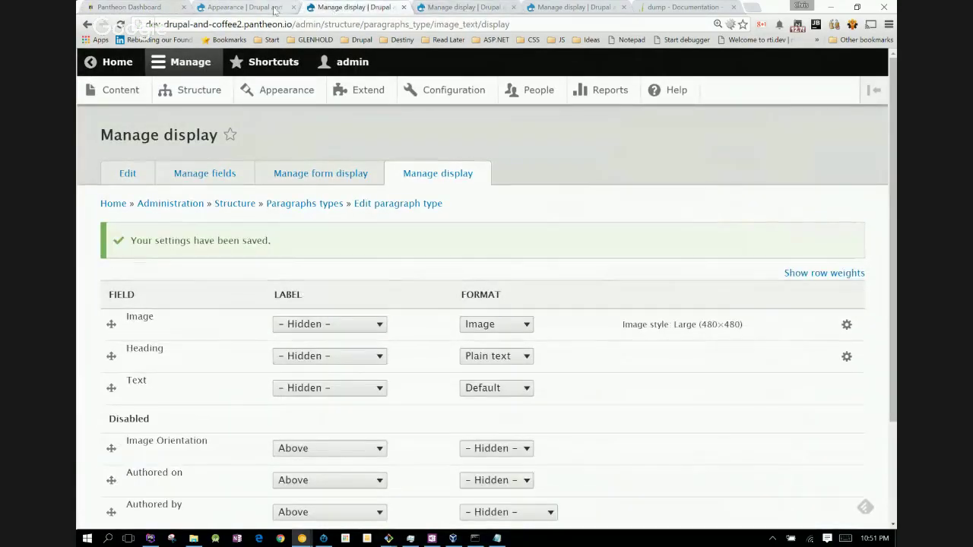
{"action": "left_click", "coordinate": [264, 7]}
{"action": "left_click", "coordinate": [354, 7]}
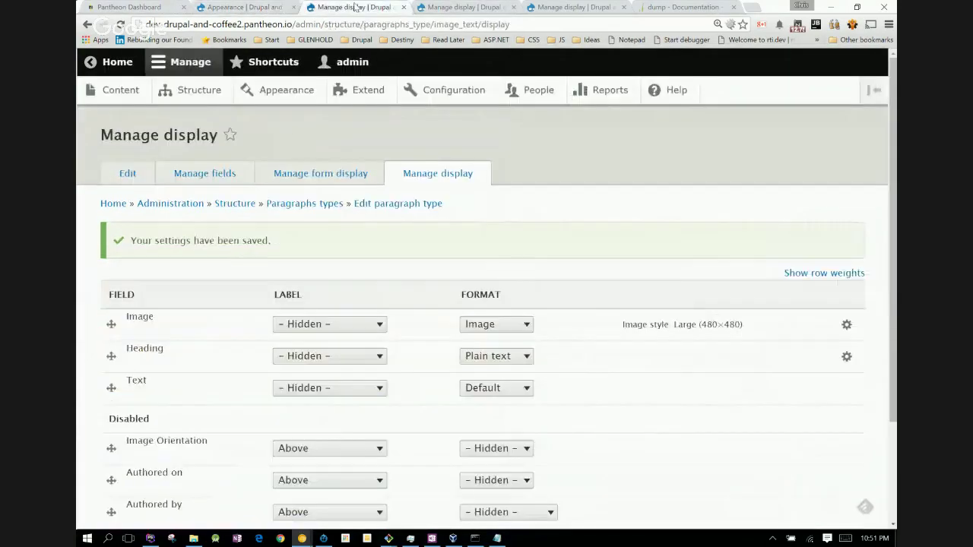
{"action": "left_click", "coordinate": [595, 9]}
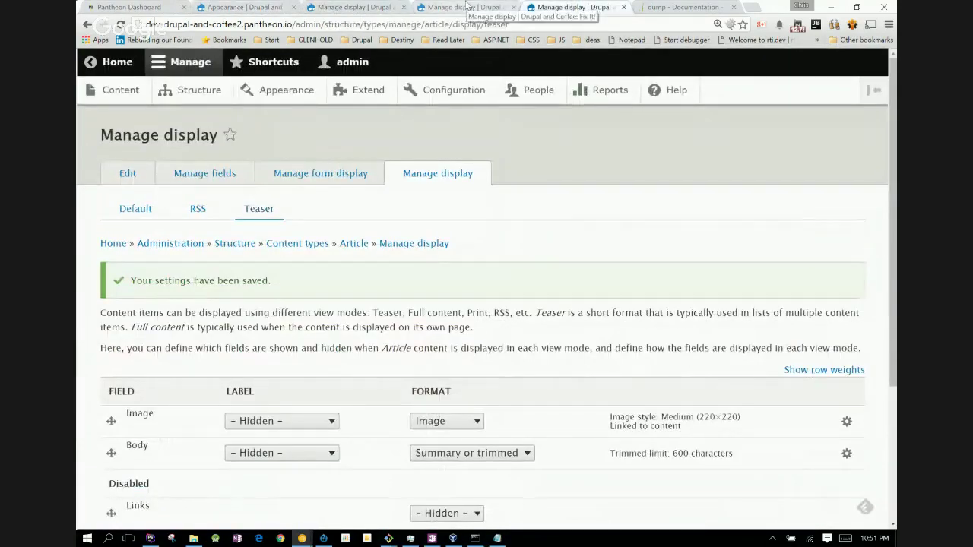
{"action": "left_click", "coordinate": [196, 8]}
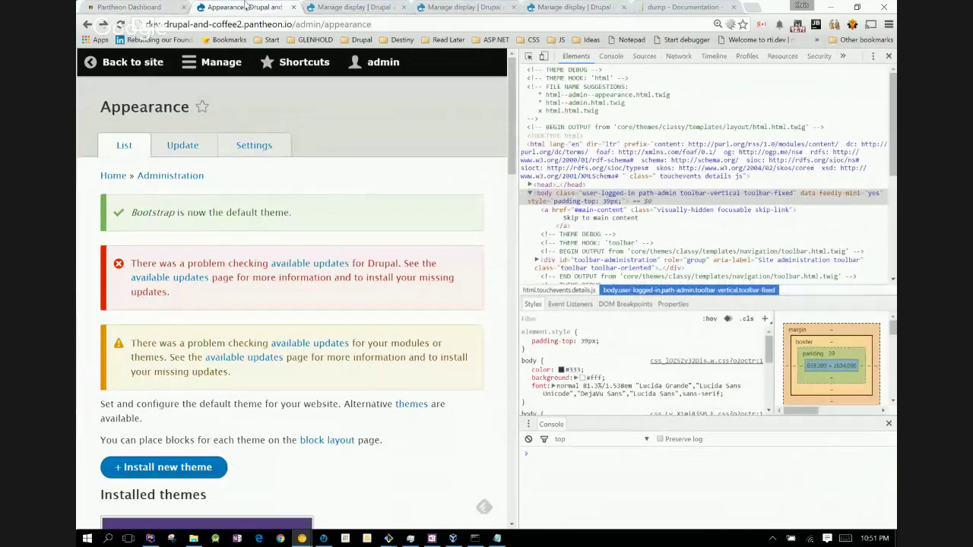
{"action": "left_click", "coordinate": [352, 7]}
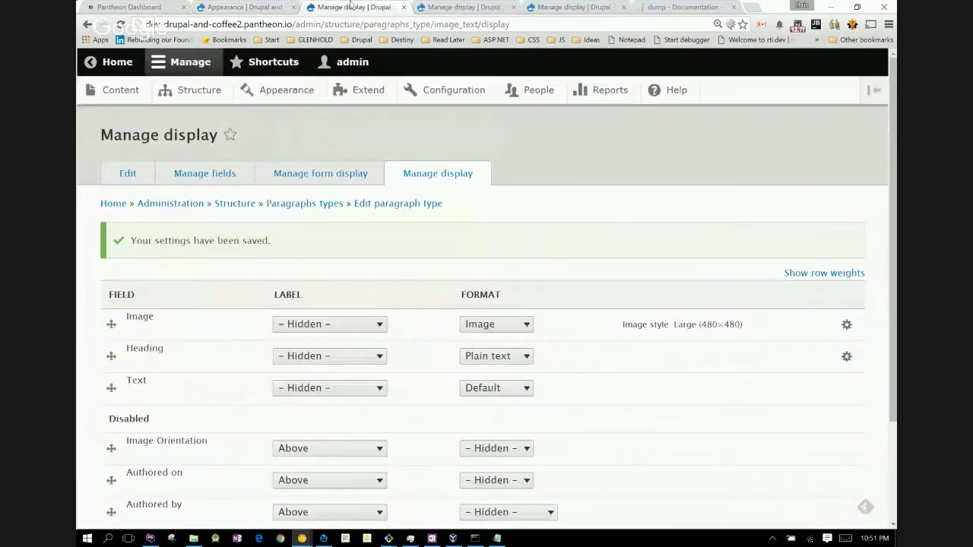
{"action": "left_click", "coordinate": [243, 6]}
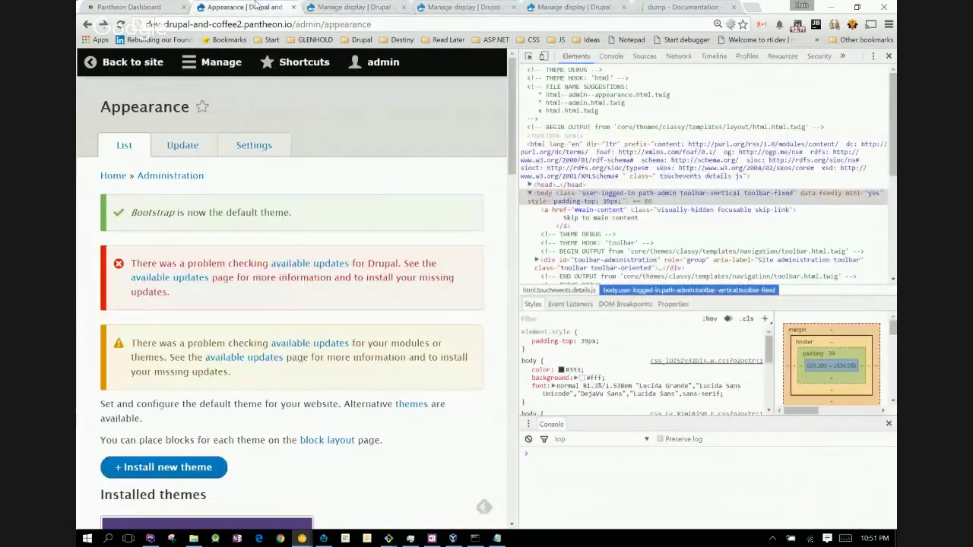
- Open the site's content list in a new tab and view the Test Content page to check the dump output
{"action": "left_click", "coordinate": [217, 62]}
{"action": "middle_click", "coordinate": [139, 93]}
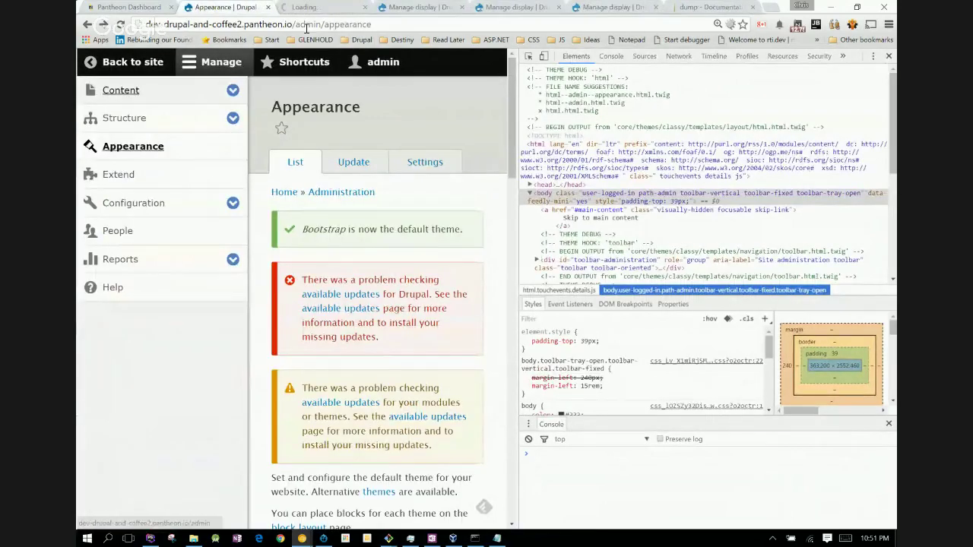
{"action": "left_click", "coordinate": [267, 7]}
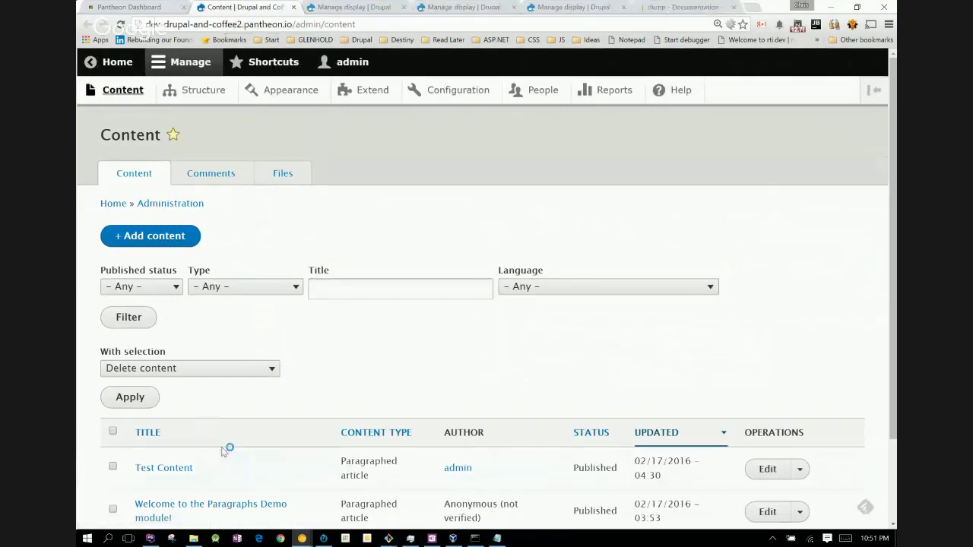
{"action": "left_click", "coordinate": [191, 471]}
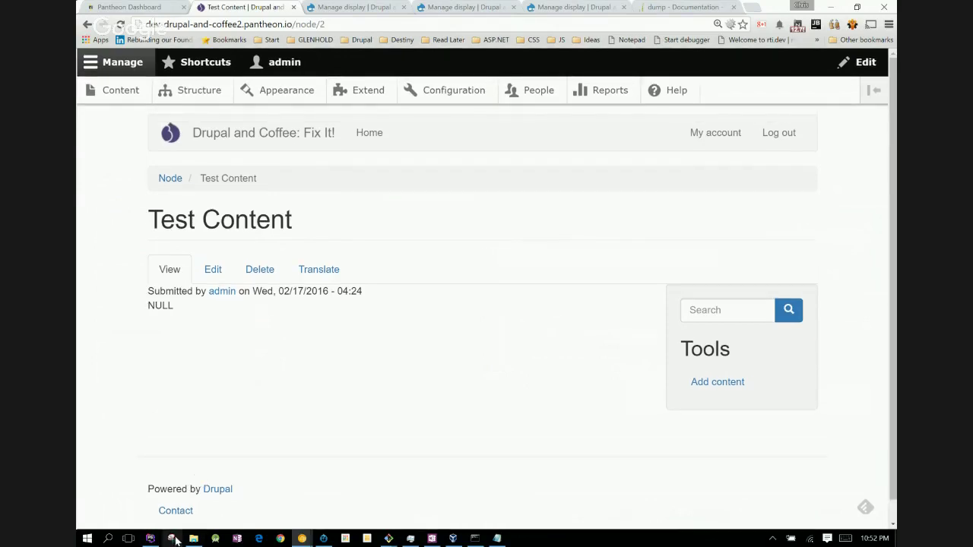
- Switch to PhpStorm and replace the items argument of dump with _context in paragraph--image-text.html.twig
{"action": "mouse_move", "coordinate": [155, 540]}
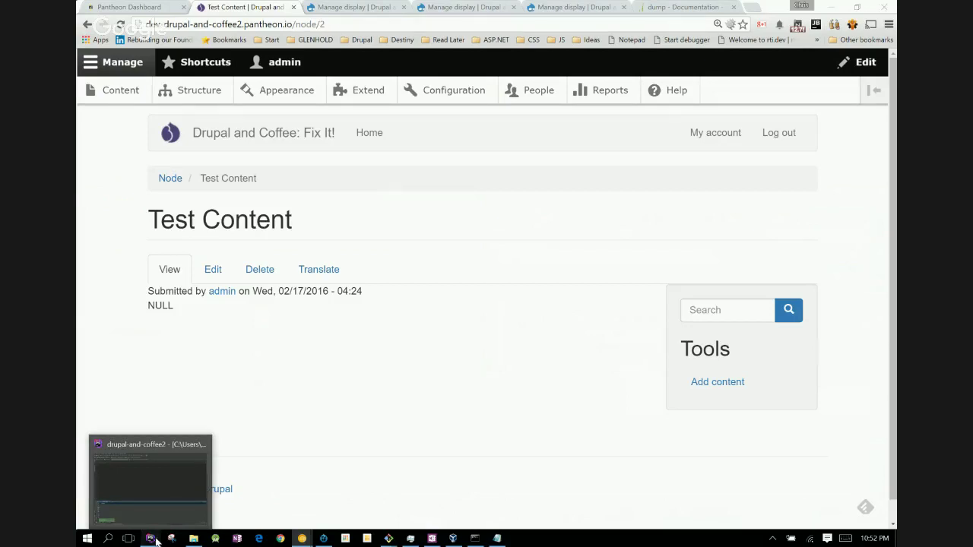
{"action": "left_click", "coordinate": [151, 538]}
{"action": "double_click", "coordinate": [157, 86]}
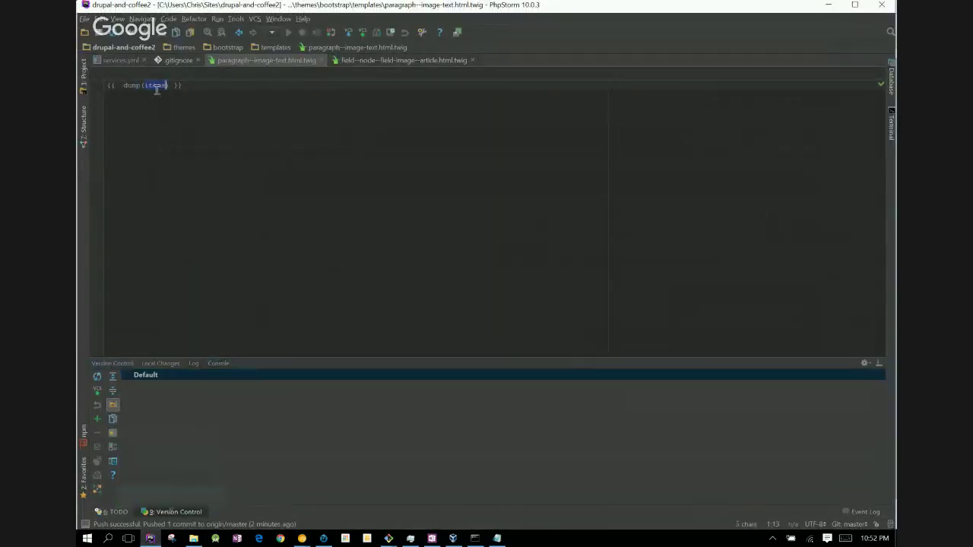
{"action": "type", "text": "_context"}
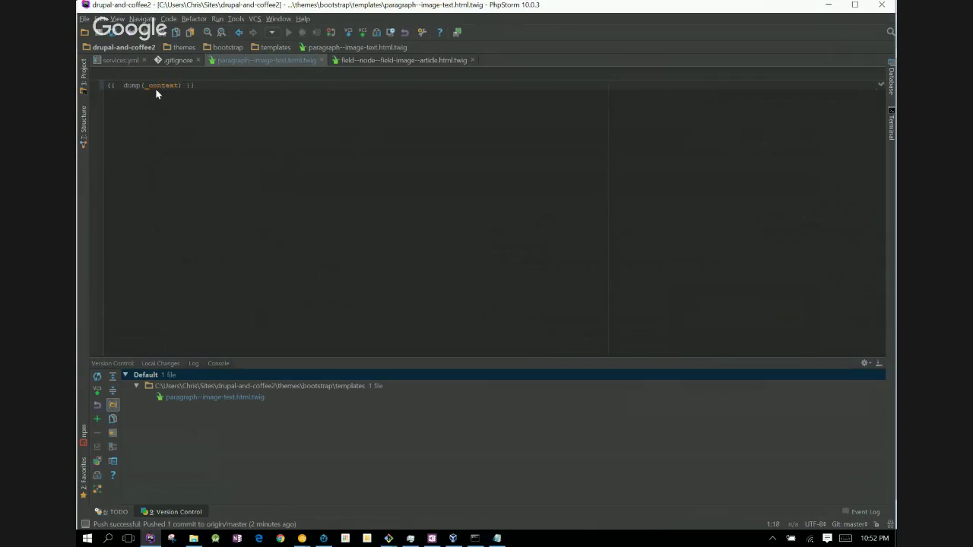
- Remove the extra space before dump so the line reads {{ dump(_context) }}
{"action": "left_click", "coordinate": [205, 88]}
{"action": "left_click", "coordinate": [123, 85]}
{"action": "key", "text": "BackSpace"}
{"action": "key", "text": "Right"}
{"action": "key", "text": "Right"}
{"action": "key", "text": "Right"}
{"action": "key", "text": "Right"}
{"action": "key", "text": "Right"}
{"action": "key", "text": "Right"}
{"action": "key", "text": "Right"}
{"action": "key", "text": "Right"}
{"action": "key", "text": "Right"}
{"action": "key", "text": "Right"}
{"action": "key", "text": "Right"}
{"action": "key", "text": "Right"}
{"action": "key", "text": "Right"}
{"action": "key", "text": "Right"}
{"action": "key", "text": "Right"}
{"action": "key", "text": "Right"}
{"action": "key", "text": "Right"}
- Commit paragraph--image-text.html.twig, reusing the message "Turn twig caching off, fix format of dump", and push it to origin/master
{"action": "left_click", "coordinate": [242, 397]}
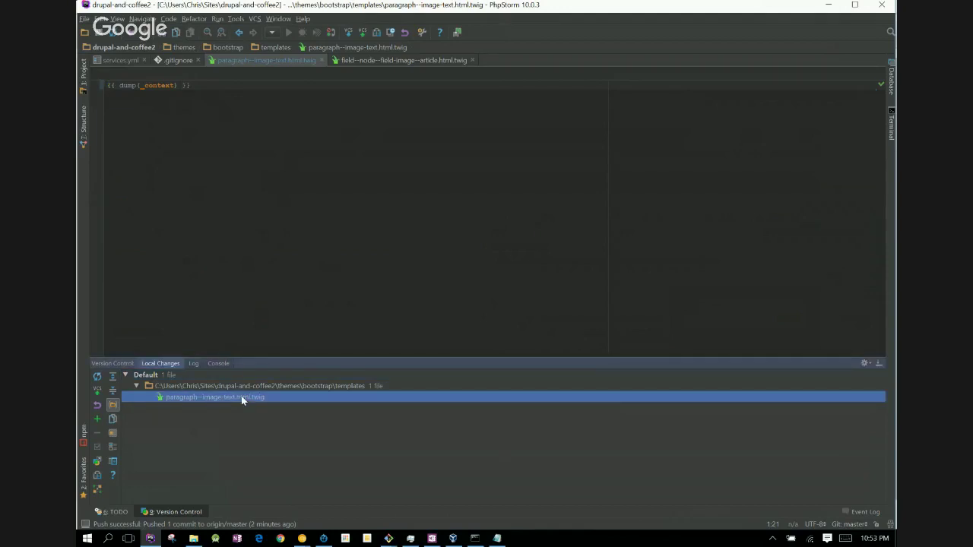
{"action": "key", "text": "ctrl+k"}
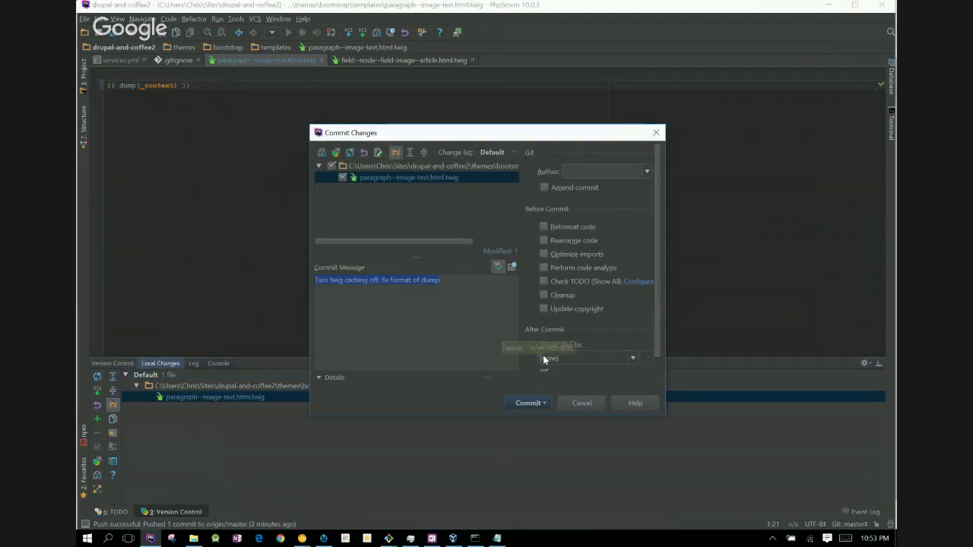
{"action": "left_click", "coordinate": [546, 405]}
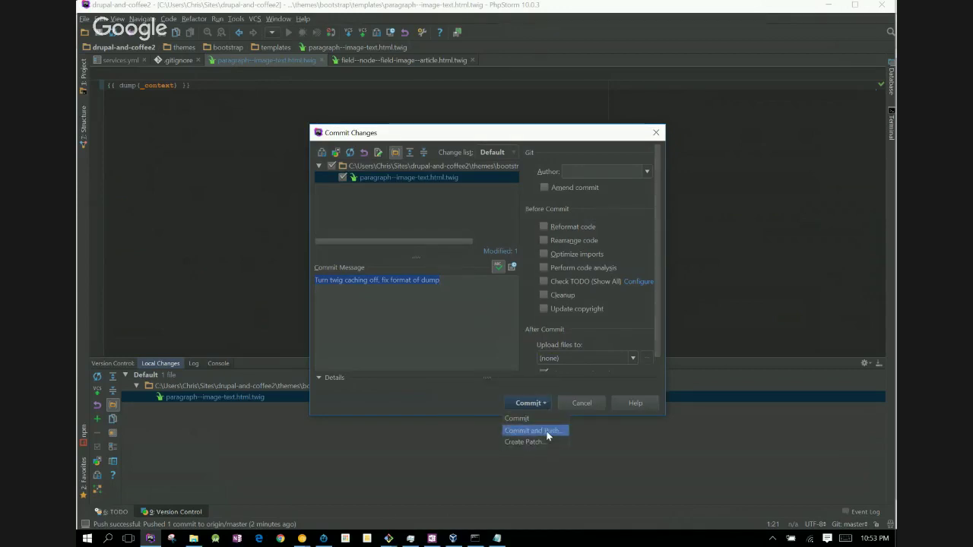
{"action": "left_click", "coordinate": [546, 430]}
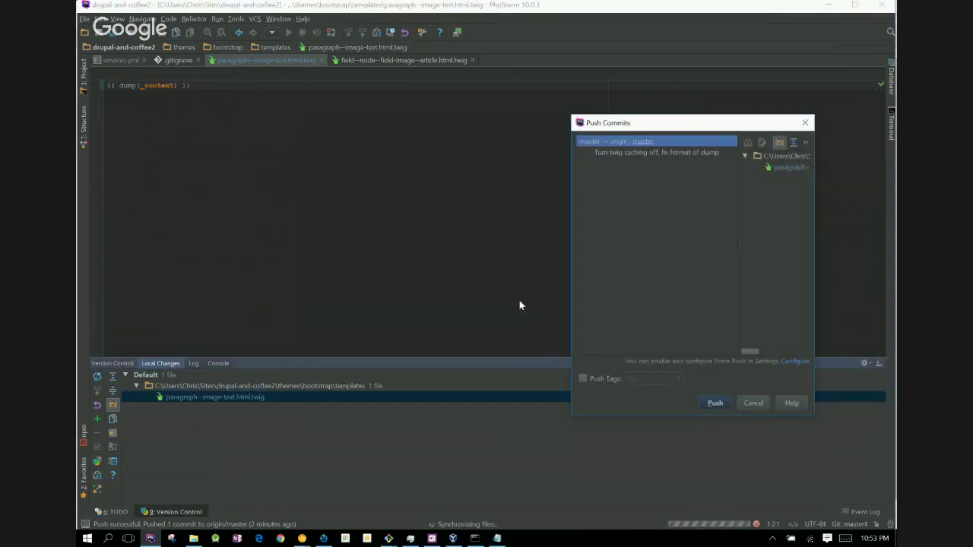
{"action": "left_click", "coordinate": [706, 401]}
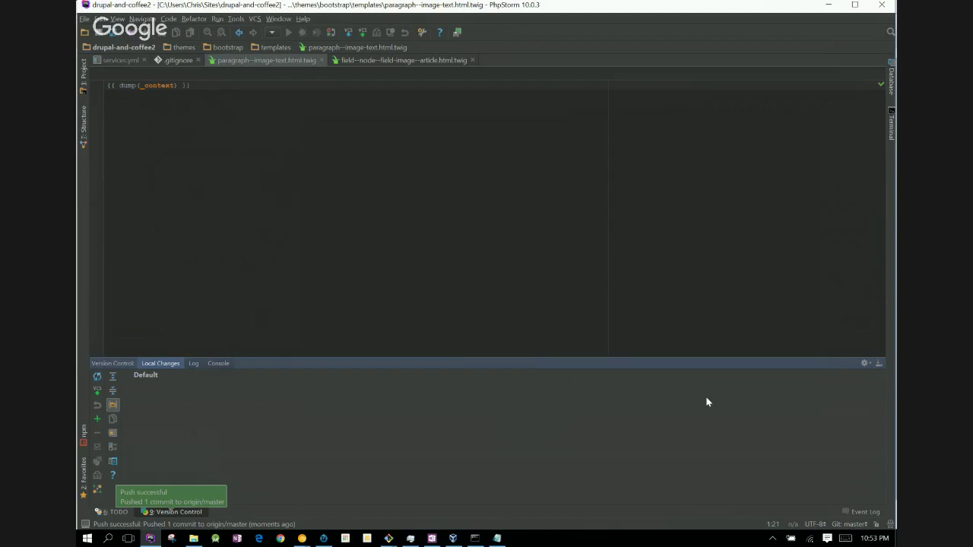
- Switch to Chrome, check the Dev code sync on the Pantheon dashboard, and reload the Test Content page to view the _context dump
{"action": "key", "text": "alt+Tab"}
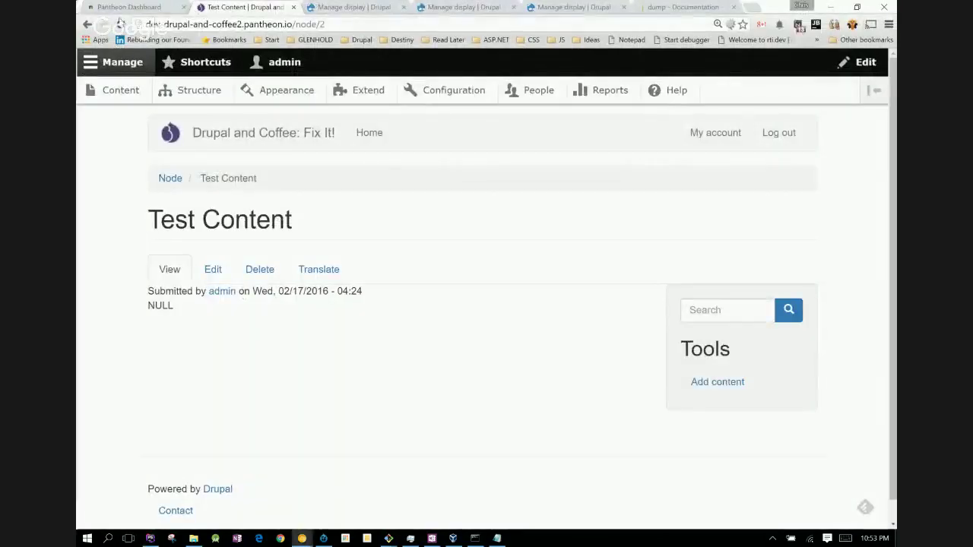
{"action": "left_click", "coordinate": [149, 7]}
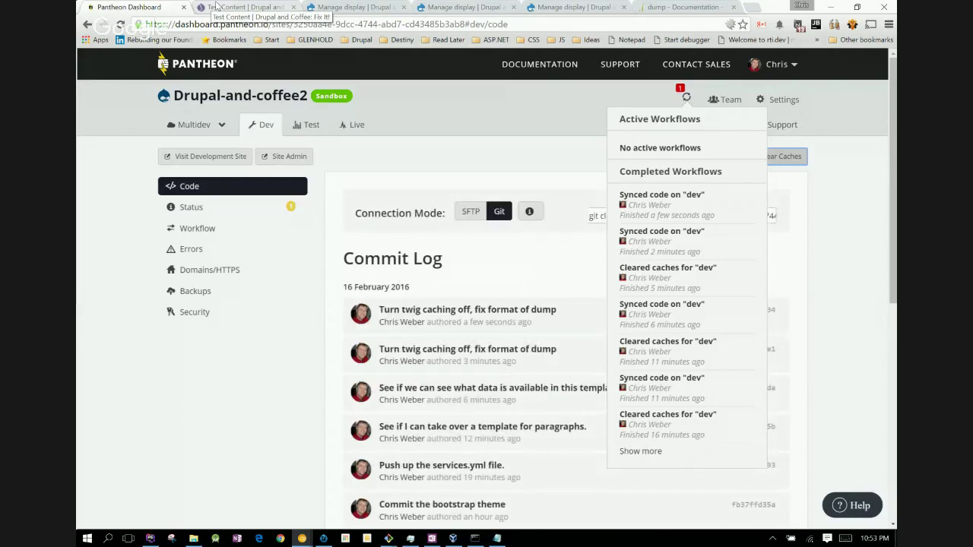
{"action": "left_click", "coordinate": [217, 6]}
{"action": "left_click", "coordinate": [119, 23]}
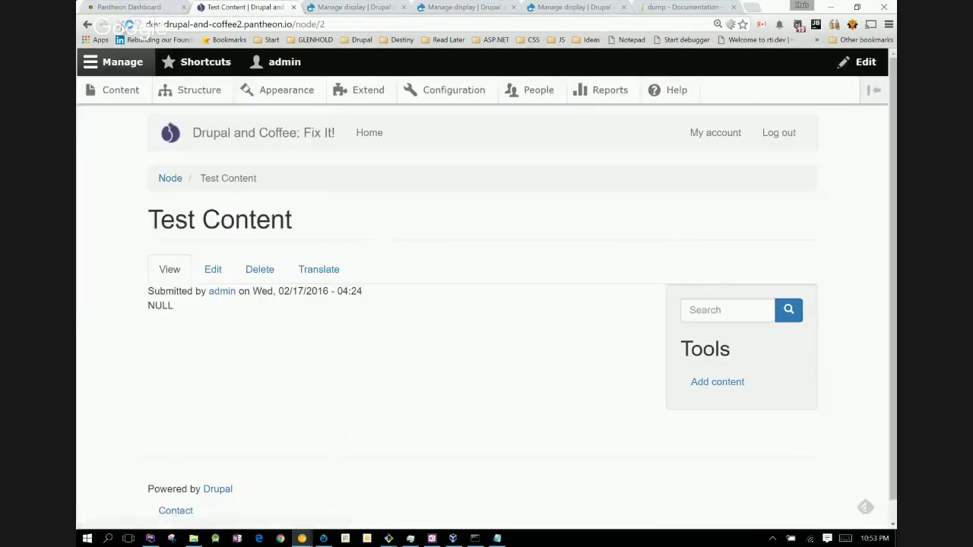
{"action": "left_click", "coordinate": [121, 25]}
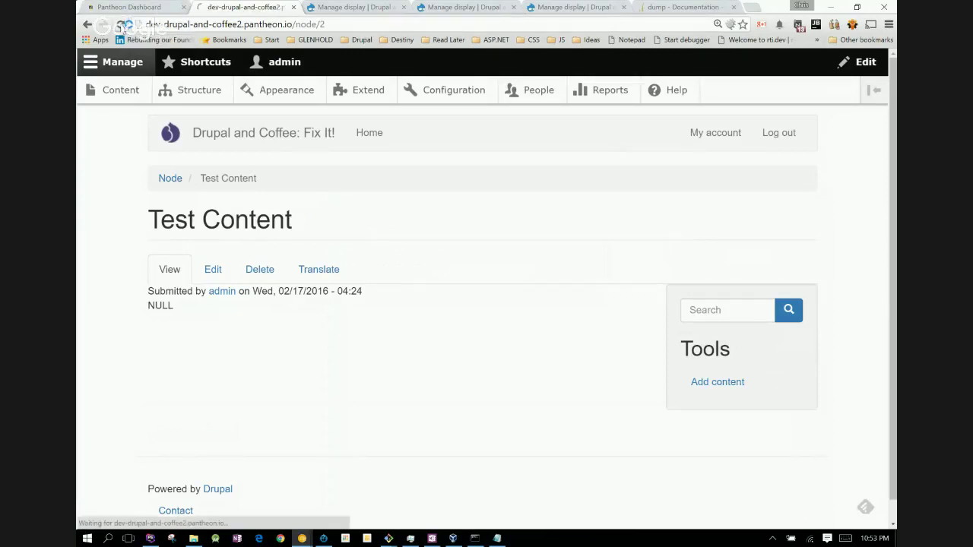
{"action": "left_click", "coordinate": [134, 6]}
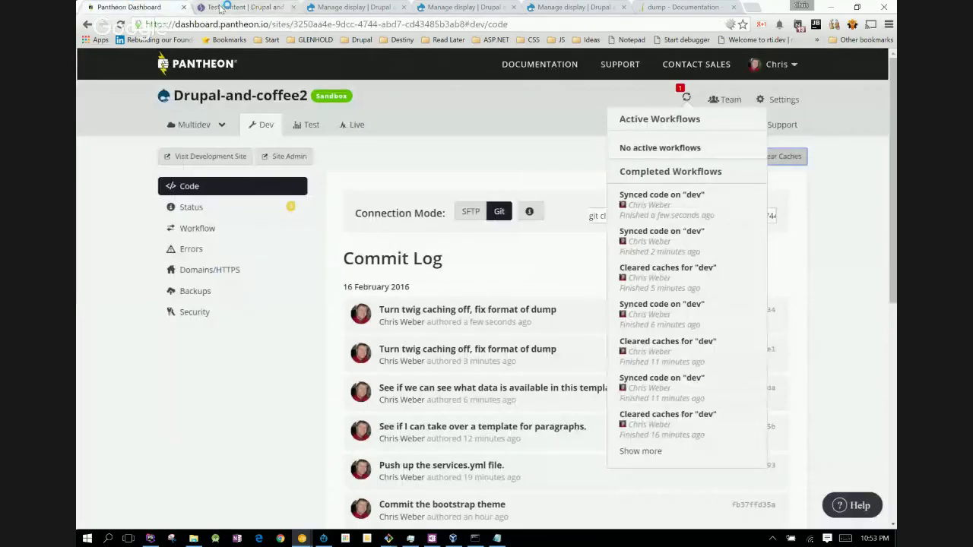
- Switch to PhpStorm and add the keys filter to the dump argument so the line reads {{ dump(_context|keys) }}
{"action": "key", "text": "alt+Tab"}
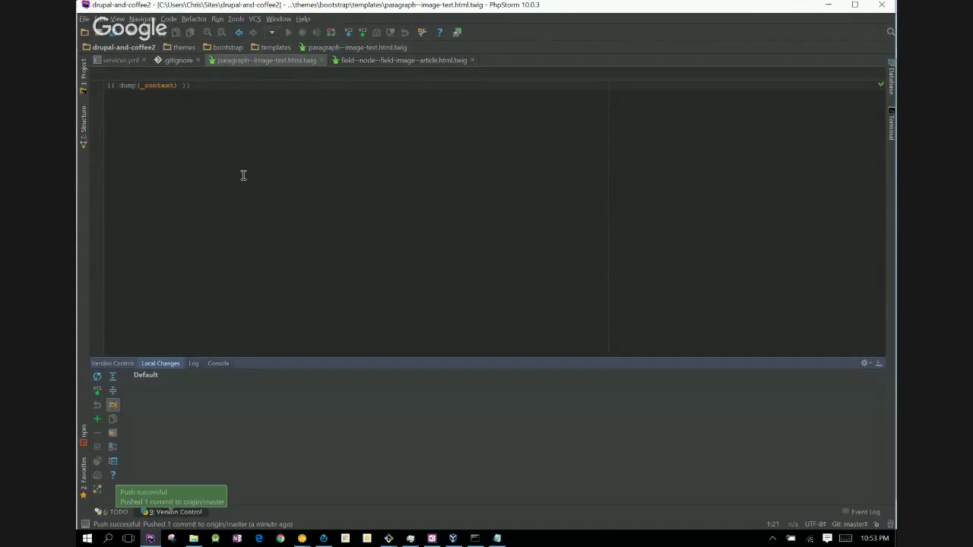
{"action": "left_click", "coordinate": [174, 86]}
{"action": "type", "text": "|keys"}
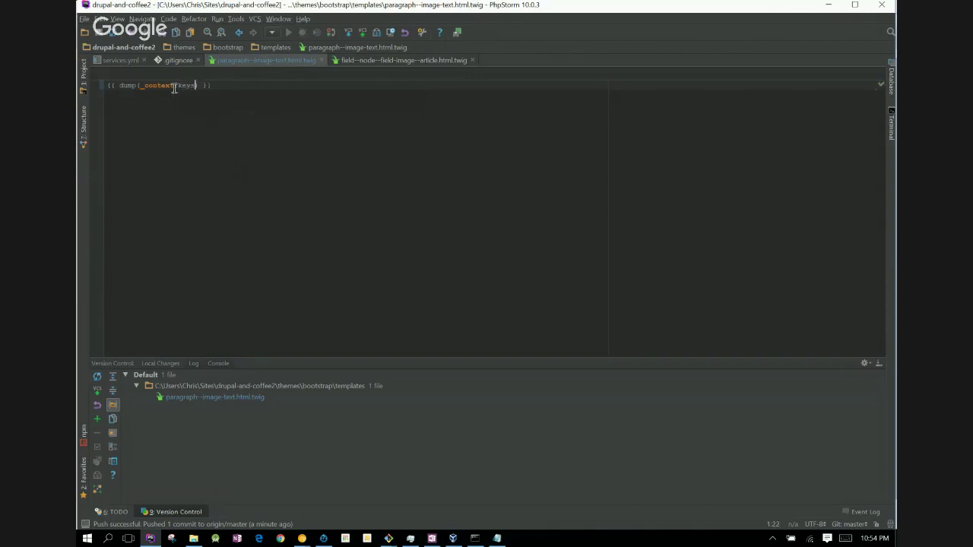
{"action": "left_click", "coordinate": [270, 130]}
- Commit paragraph--image-text.html.twig, reusing the message "Turn twig caching off, fix format of dump", and push it to origin/master
{"action": "left_click", "coordinate": [236, 398]}
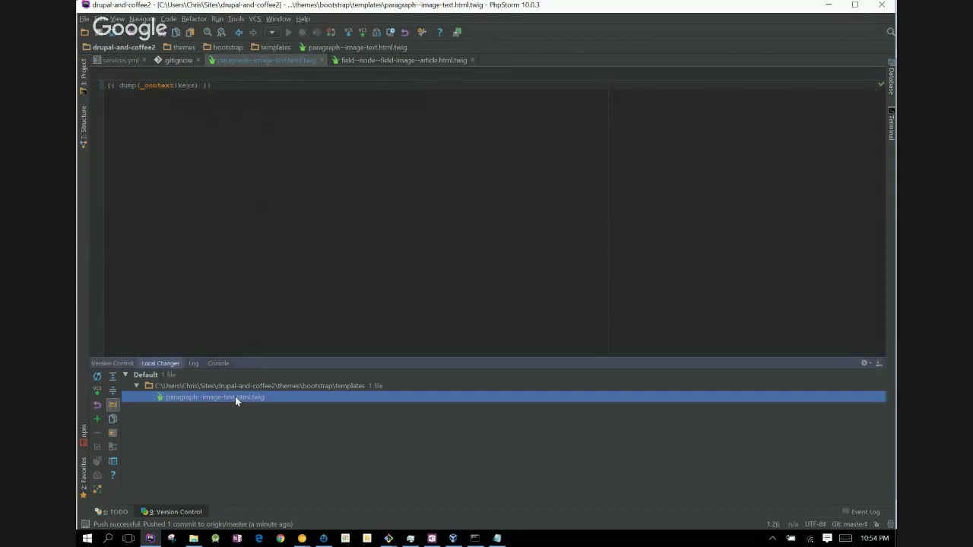
{"action": "key", "text": "ctrl+k"}
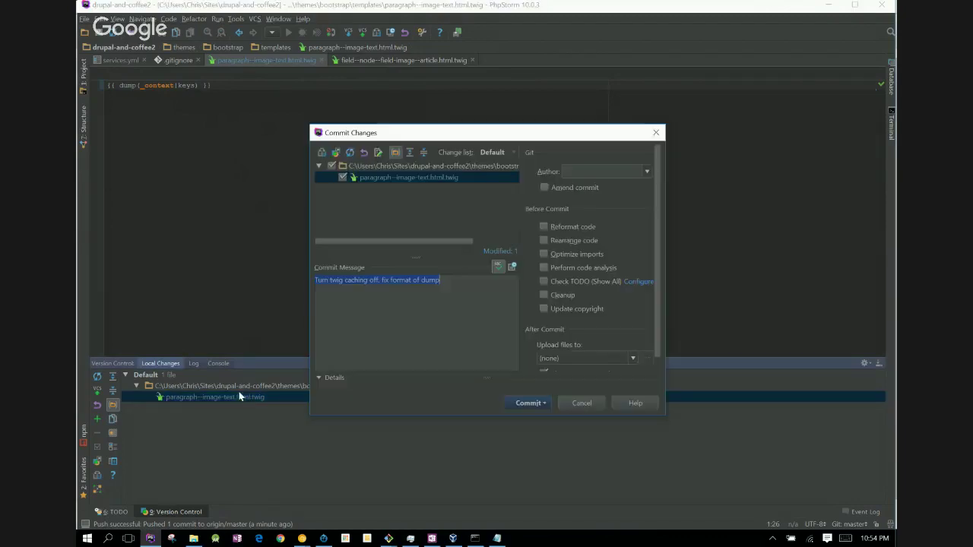
{"action": "left_click", "coordinate": [541, 402]}
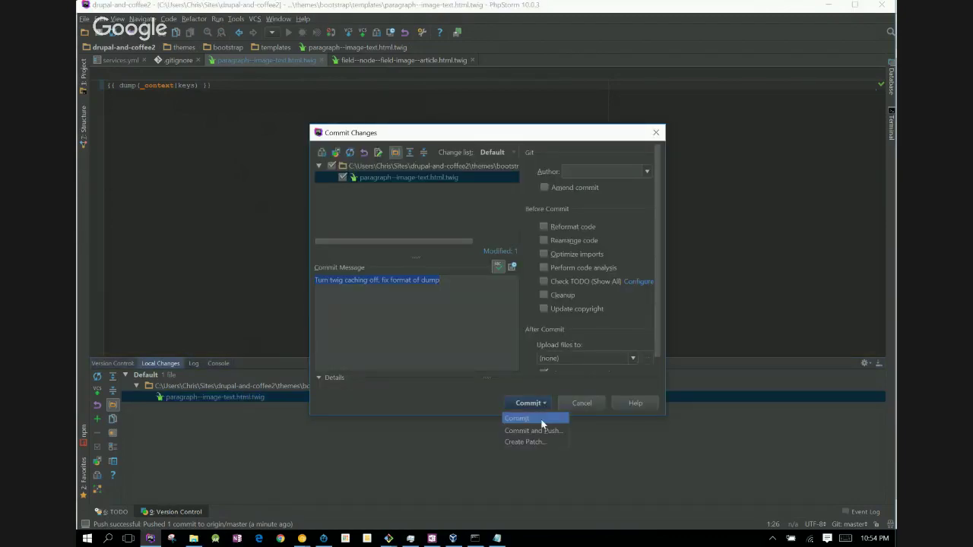
{"action": "left_click", "coordinate": [532, 431]}
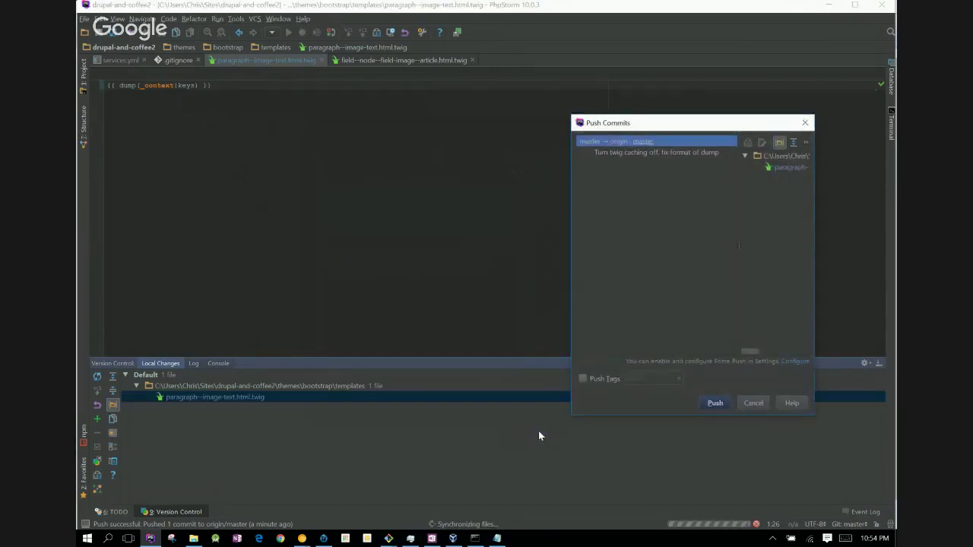
{"action": "left_click", "coordinate": [708, 404]}
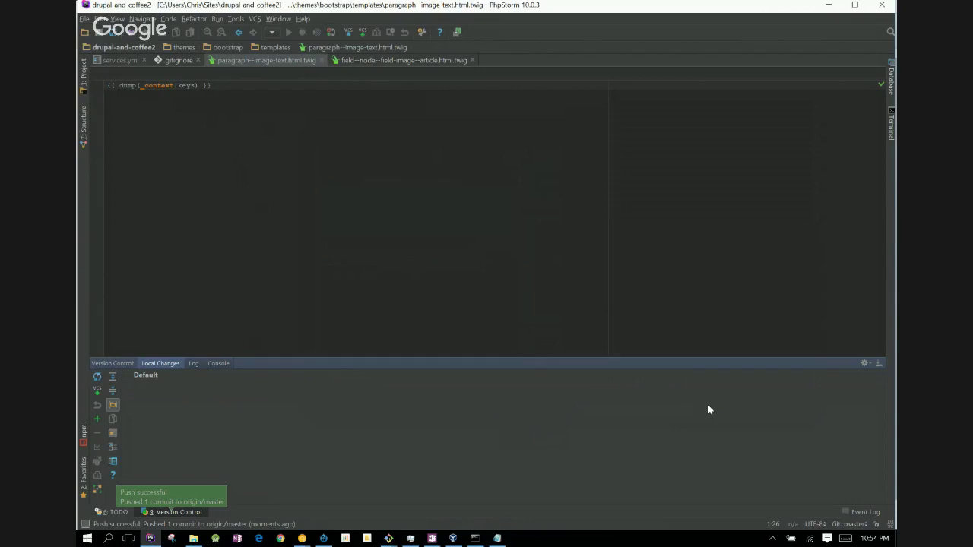
- Switch to Chrome and reload the Test Content page, checking the Pantheon dashboard for the Dev code sync
{"action": "key", "text": "alt+Tab"}
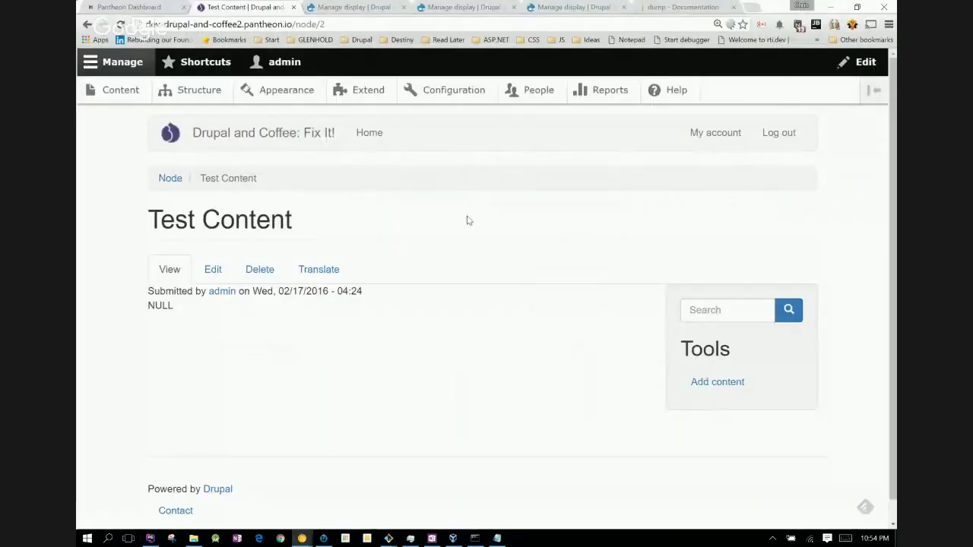
{"action": "left_click", "coordinate": [121, 24]}
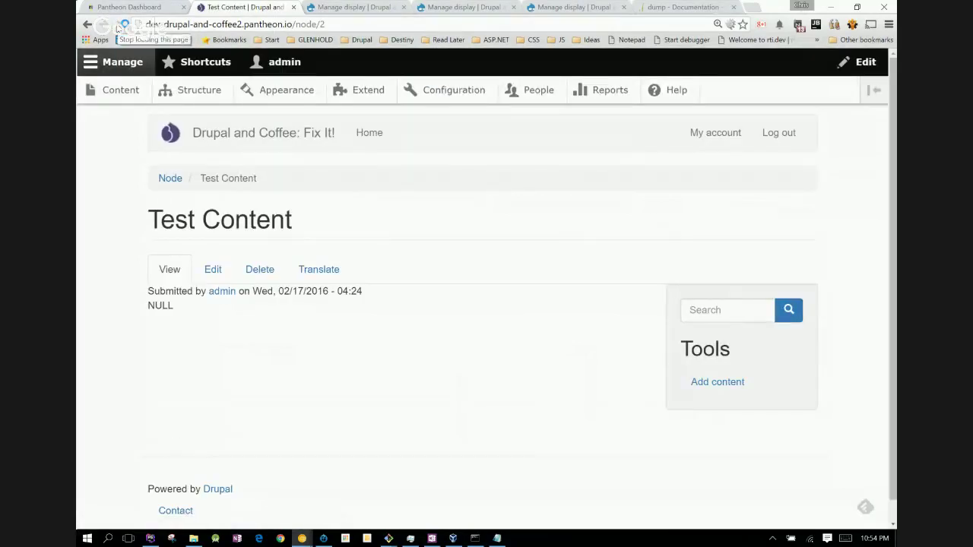
{"action": "left_click", "coordinate": [126, 6]}
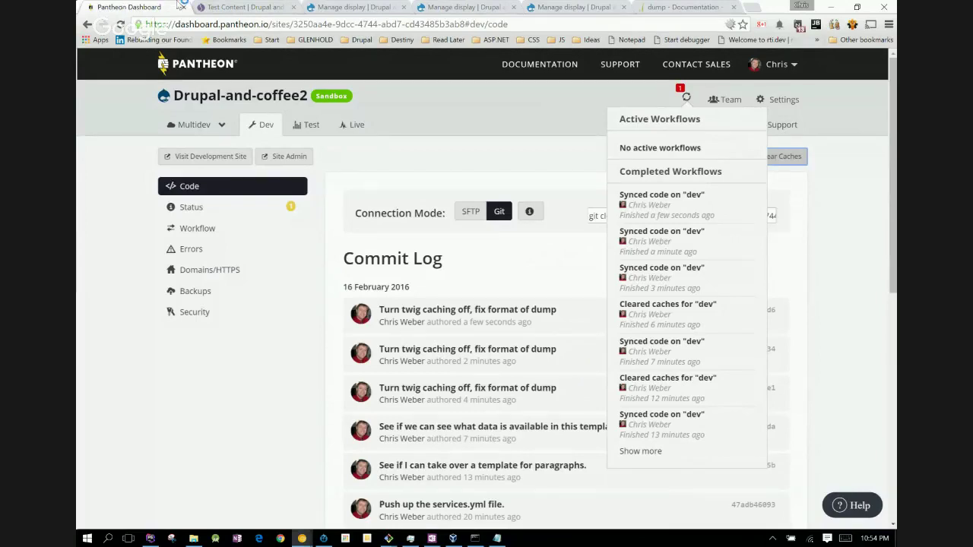
{"action": "left_click", "coordinate": [232, 7]}
{"action": "left_click", "coordinate": [119, 24]}
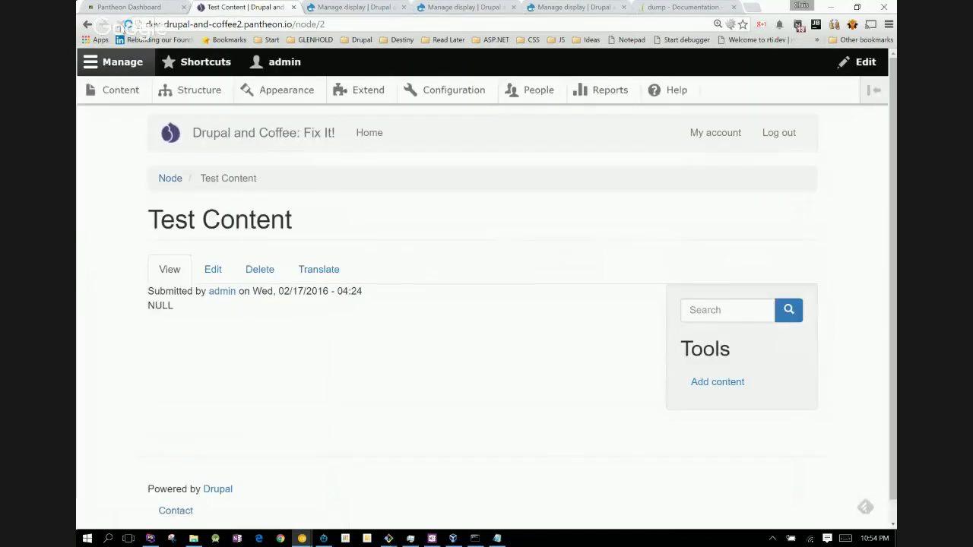
- Clear the Dev environment's caches from the Pantheon dashboard and reload the Test Content page to view the context keys
{"action": "left_click", "coordinate": [114, 5]}
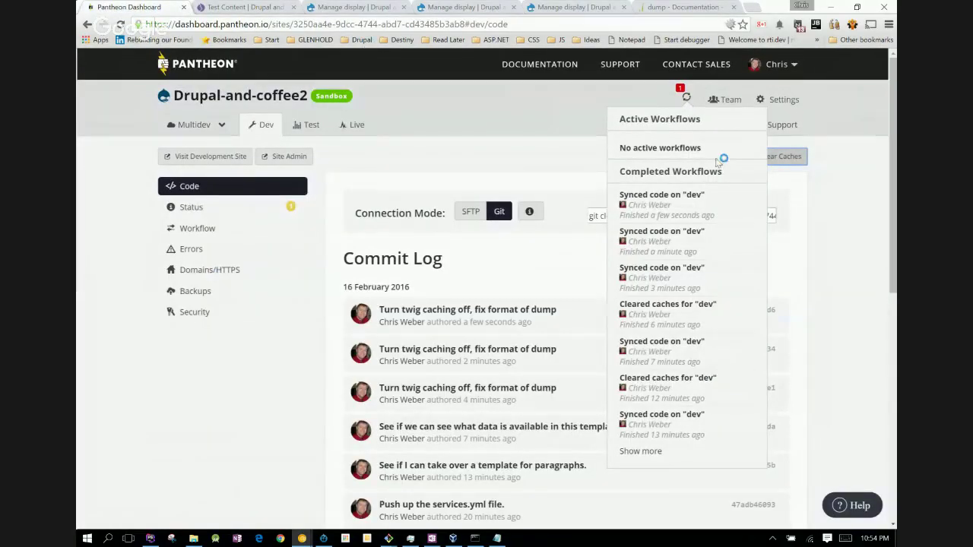
{"action": "left_click", "coordinate": [794, 156]}
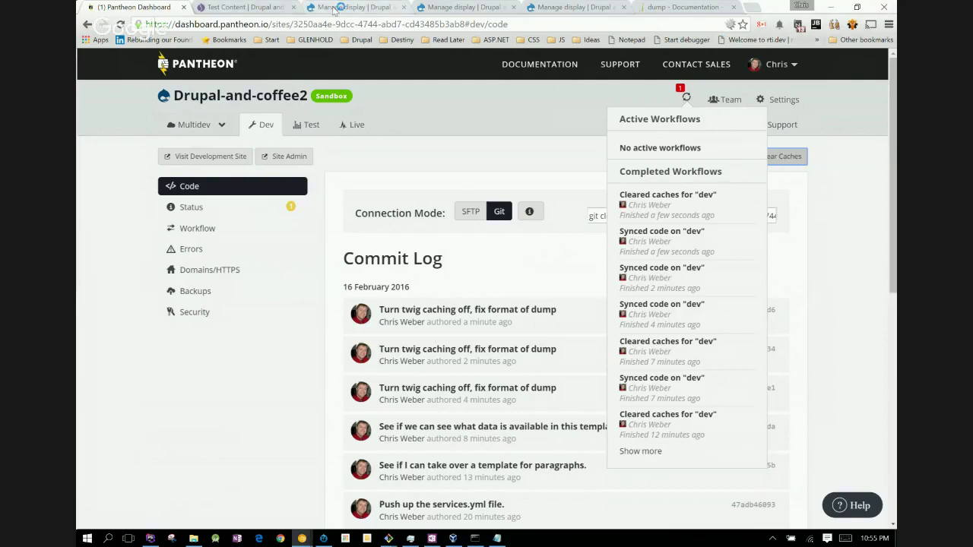
{"action": "left_click", "coordinate": [266, 9]}
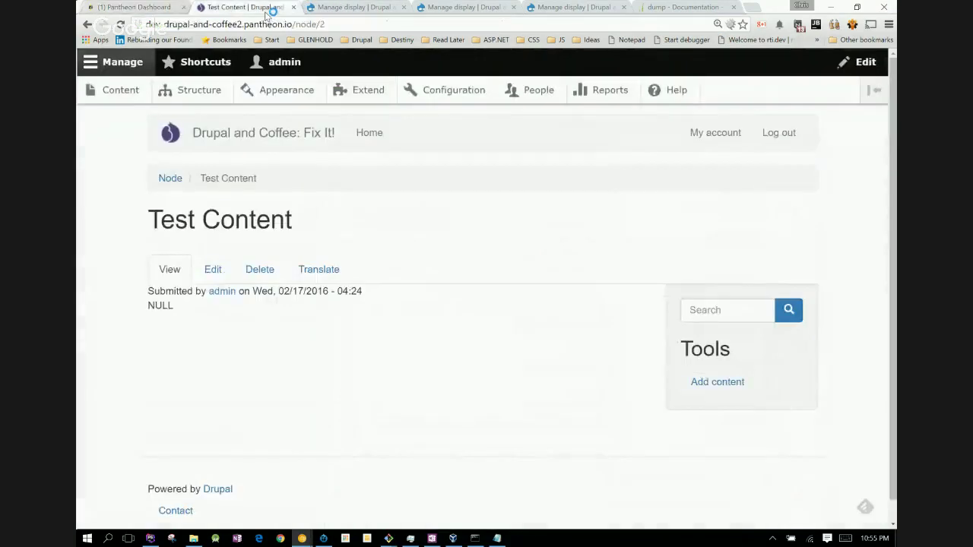
{"action": "left_click", "coordinate": [120, 24]}
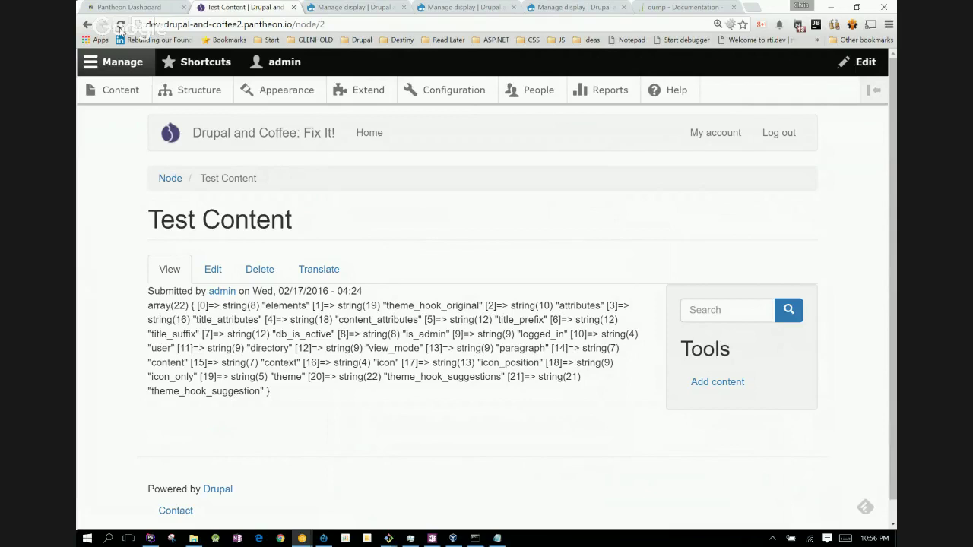
- Switch to PhpStorm and replace _context|keys with content in the template so the line reads {{ dump(content) }}
{"action": "key", "text": "alt+Tab"}
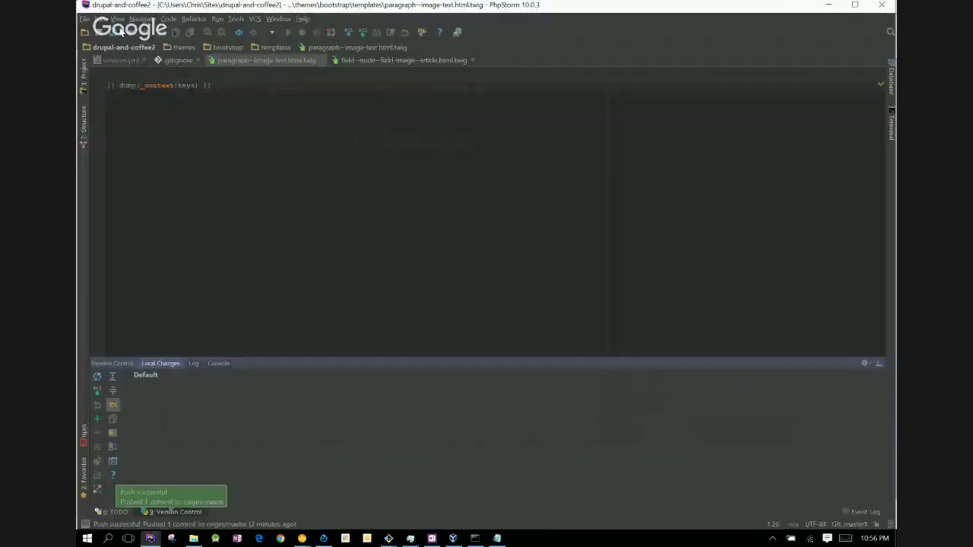
{"action": "double_click", "coordinate": [167, 86]}
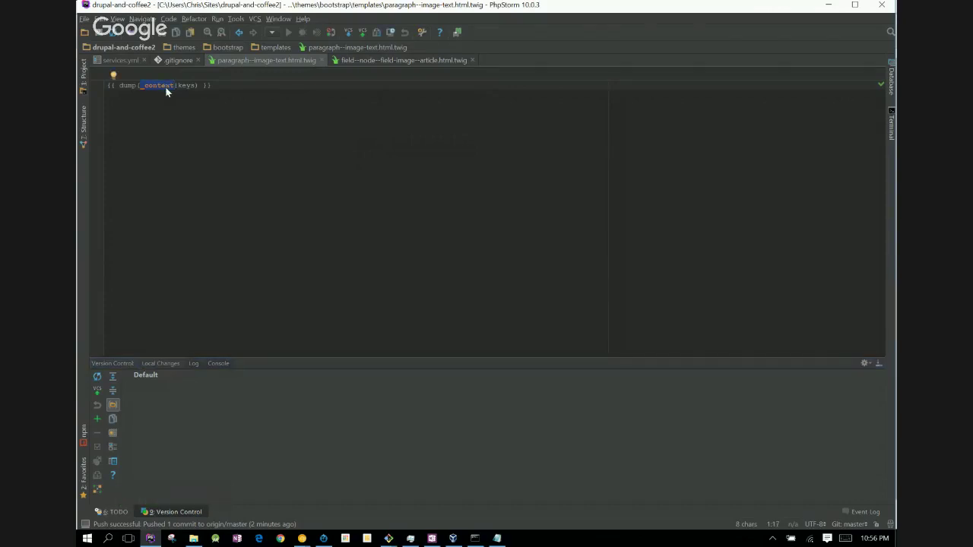
{"action": "type", "text": "cont"}
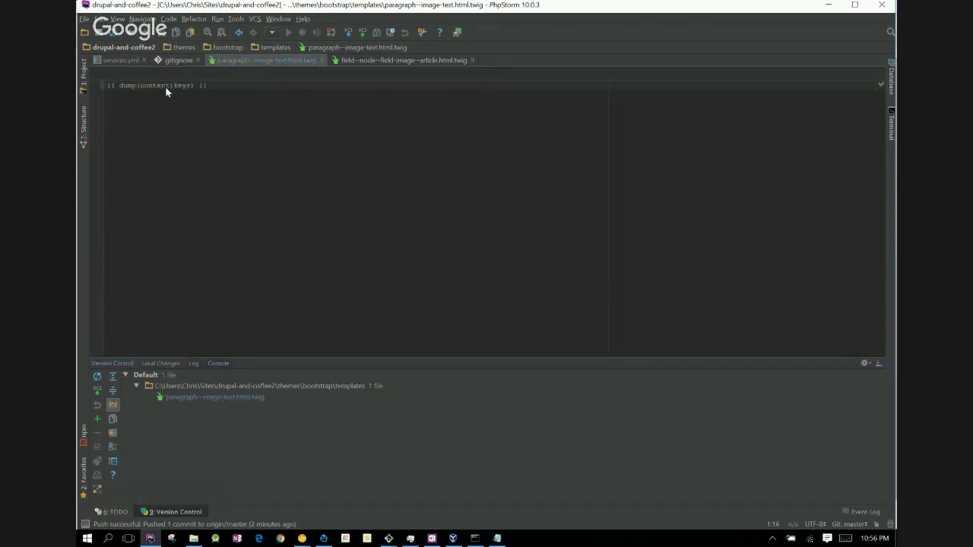
{"action": "key", "text": "shift+Right"}
{"action": "key", "text": "shift+Right"}
{"action": "key", "text": "shift+Right"}
{"action": "key", "text": "BackSpace"}
- Commit the dump(content) change with the existing message "Turn twig caching off, fix format of dump" and push it to origin/master
{"action": "left_click", "coordinate": [248, 402]}
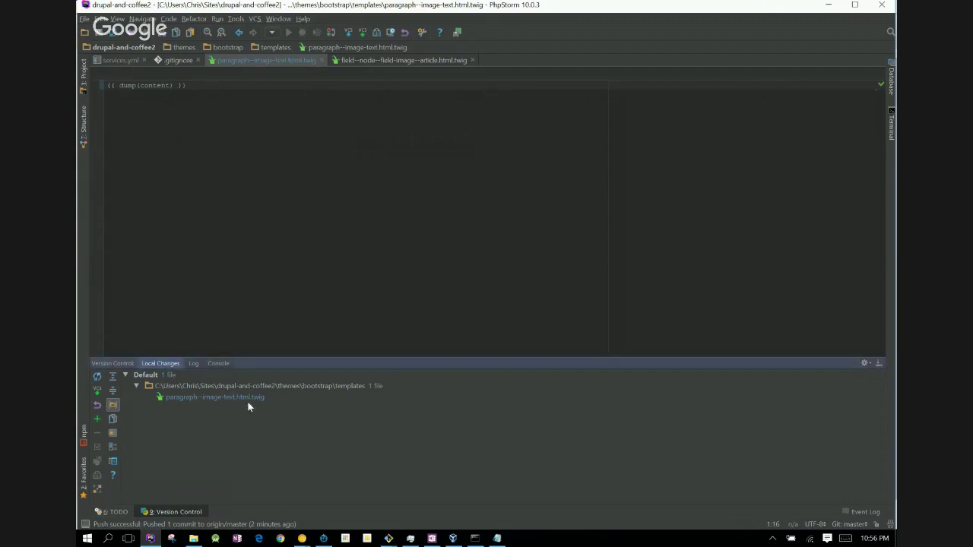
{"action": "left_click", "coordinate": [255, 398]}
{"action": "key", "text": "ctrl+k"}
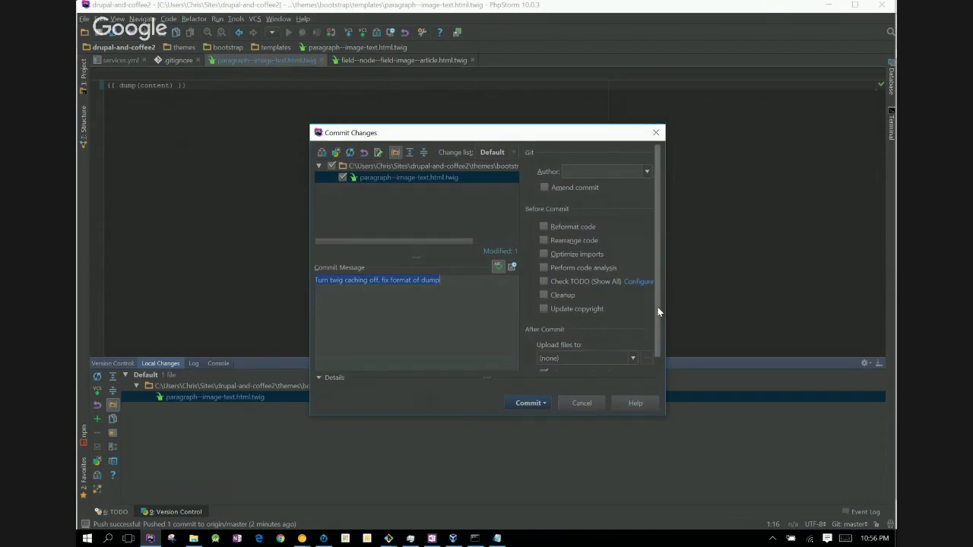
{"action": "scroll", "coordinate": [653, 317], "scroll_direction": "down", "scroll_amount": 1}
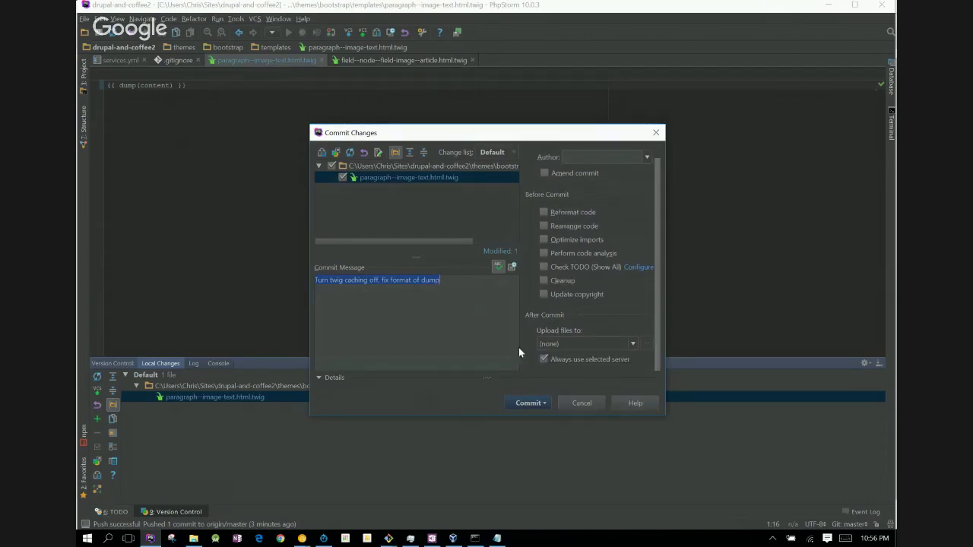
{"action": "left_click", "coordinate": [523, 403]}
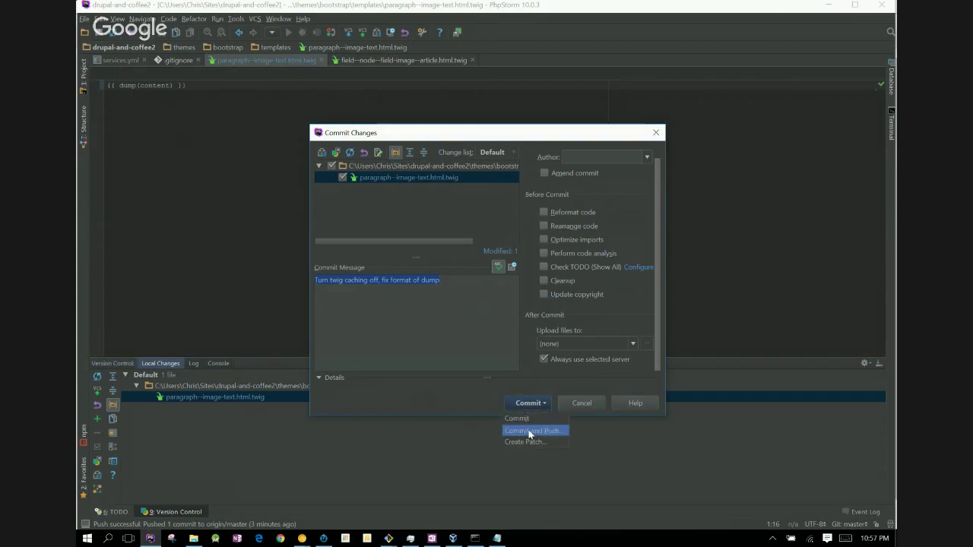
{"action": "left_click", "coordinate": [528, 431]}
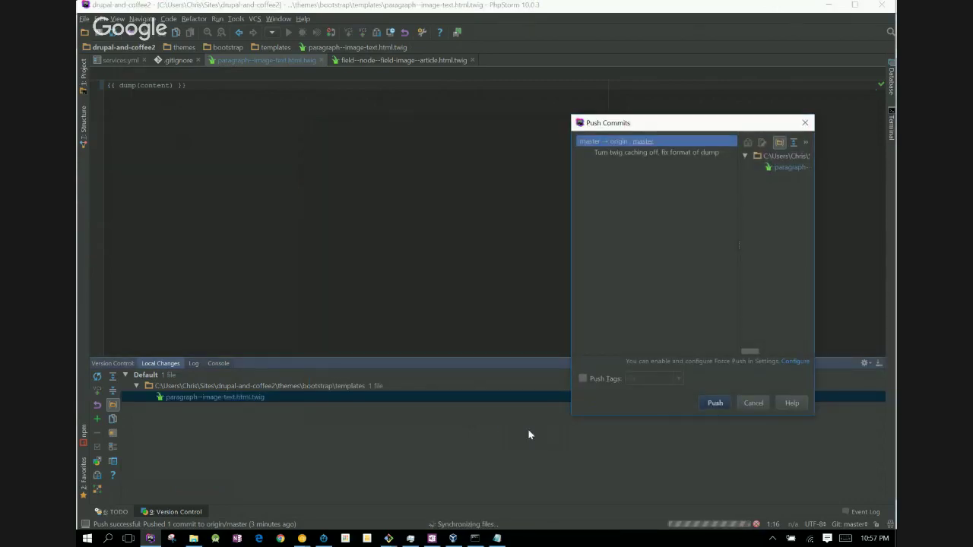
{"action": "left_click", "coordinate": [716, 403]}
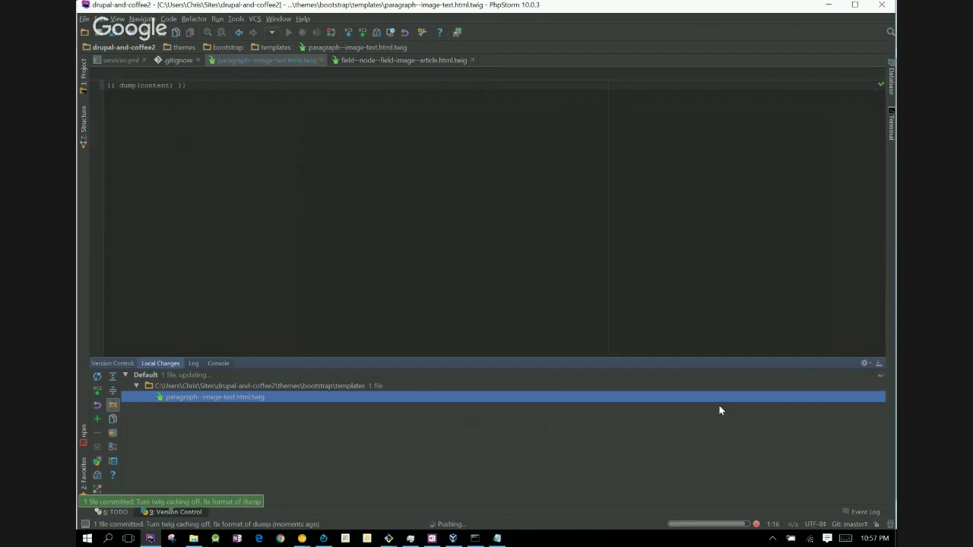
- Switch to Chrome, clear the Dev environment's caches on the Pantheon dashboard, and reload the Test Content page to check the content dump
{"action": "key", "text": "alt+Tab"}
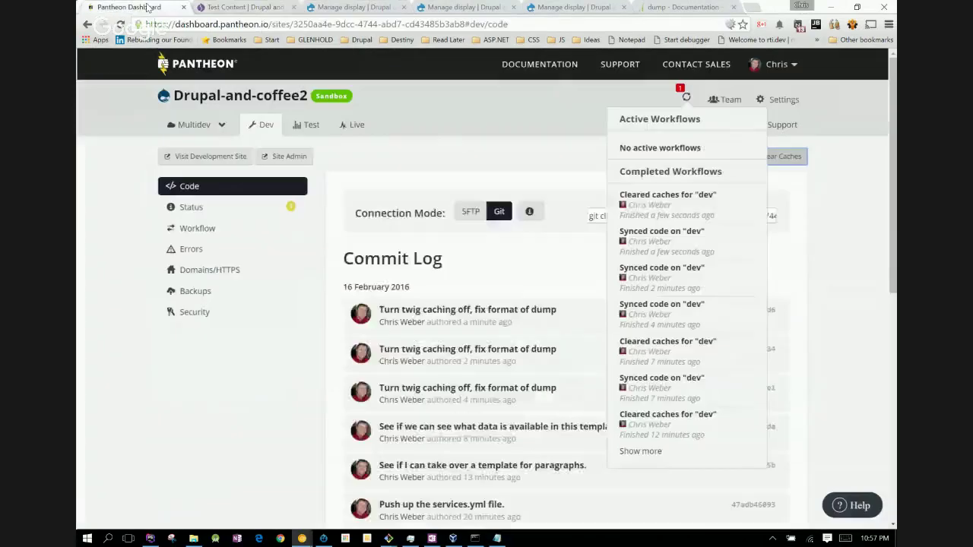
{"action": "left_click", "coordinate": [152, 7]}
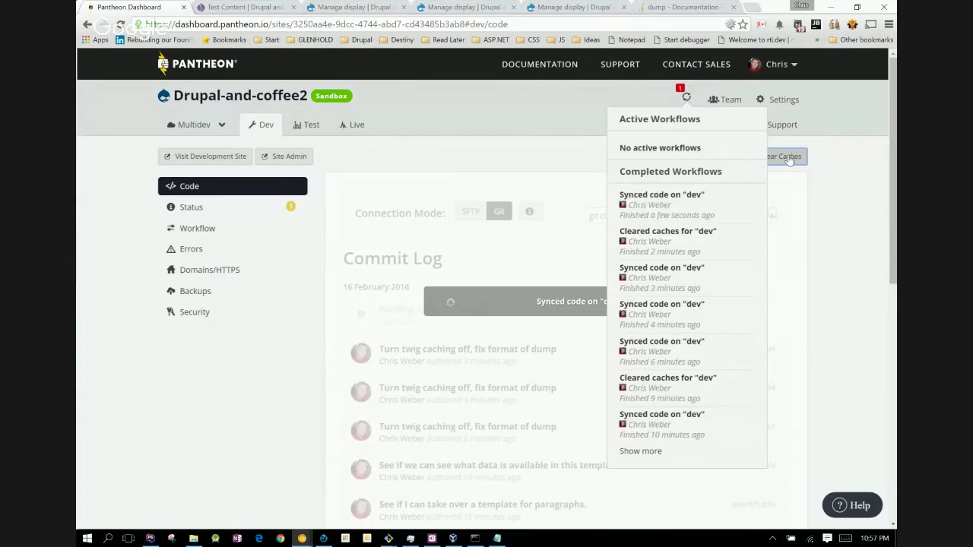
{"action": "left_click", "coordinate": [790, 157]}
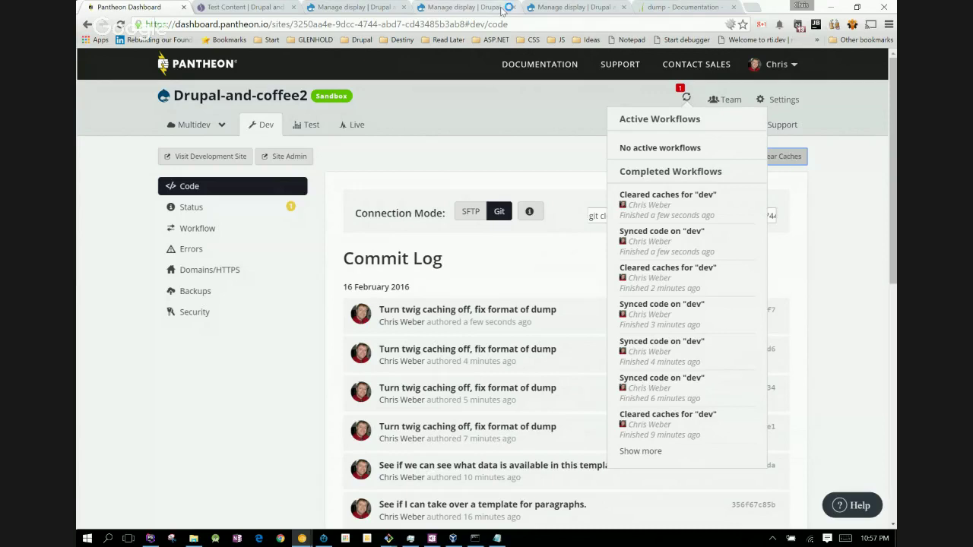
{"action": "left_click", "coordinate": [247, 7]}
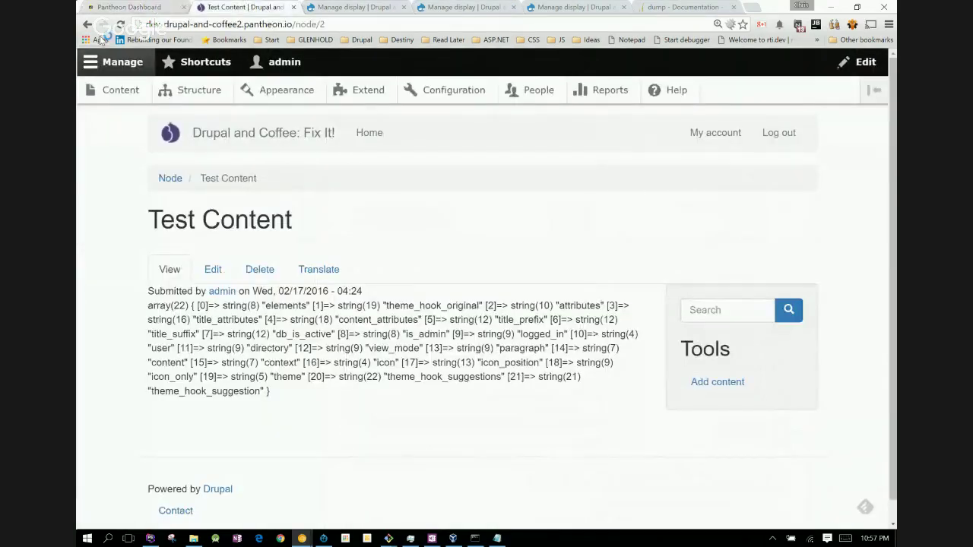
{"action": "left_click", "coordinate": [120, 25]}
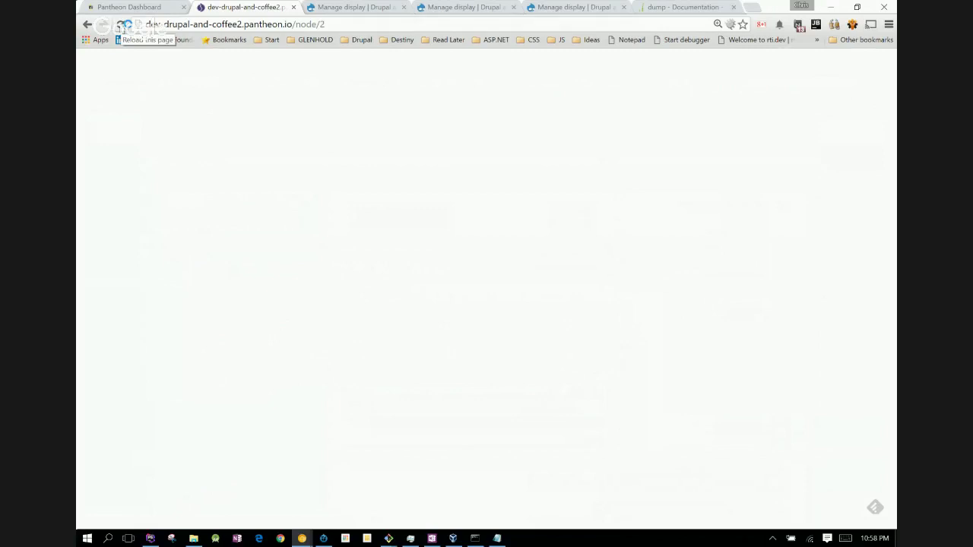
{"action": "left_click", "coordinate": [121, 26]}
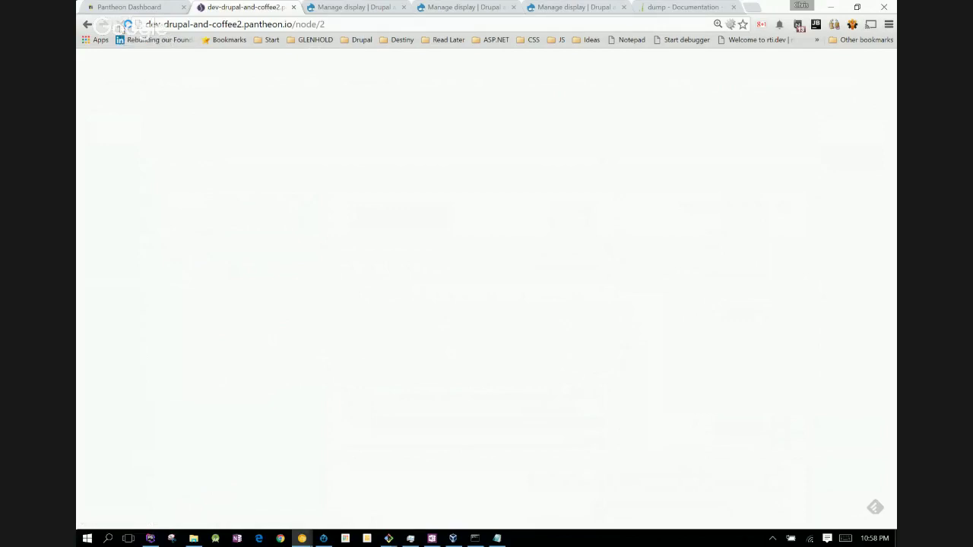
- Switch to PhpStorm and change the template's dumped variable so the line reads {{ dump(content|keys) }}
{"action": "left_click", "coordinate": [123, 9]}
{"action": "key", "text": "alt+Tab"}
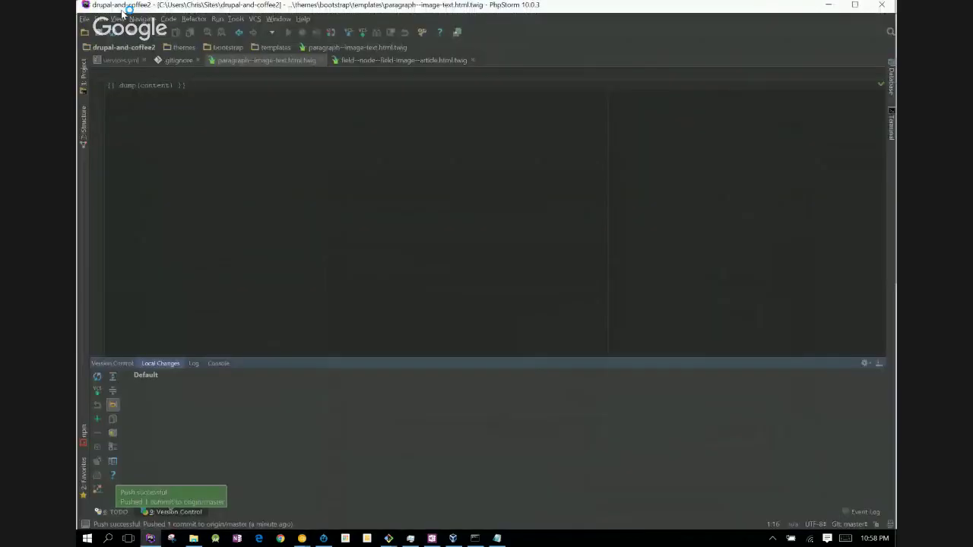
{"action": "left_click", "coordinate": [142, 85]}
{"action": "double_click", "coordinate": [146, 85]}
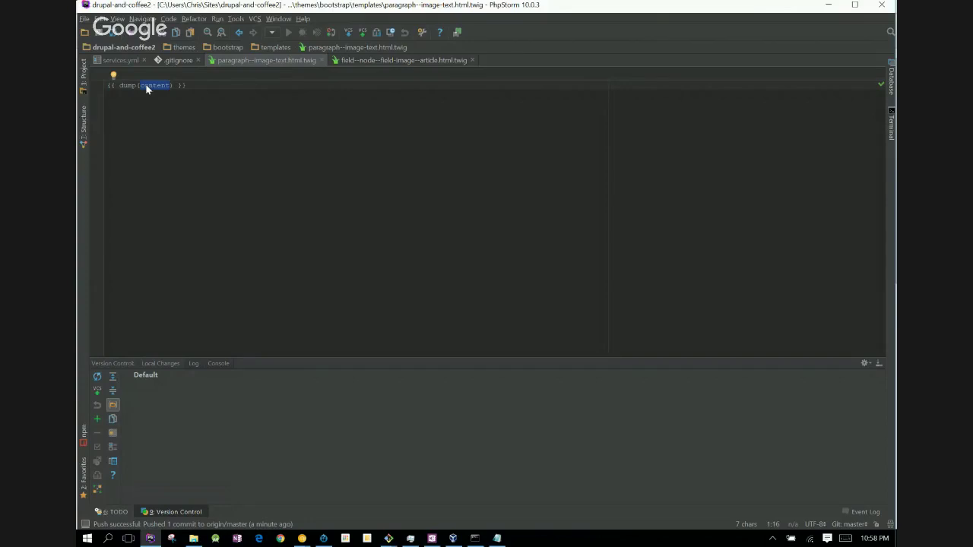
{"action": "key", "text": "BackSpace"}
{"action": "type", "text": "context"}
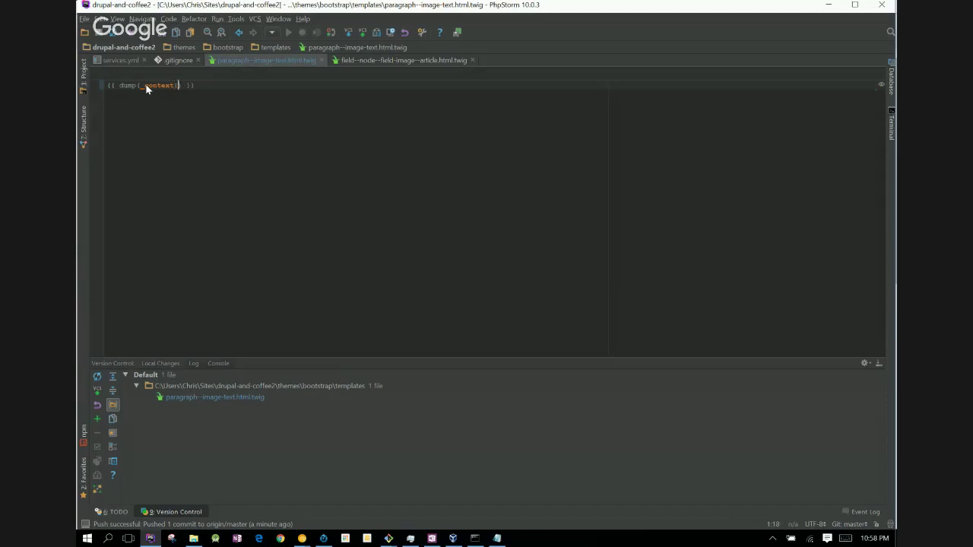
{"action": "type", "text": "|keys"}
{"action": "double_click", "coordinate": [147, 86]}
{"action": "type", "text": "content"}
- Commit the dump(content|keys) change with the existing message "Turn twig caching off, fix format of dump" and push it to origin/master
{"action": "left_click", "coordinate": [248, 399]}
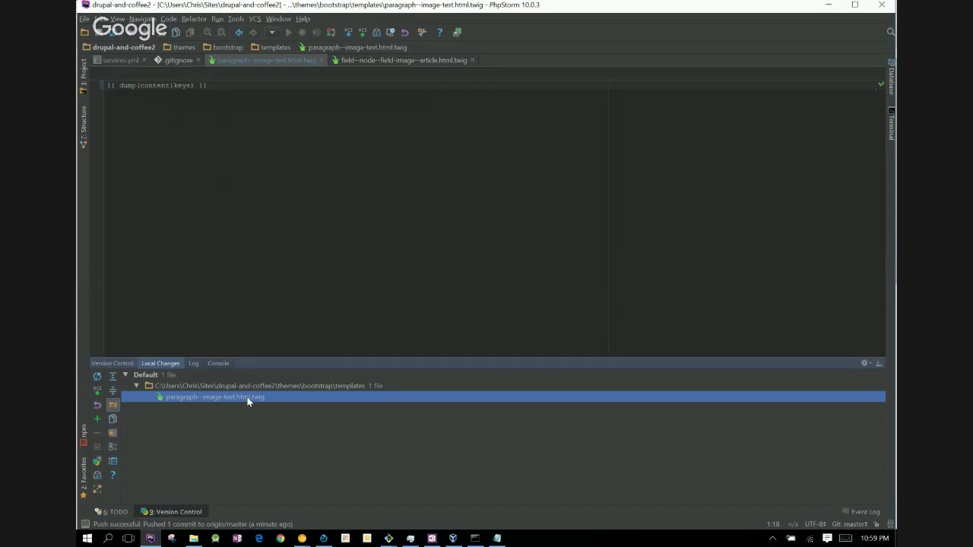
{"action": "key", "text": "ctrl+k"}
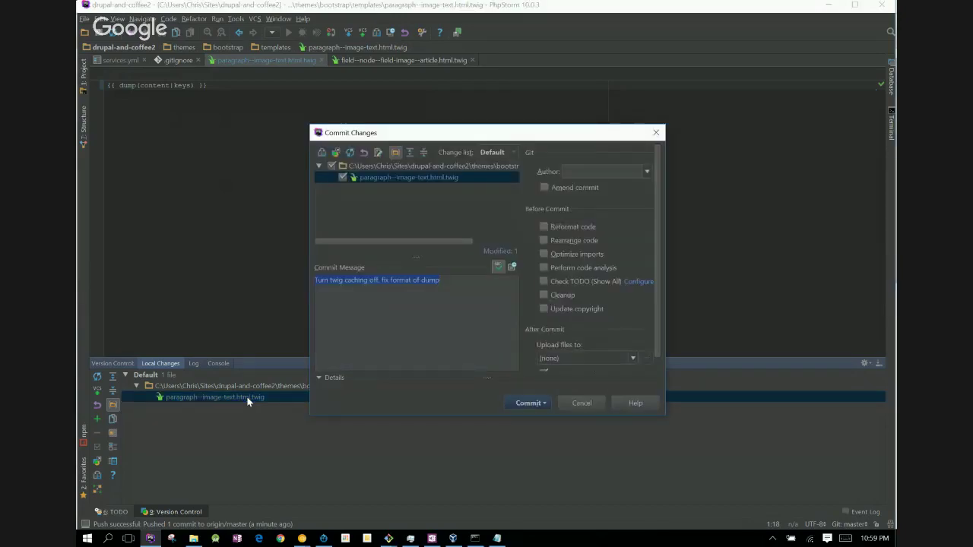
{"action": "left_click", "coordinate": [534, 404]}
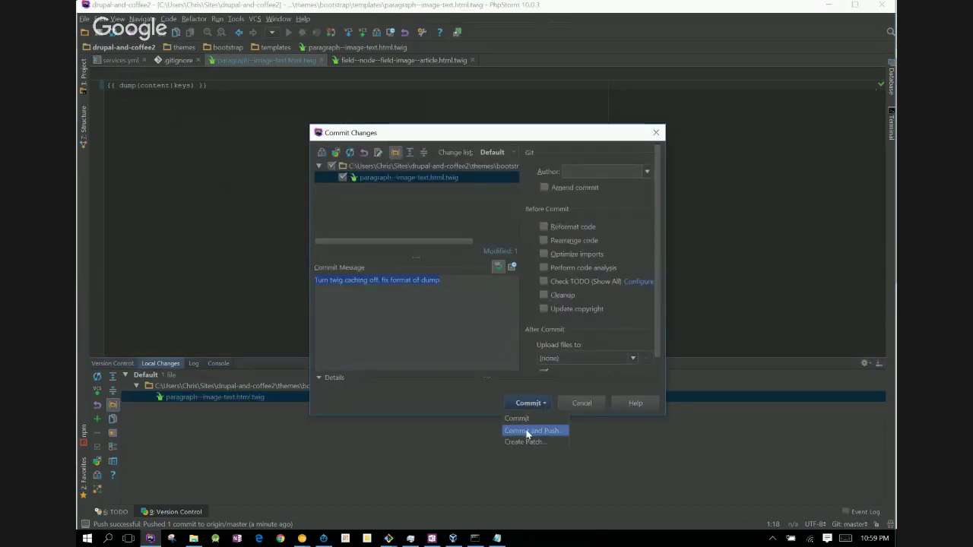
{"action": "left_click", "coordinate": [525, 430]}
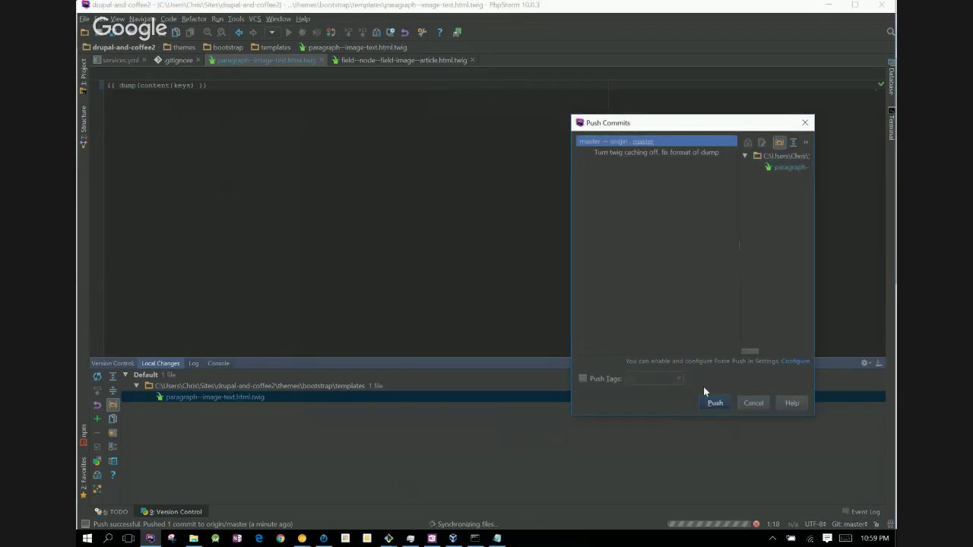
{"action": "left_click", "coordinate": [712, 403]}
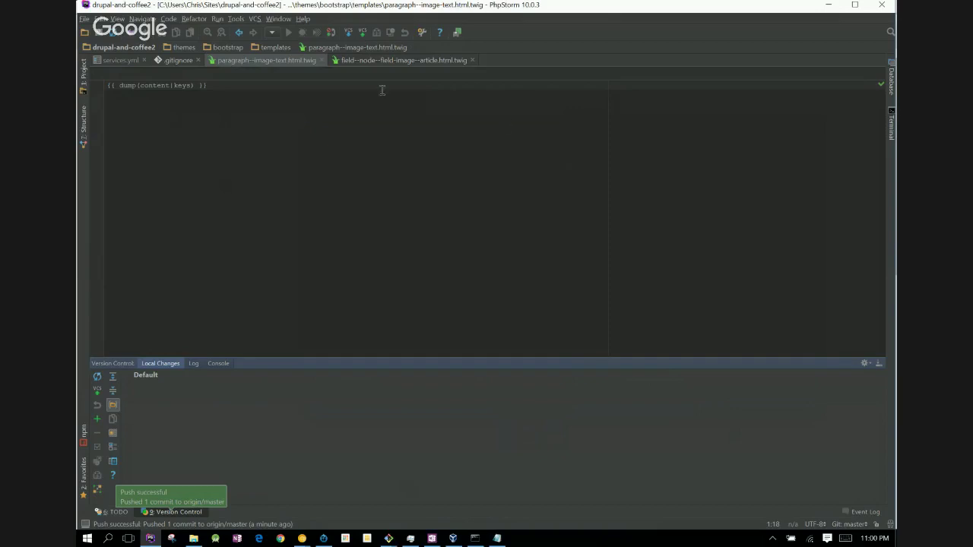
- Replace the dump function with kint in the template so the line reads {{ kint(content|keys) }}
{"action": "double_click", "coordinate": [128, 85]}
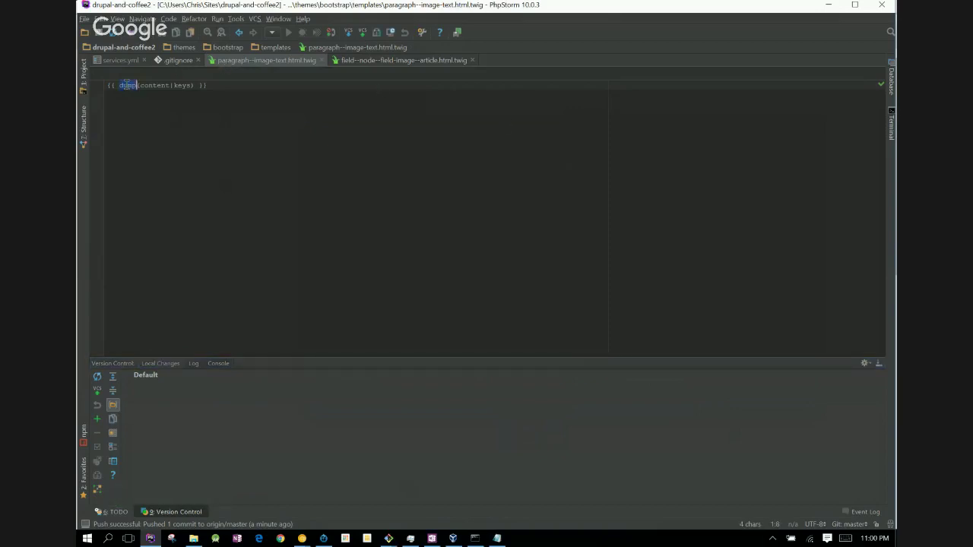
{"action": "type", "text": "kint"}
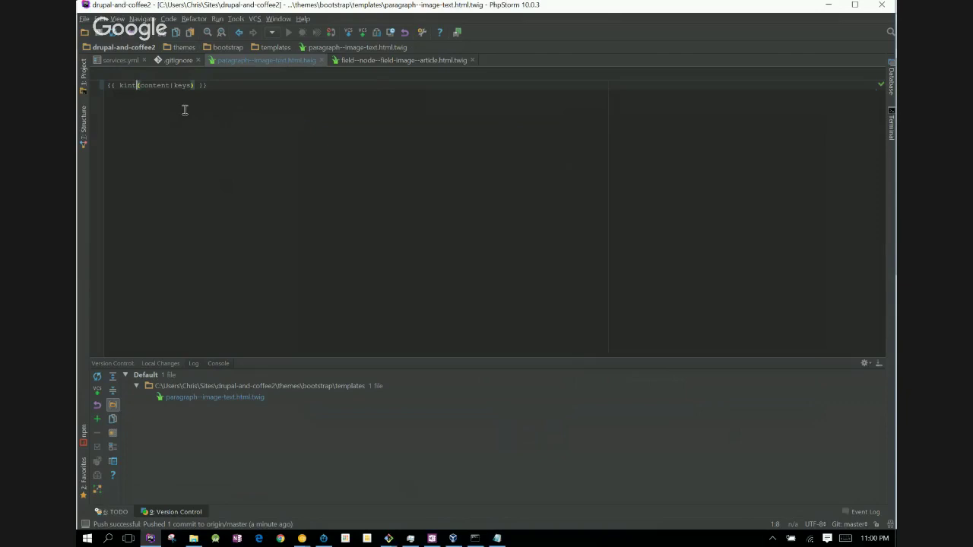
- Switch to Chrome and reload the Test Content page on the Dev site to check the content keys dump
{"action": "key", "text": "alt+Tab"}
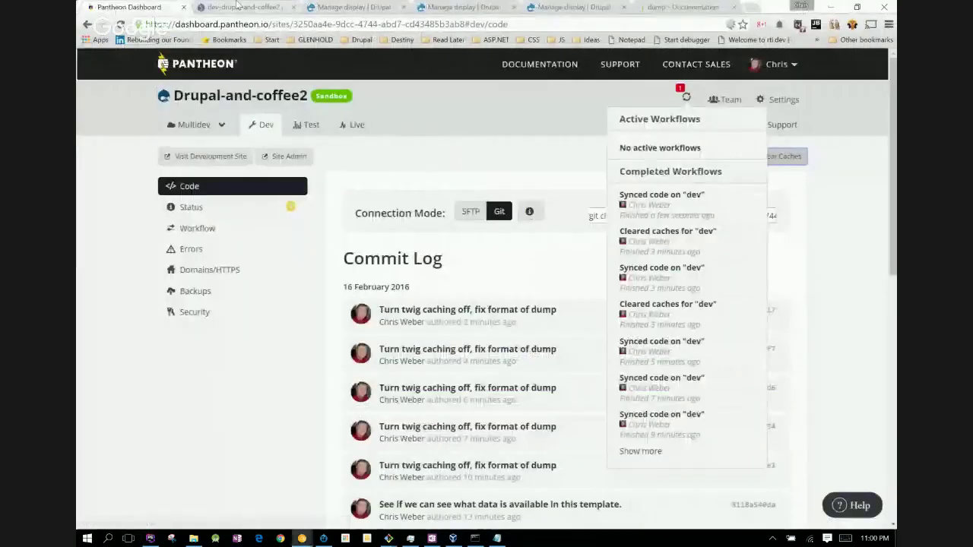
{"action": "key", "text": "ctrl+Tab"}
{"action": "key", "text": "F5"}
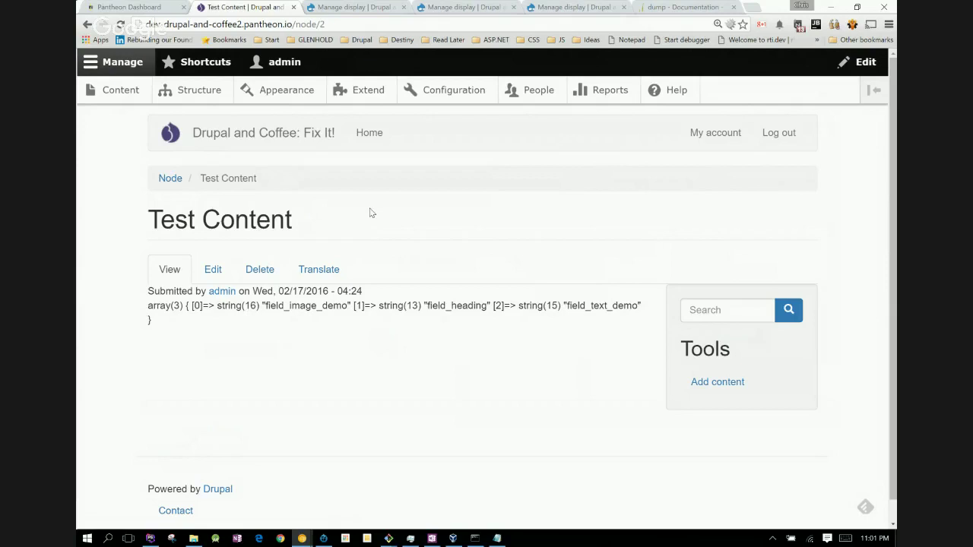
- Switch to OneNote to review the handwritten "Tonight's Plan" page with the component layout
{"action": "key", "text": "alt+Tab"}
{"action": "key", "text": "alt+Tab"}
{"action": "key", "text": "alt+Tab"}
{"action": "key", "text": "alt+Tab"}
{"action": "key", "text": "alt+Tab"}
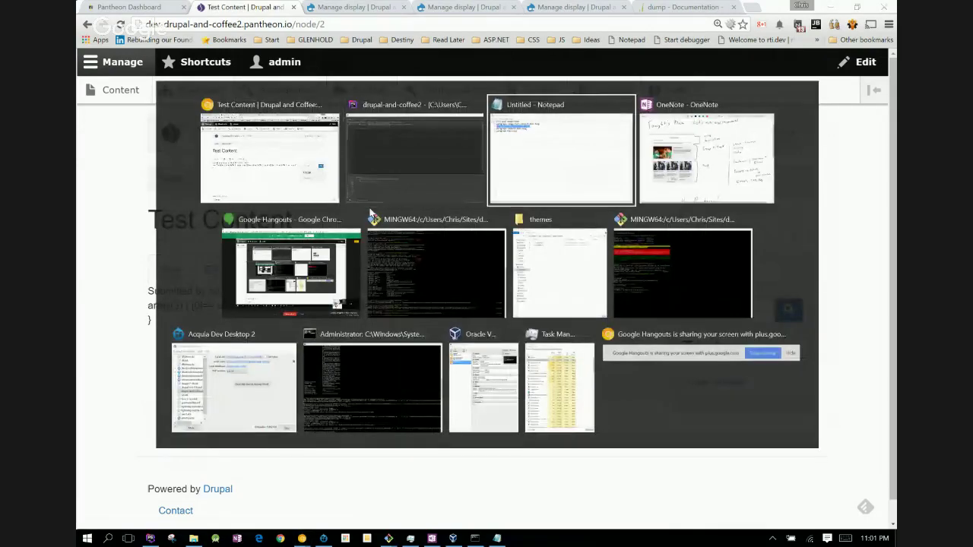
{"action": "key", "text": "alt+Tab"}
{"action": "key", "text": "alt+Tab"}
{"action": "key", "text": "alt+Tab"}
{"action": "key", "text": "alt+Tab"}
{"action": "key", "text": "alt+Tab"}
{"action": "key", "text": "alt+Tab"}
{"action": "key", "text": "alt+Tab"}
{"action": "key", "text": "alt+Tab"}
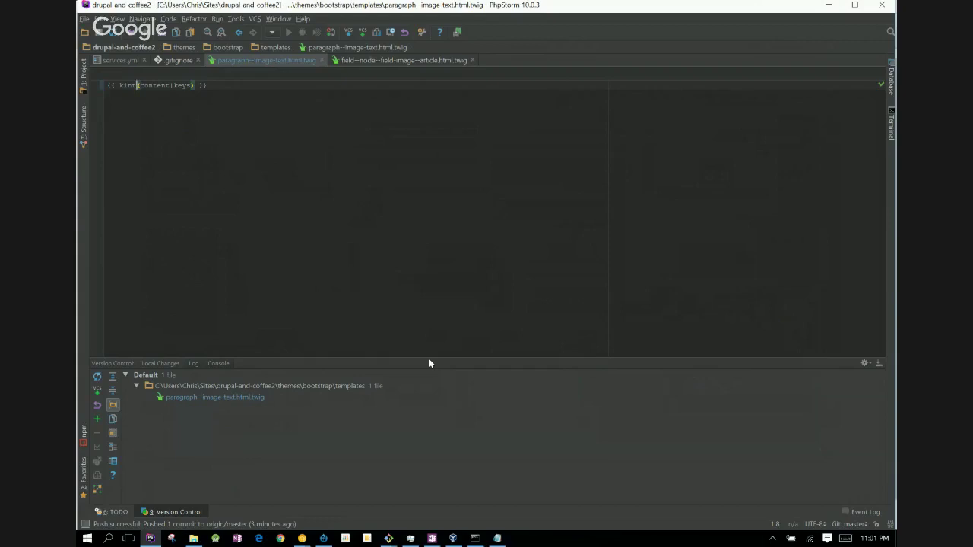
{"action": "left_click", "coordinate": [429, 540]}
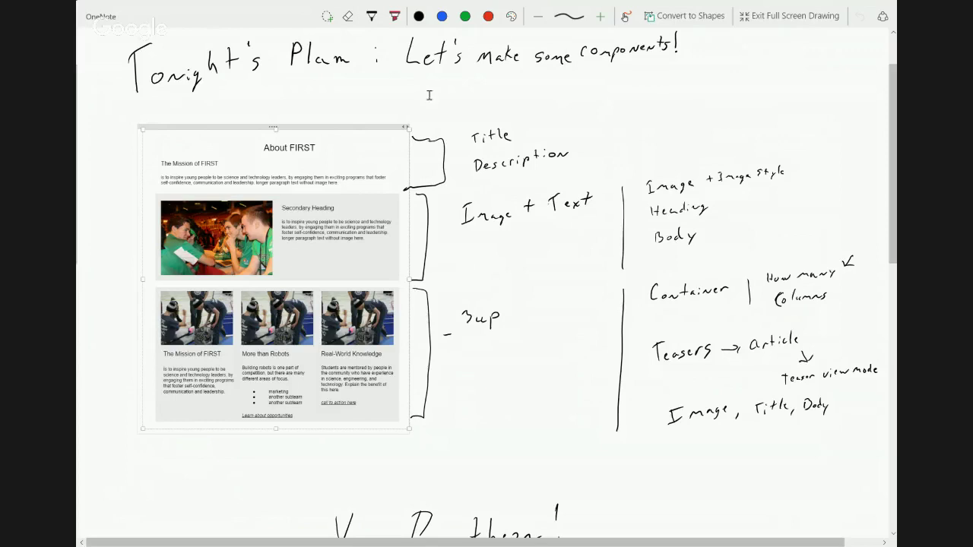
- Switch to the Google Hangouts window and stop the live broadcast
{"action": "mouse_move", "coordinate": [662, 6]}
{"action": "key", "text": "alt+Tab"}
{"action": "key", "text": "alt+Tab"}
{"action": "key", "text": "alt+Tab"}
{"action": "key", "text": "alt+Tab"}
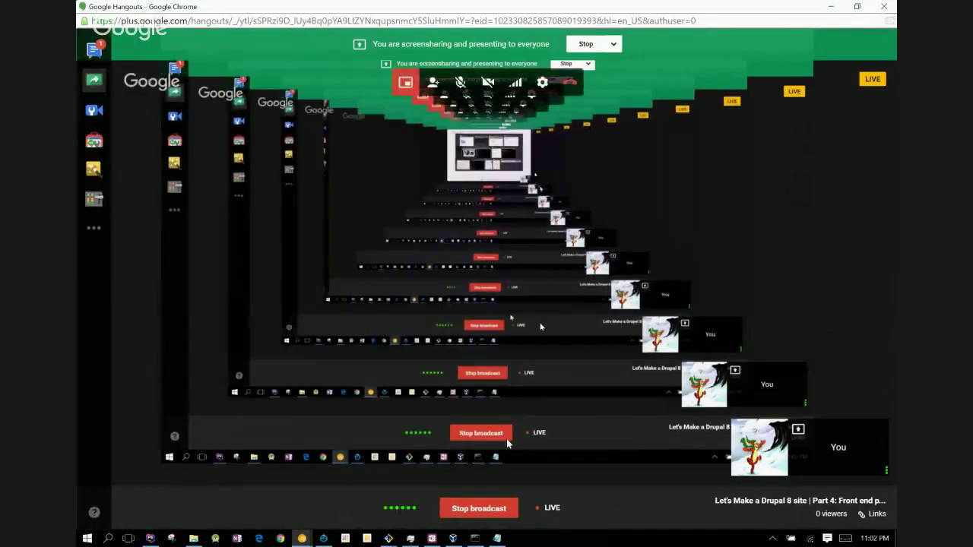
{"action": "left_click", "coordinate": [479, 508]}
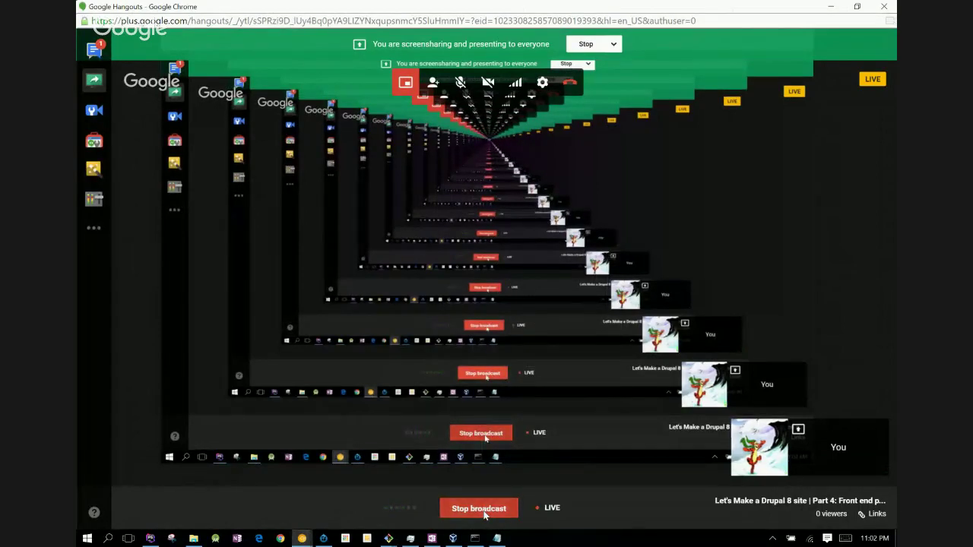